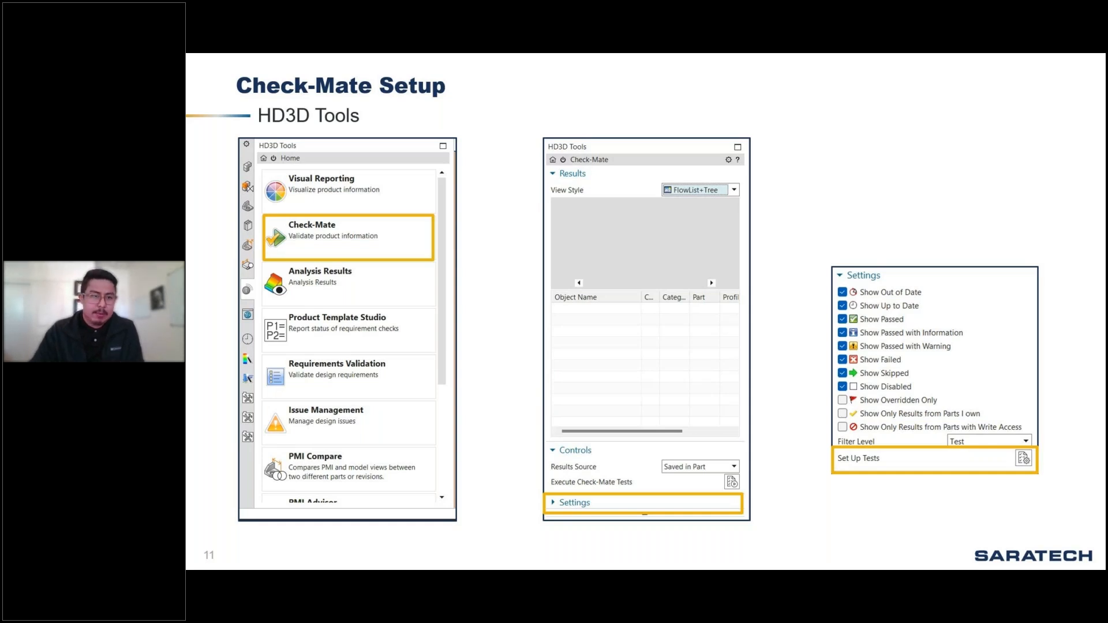
key("Right")
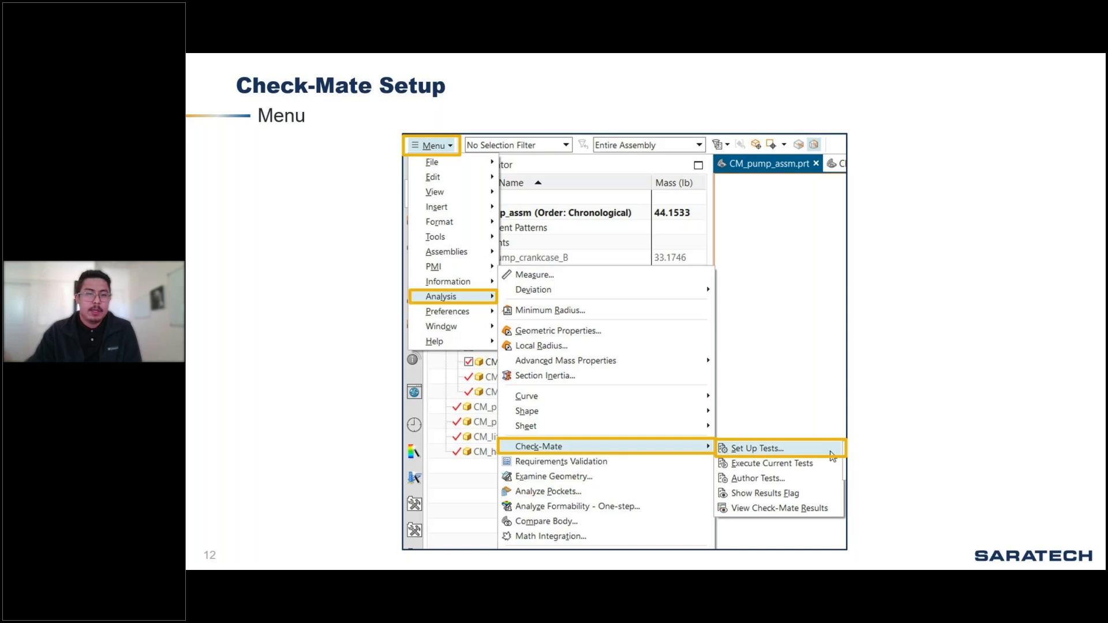
key("Right")
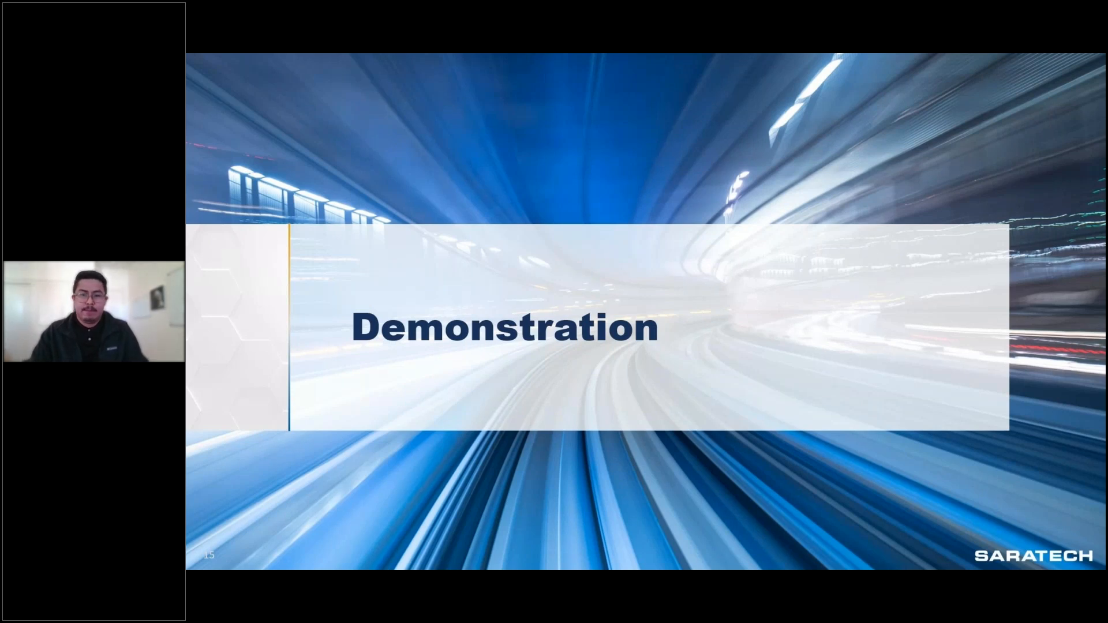
Step: Switch to NX and open CM_conrod_A from the CM_rod_subassm_A subassembly in its own window
key("alt+Tab")
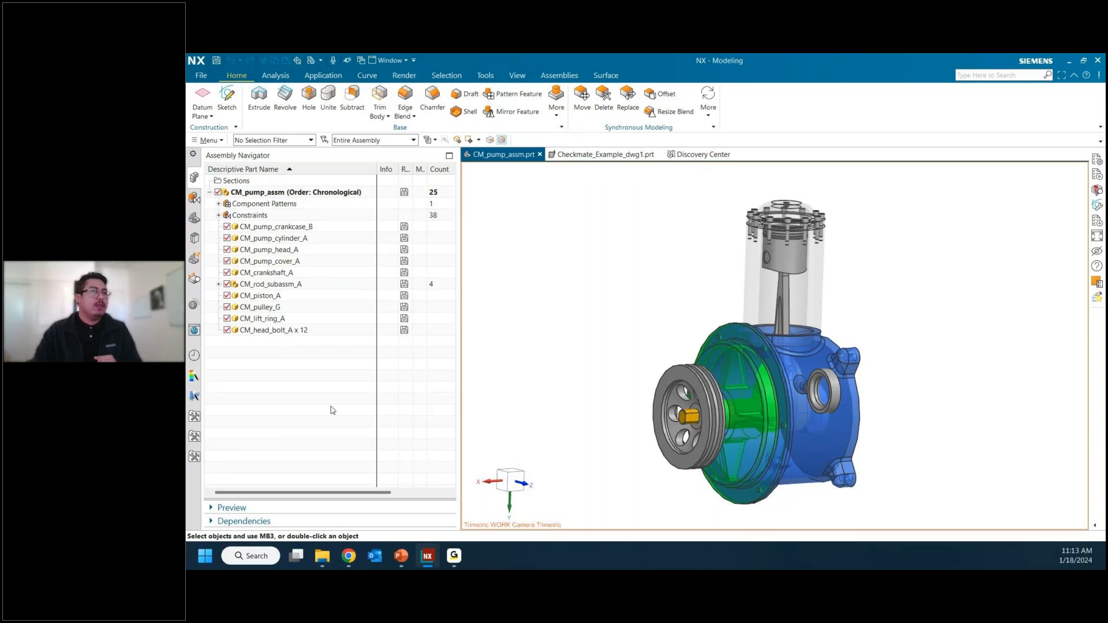
left_click(219, 285)
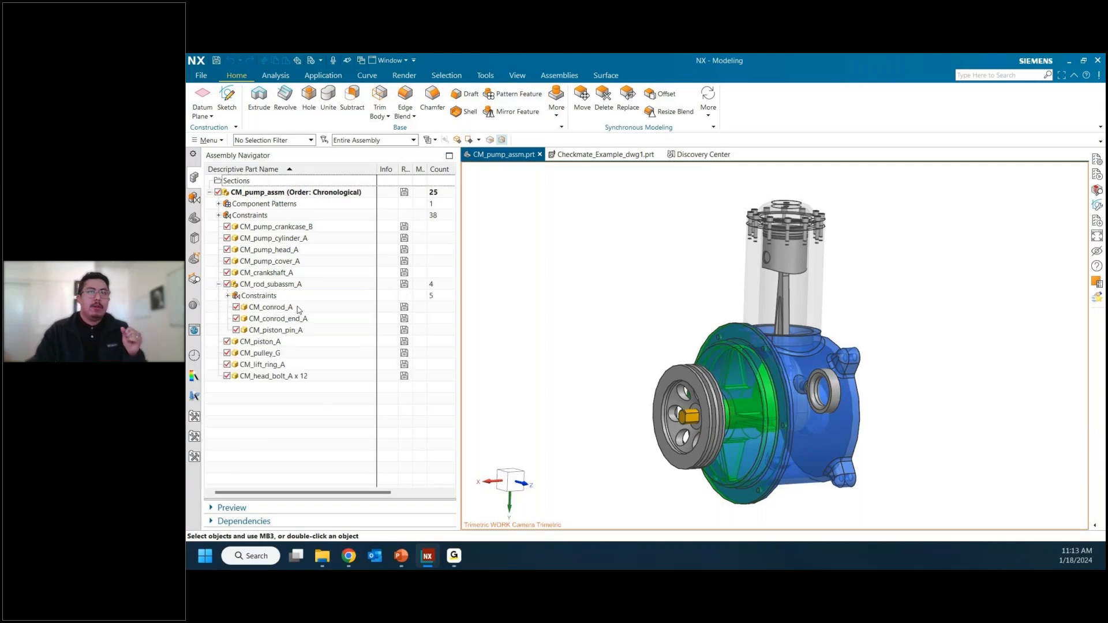
left_click(267, 308)
right_click(266, 309)
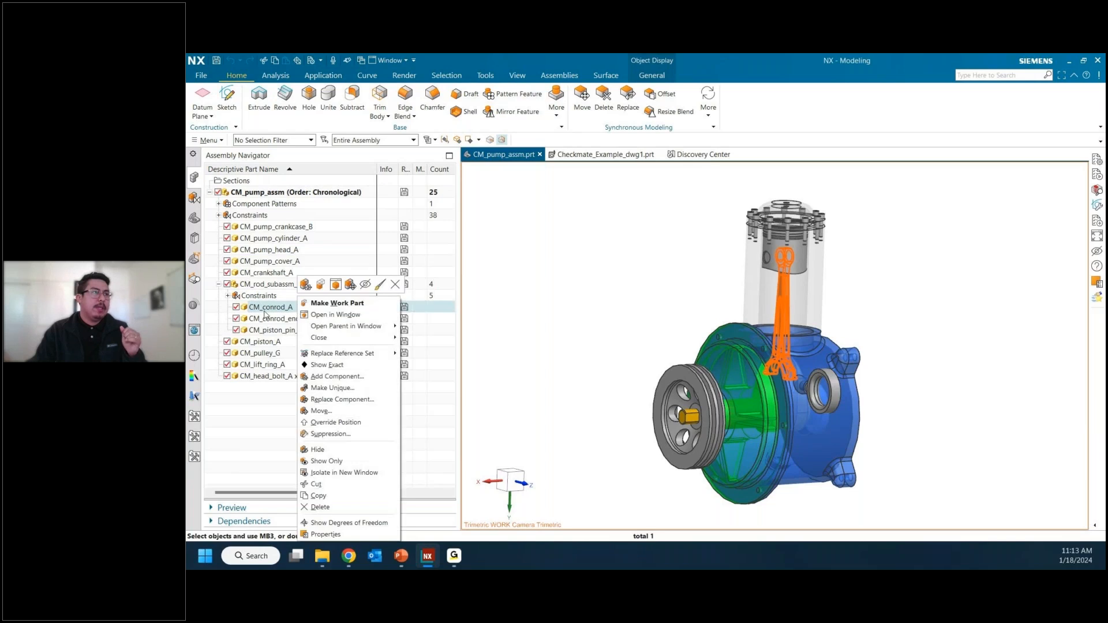
left_click(320, 314)
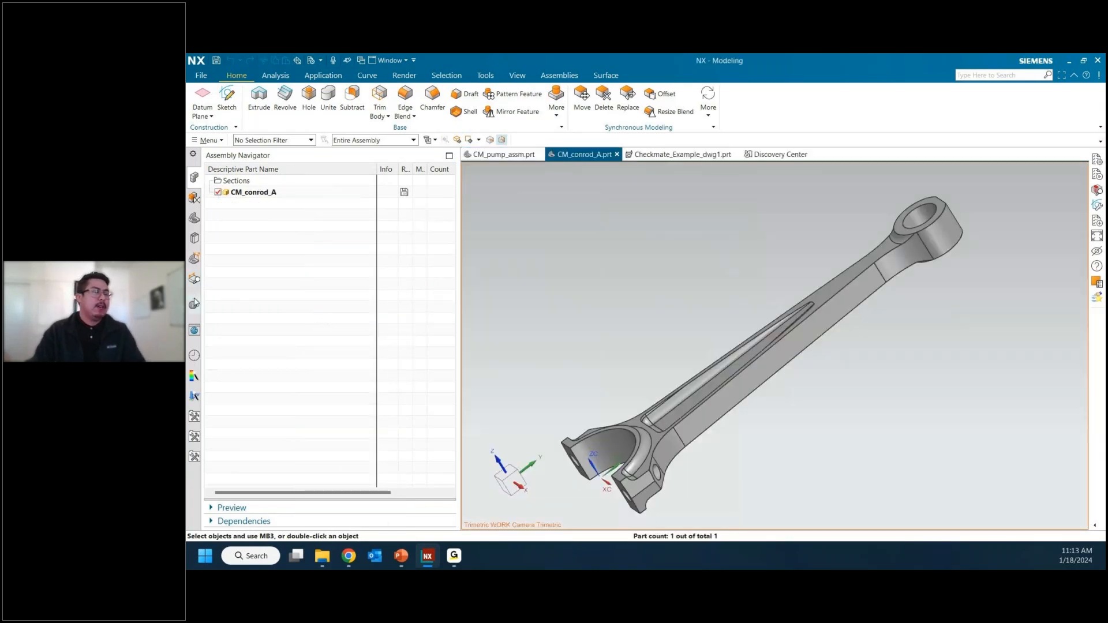
Step: Open the Check-Mate test setup with the current part, CM_conrod_A, as the part to test
left_click(194, 303)
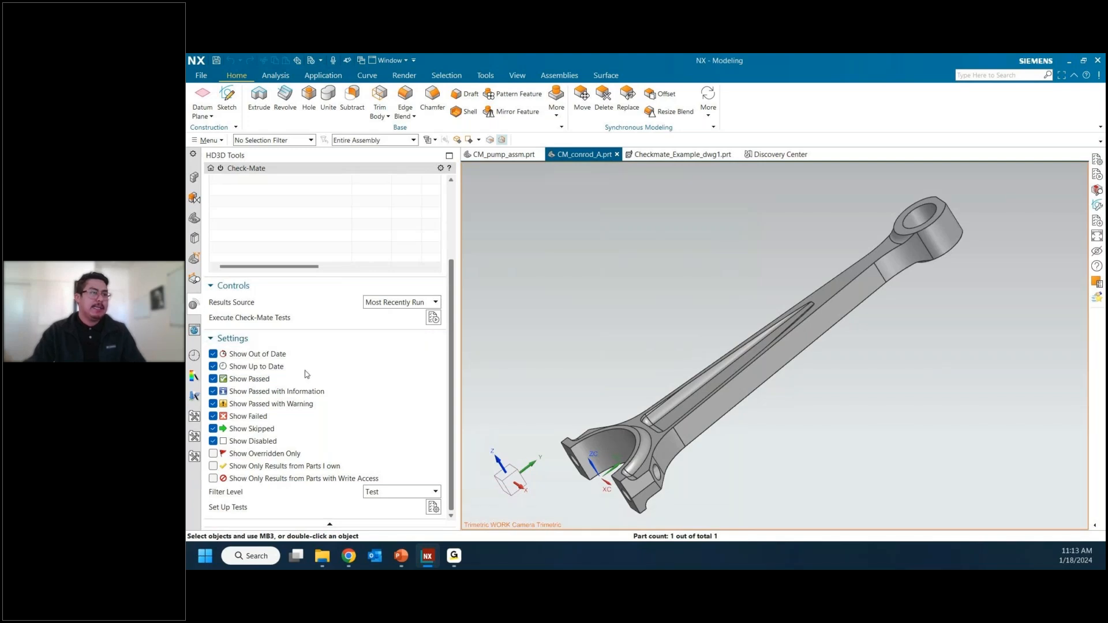
left_click(433, 508)
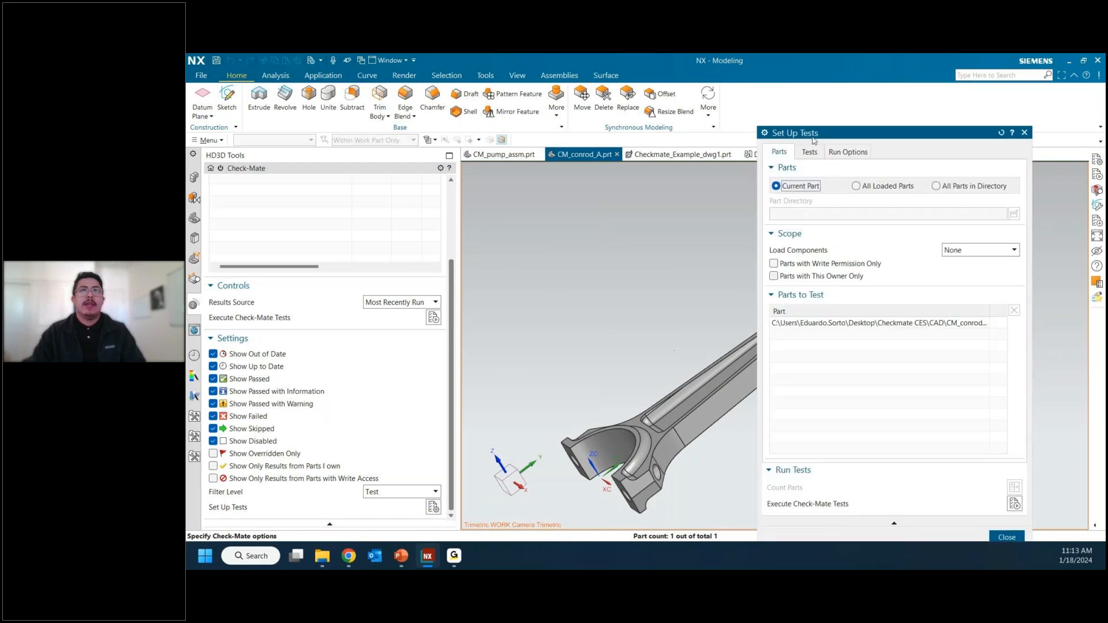
left_click_drag(817, 135, 637, 91)
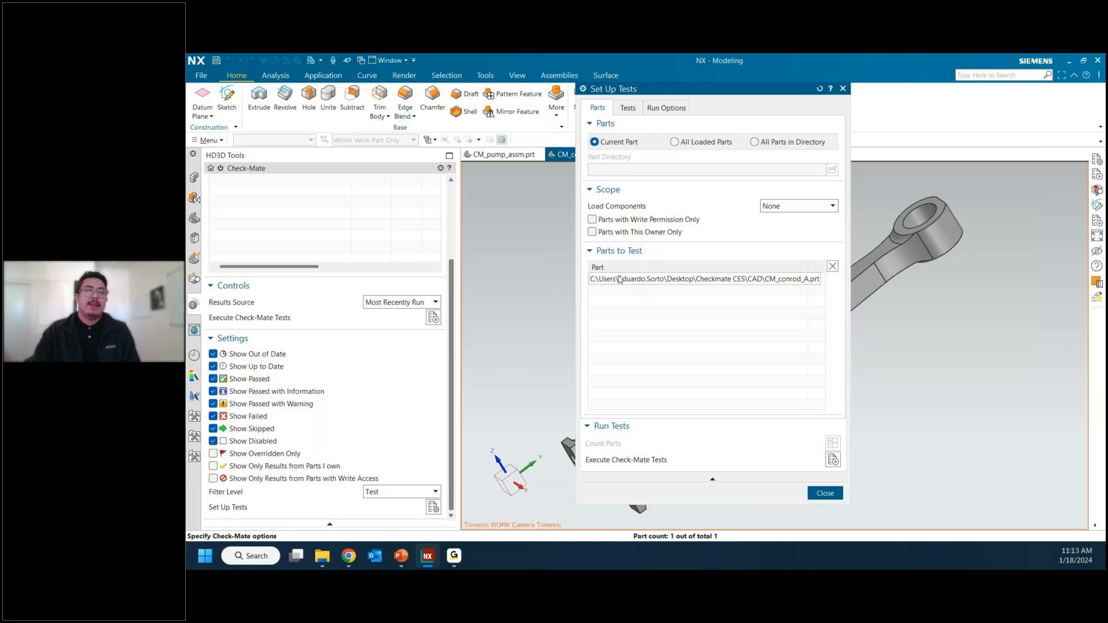
left_click(644, 281)
Step: Add the Check Blend/Chamfer Referencing test from the Modeling category's Features group to the chosen tests
left_click(628, 107)
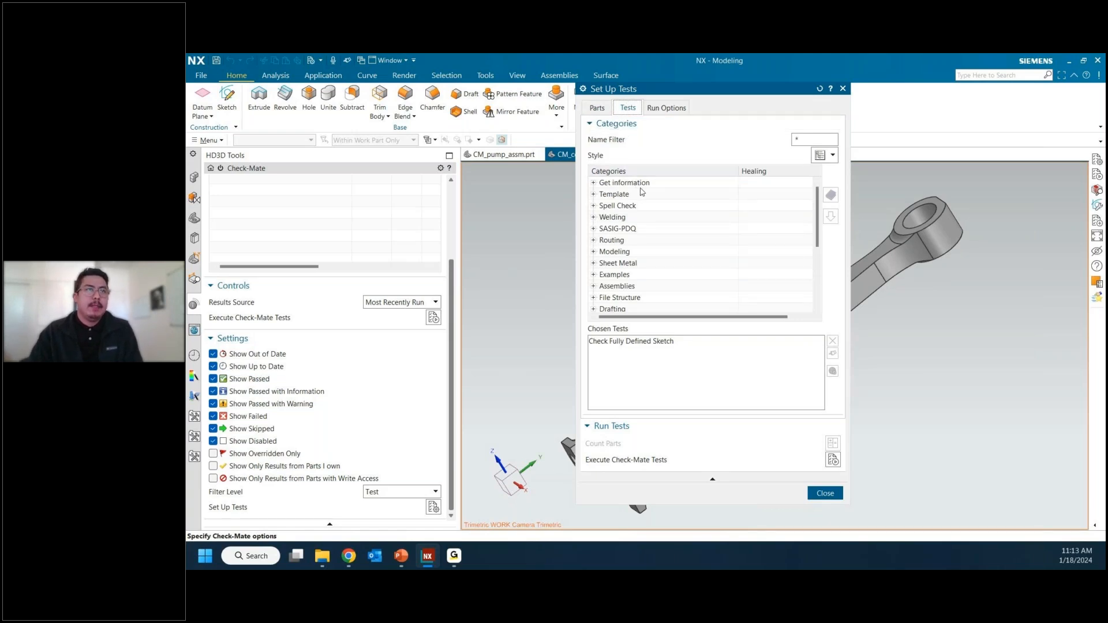
scroll(639, 199, "down", 1)
scroll(639, 201, "down", 1)
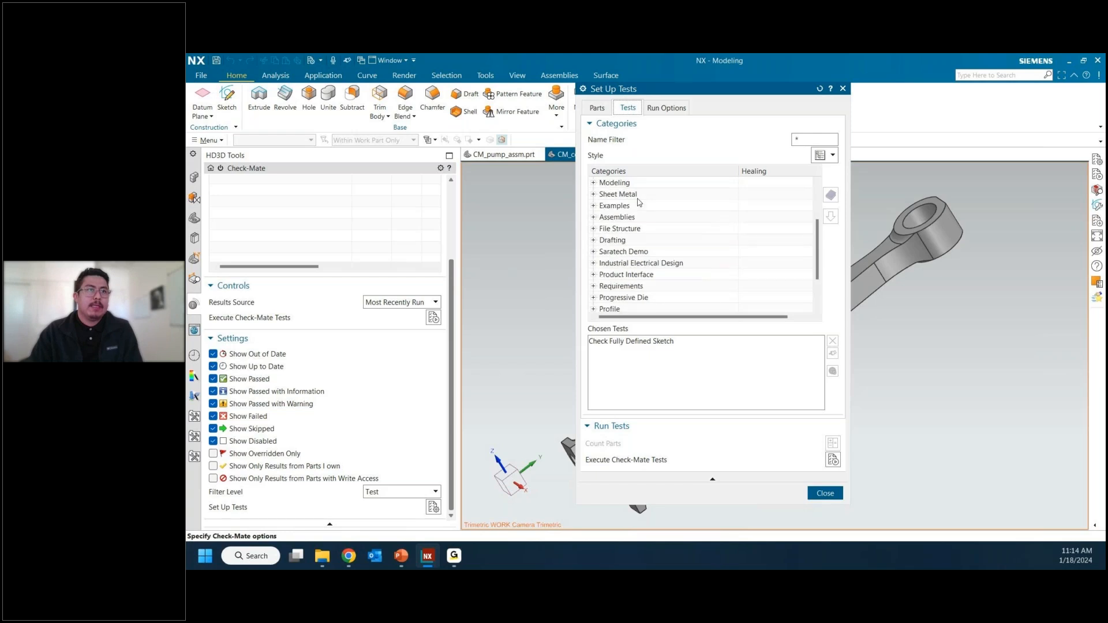
left_click(626, 254)
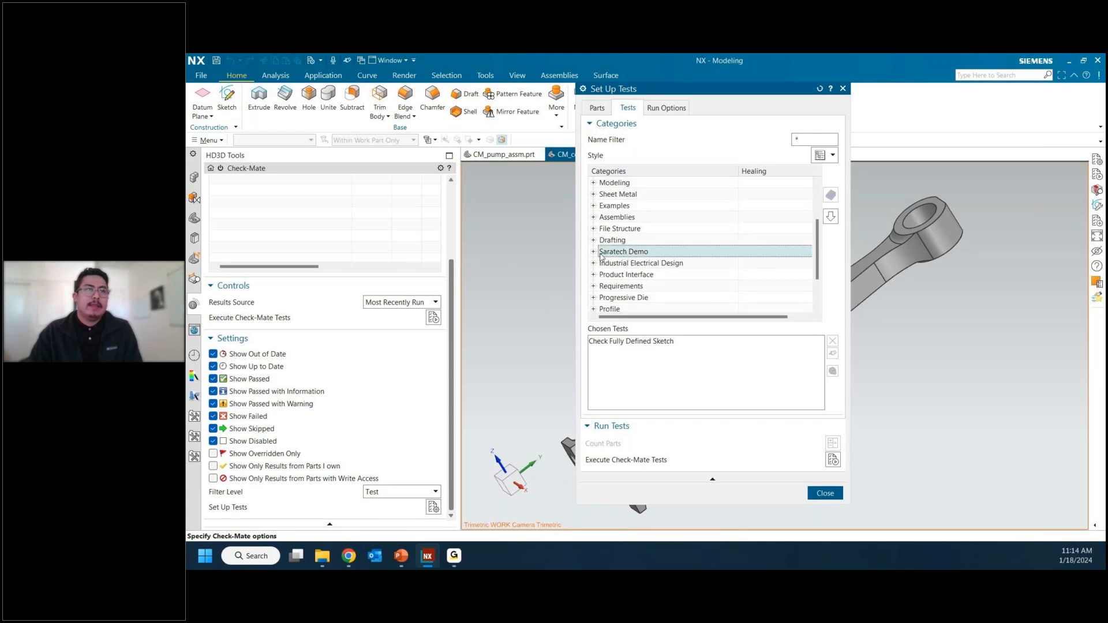
scroll(599, 222, "up", 2)
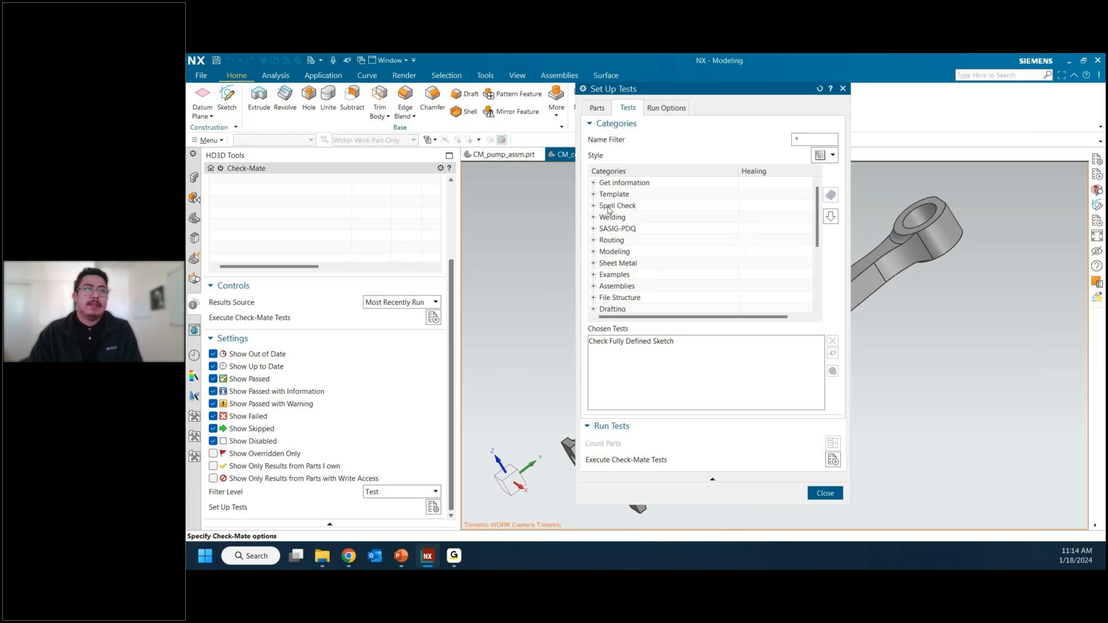
left_click(595, 253)
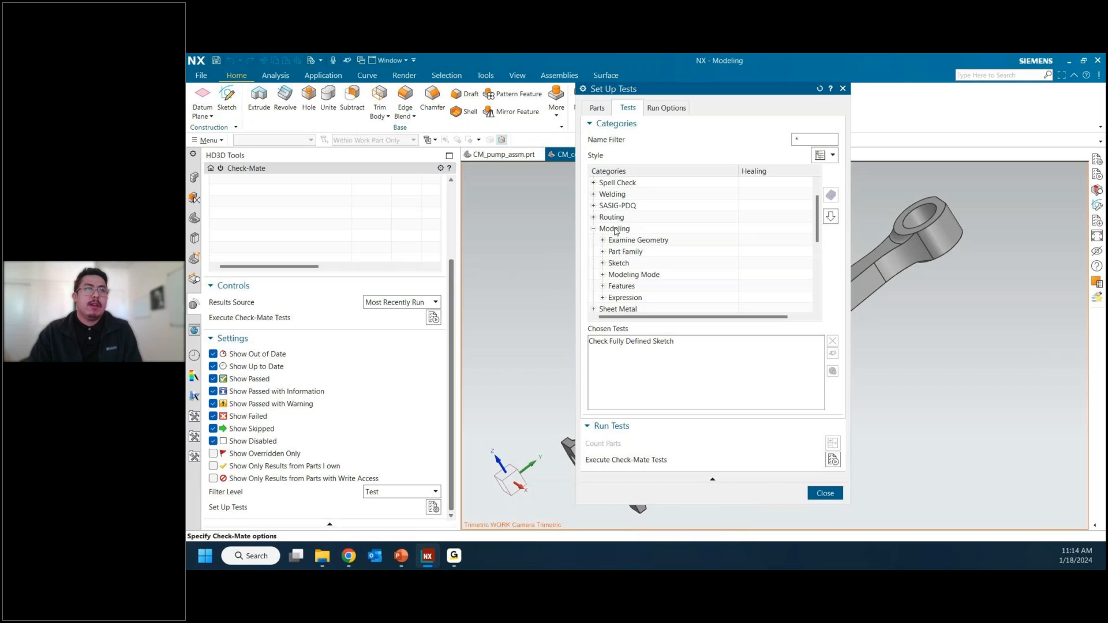
left_click(603, 263)
scroll(648, 273, "down", 1)
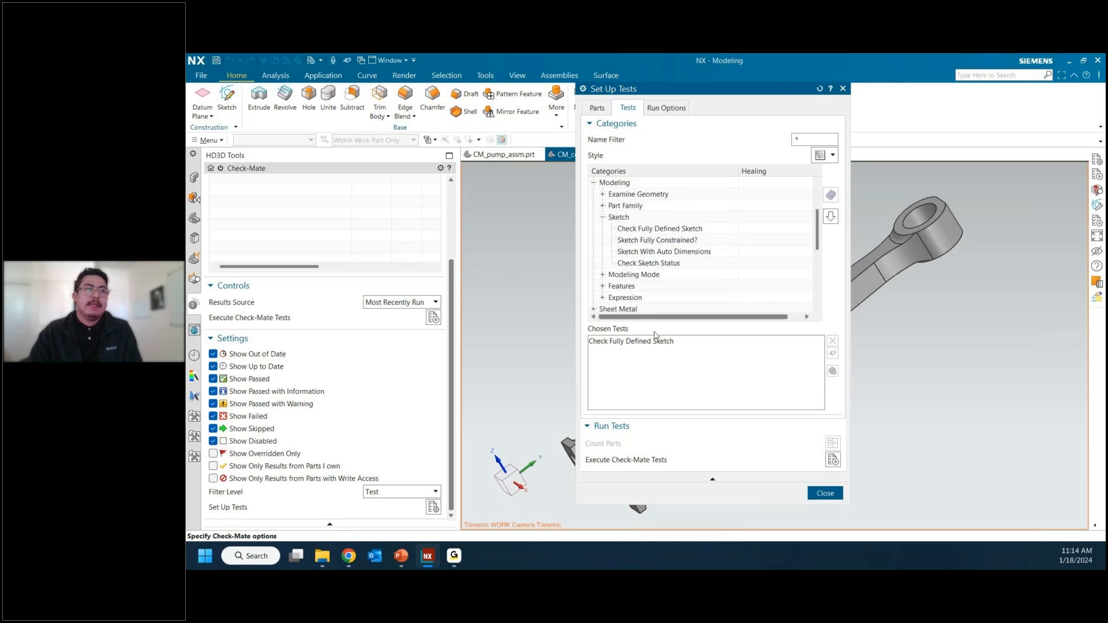
left_click(603, 286)
left_click(656, 195)
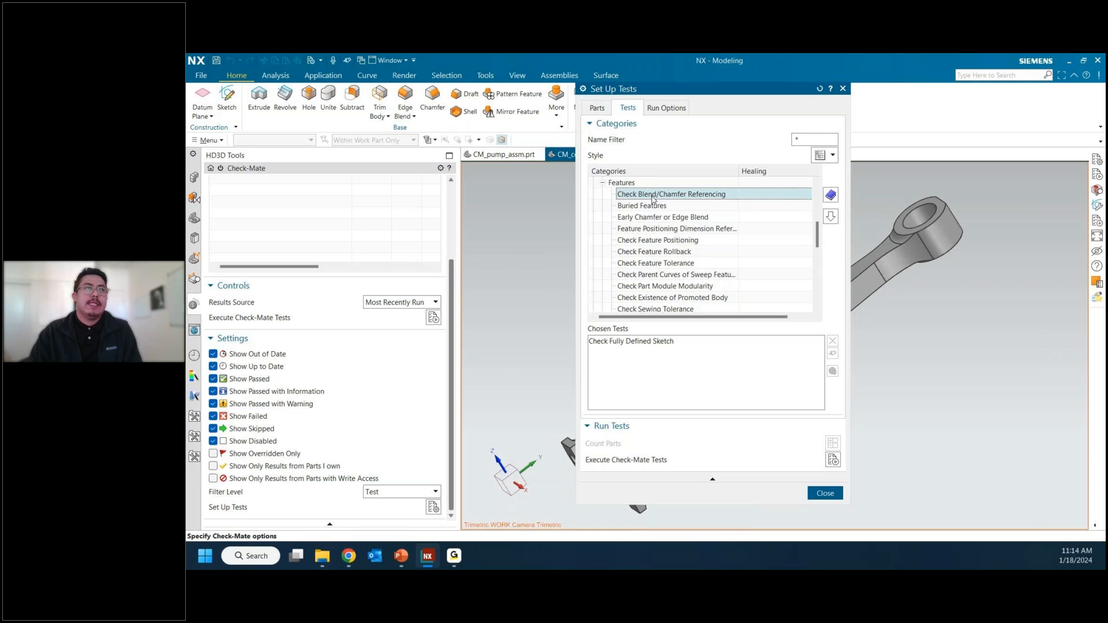
left_click(830, 216)
Step: Add the Update All Features test to the chosen tests
left_click(695, 265)
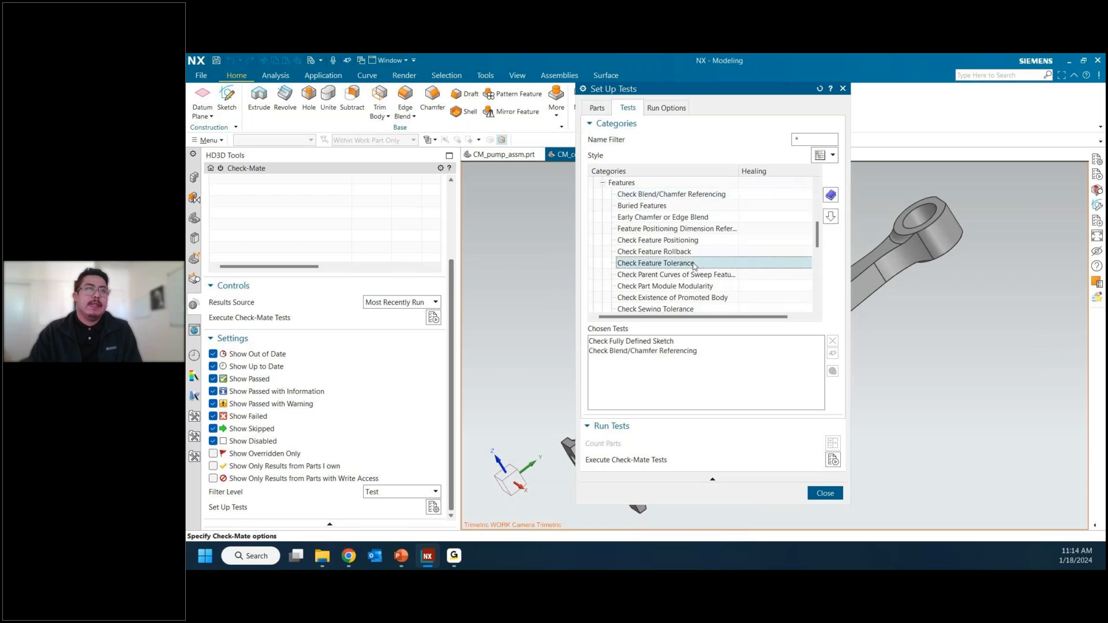
scroll(695, 266, "down", 1)
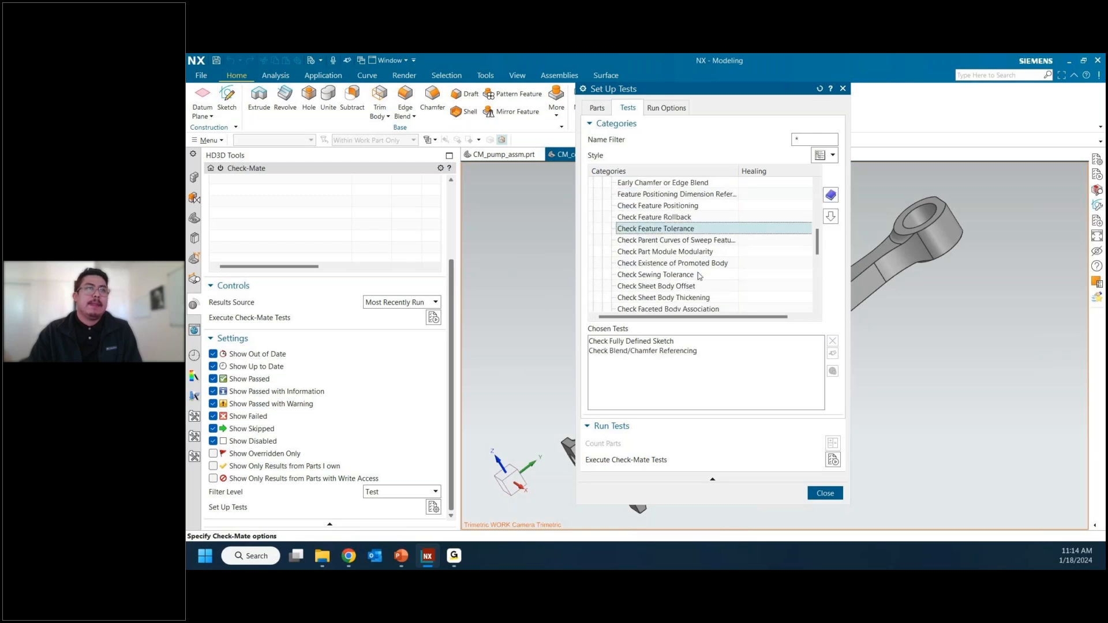
scroll(700, 256, "down", 2)
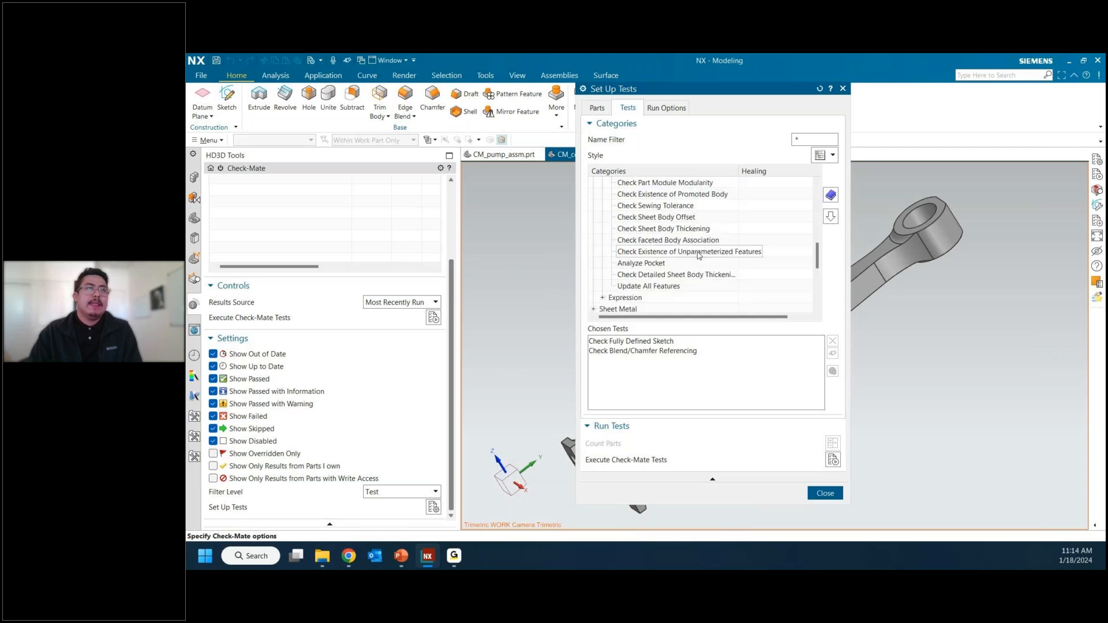
left_click(699, 286)
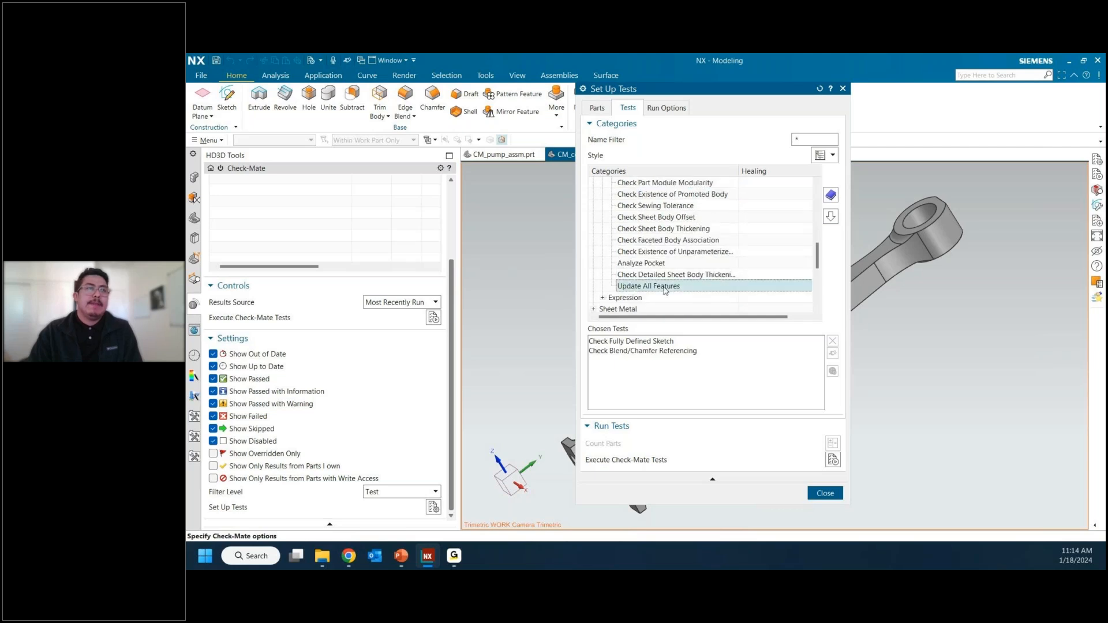
left_click(831, 218)
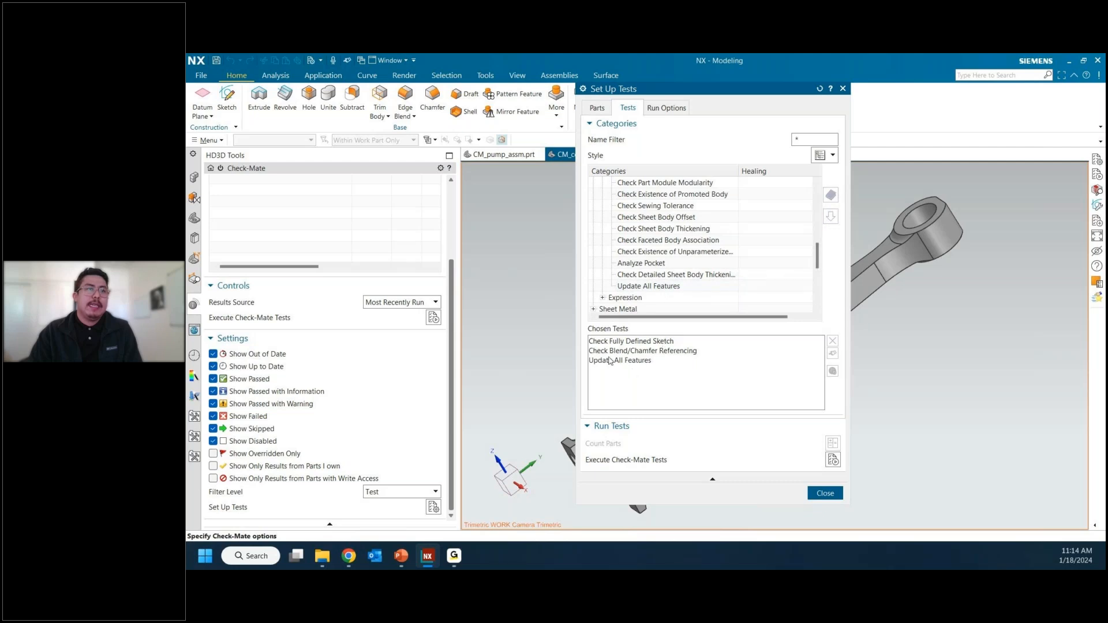
Step: Collapse the Features group, execute the chosen Check-Mate tests on the connecting rod, and close the test setup
scroll(647, 267, "down", 3)
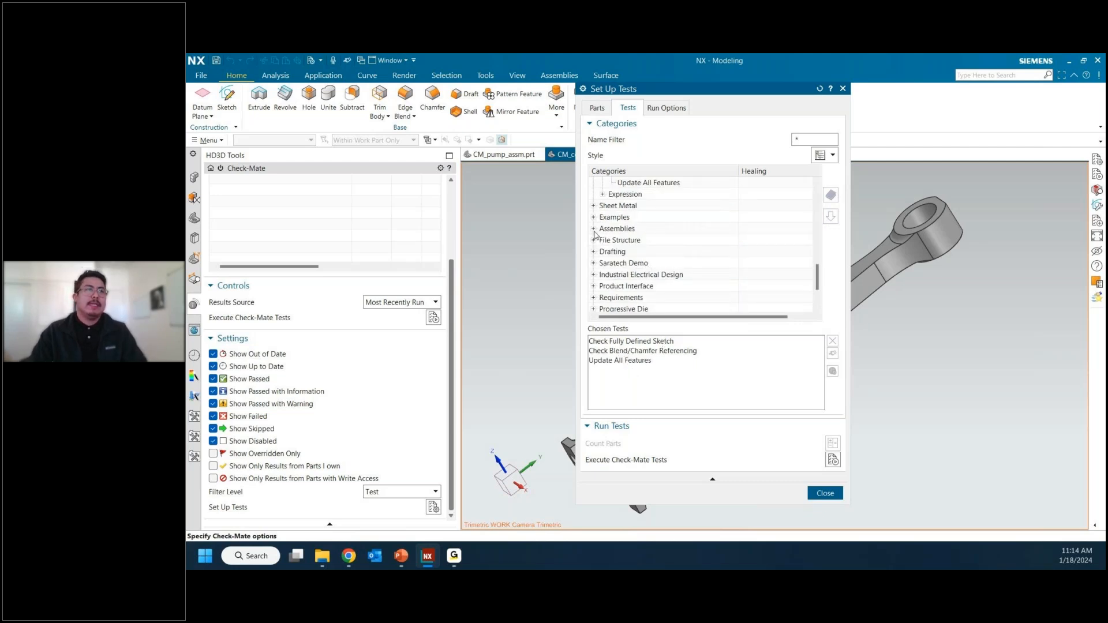
scroll(595, 241, "up", 6)
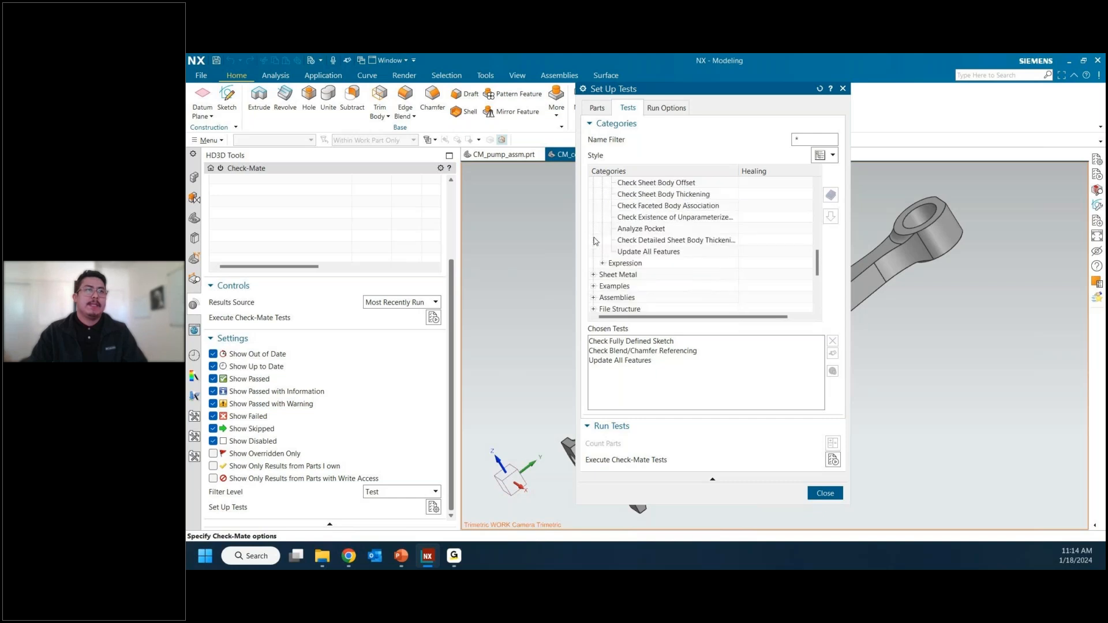
left_click(602, 217)
scroll(612, 236, "up", 1)
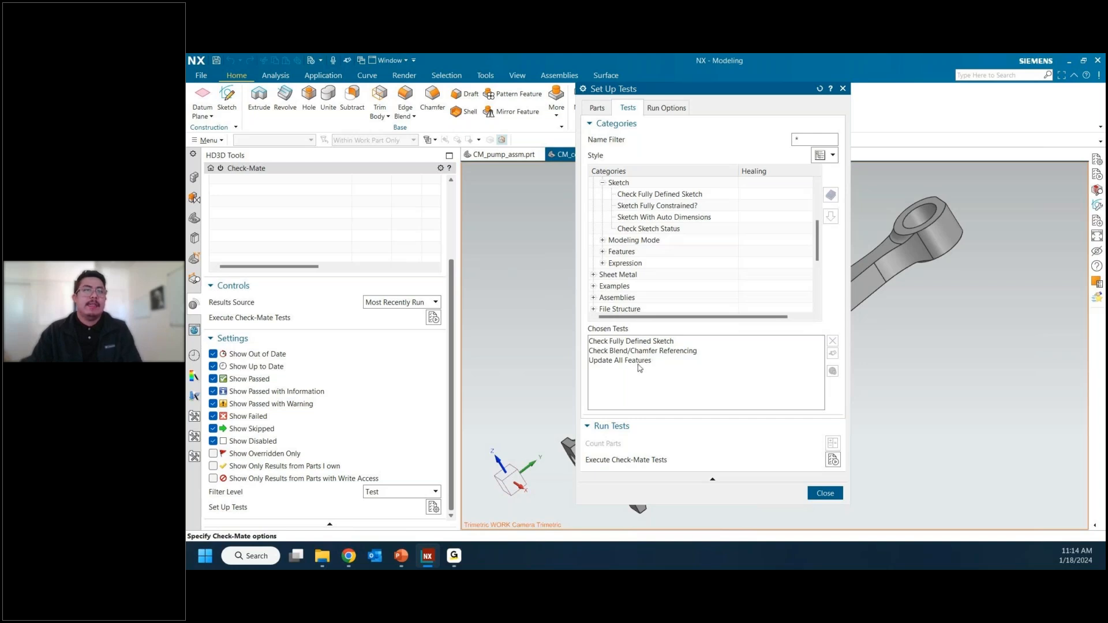
left_click(833, 460)
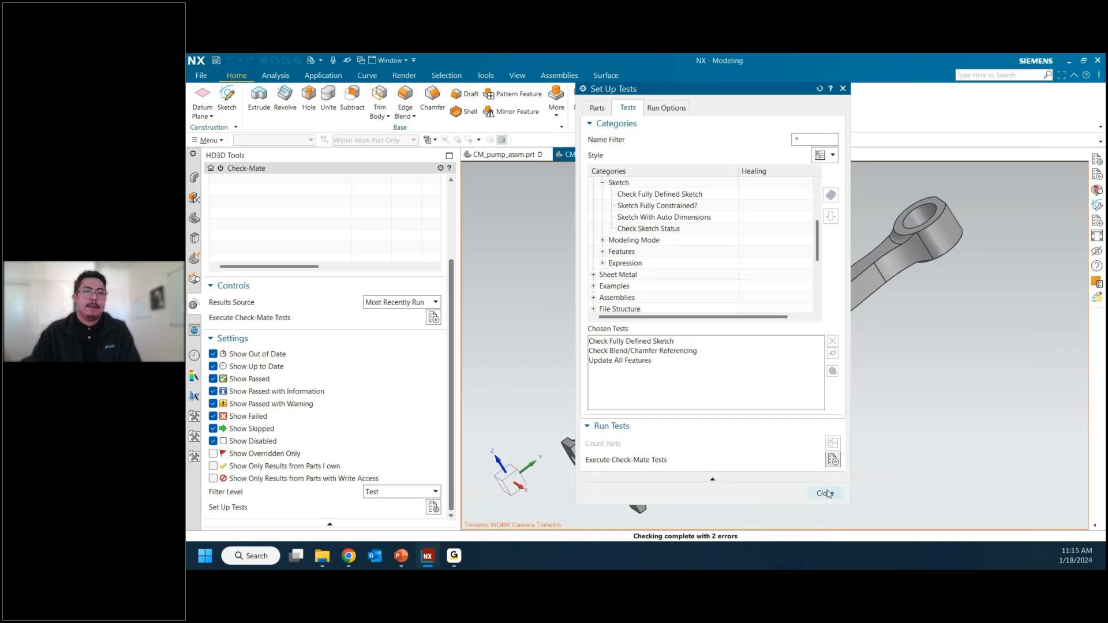
left_click(825, 494)
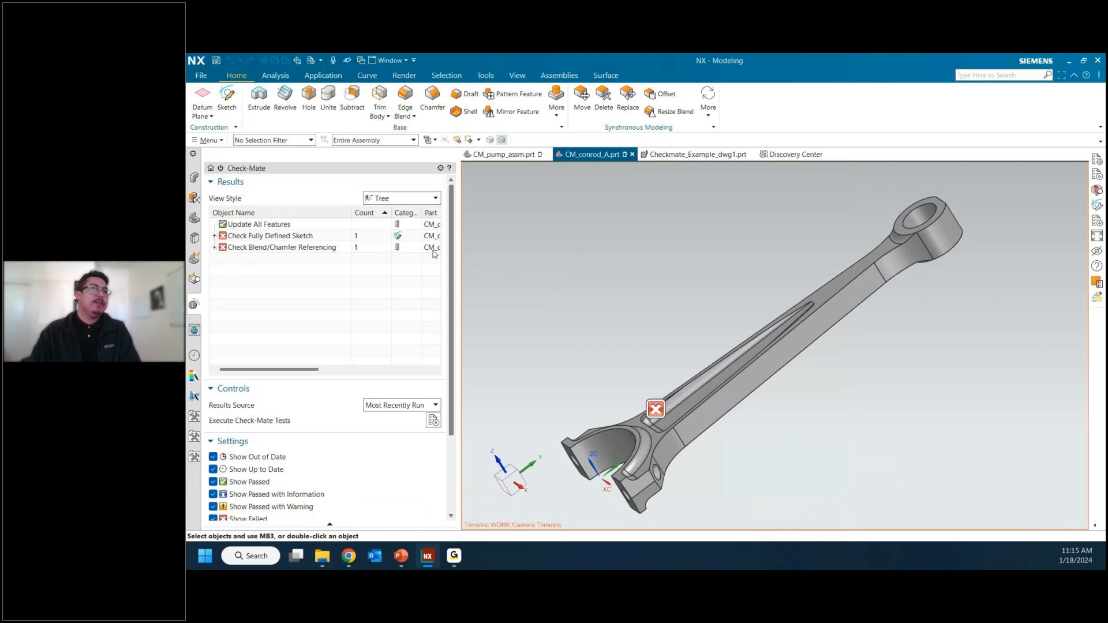
Step: Enlarge the Check-Mate results and inspect the sketch listed under the Check Fully Defined Sketch test
left_click(449, 156)
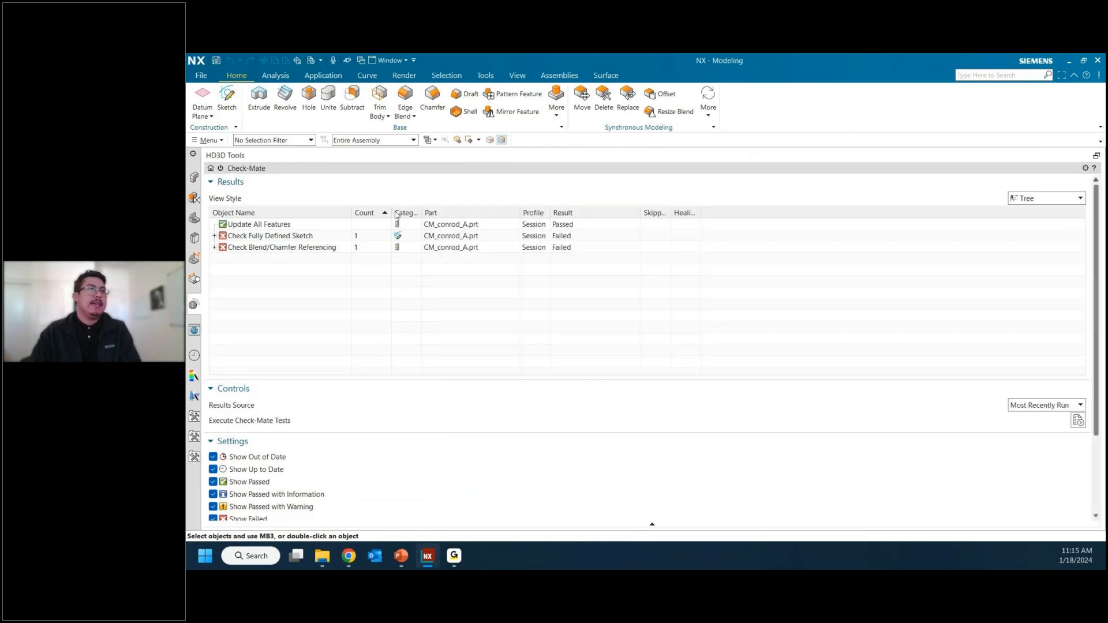
left_click(255, 226)
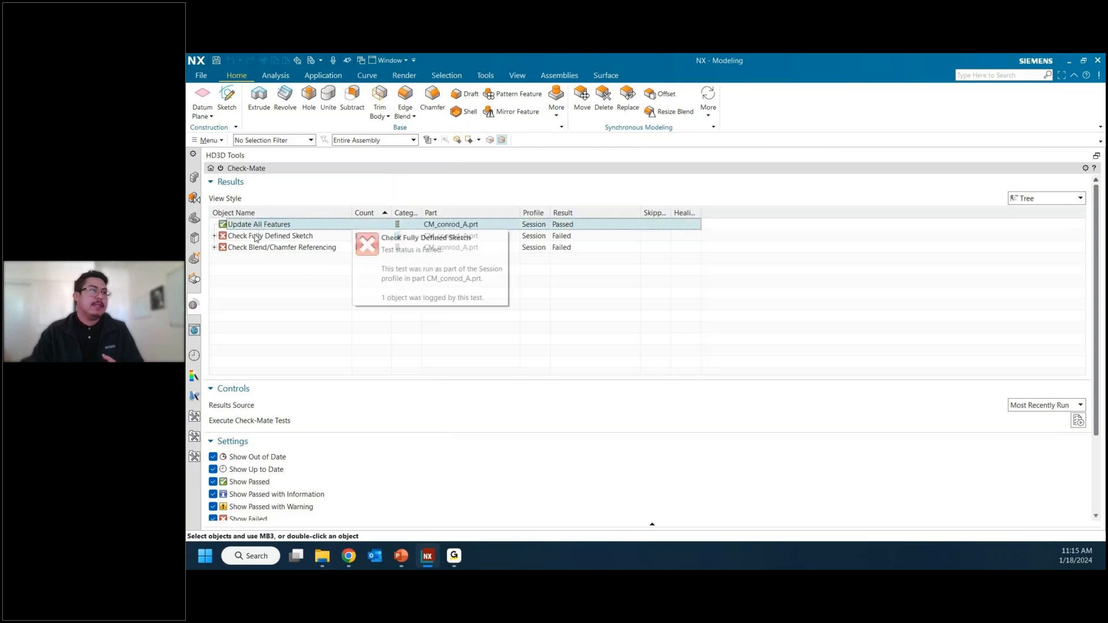
left_click(256, 237)
left_click(214, 236)
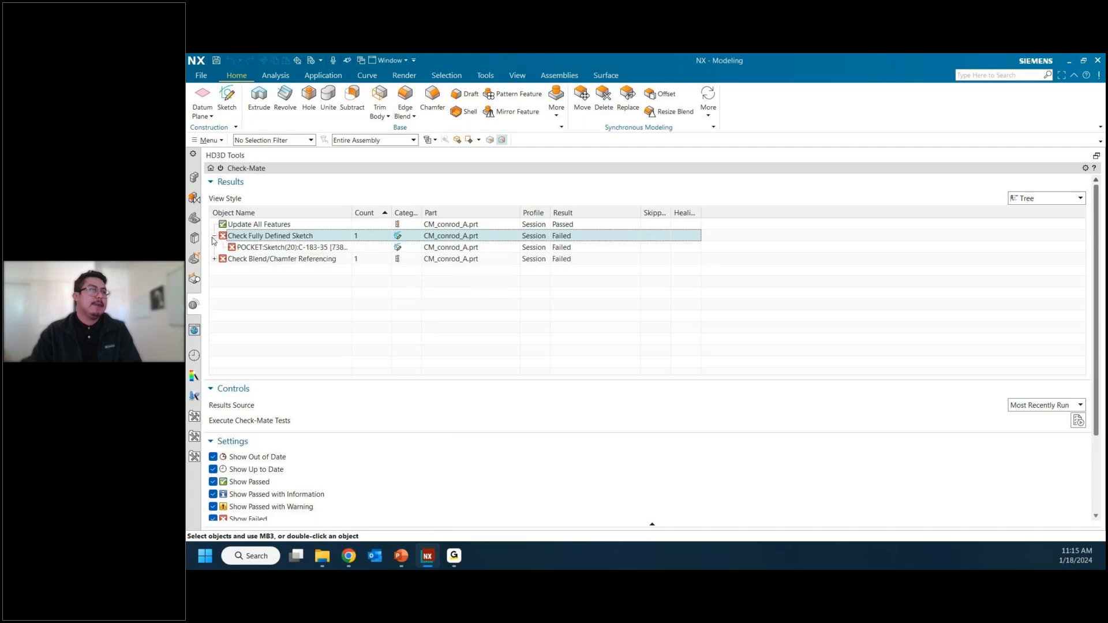
left_click(256, 249)
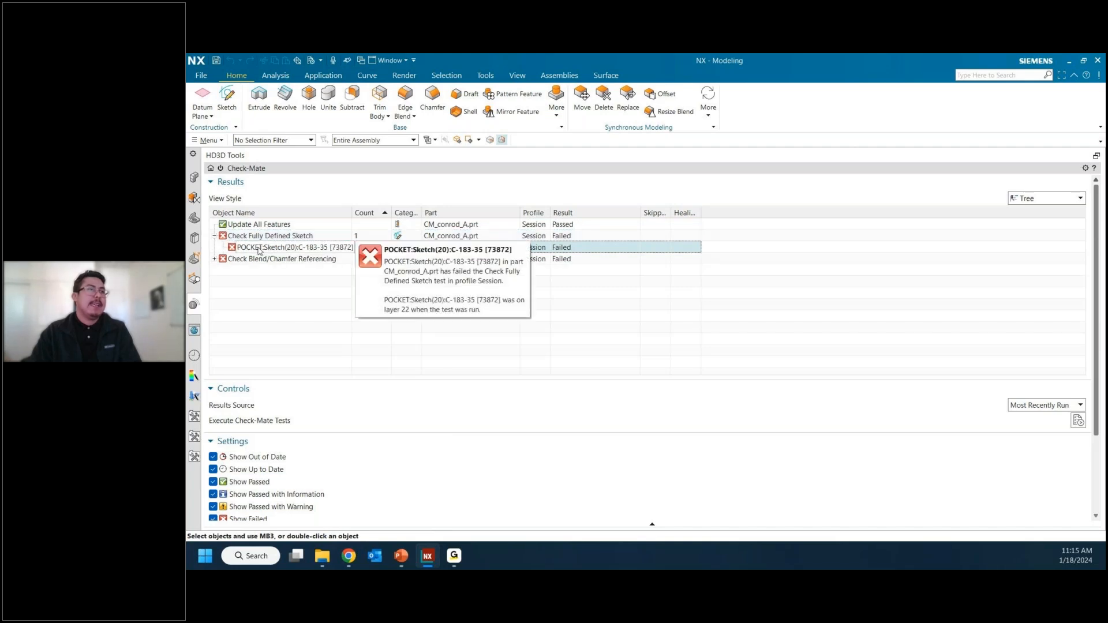
Step: Open the detailed result of the Check Fully Defined Sketch test, read its status and result message, and close it
left_click(287, 238)
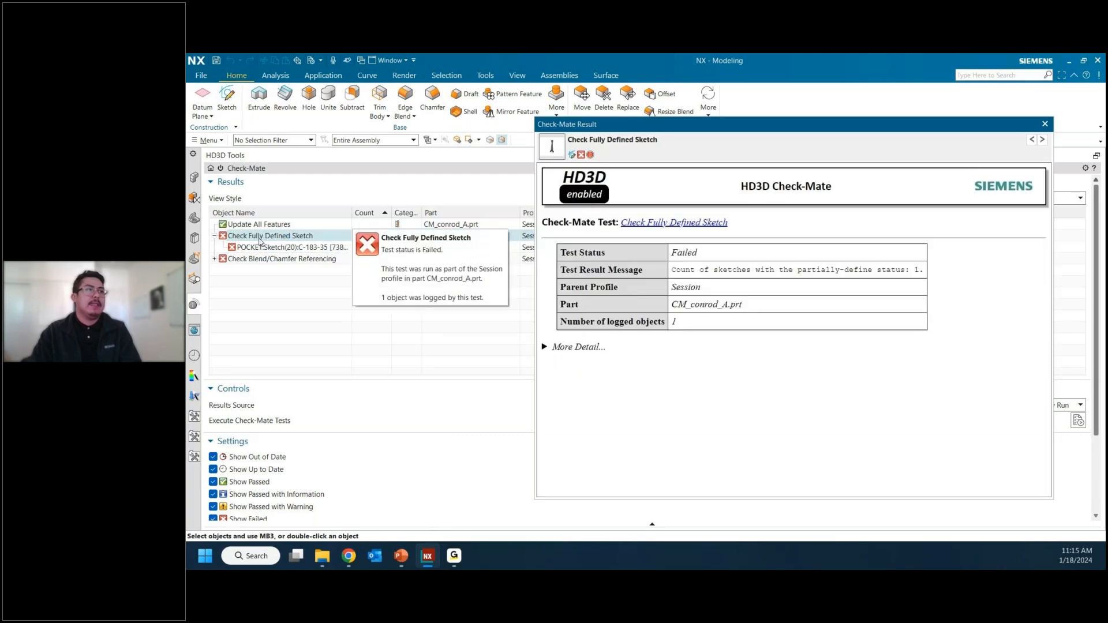
double_click(685, 251)
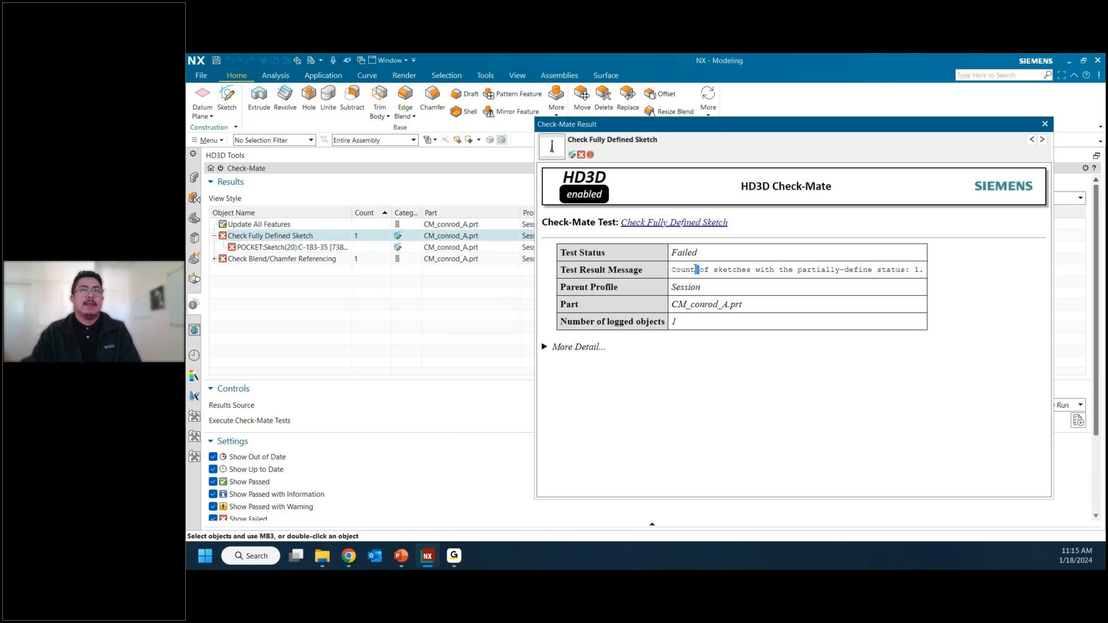
triple_click(696, 269)
double_click(700, 270)
left_click_drag(717, 270, 905, 279)
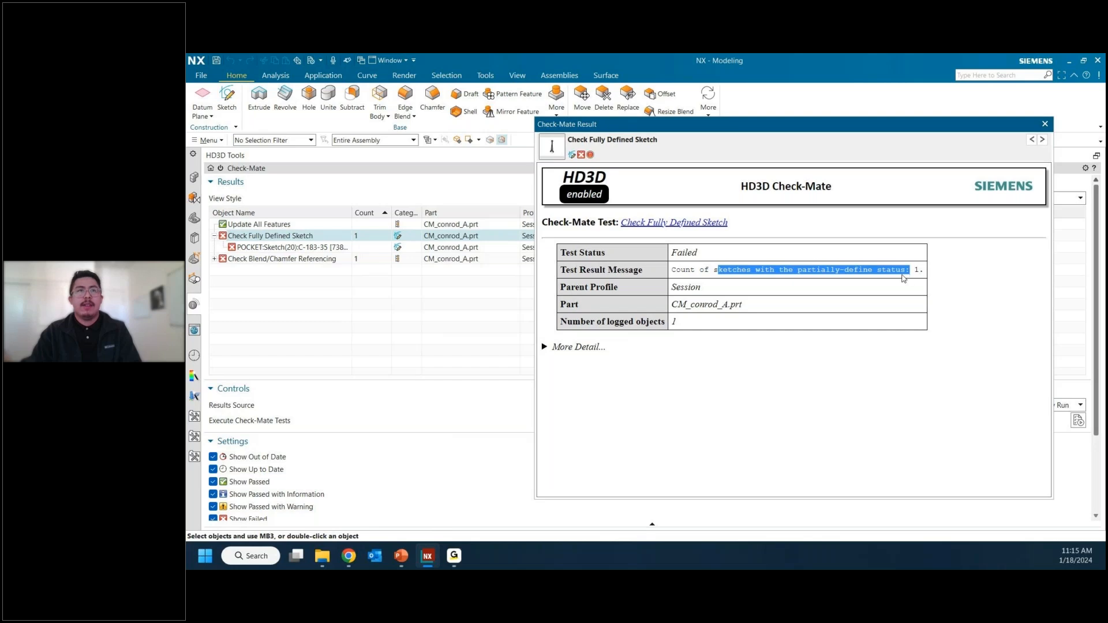
left_click(904, 279)
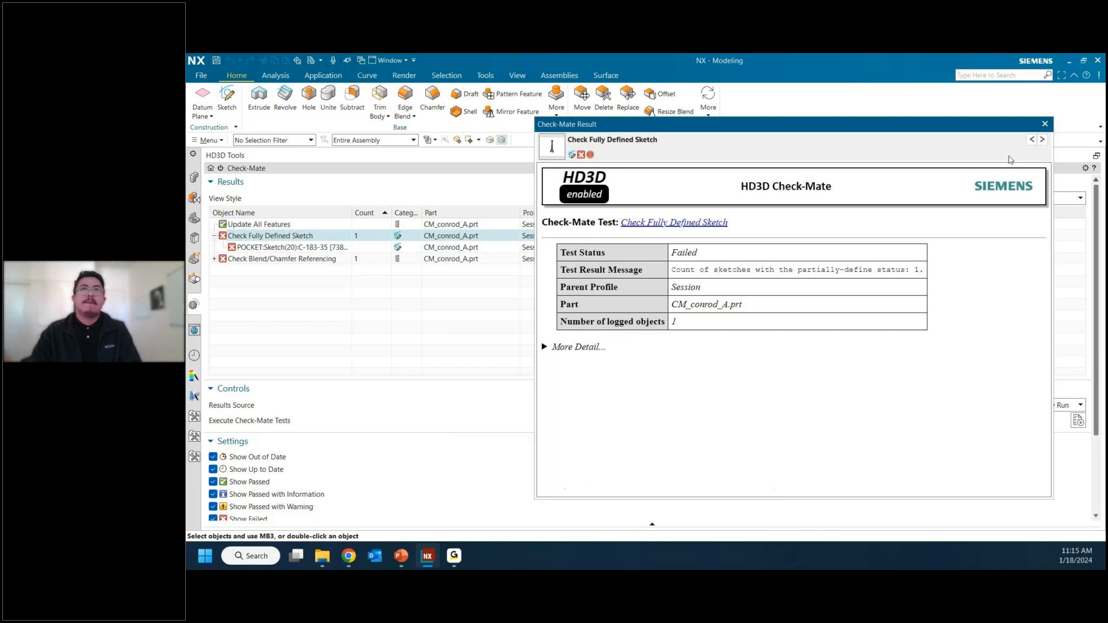
left_click(1045, 124)
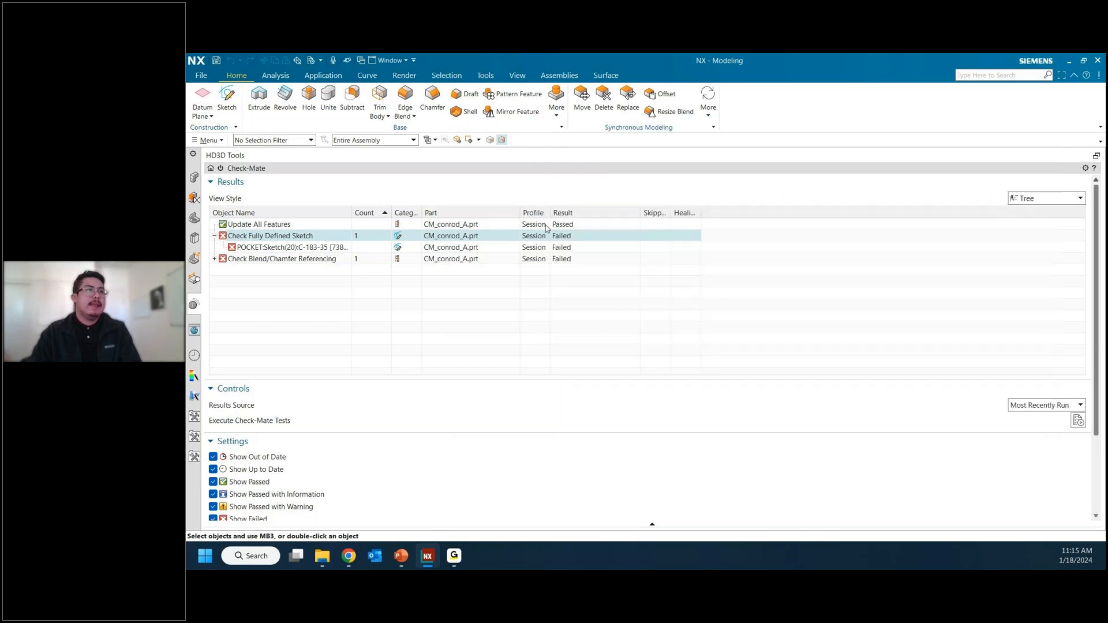
Step: Inspect the objects listed under the Check Fully Defined Sketch and Check Blend/Chamfer Referencing tests, reading the POCKET sketch's result details
left_click(287, 248)
mouse_move(288, 249)
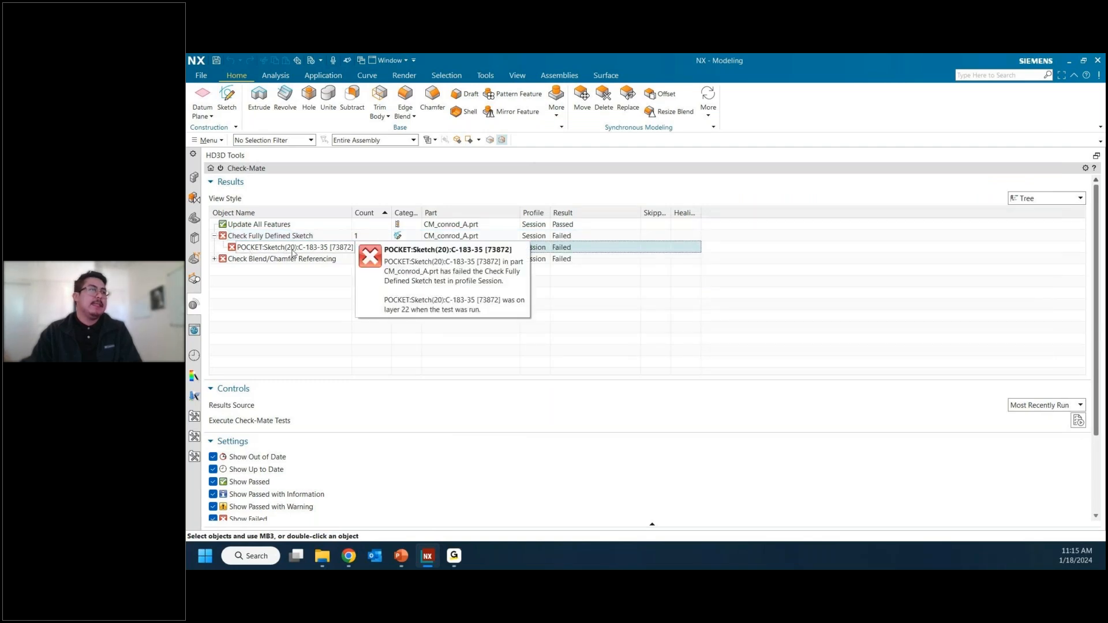
left_click(215, 260)
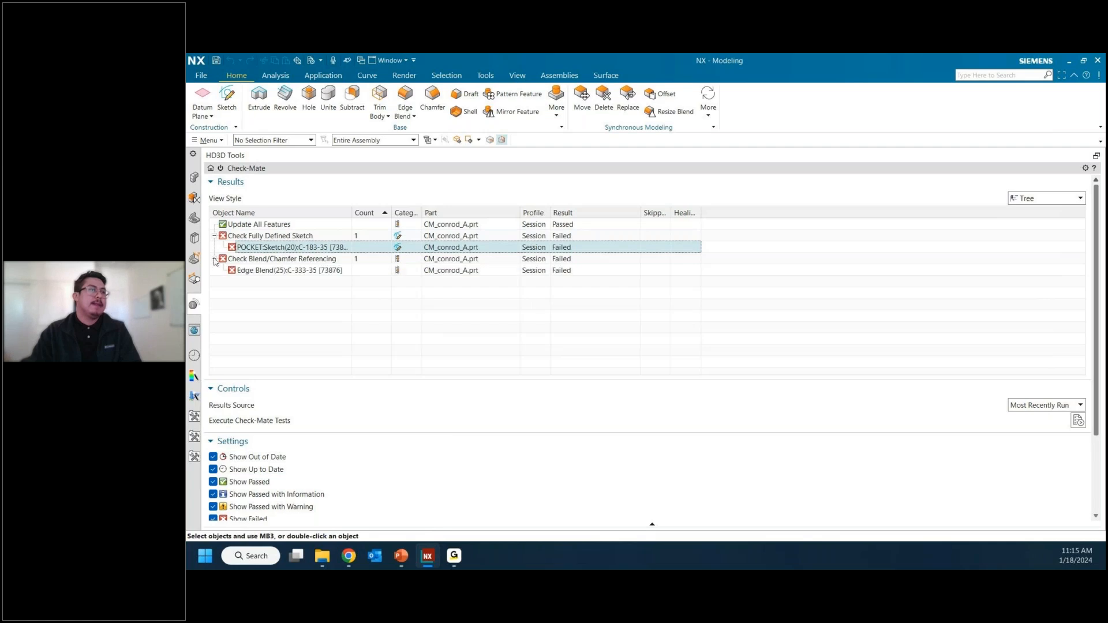
left_click(265, 270)
mouse_move(259, 279)
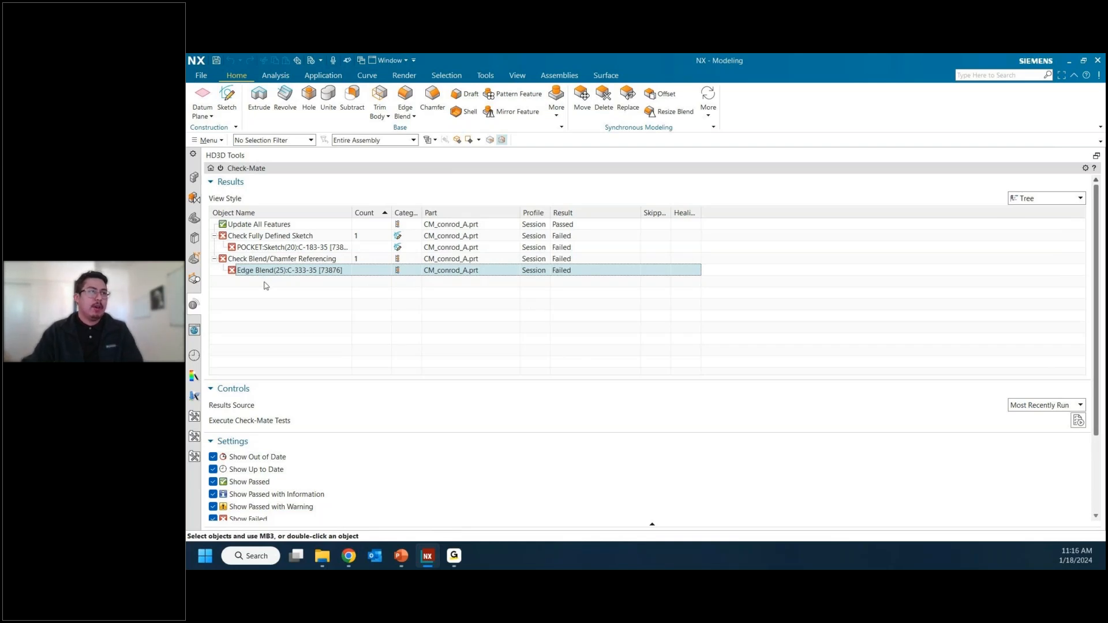
mouse_move(290, 253)
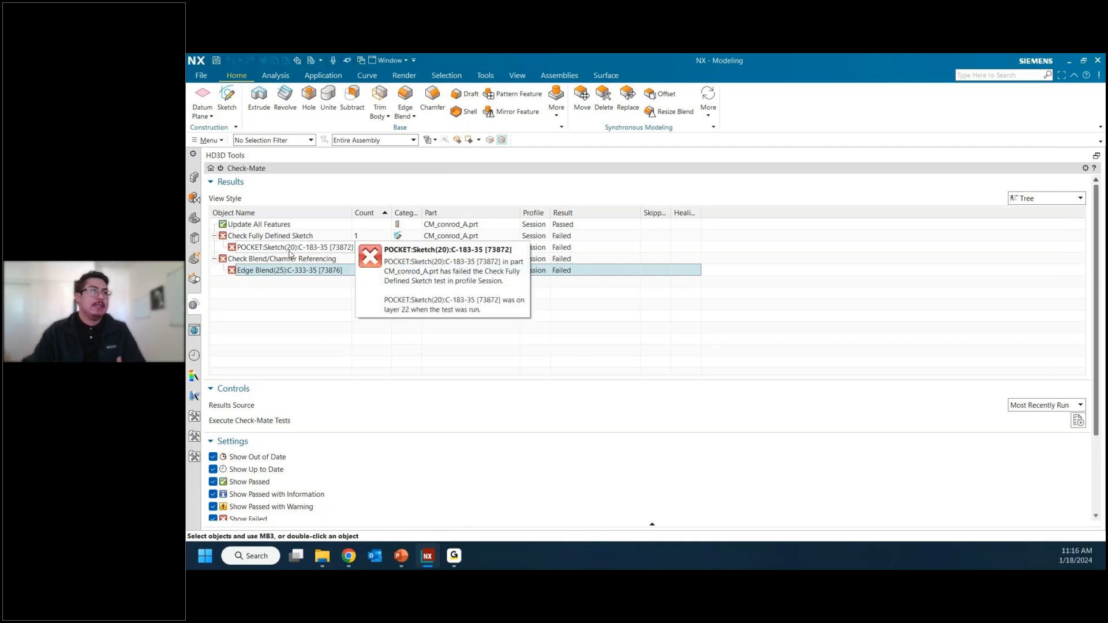
left_click(290, 248)
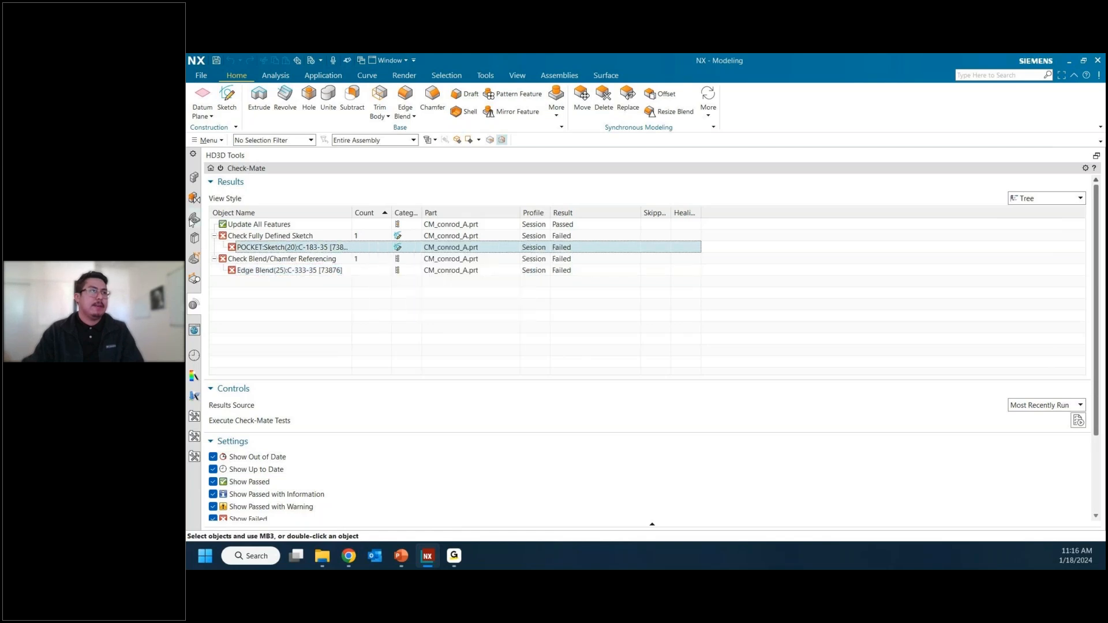
Step: Find the POCKET sketch in the connecting rod's feature history and open it for editing
left_click(194, 220)
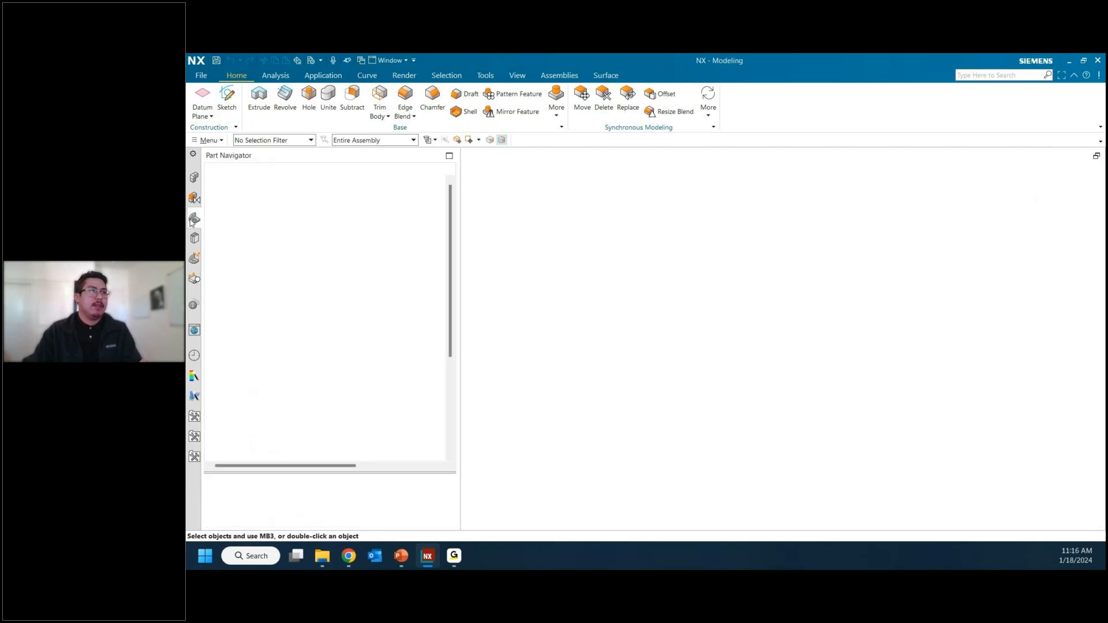
scroll(237, 287, "down", 2)
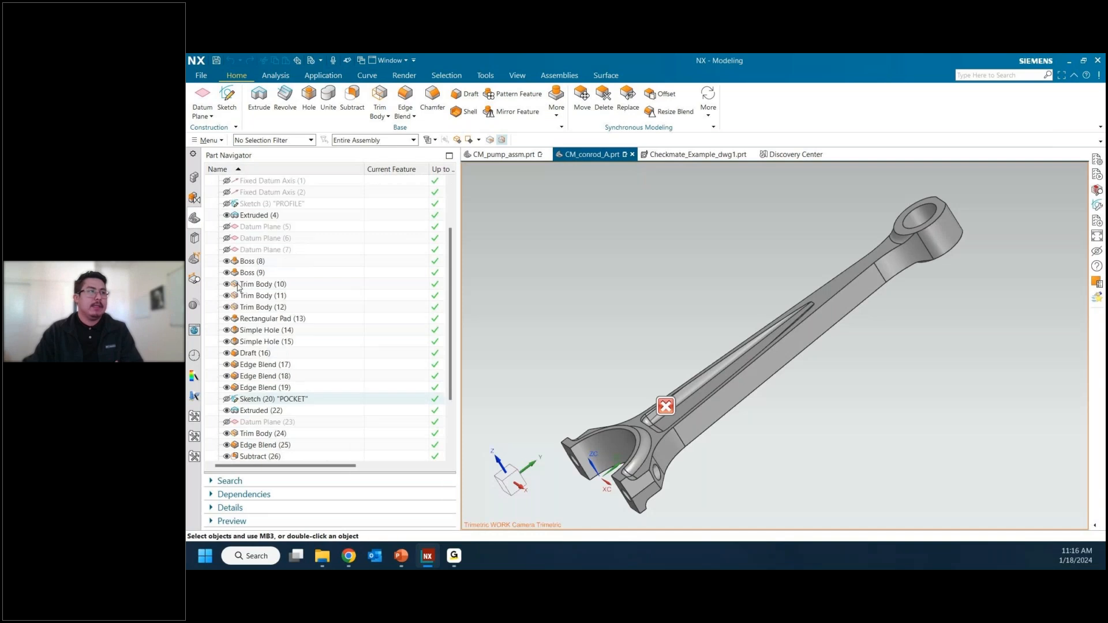
scroll(379, 316, "down", 2)
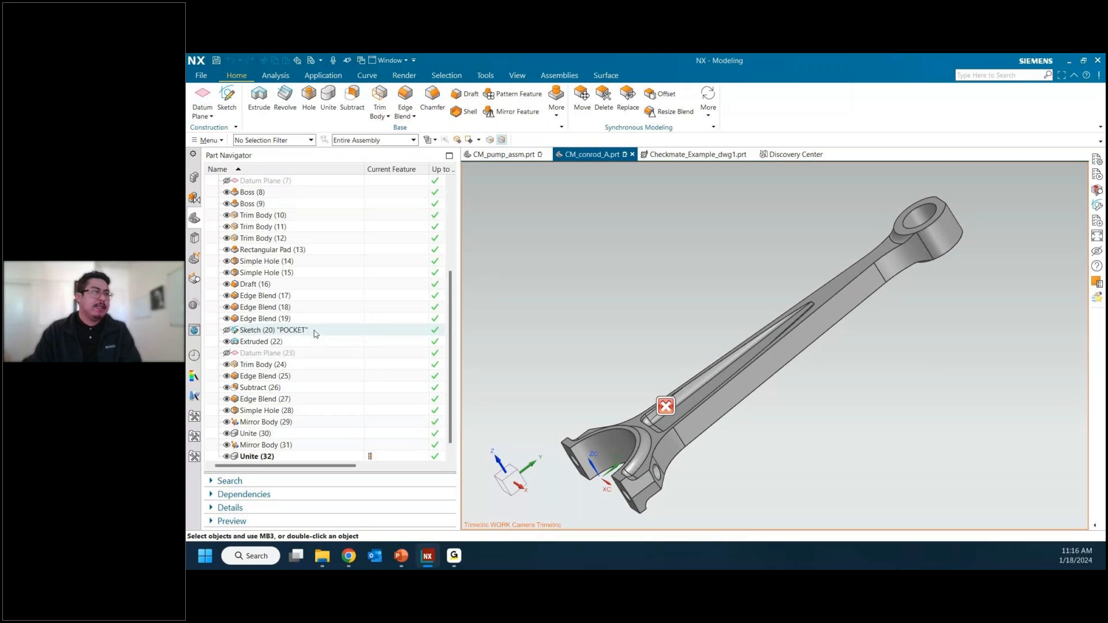
double_click(293, 330)
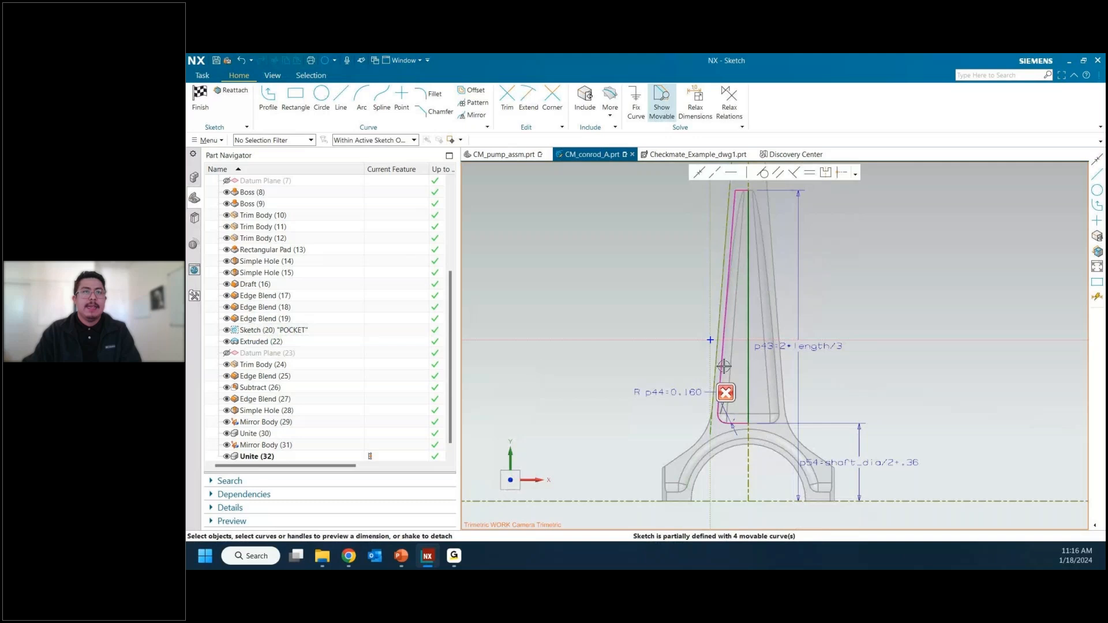
Step: Try to dimension the length of the pocket profile's long slanted line
scroll(733, 425, "up", 2)
left_click(735, 425)
scroll(735, 425, "up", 2)
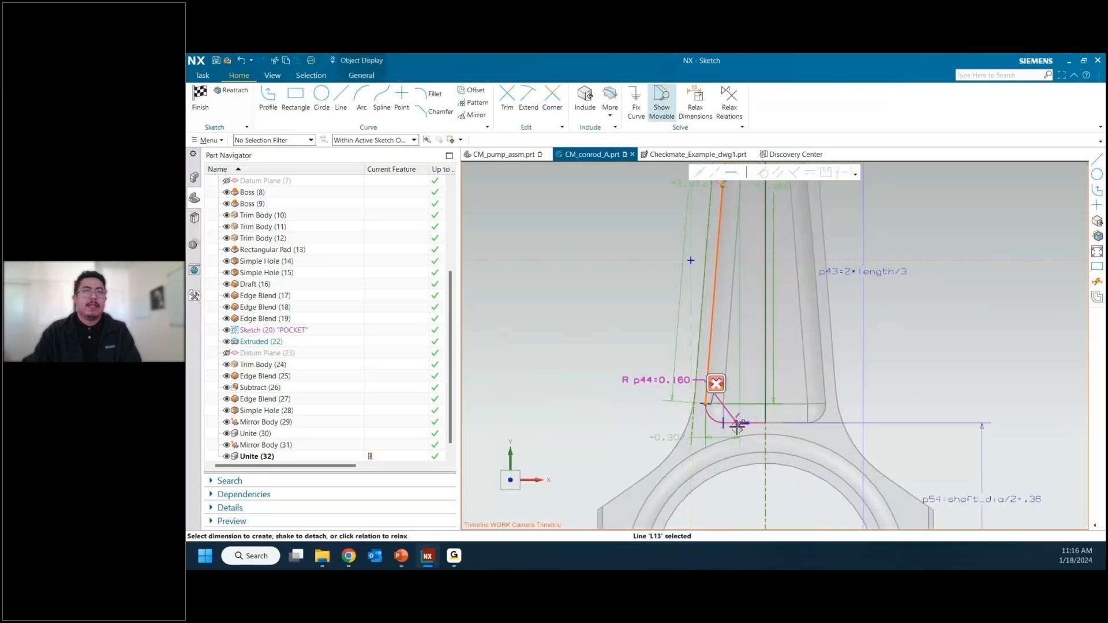
scroll(726, 428, "down", 2)
left_click(646, 281)
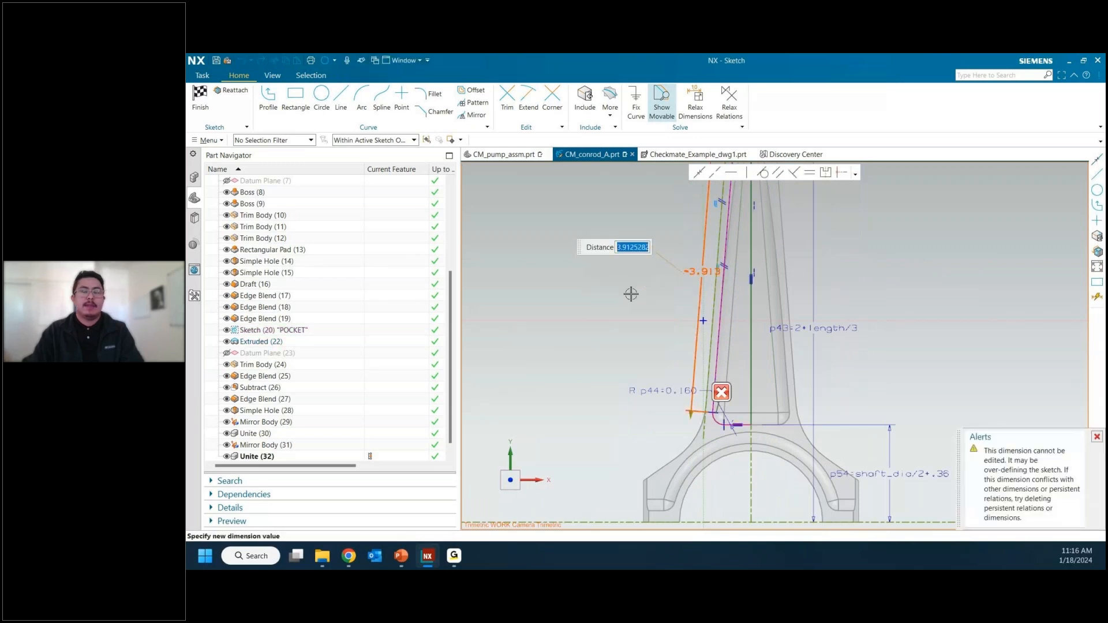
scroll(738, 411, "up", 2)
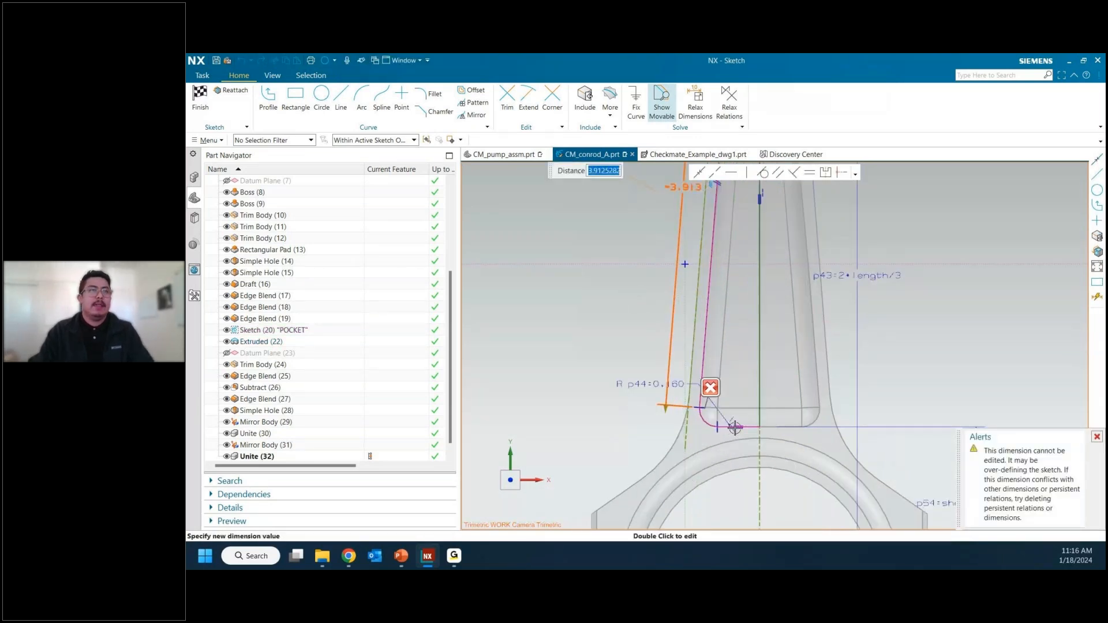
left_click(639, 345)
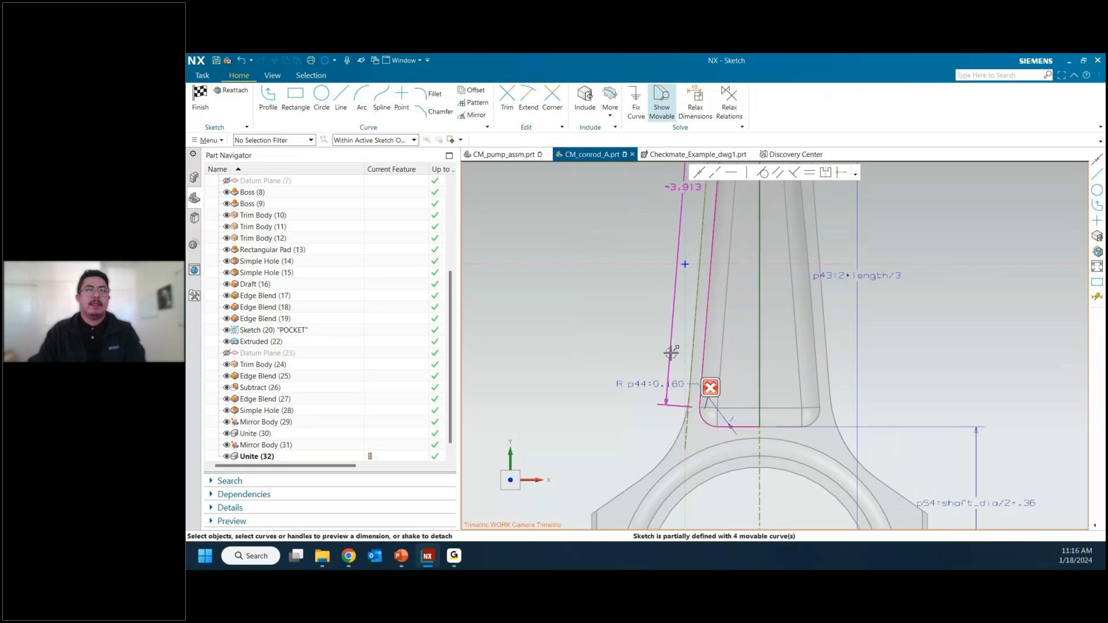
Step: Try to dimension the angle between the pocket's slanted line and short bottom line, entering 94.5 and 94.3 degrees
left_click(699, 361)
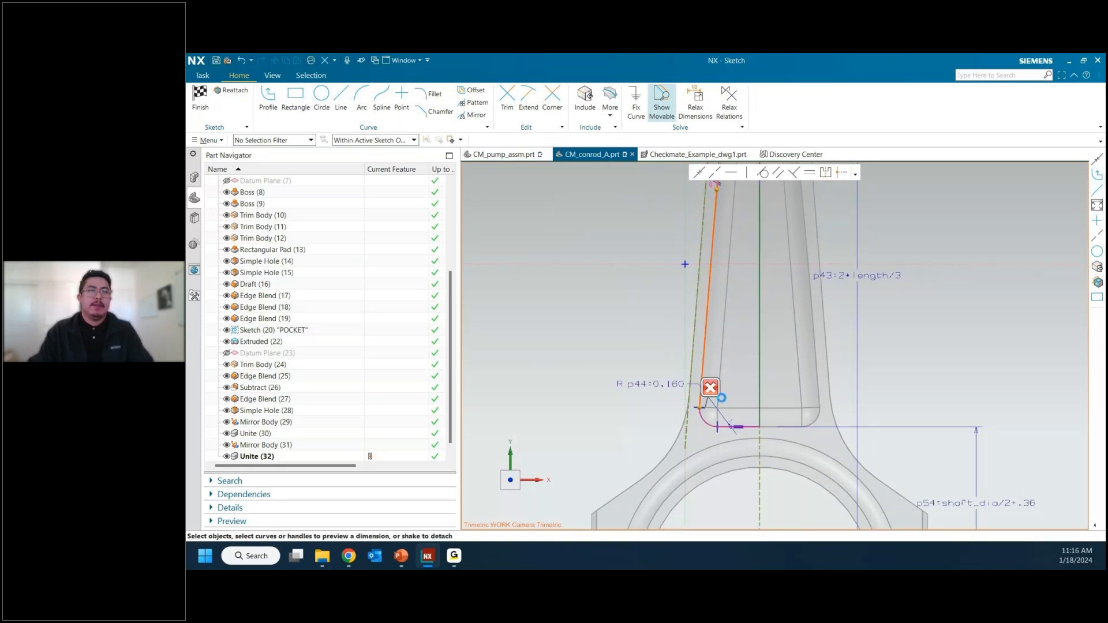
left_click(752, 427)
left_click(659, 397)
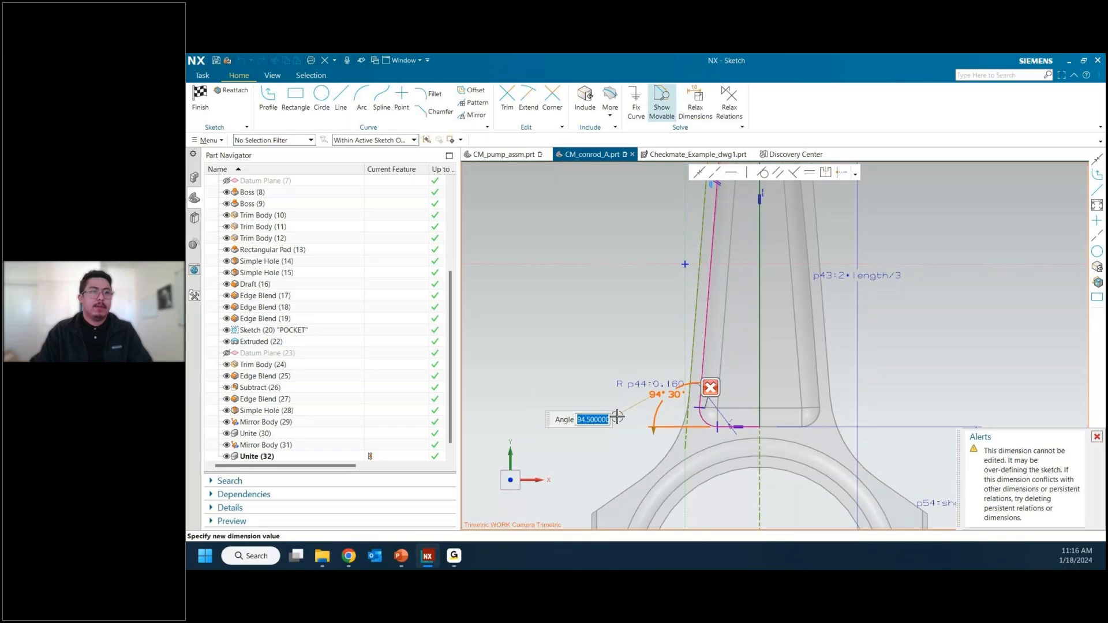
type("94.5")
key("Return")
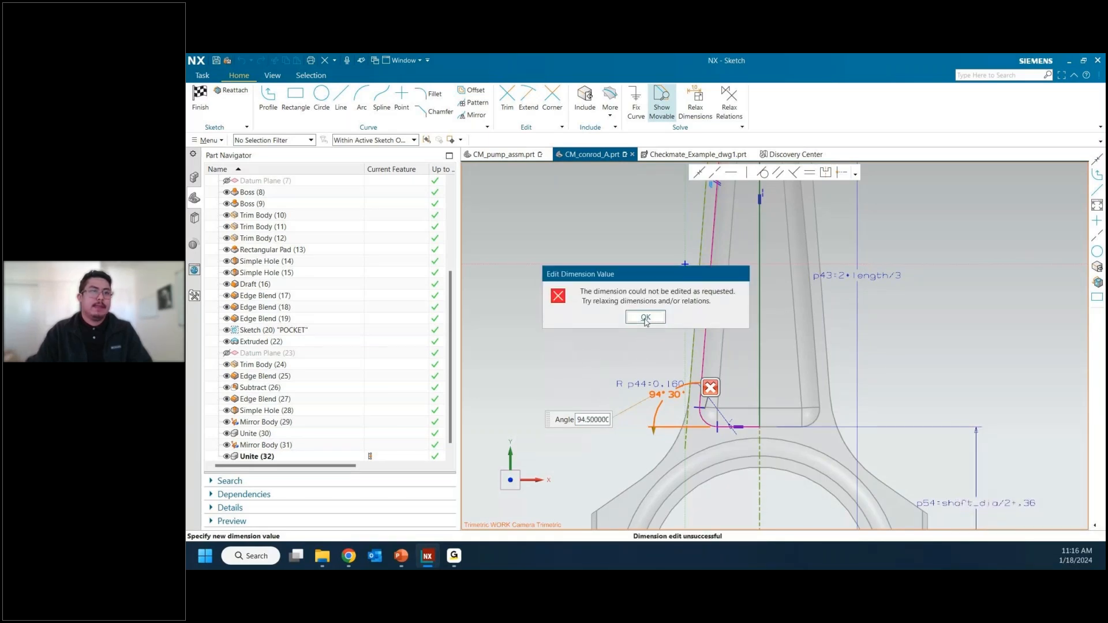
left_click(645, 317)
left_click(594, 420)
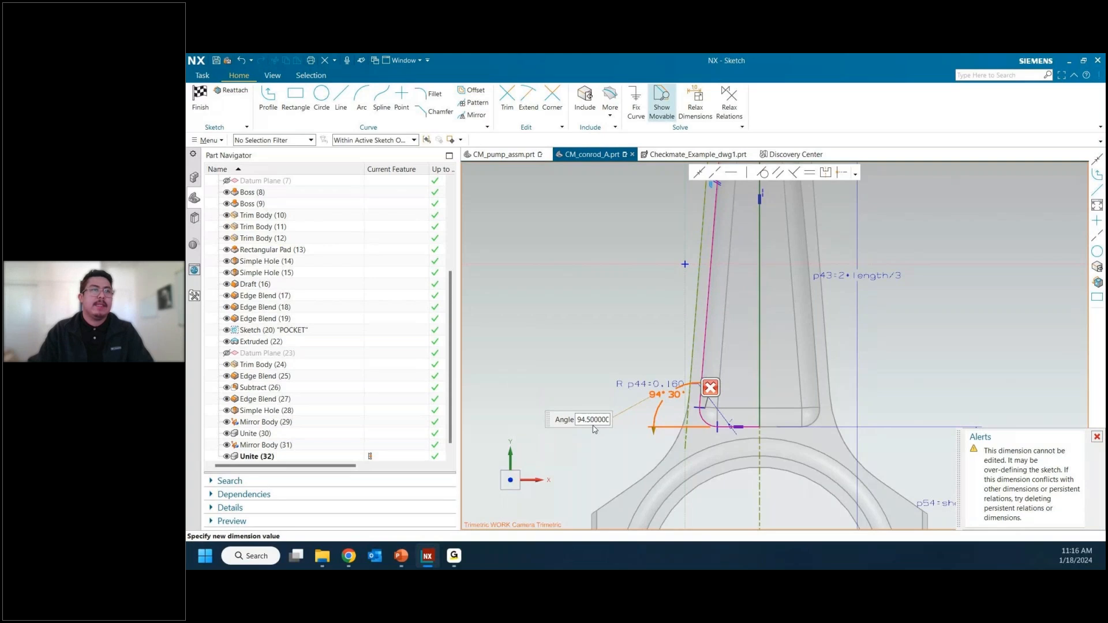
key("BackSpace")
type("3")
key("Return")
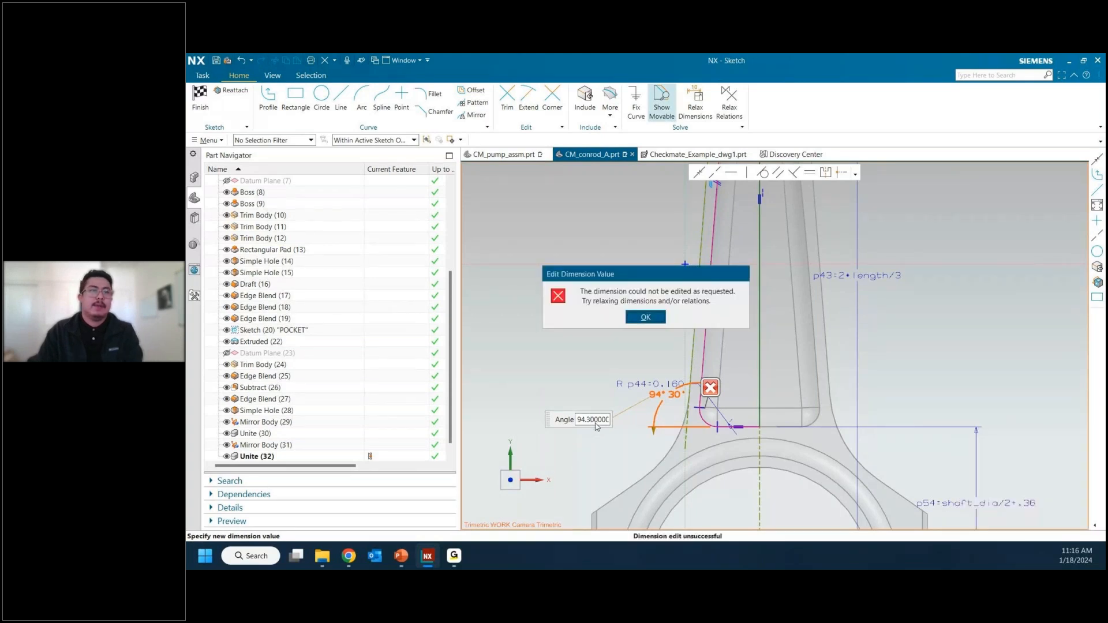
key("Return")
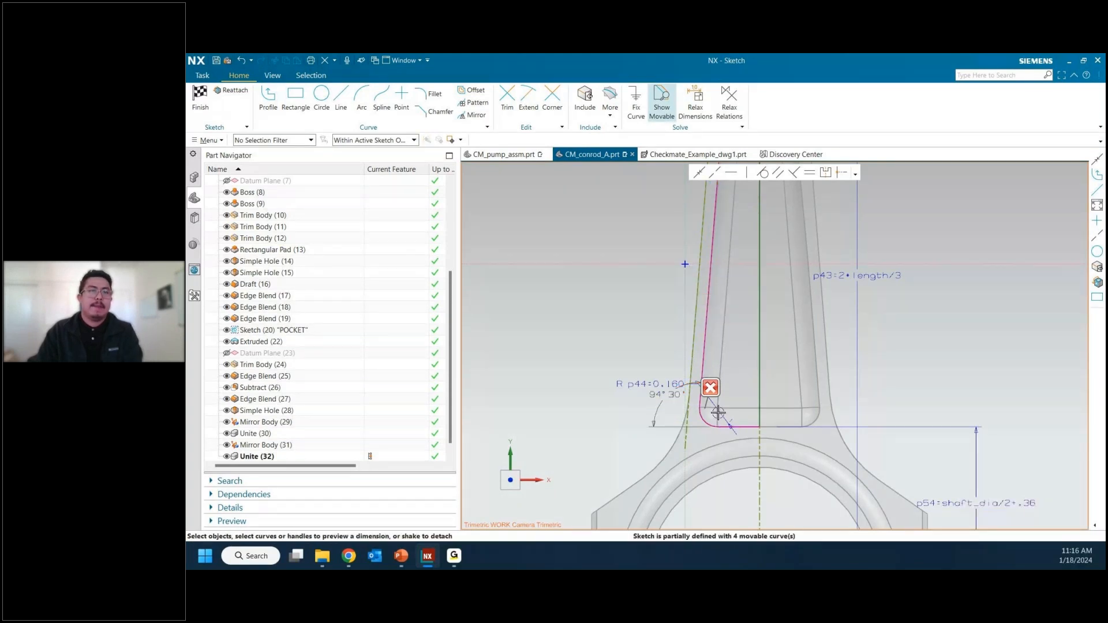
Step: Shift the pocket's slanted line slightly, dimension the short bottom line's length at 0.35, and finish the sketch
mouse_move(708, 324)
left_mouse_down()
mouse_move(636, 337)
mouse_move(710, 349)
left_mouse_up()
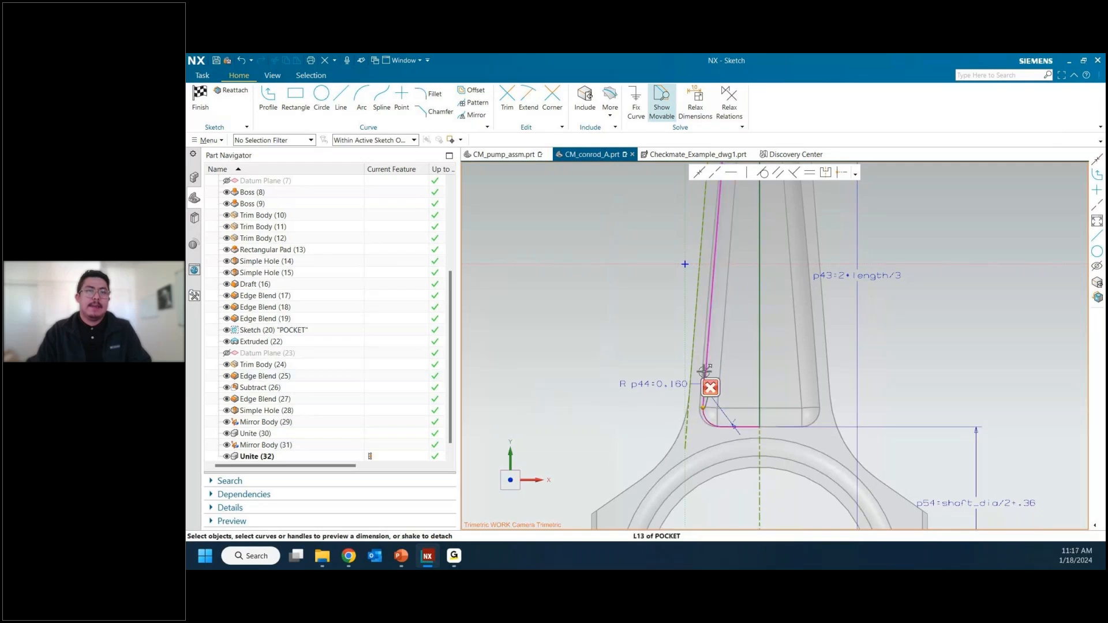
scroll(704, 372, "down", 2)
scroll(726, 417, "up", 2)
left_click_drag(732, 399, 731, 424)
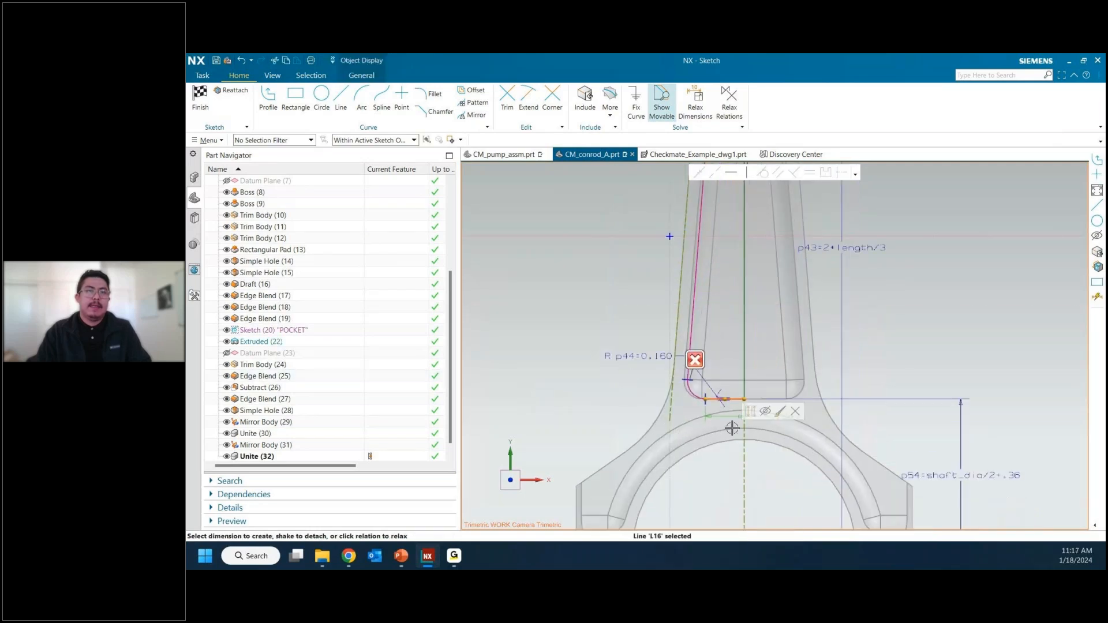
left_click(733, 415)
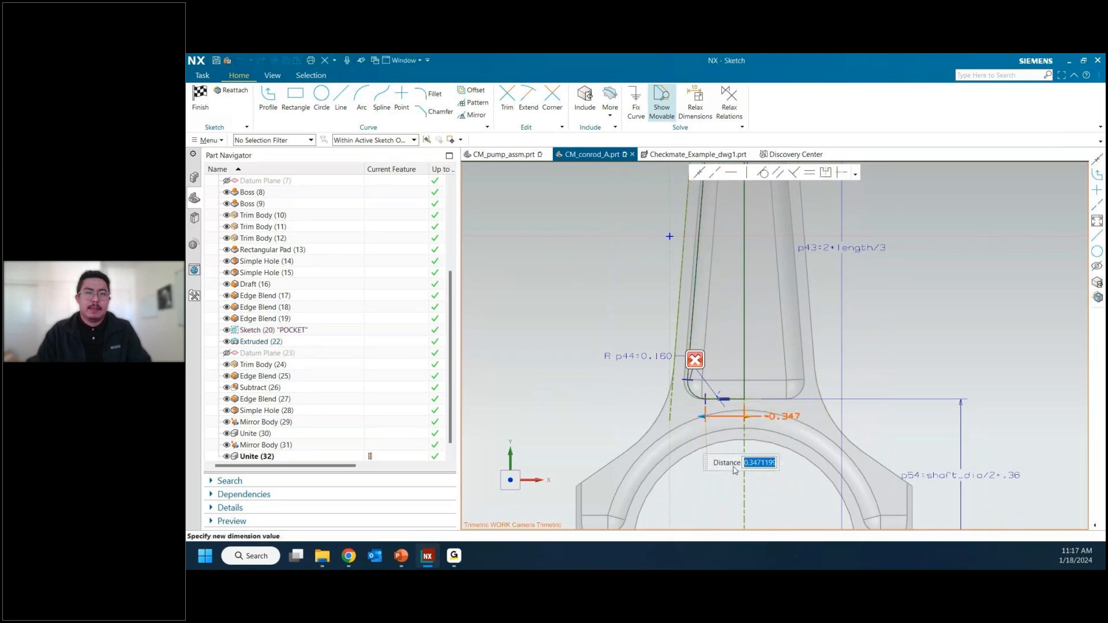
type(".35")
key("Return")
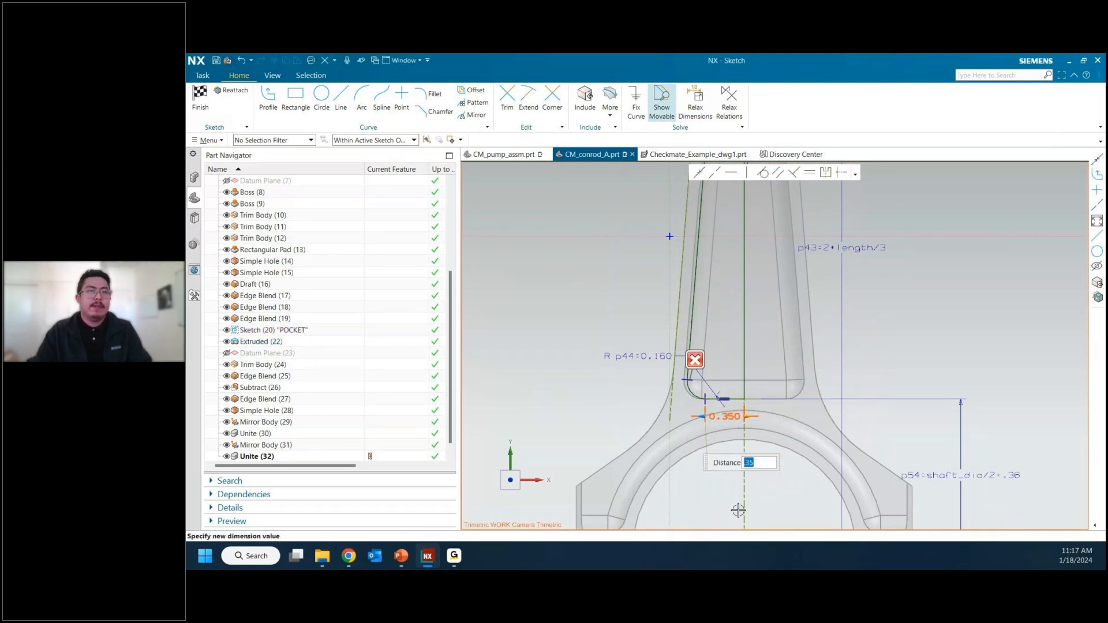
left_click(570, 382)
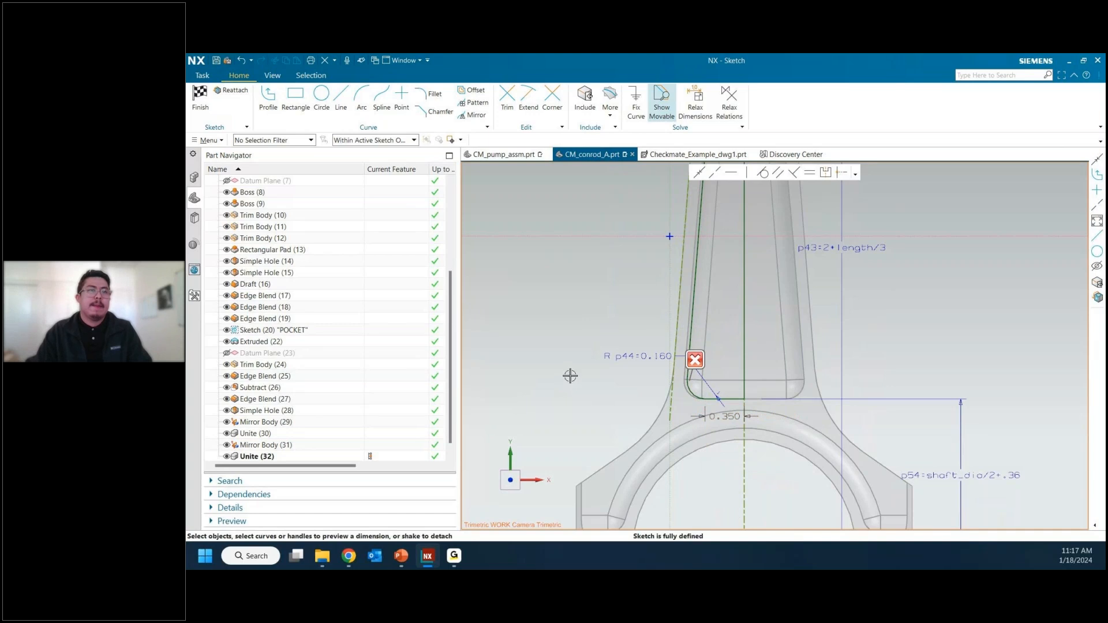
scroll(570, 376, "down", 1)
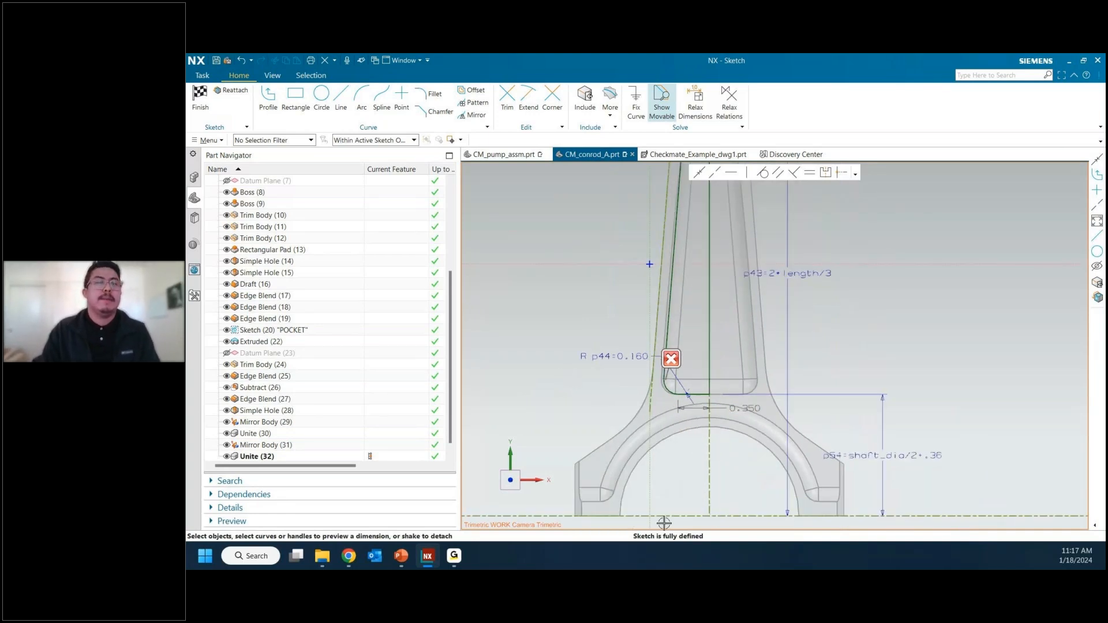
left_click(195, 97)
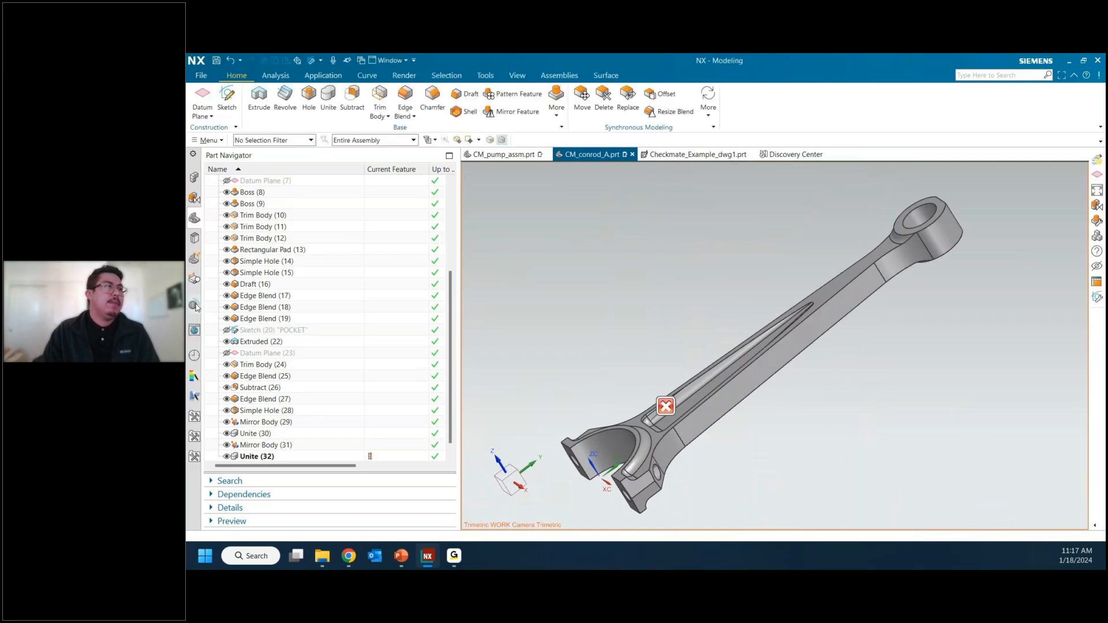
Step: Return to the Check-Mate results, restore their normal size beside the model, and rerun the tests on the connecting rod
left_click(195, 306)
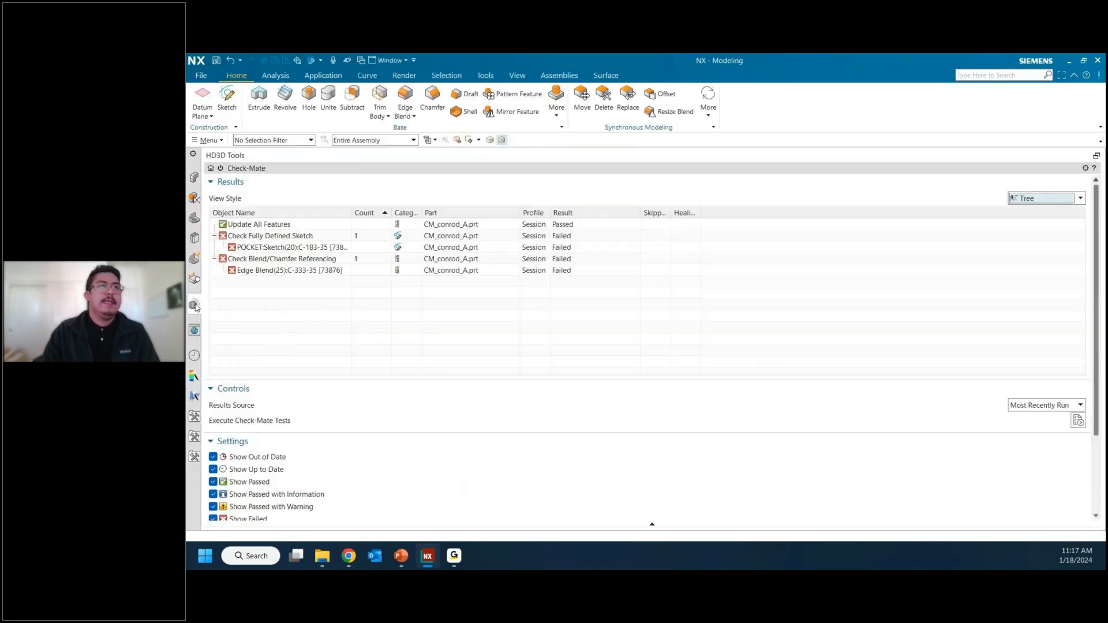
left_click(1097, 156)
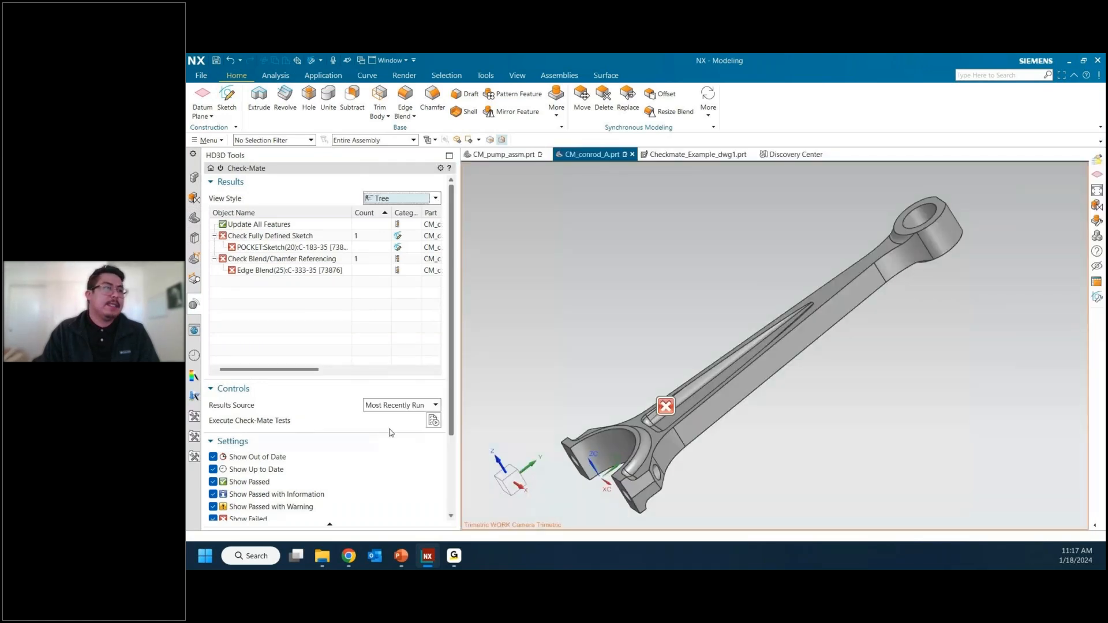
left_click(434, 421)
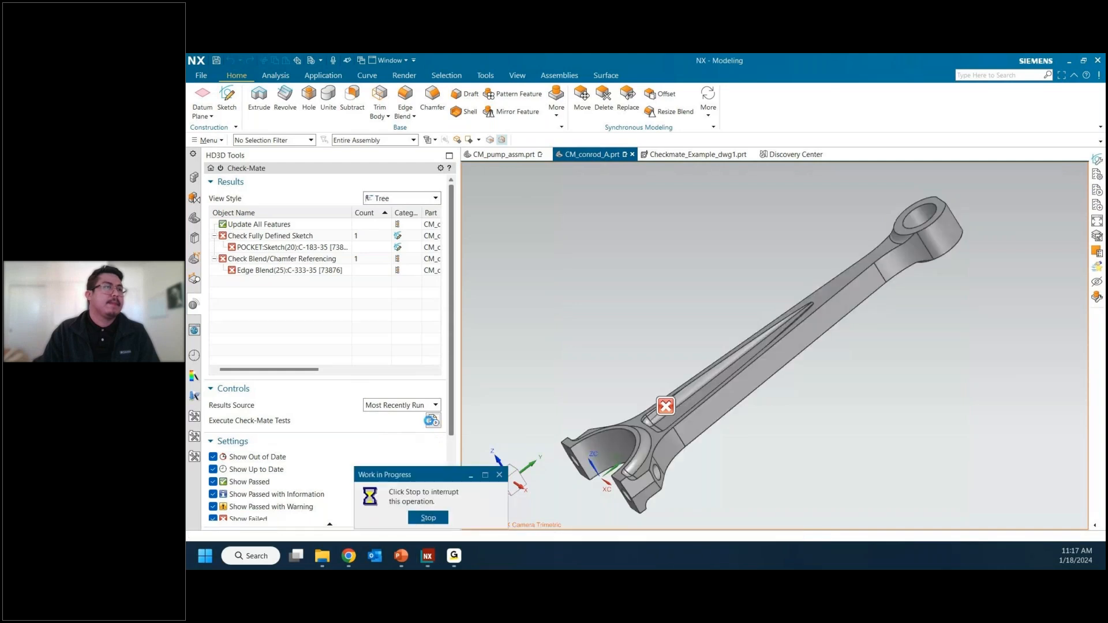
left_click(330, 229)
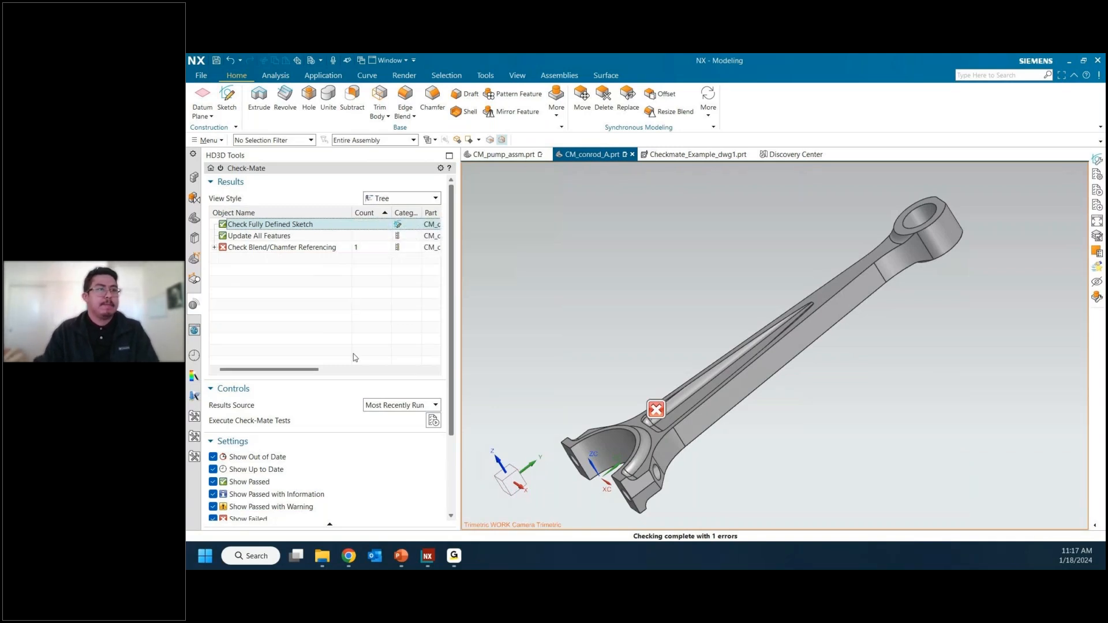
Step: Open the Check-Mate test setup and display the available test categories with the chosen tests
scroll(345, 398, "down", 3)
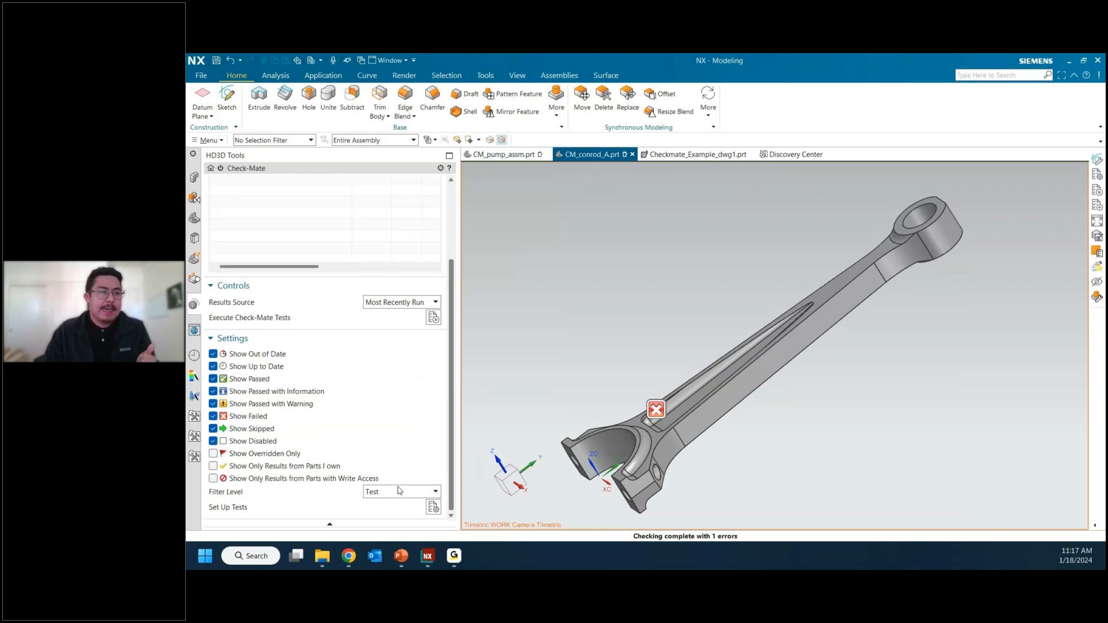
scroll(392, 271, "up", 2)
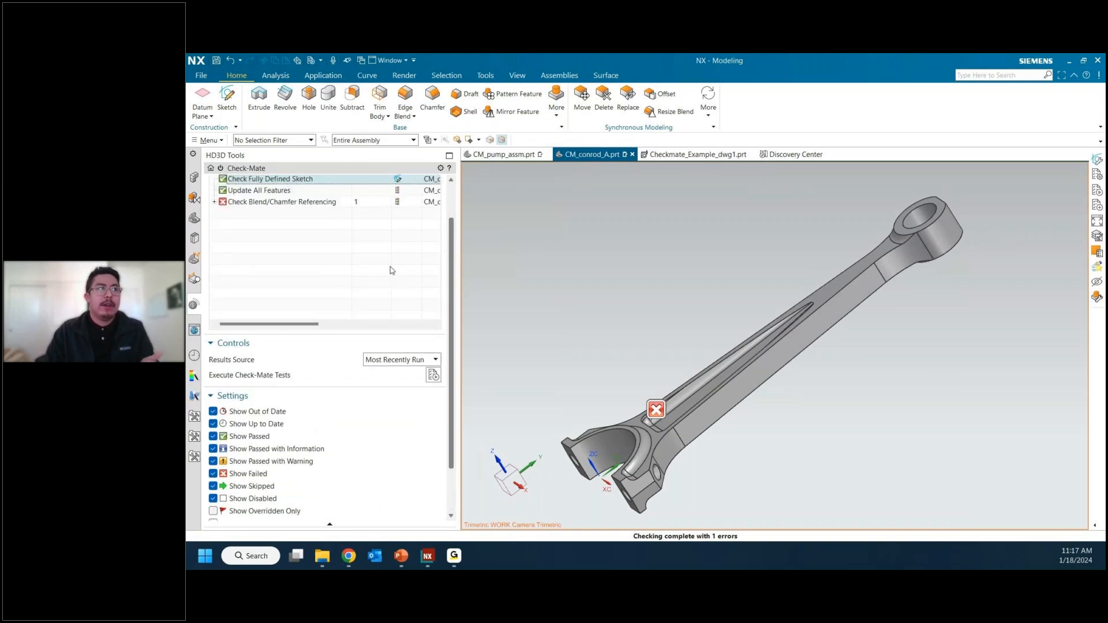
scroll(392, 270, "down", 2)
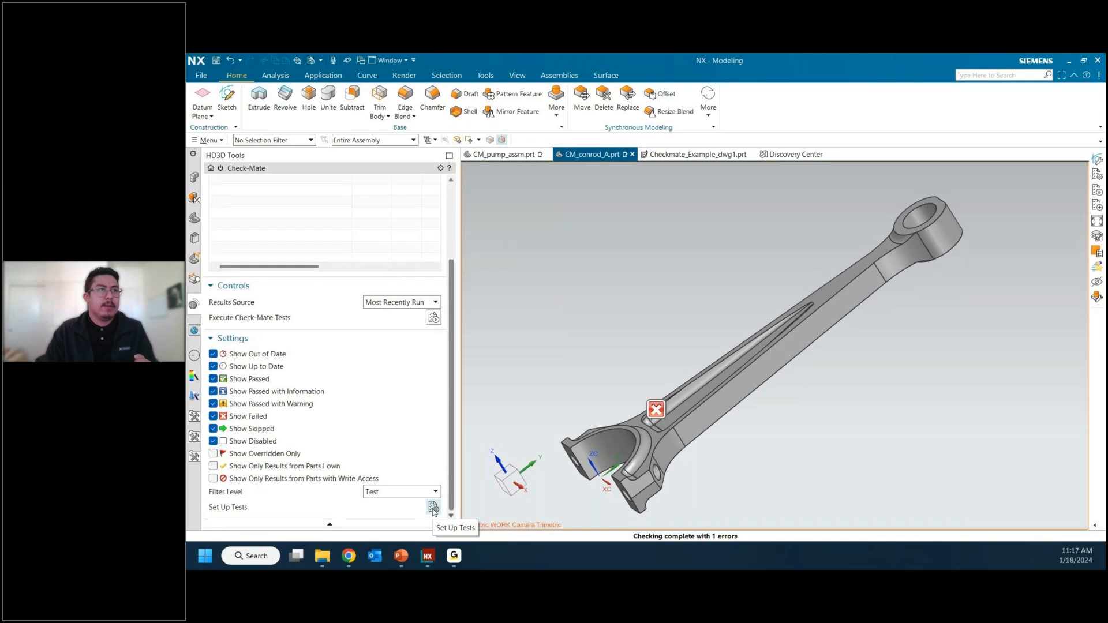
left_click(434, 508)
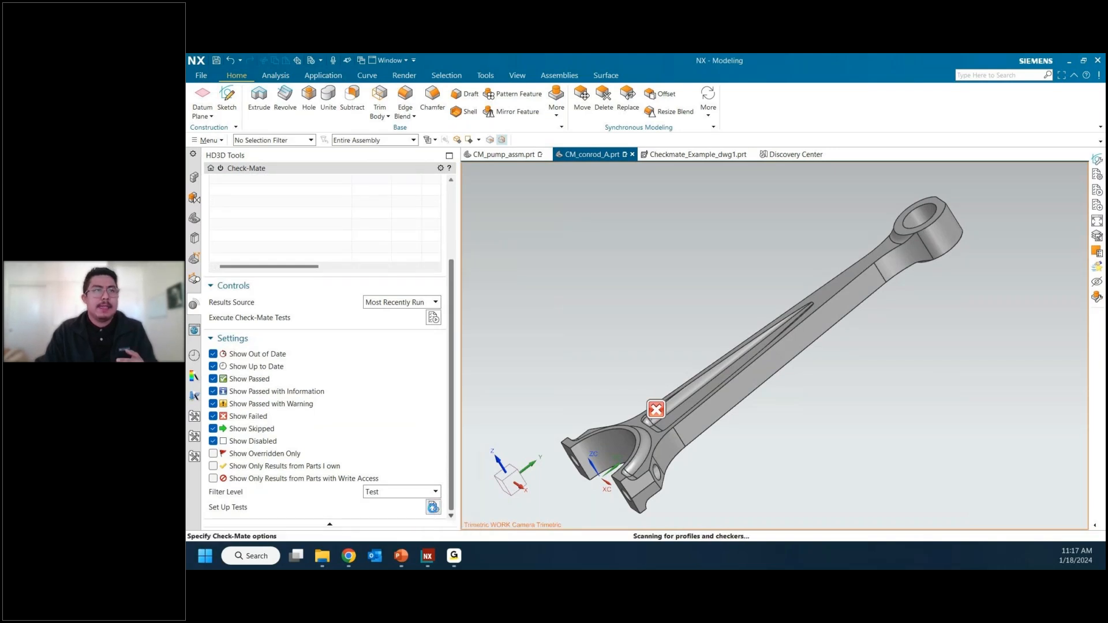
left_click(629, 108)
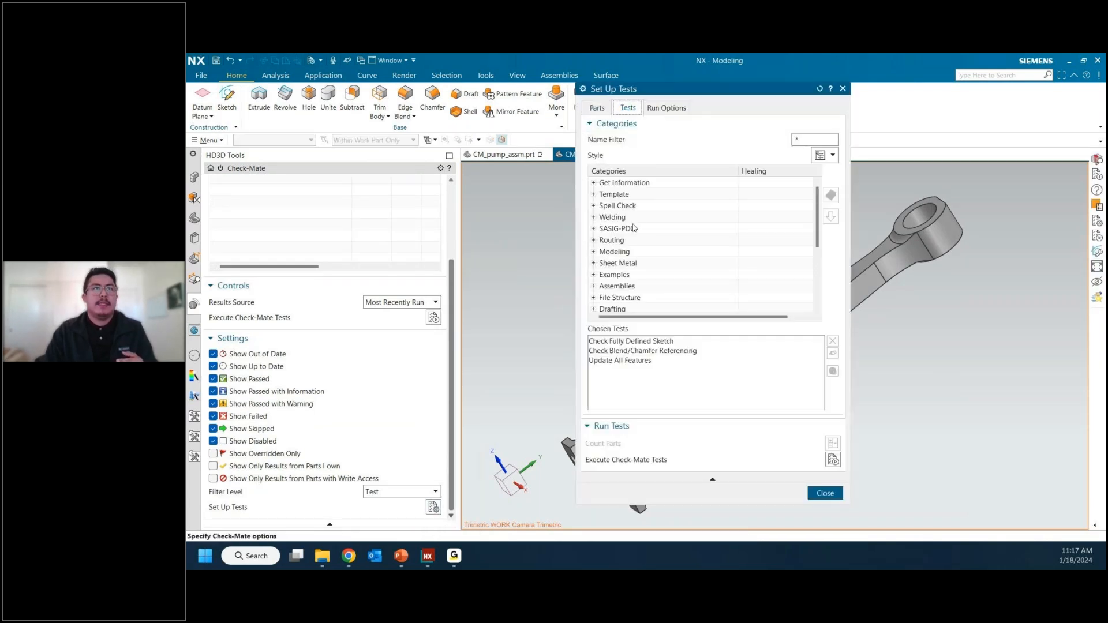
Step: Remove Check Fully Defined Sketch, Check Blend/Chamfer Referencing and Update All Features from the chosen tests
left_click(618, 343)
left_click_drag(616, 346, 617, 362)
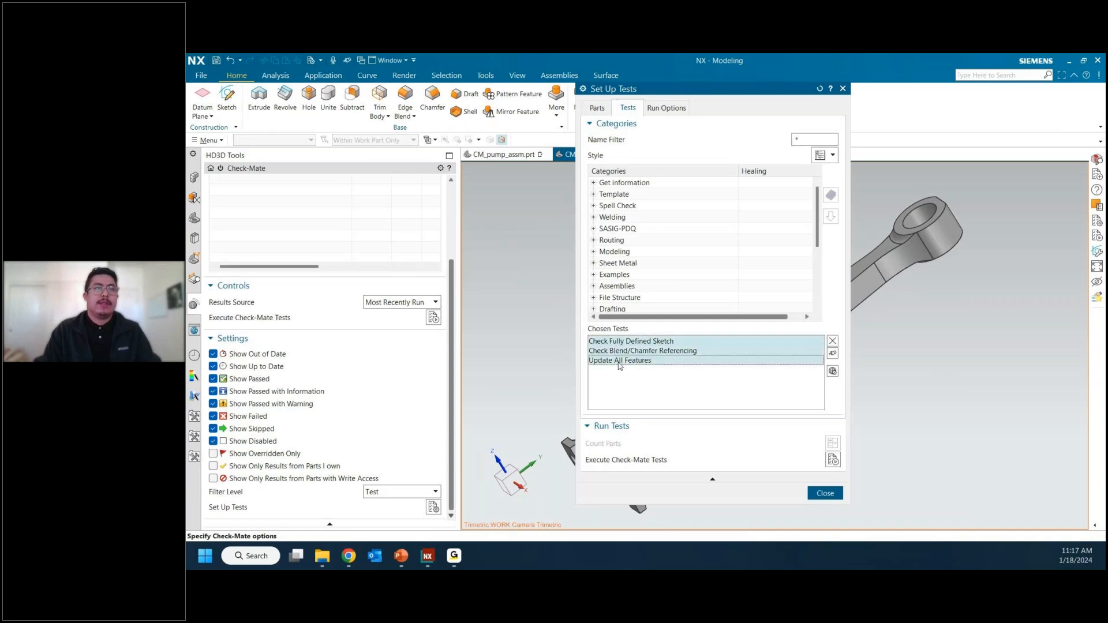
left_click(644, 340)
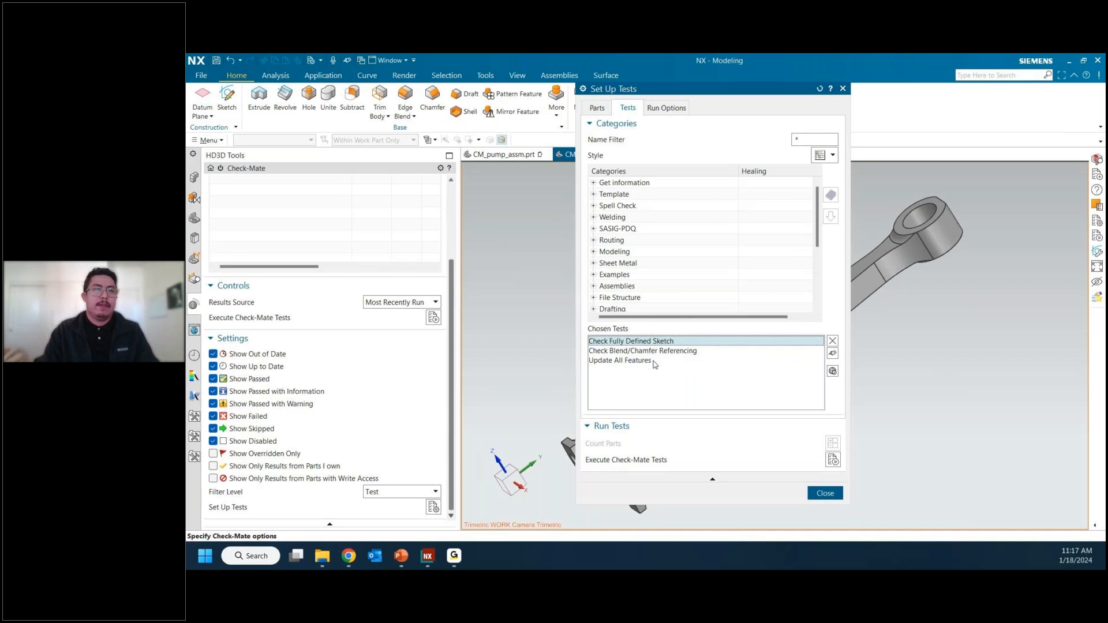
left_click(655, 361, "shift")
left_click(833, 342)
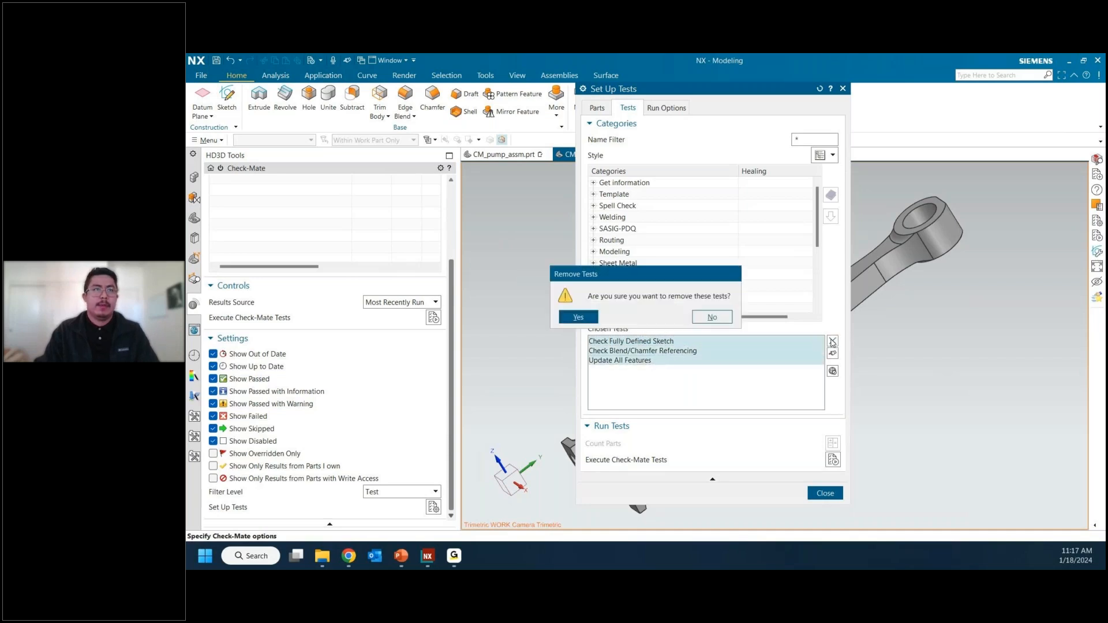
left_click(579, 317)
Step: Add the Model profile from the Saratech Demo category to the chosen tests
scroll(667, 277, "down", 5)
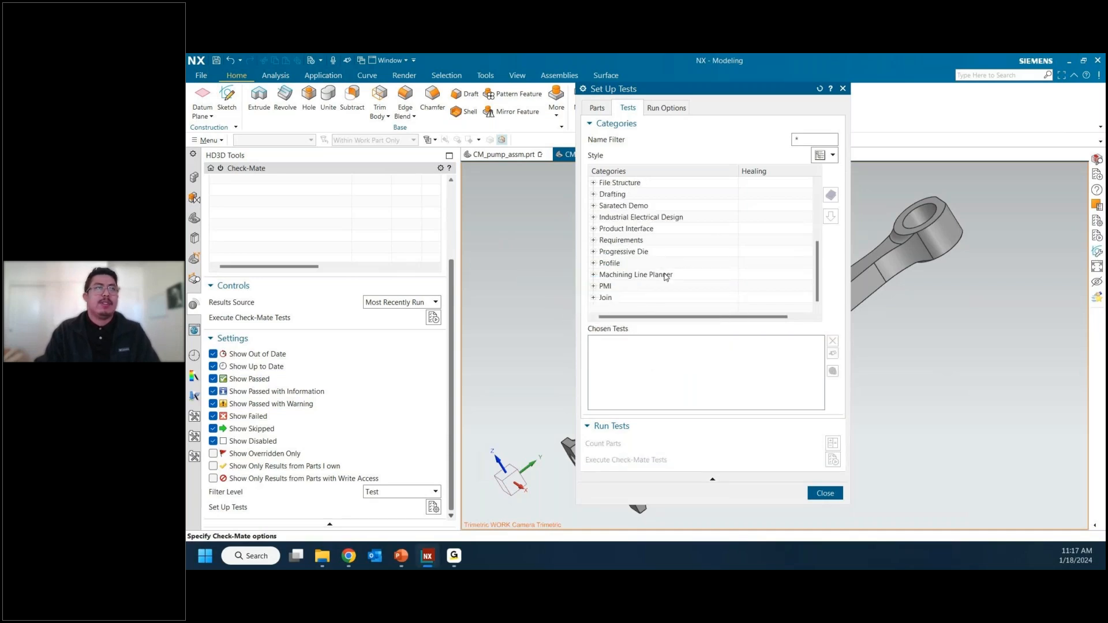
left_click(593, 206)
left_click(634, 241)
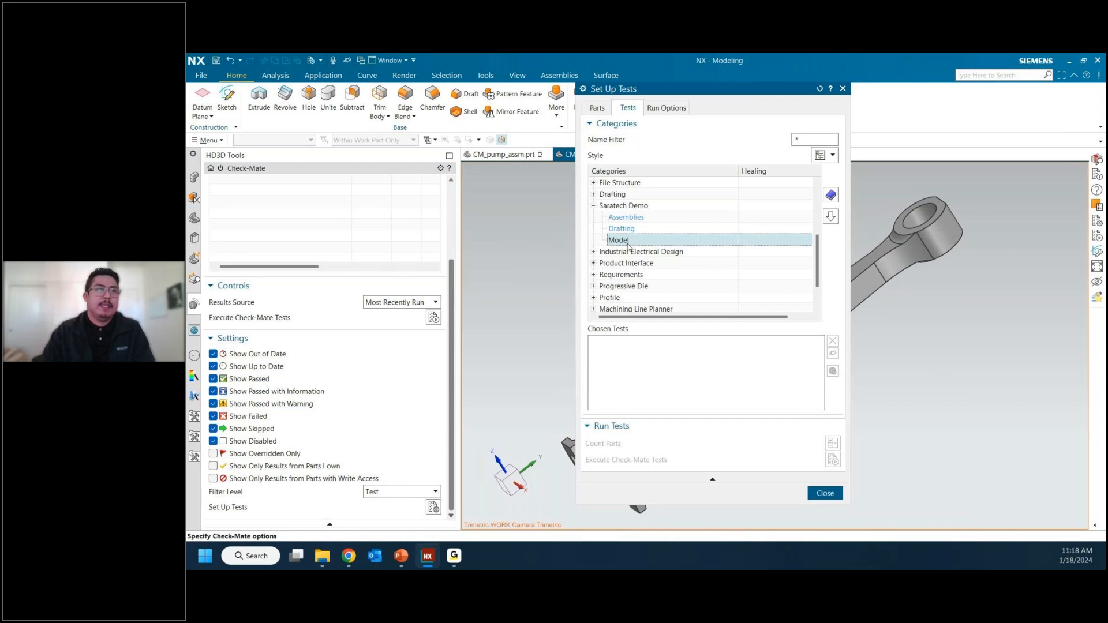
left_click(830, 217)
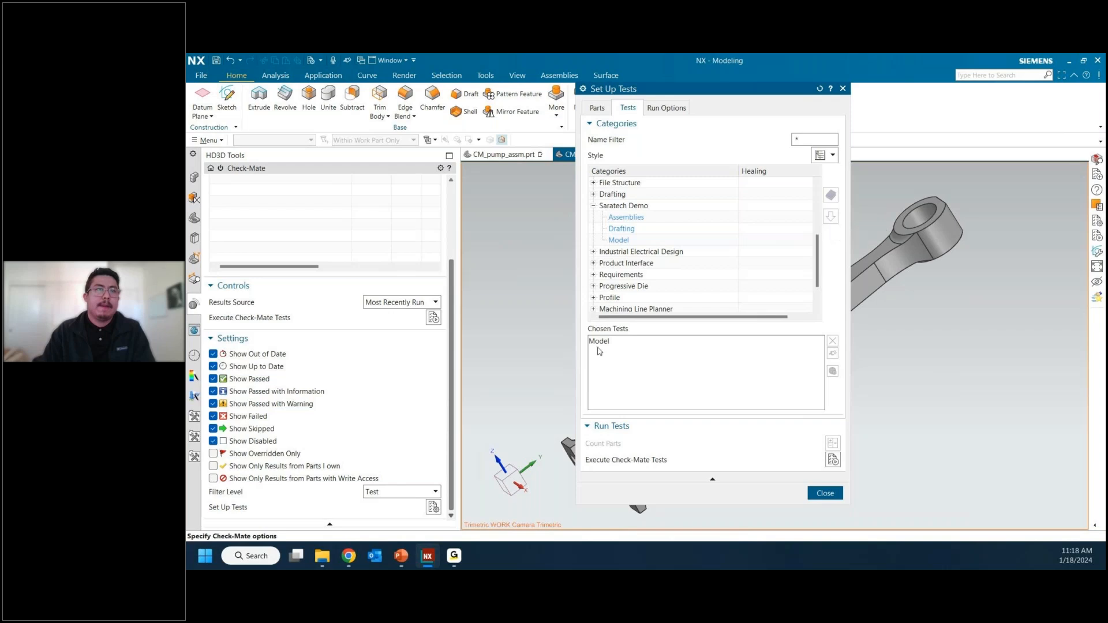
Step: Request the list of checkers in the Model profile and remove the duplicate Model entry from the chosen tests
left_click(619, 240)
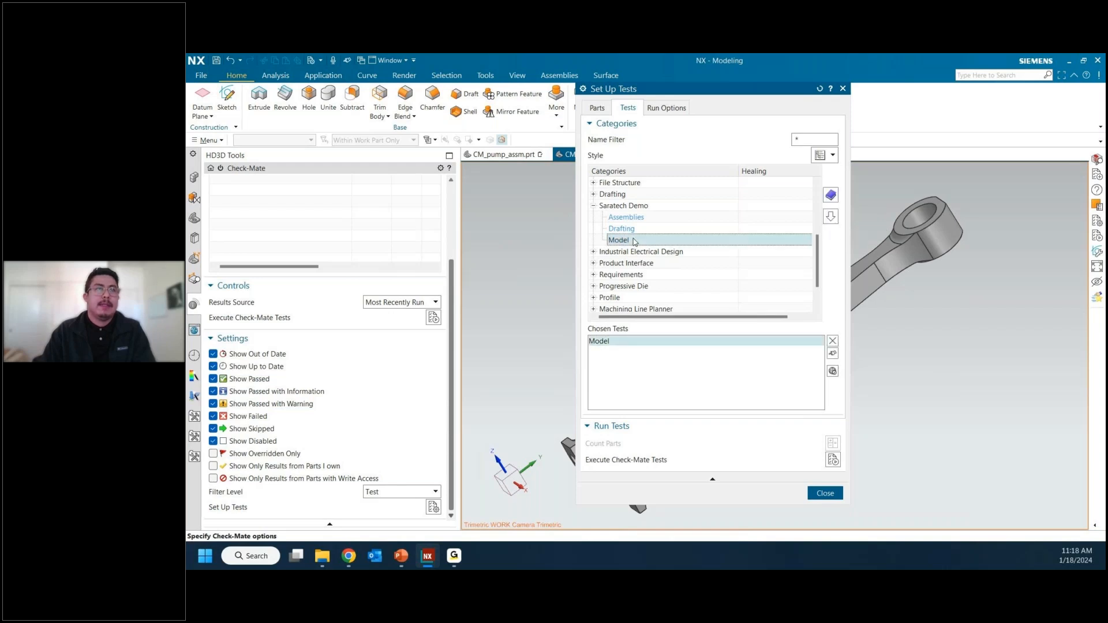
right_click(635, 242)
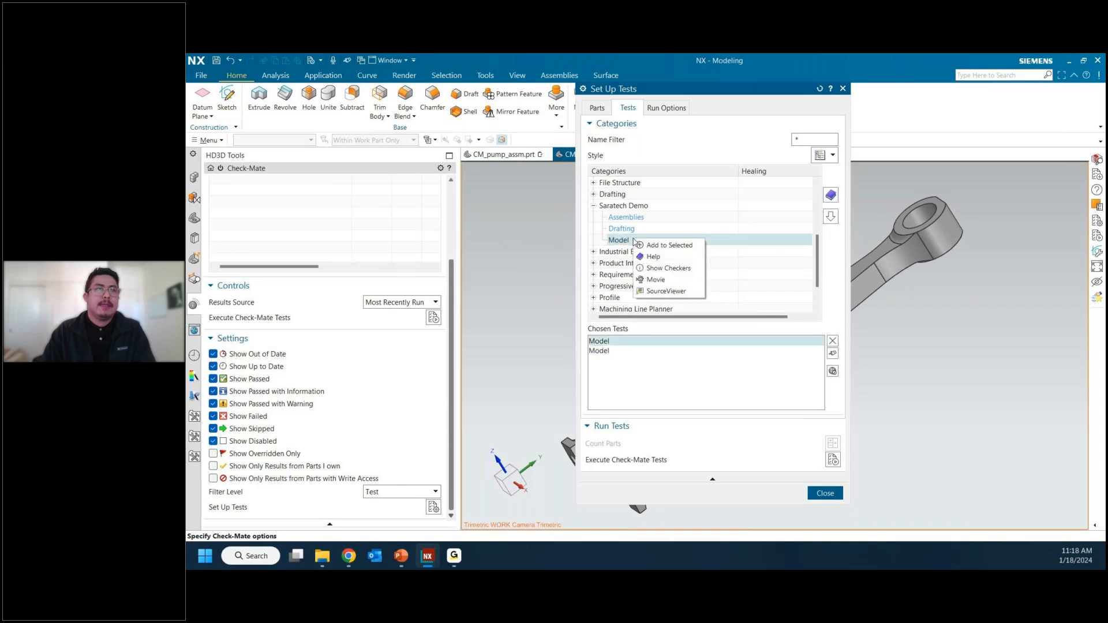
left_click(668, 269)
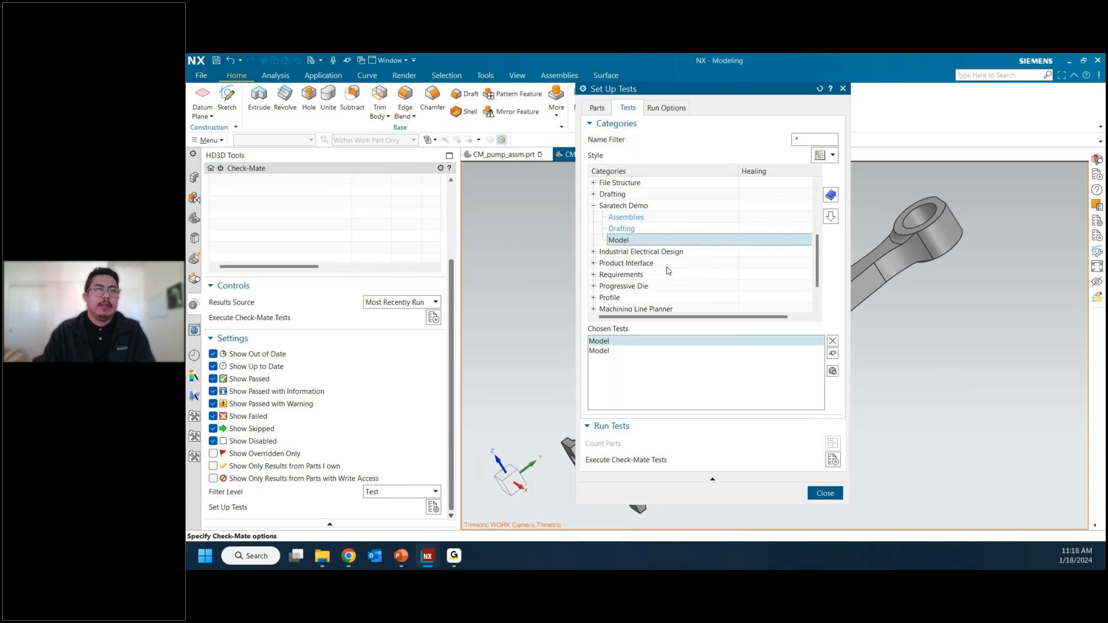
left_click(832, 341)
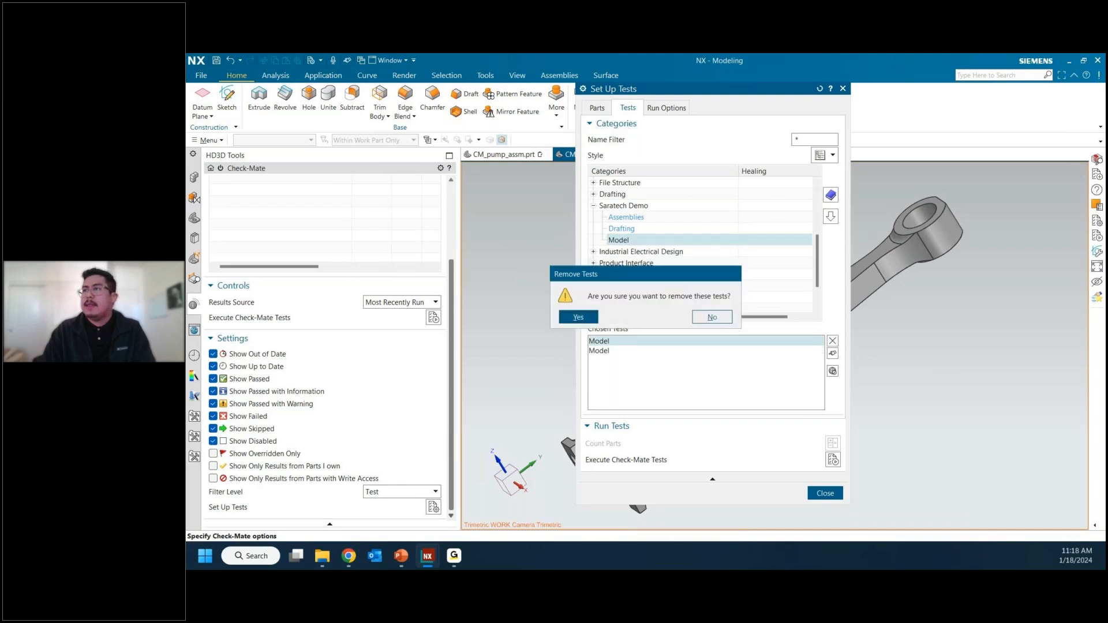
left_click(576, 319)
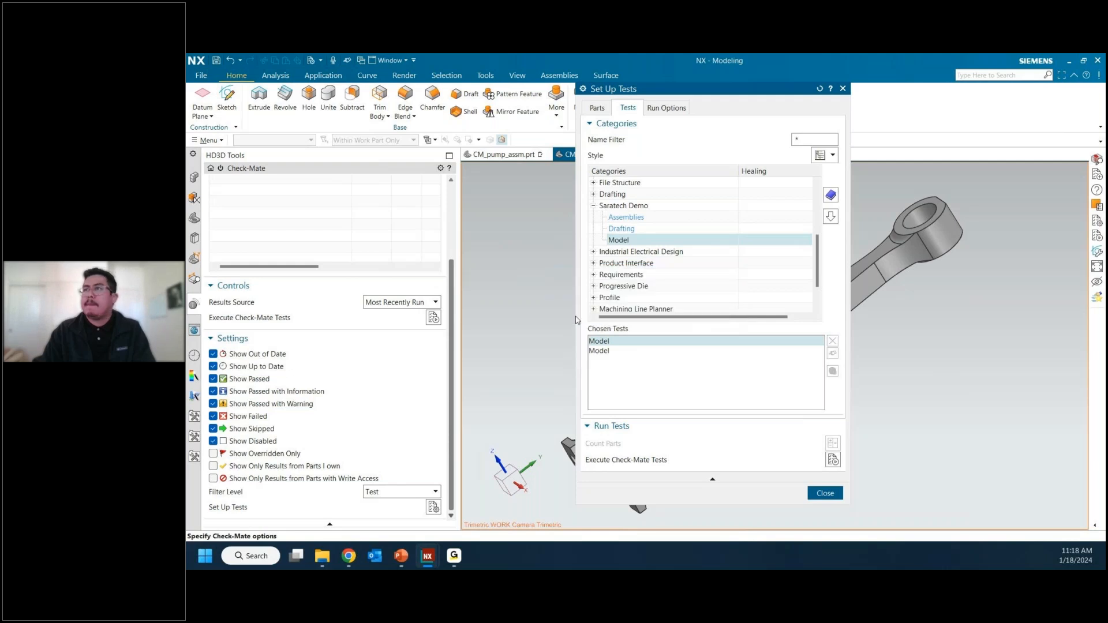
Step: Examine the full list of checkers in the Model profile in an enlarged information window, and close it
left_click(831, 195)
left_click_drag(771, 196, 611, 54)
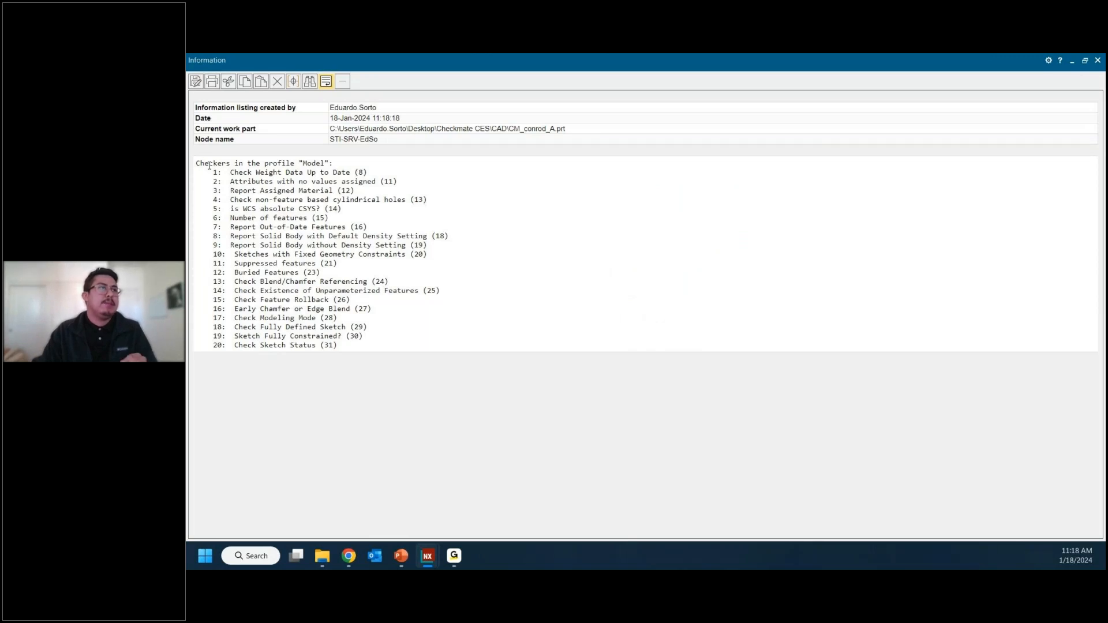
triple_click(266, 173)
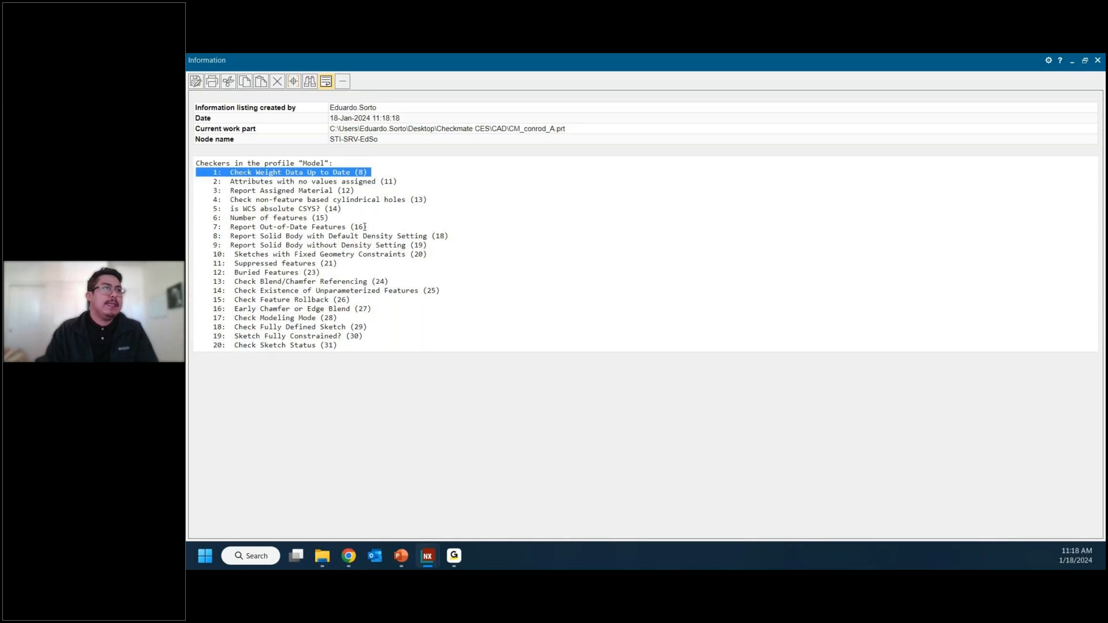
triple_click(237, 218)
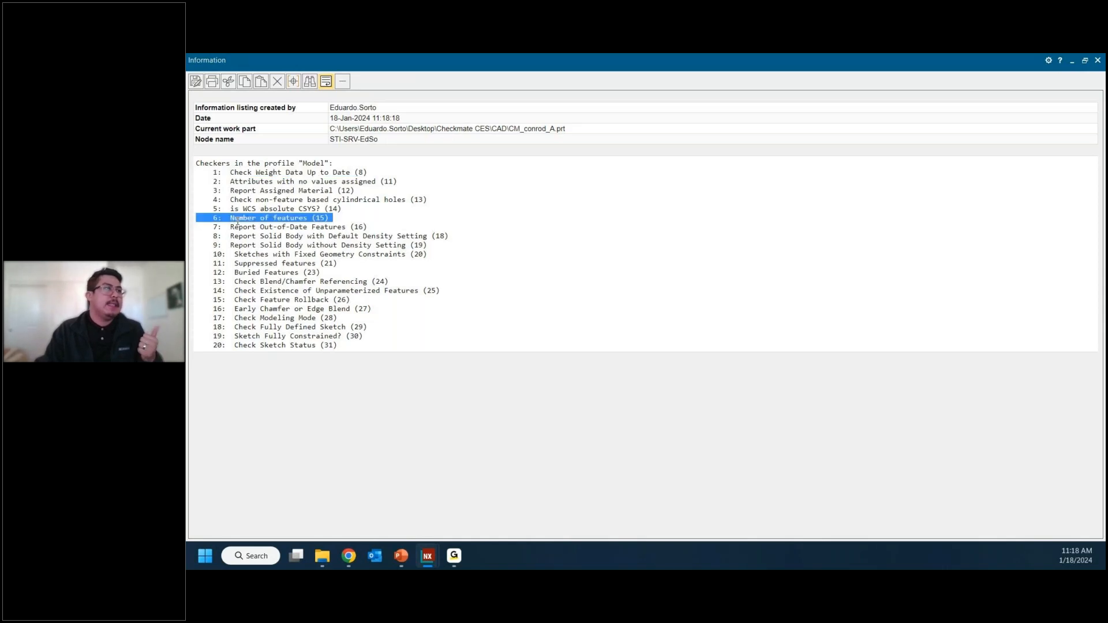
triple_click(268, 227)
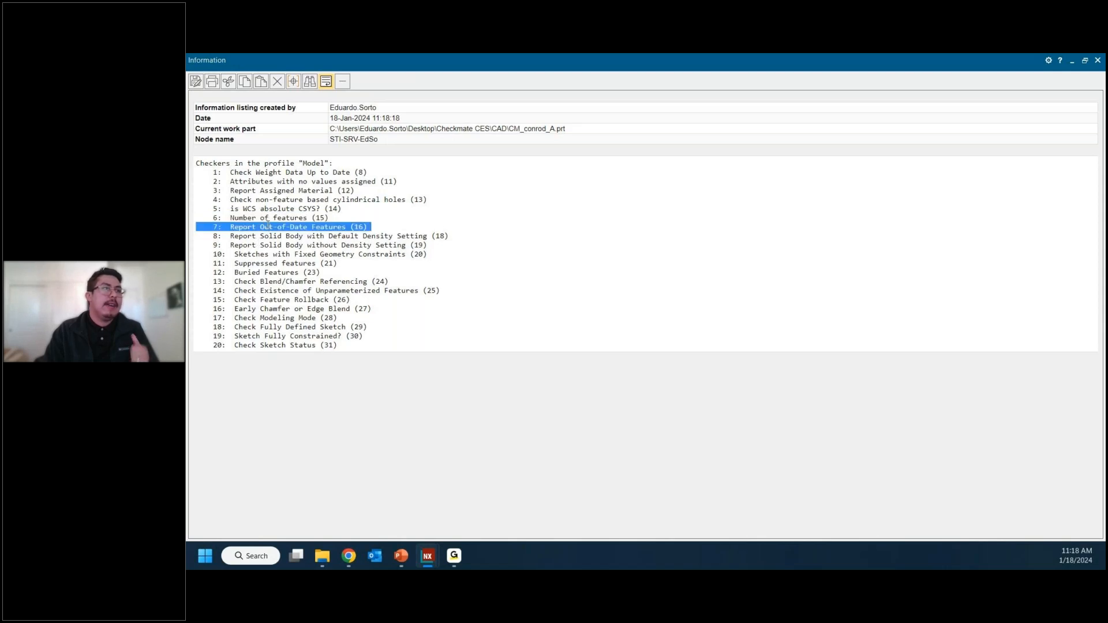
triple_click(274, 309)
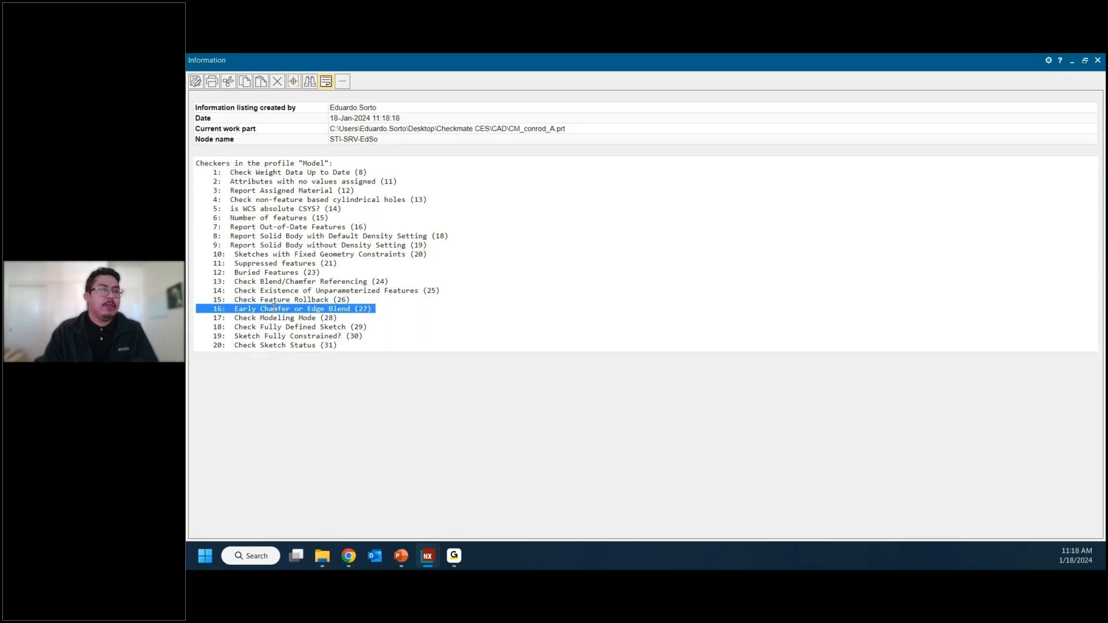
left_click(338, 327)
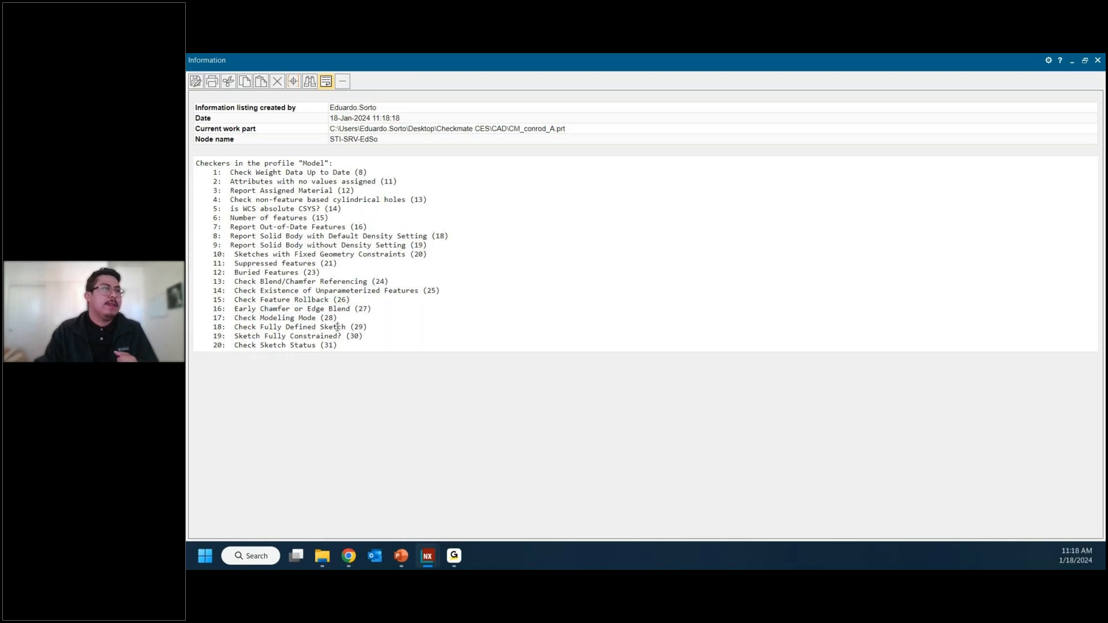
left_click(371, 276)
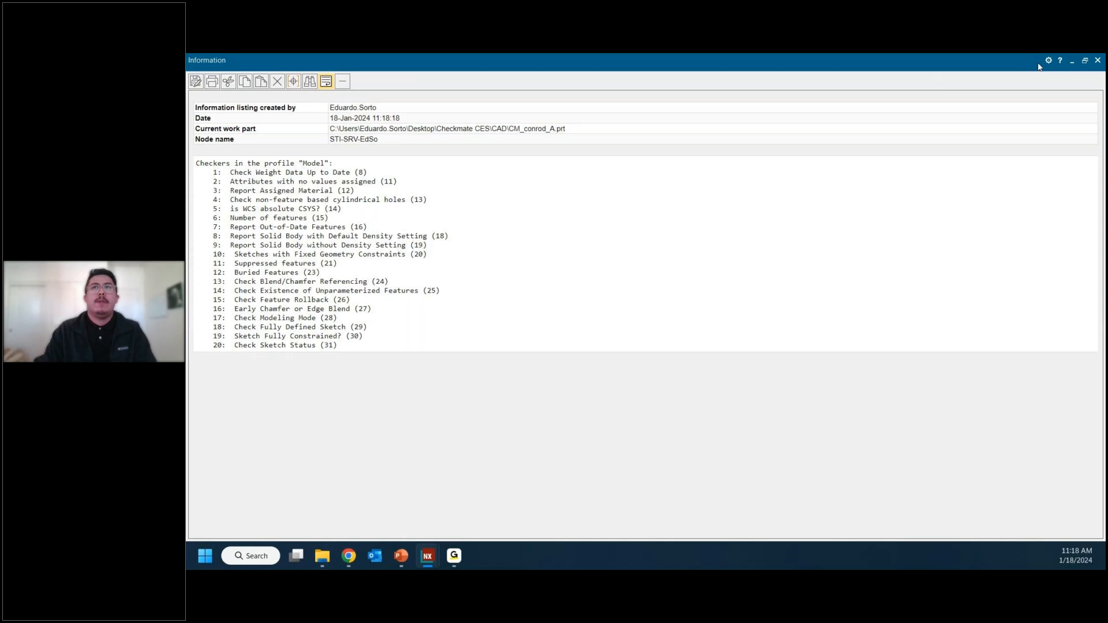
left_click(1098, 60)
Step: Run the chosen Model profile on the connecting rod and collapse the Check-Mate settings to make room for the results
left_click(619, 341)
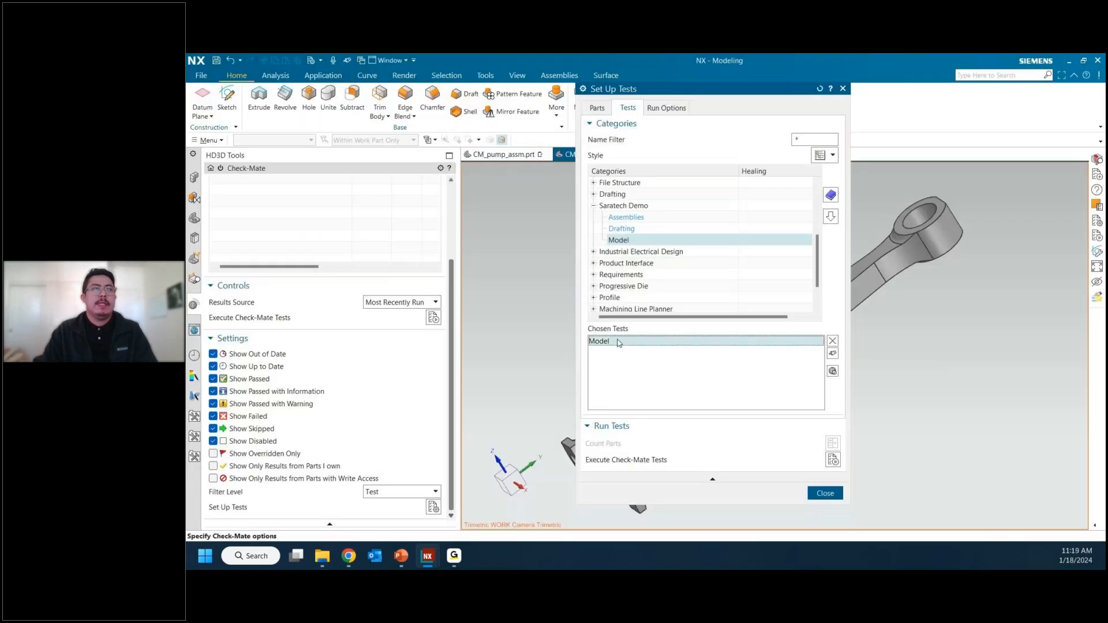
scroll(645, 258, "up", 1)
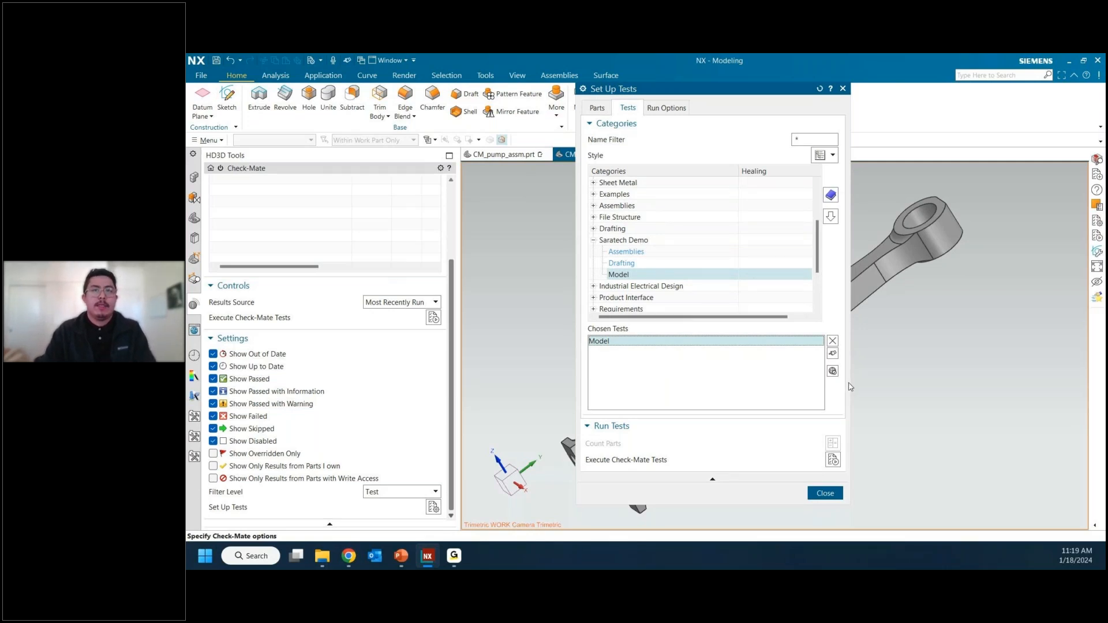
left_click(833, 462)
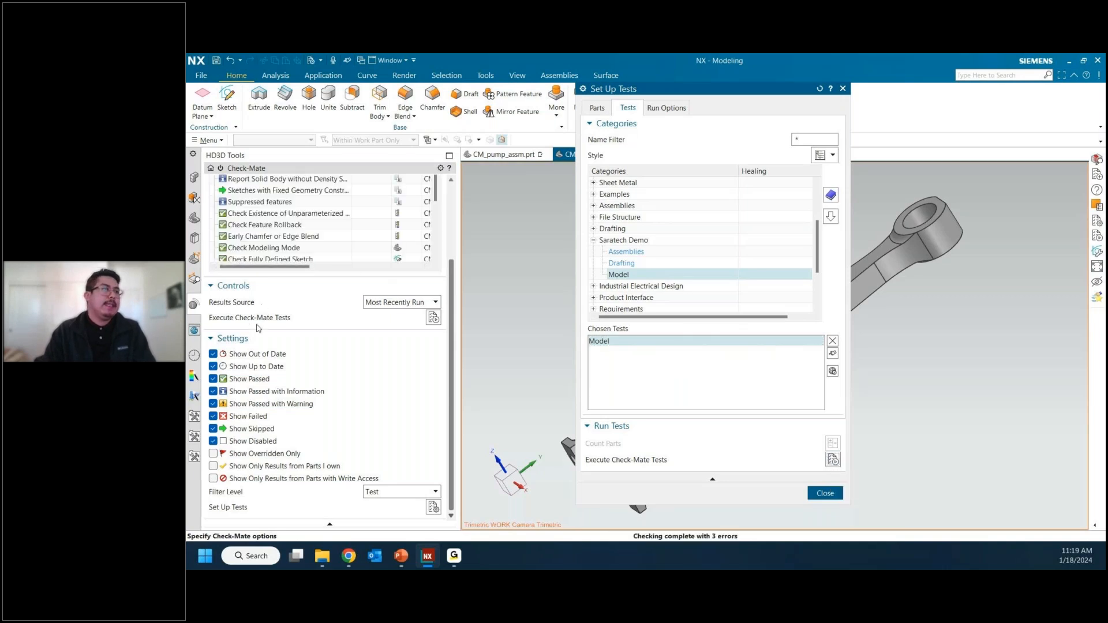
left_click(256, 342)
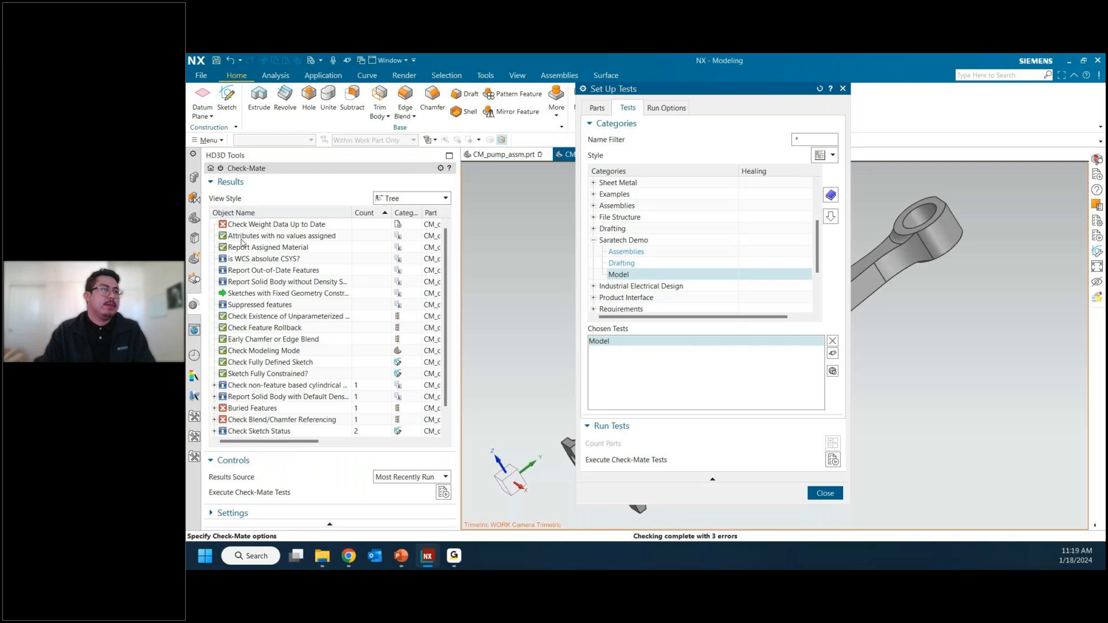
scroll(260, 292, "down", 1)
mouse_move(289, 396)
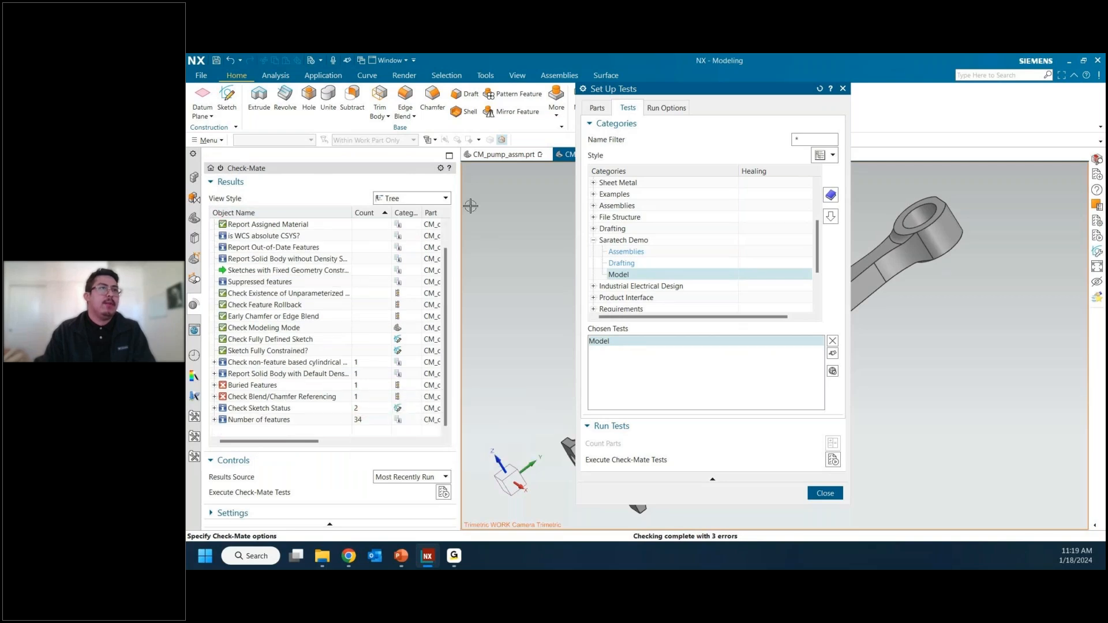
Step: Enlarge the Check-Mate results to full width with the test setup closed, and sort the tests by result
left_click(449, 153)
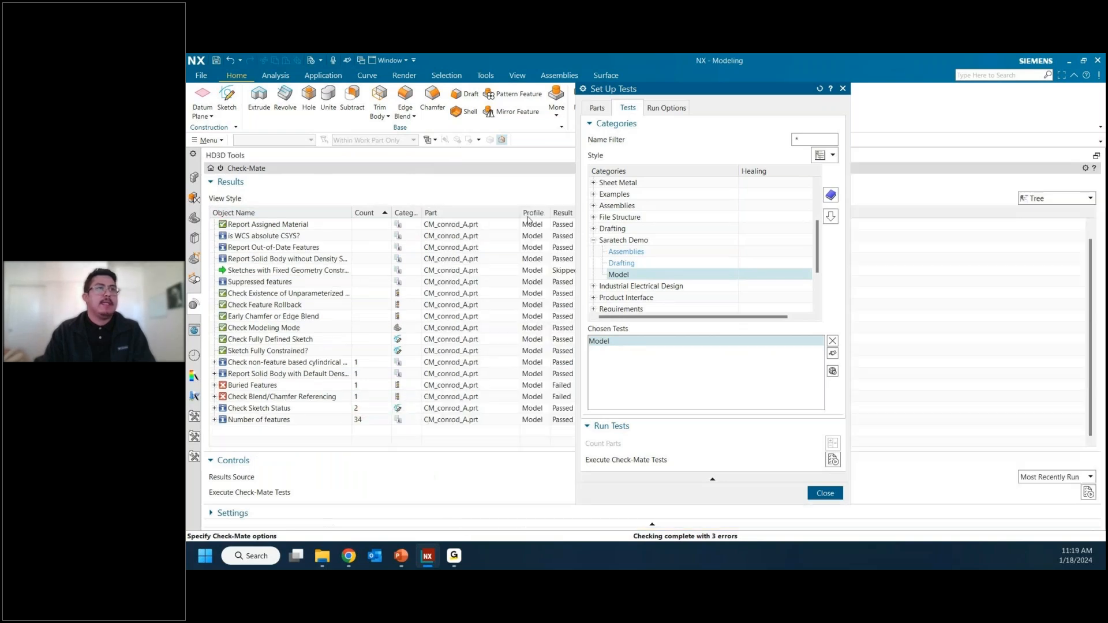
left_click(843, 89)
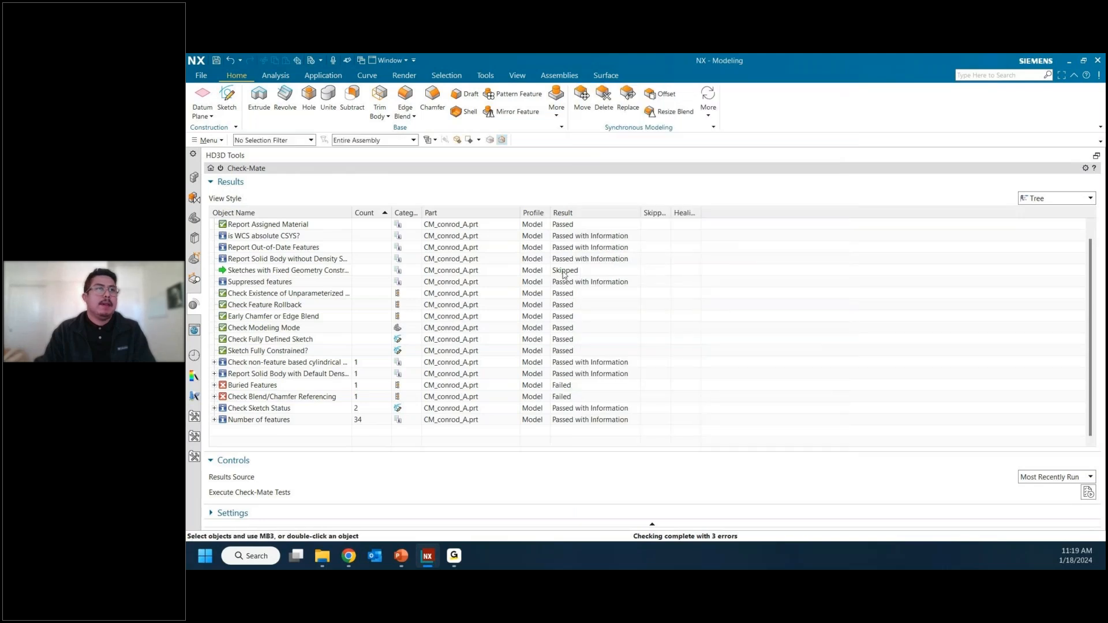
left_click(576, 214)
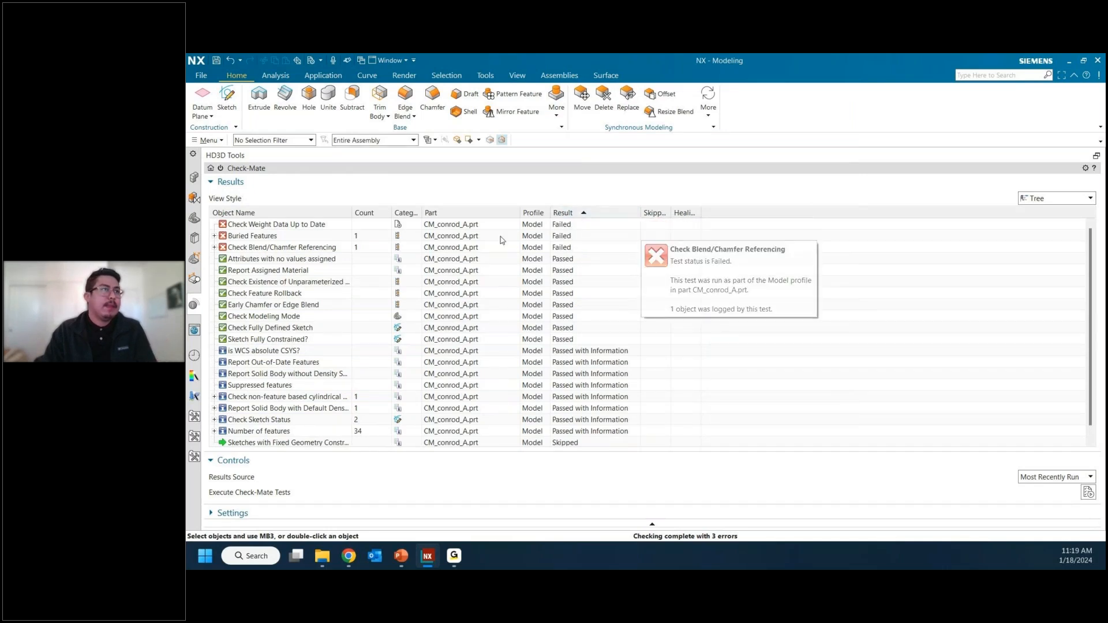
Step: Inspect the Check Weight Data Up to Date test and the trim body logged under Buried Features
mouse_move(245, 248)
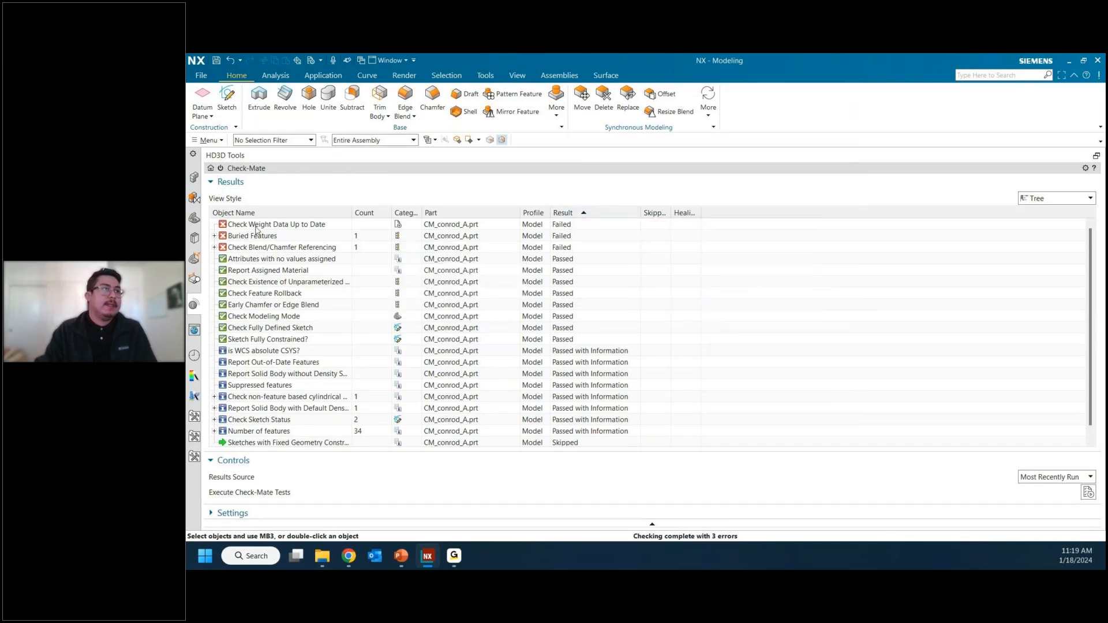
left_click(258, 227)
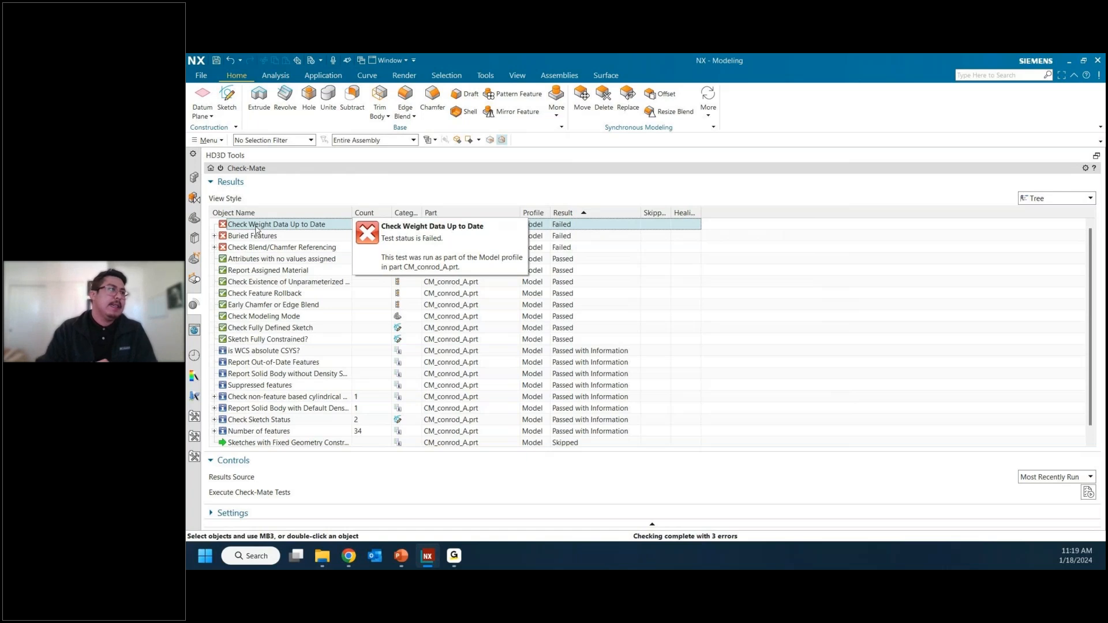
left_click(214, 236)
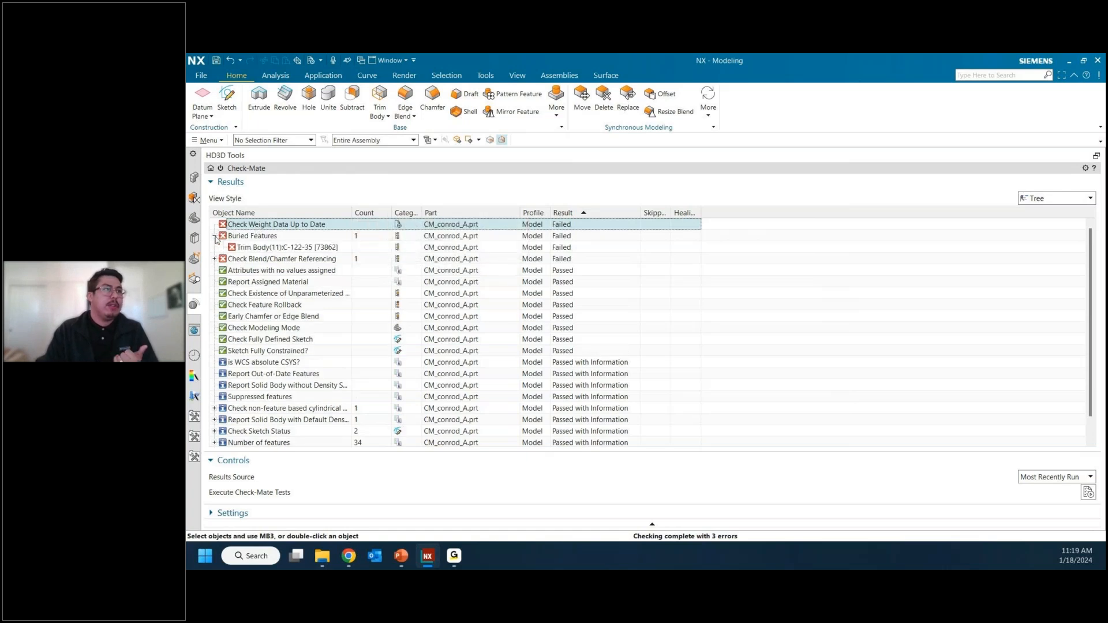
left_click(256, 248)
mouse_move(255, 250)
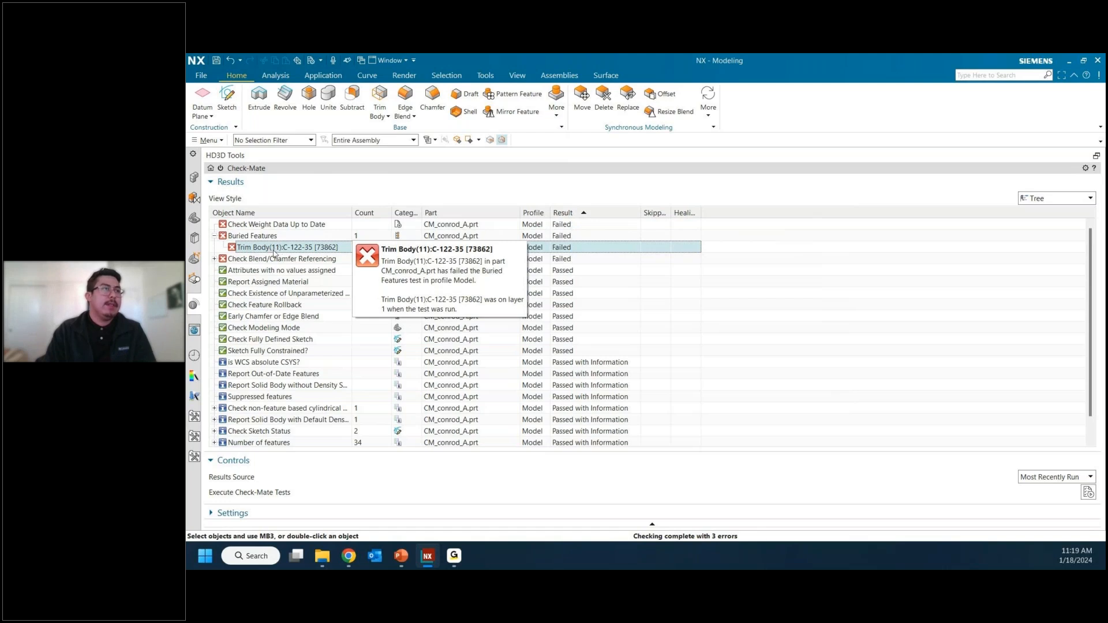
left_click(214, 237)
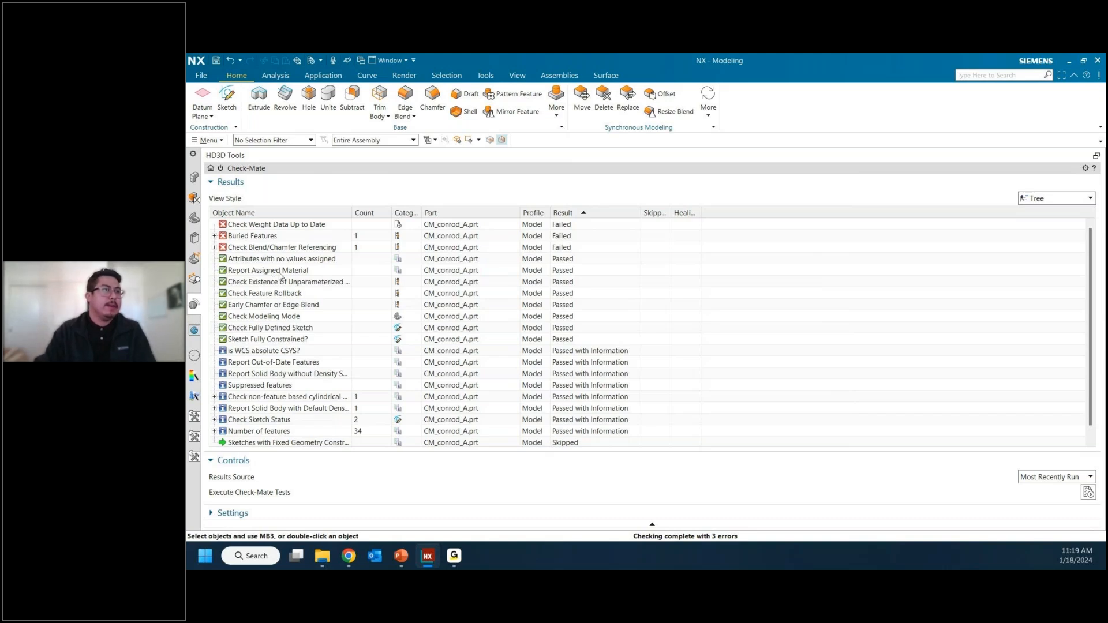
Step: Open the detailed report of the "is WCS absolute CSYS?" test and read its test result message
scroll(297, 329, "down", 1)
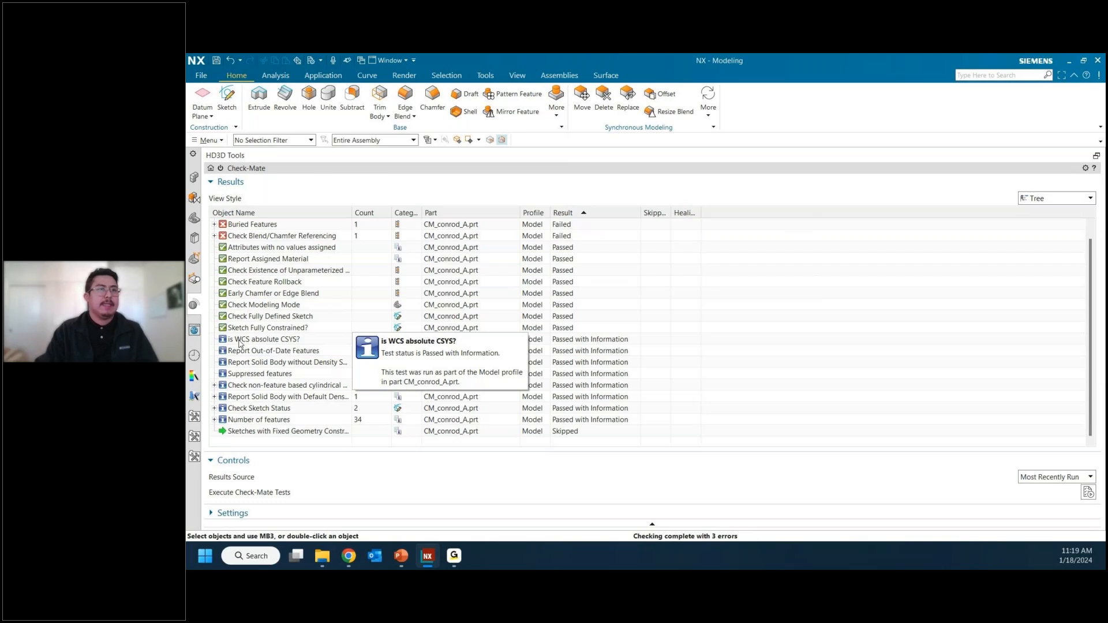
left_click(261, 340)
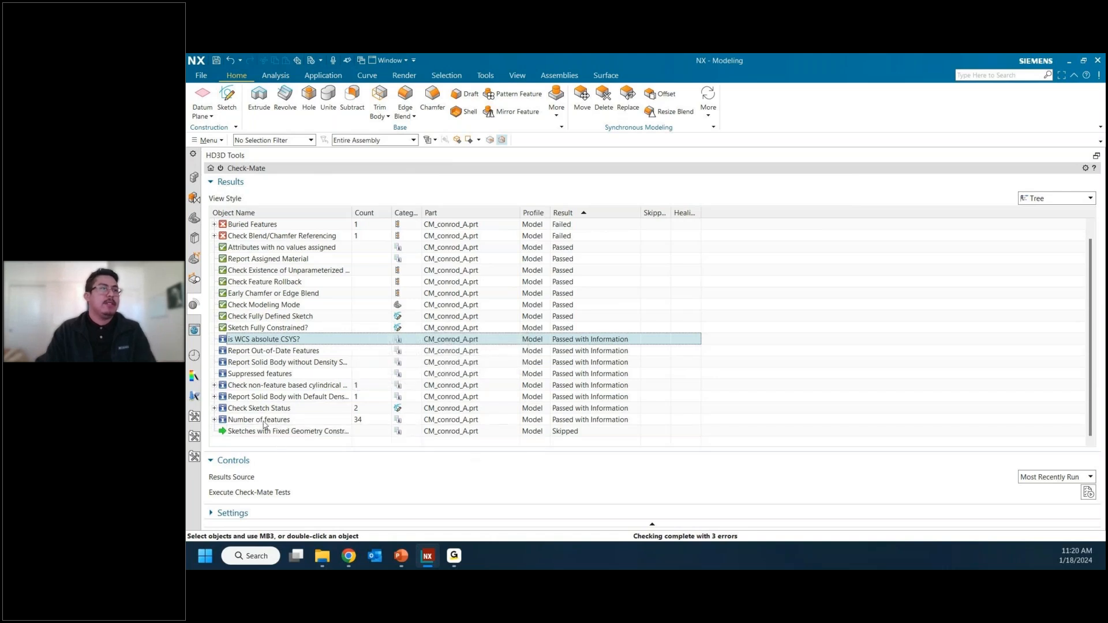
double_click(291, 341)
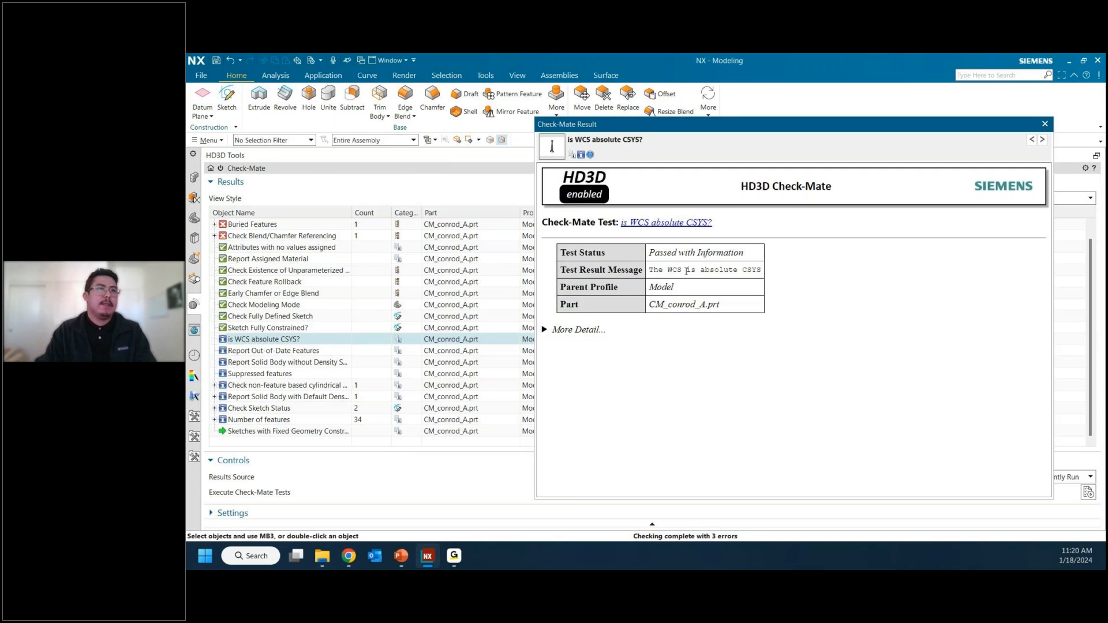
left_click_drag(654, 270, 743, 270)
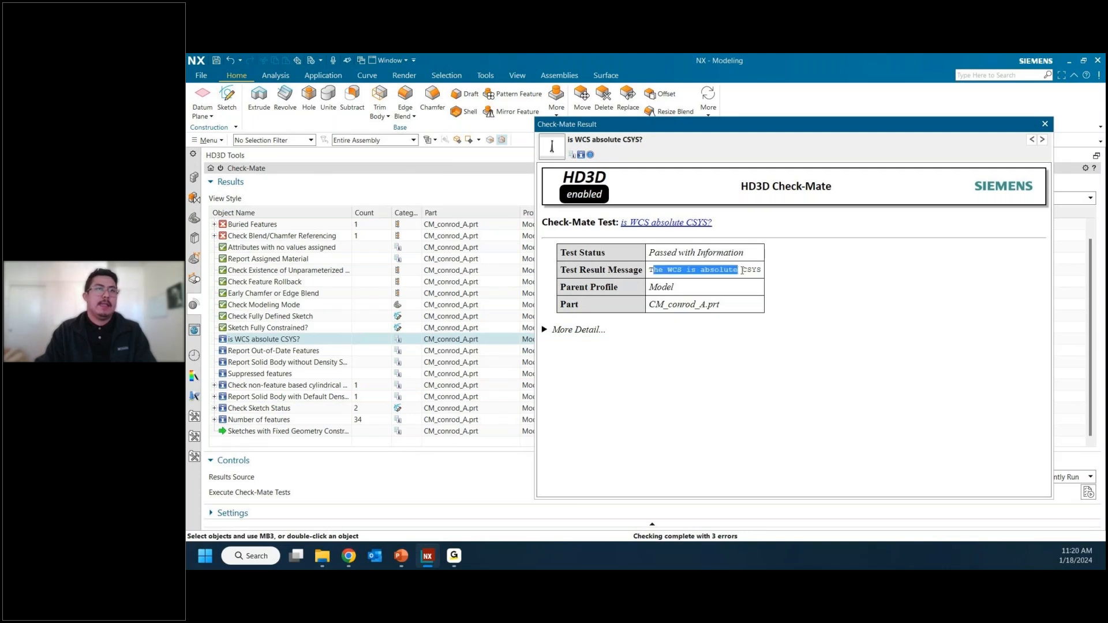
Step: Page forward through the detailed Check-Mate reports and read Number of features and the result message of Report Out-of-Date Features
left_click(745, 271)
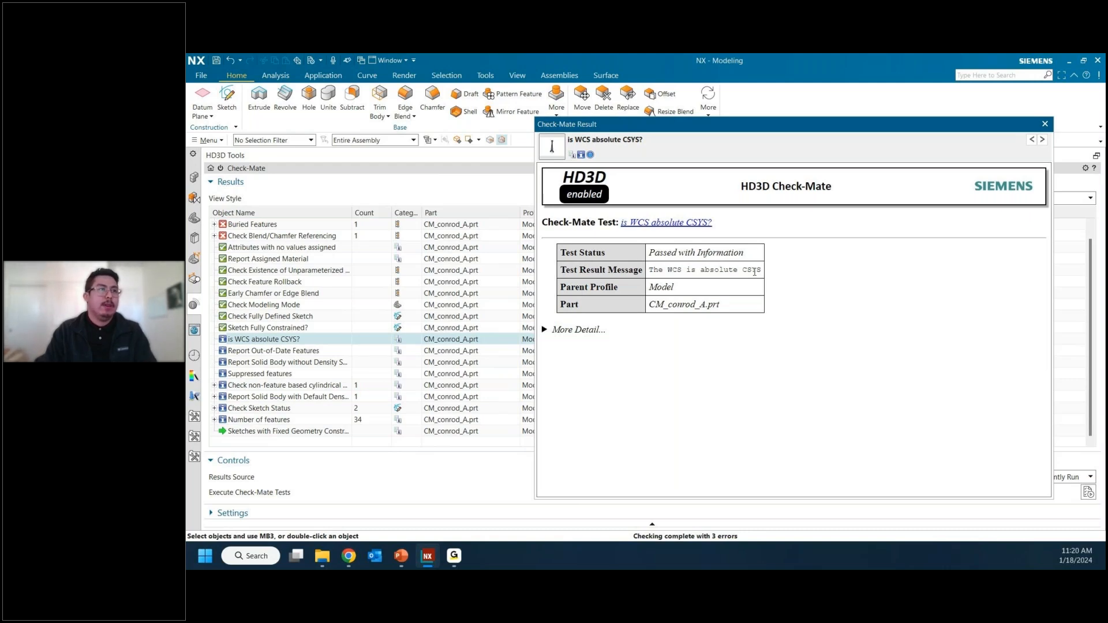
left_click(1043, 141)
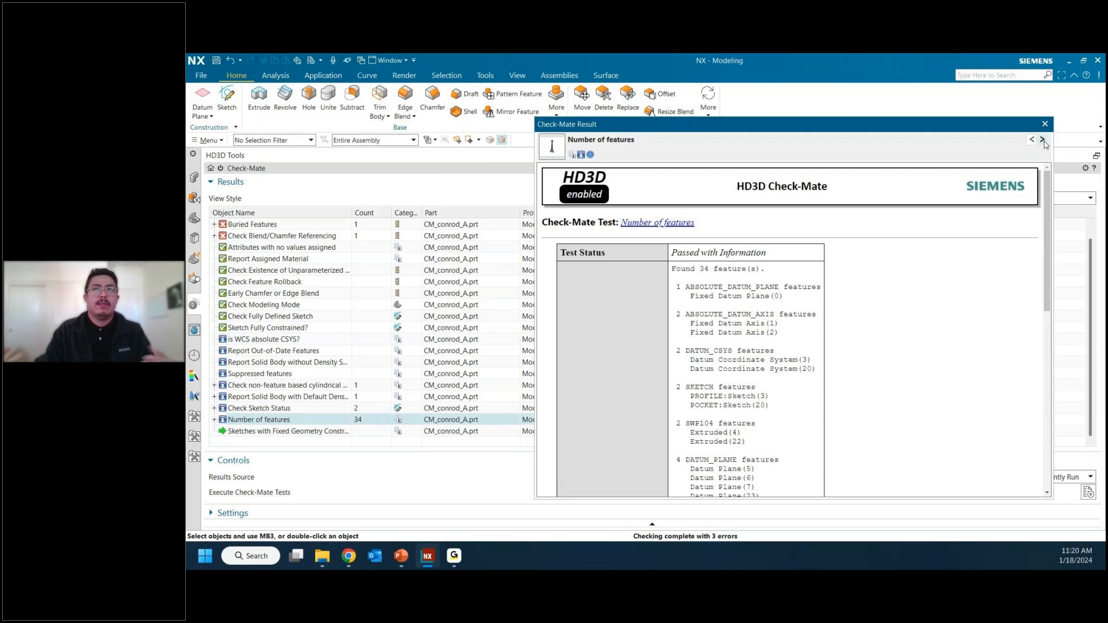
left_click(1044, 140)
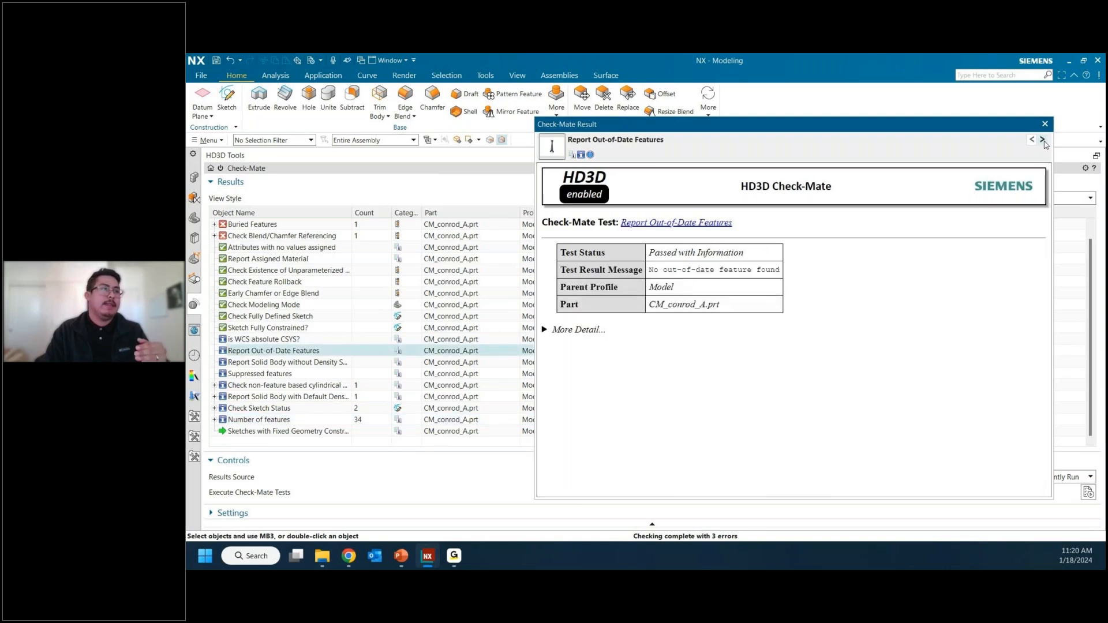
left_click_drag(654, 270, 767, 269)
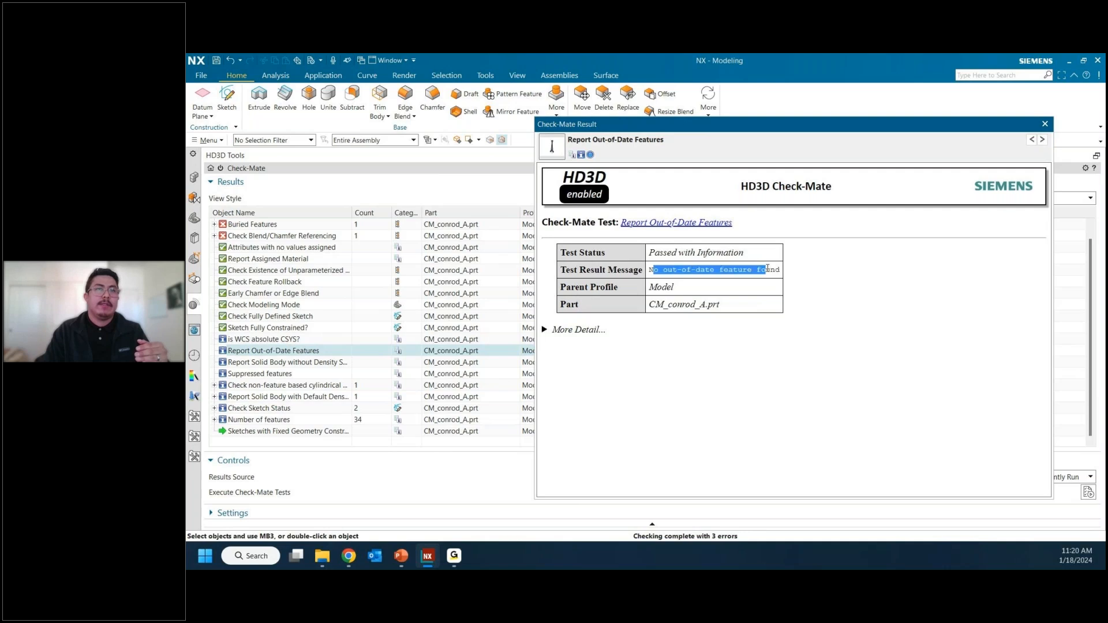
left_click(770, 269)
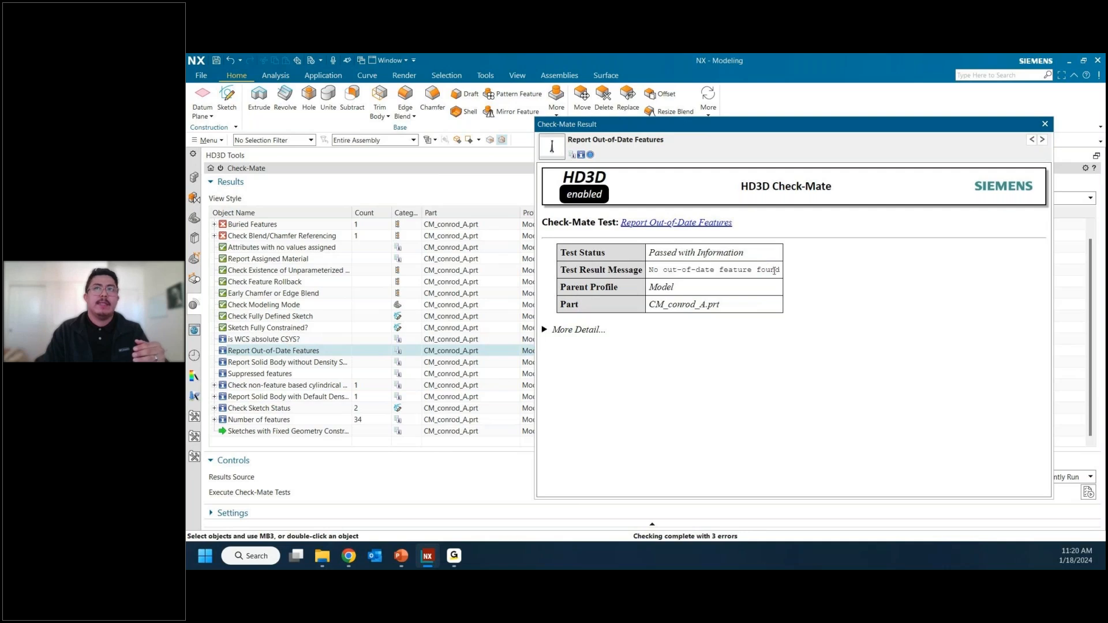
Step: Read the reports on solid bodies with default density and without density setting, and close the detailed report
left_click(1043, 141)
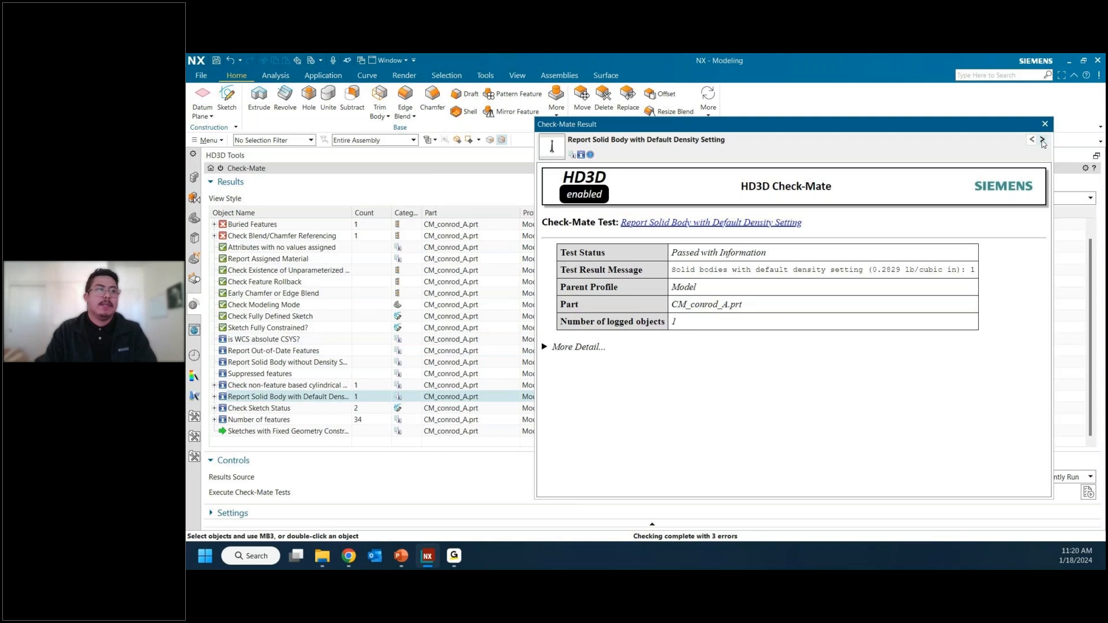
left_click(1043, 140)
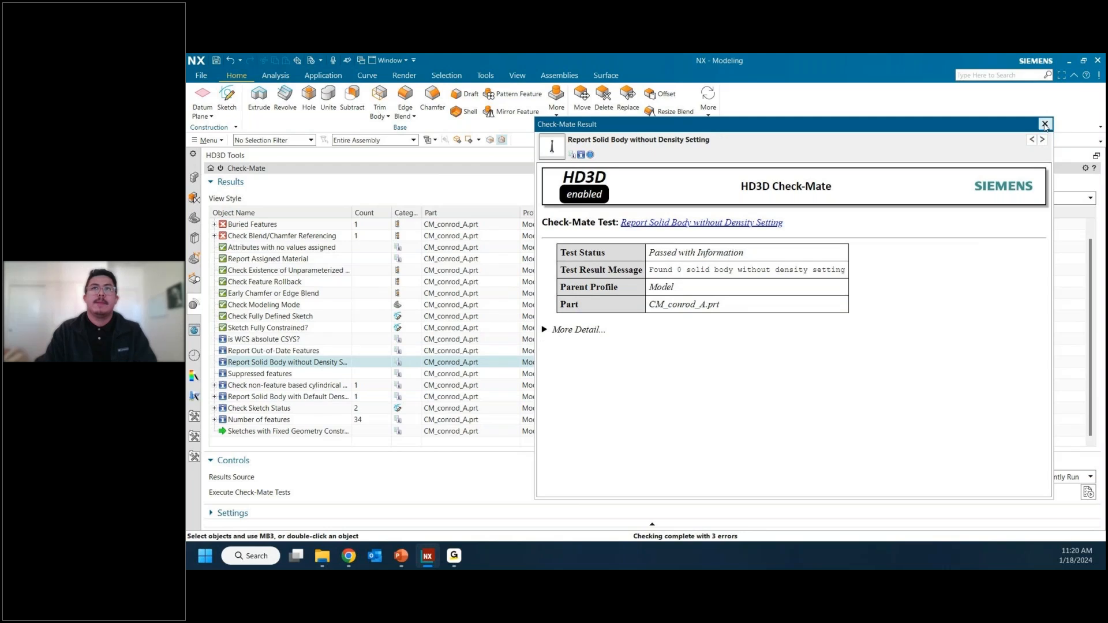
left_click(1045, 125)
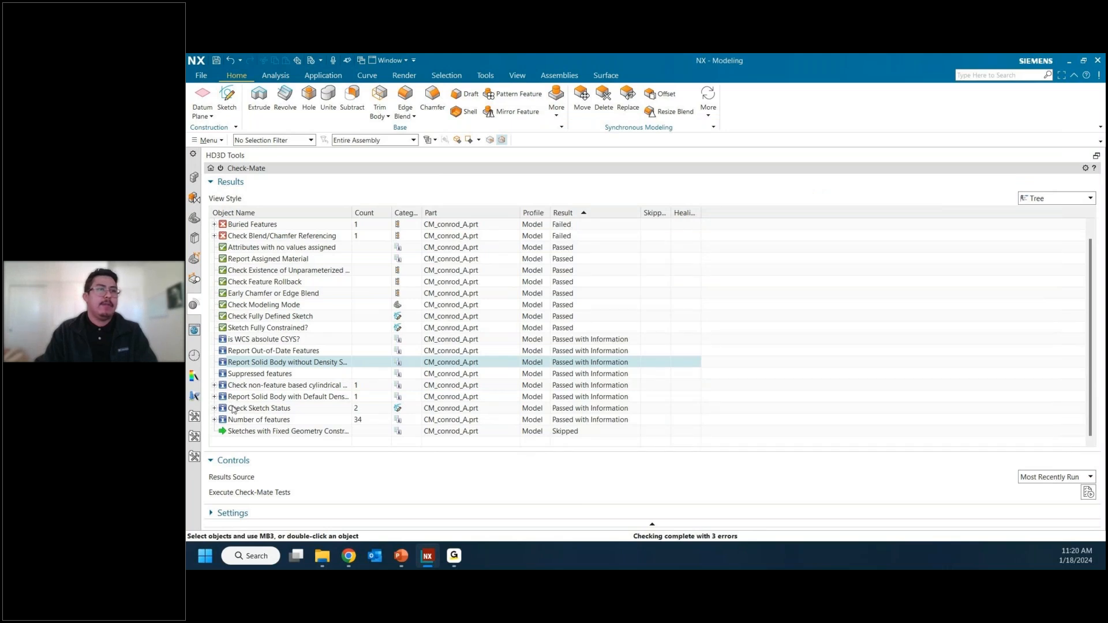
Step: Restore the docked results view, switch to CM_pump_assm.prt, and check in the test setup that the Model profile is chosen
left_click(1096, 157)
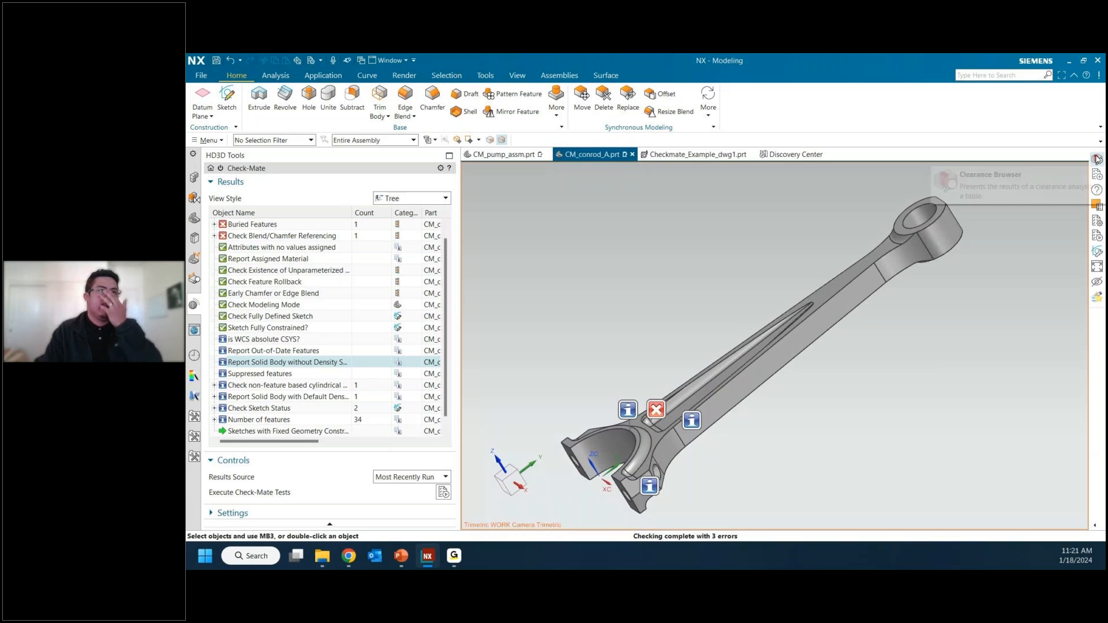
left_click(494, 155)
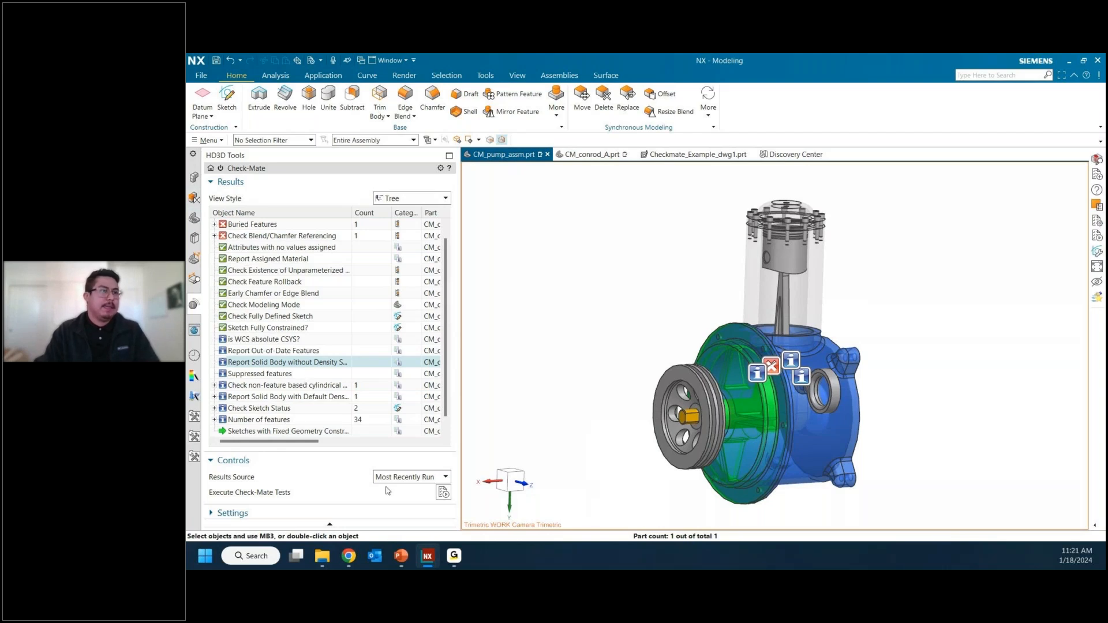
left_click(419, 514)
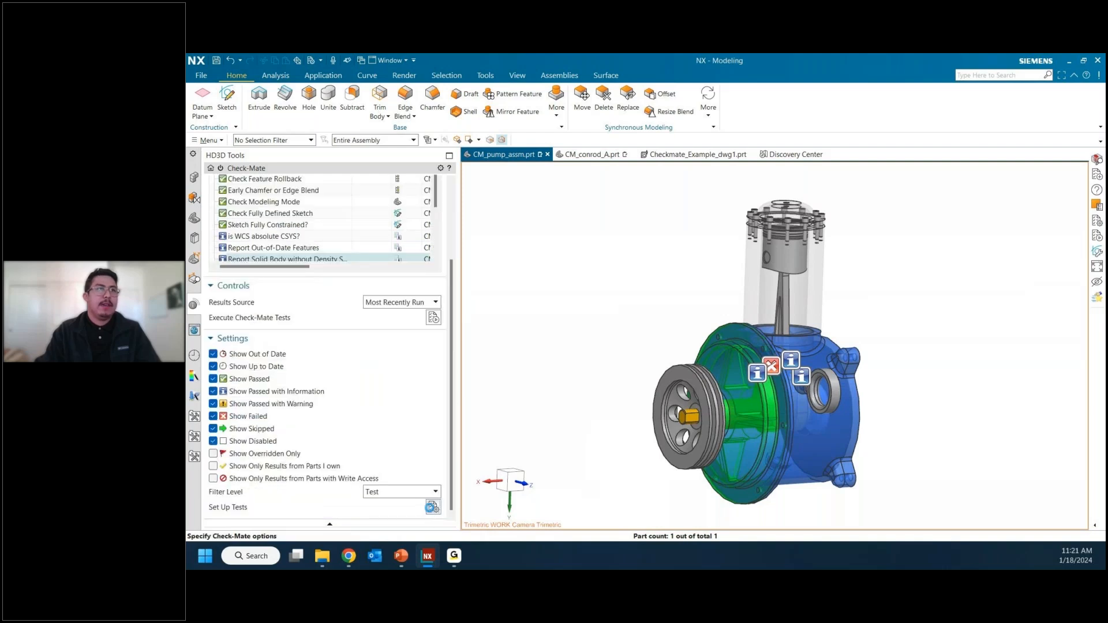
left_click(433, 509)
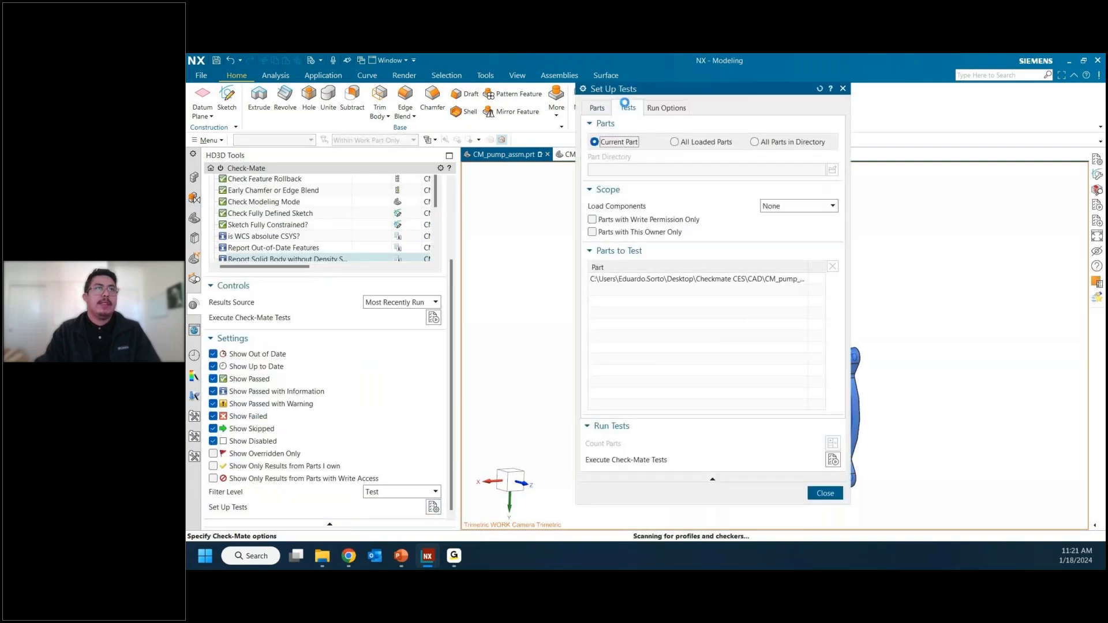
left_click(623, 109)
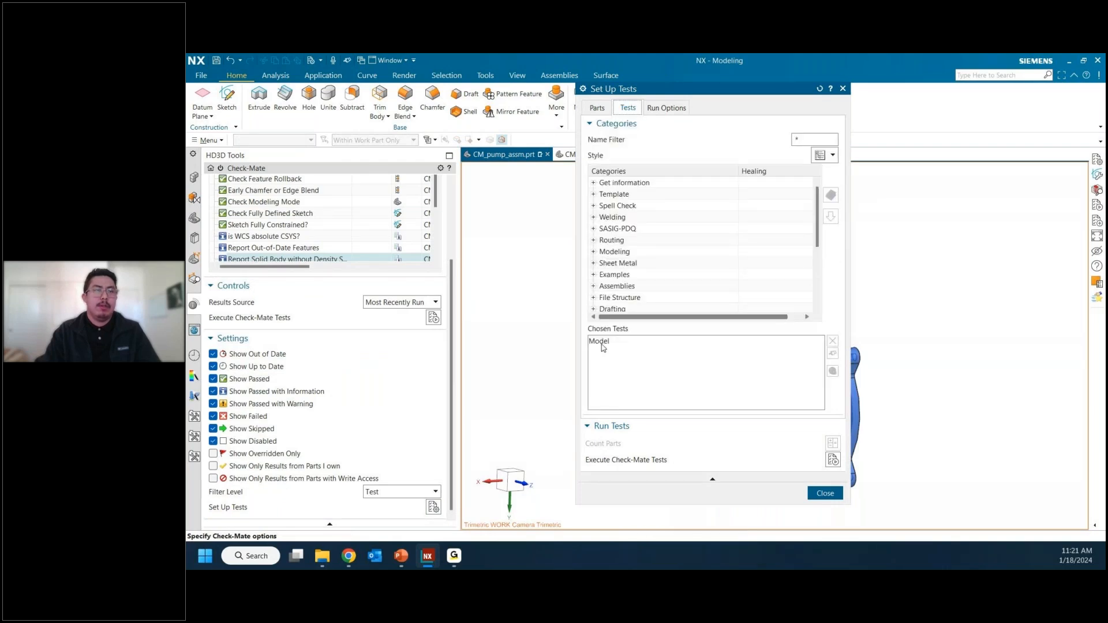
left_click(598, 108)
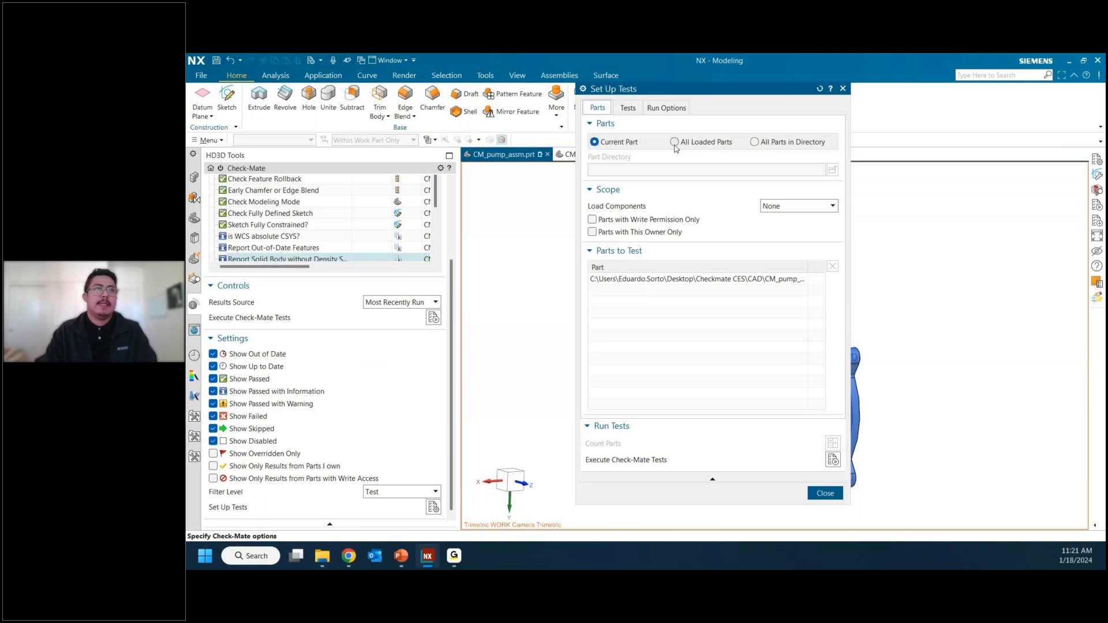
Step: Set the components to load for testing to All Levels and widen the test setup to show the full part names
left_click(787, 208)
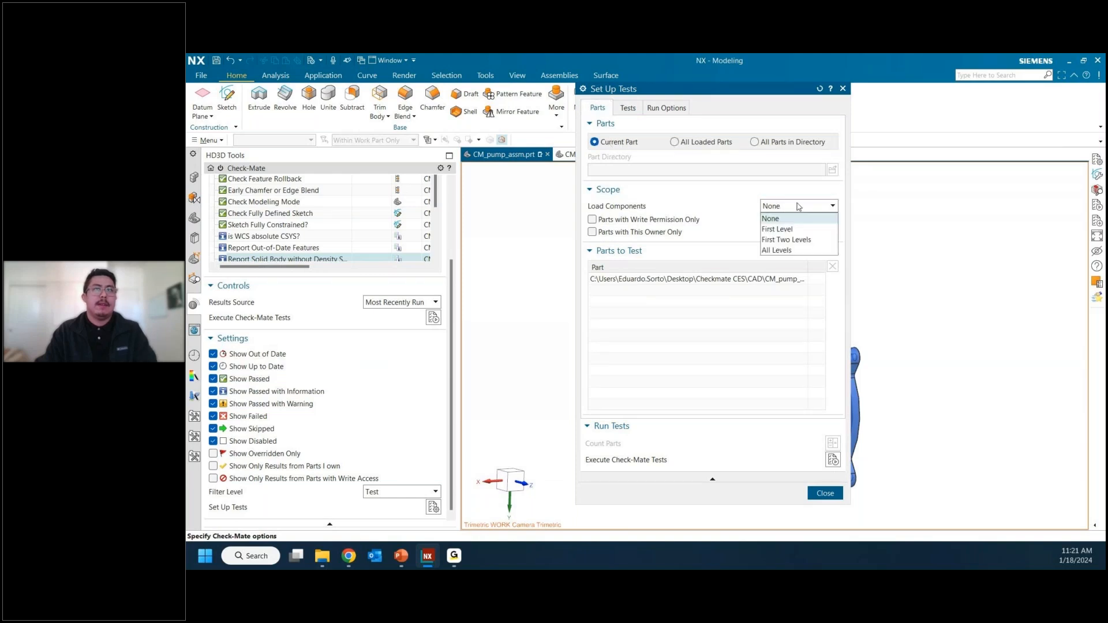
left_click(789, 251)
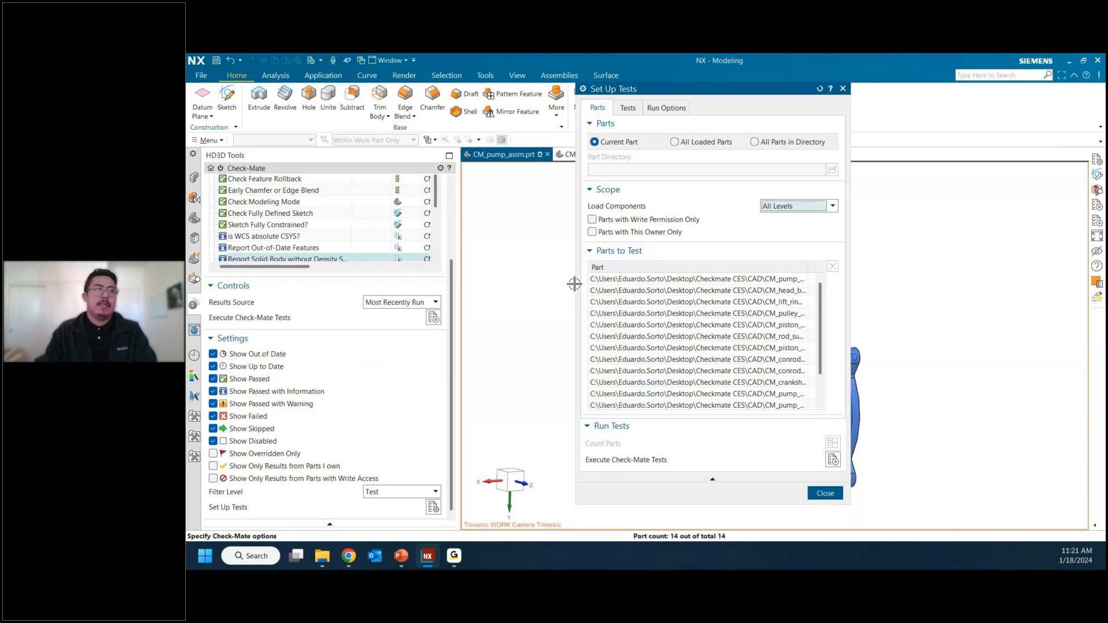
left_click_drag(575, 287, 490, 299)
left_click_drag(721, 268, 799, 277)
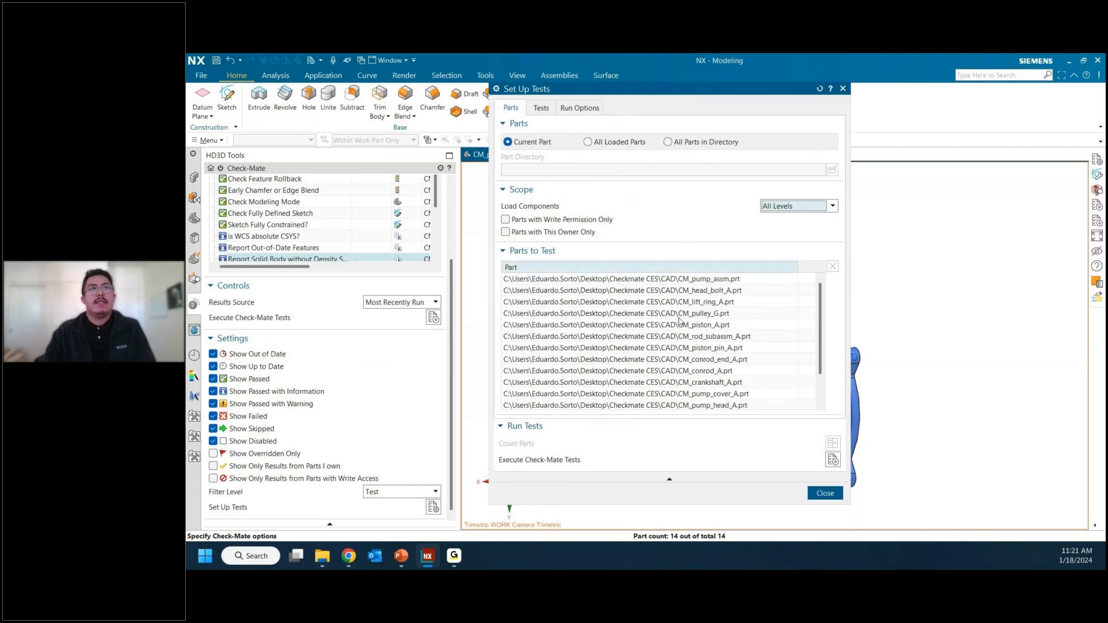
Step: Preview the parts to test with All Loaded Parts, and return the selection to Current Part
left_click(590, 143)
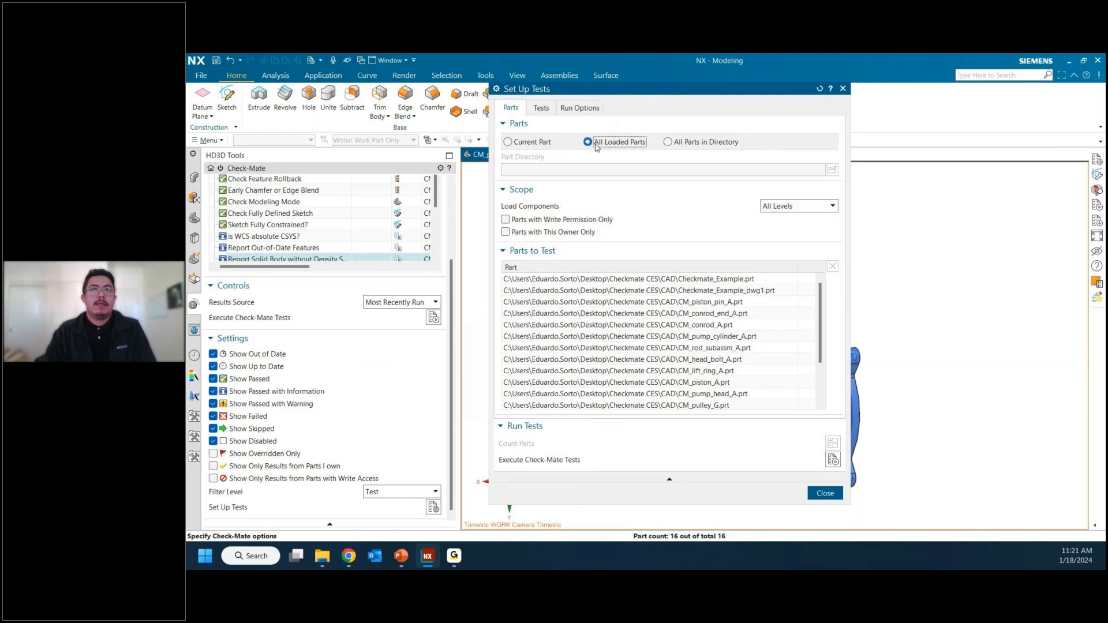
scroll(745, 359, "down", 2)
scroll(742, 357, "up", 2)
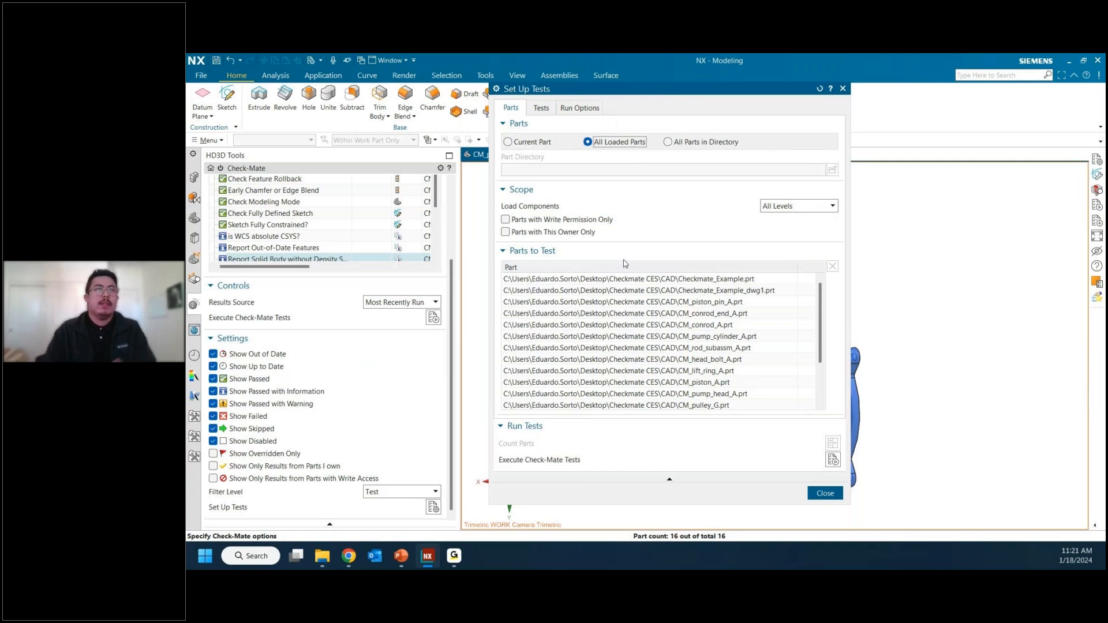
left_click(529, 145)
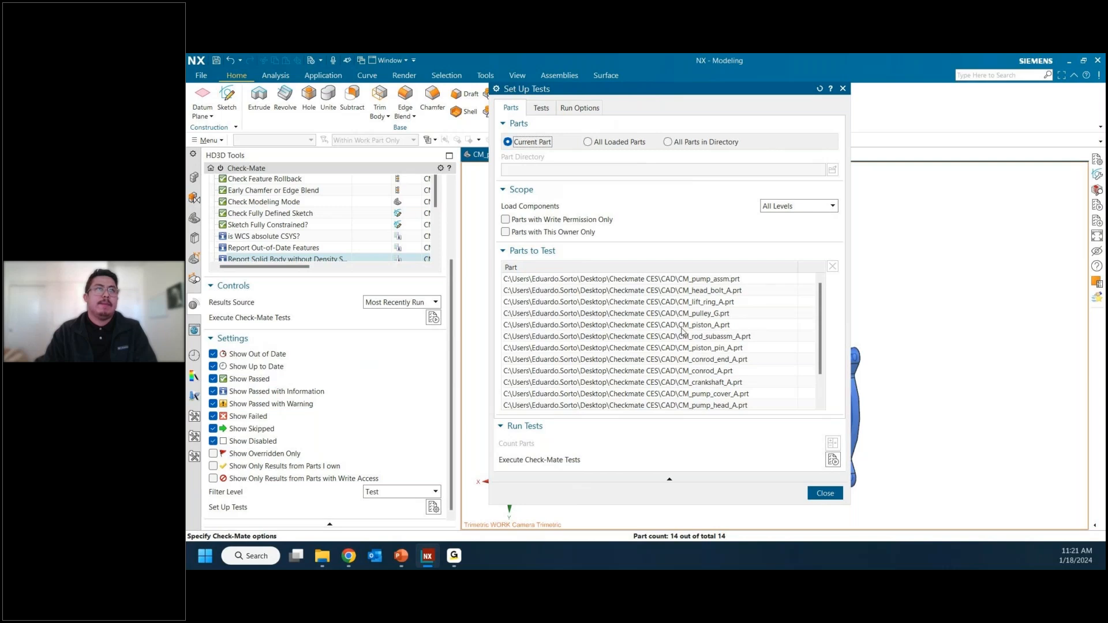
Step: Run the chosen Model profile on the pump assembly and its components, and close the test setup
left_click(541, 108)
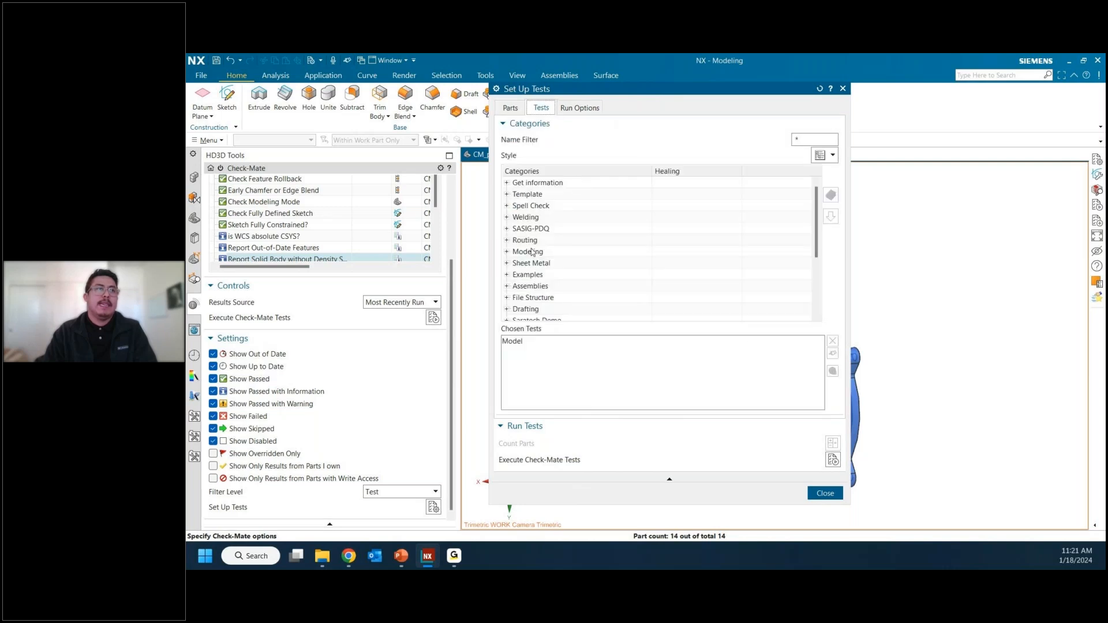
left_click(834, 460)
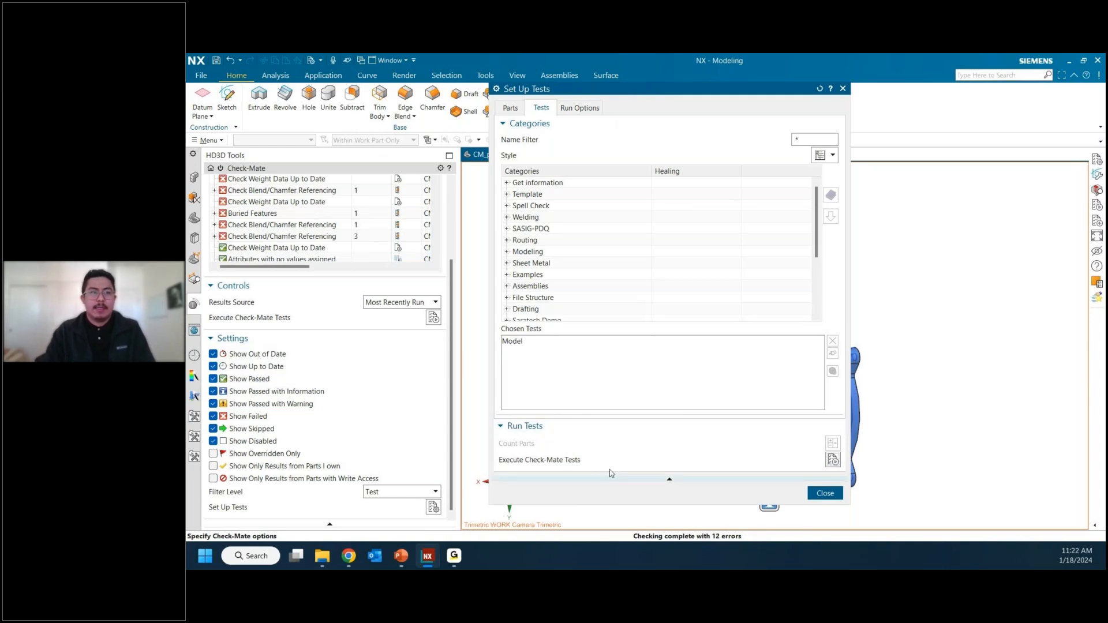
left_click(825, 494)
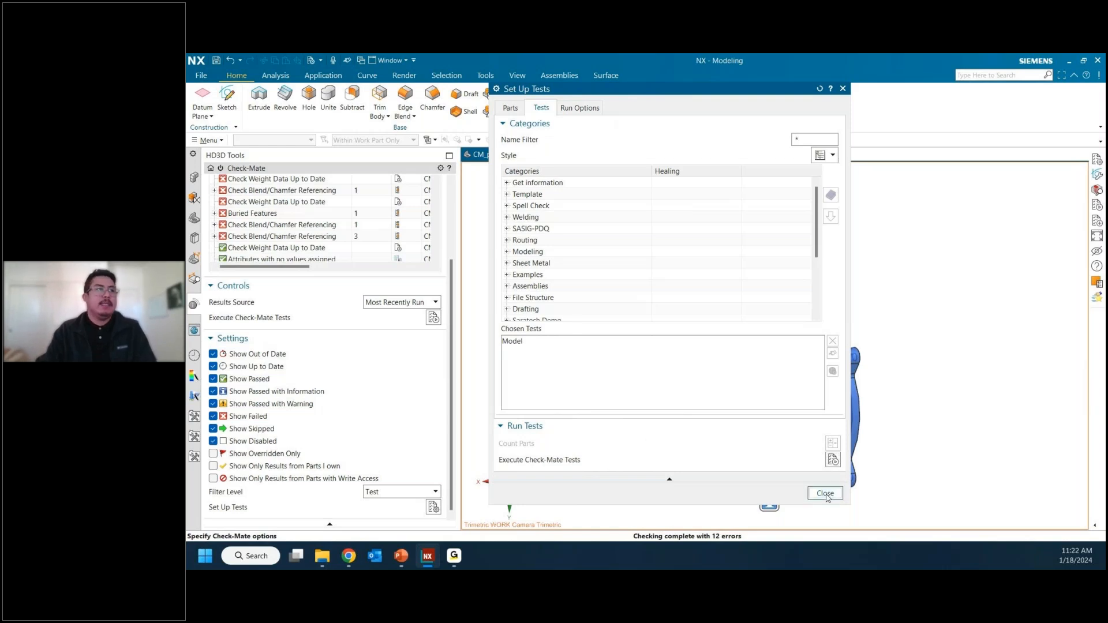
Step: Collapse the Check-Mate settings and controls, widen the results to show the part and result columns, and sort by result with failures first
left_click(354, 342)
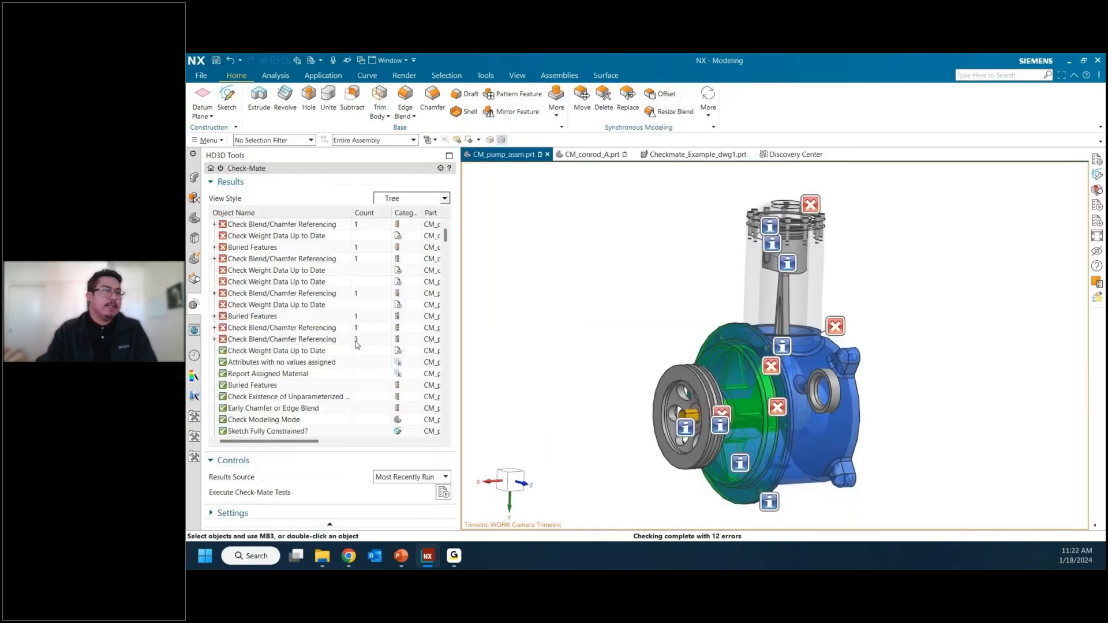
left_click(305, 462)
left_click_drag(454, 363, 638, 363)
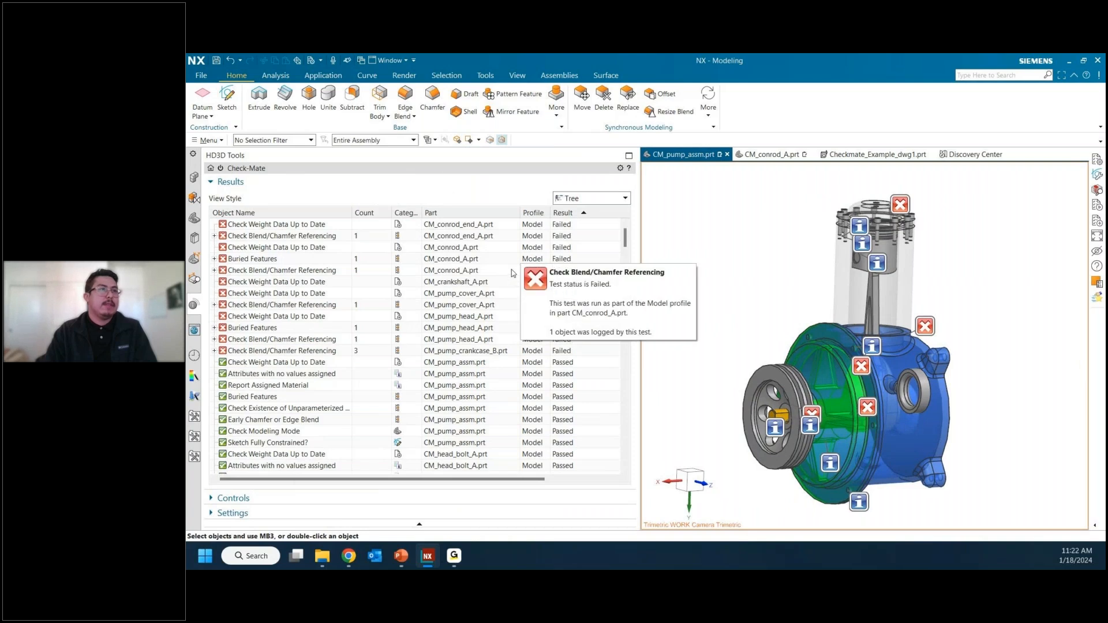
mouse_move(529, 269)
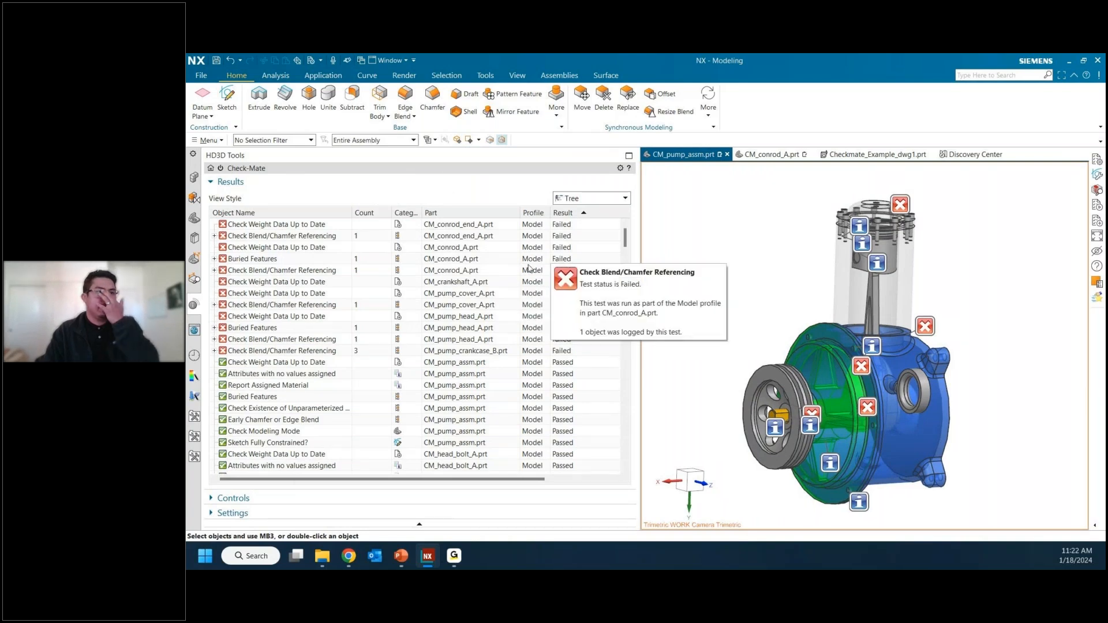
left_click(565, 213)
left_click(571, 213)
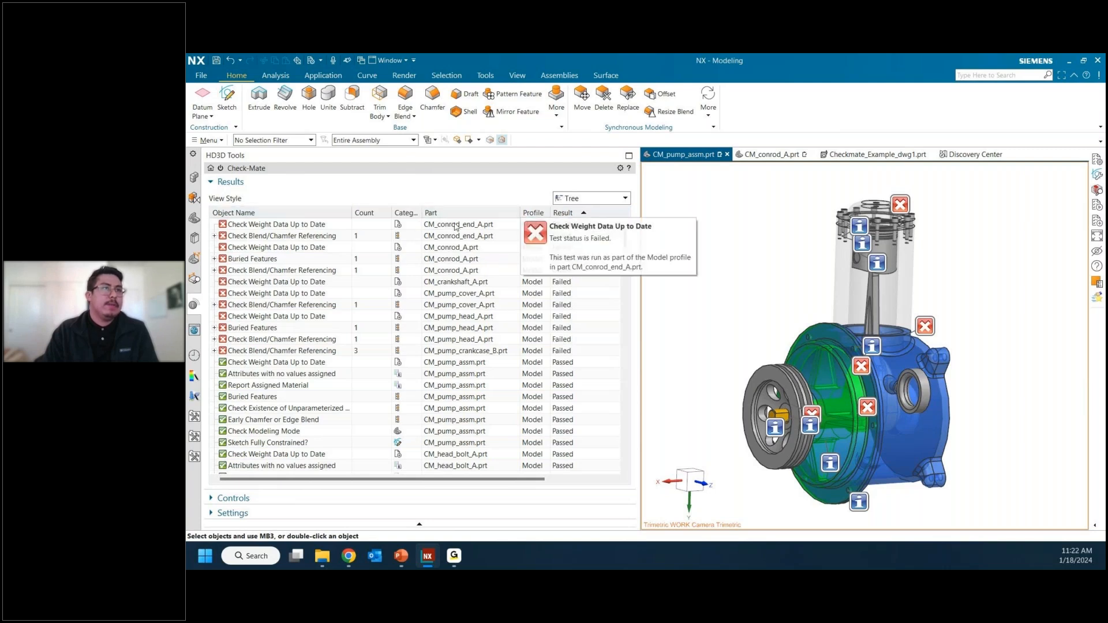
Step: Inspect the Check Weight Data Up to Date and Check Blend/Chamfer Referencing tests of CM_conrod_end_A.prt
left_click(543, 224)
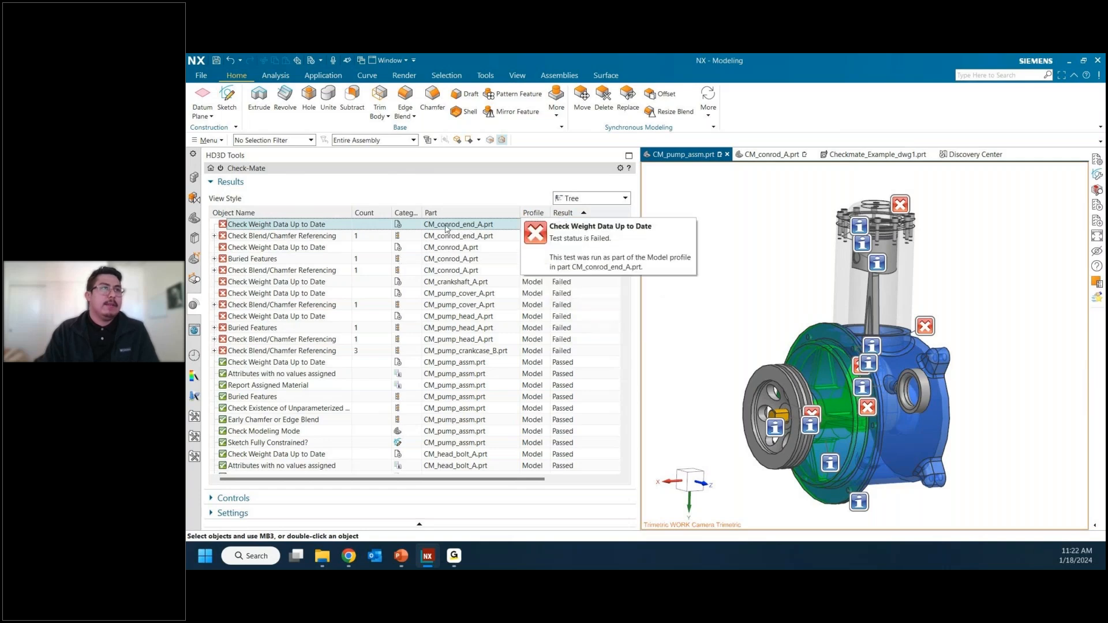
left_click(300, 237)
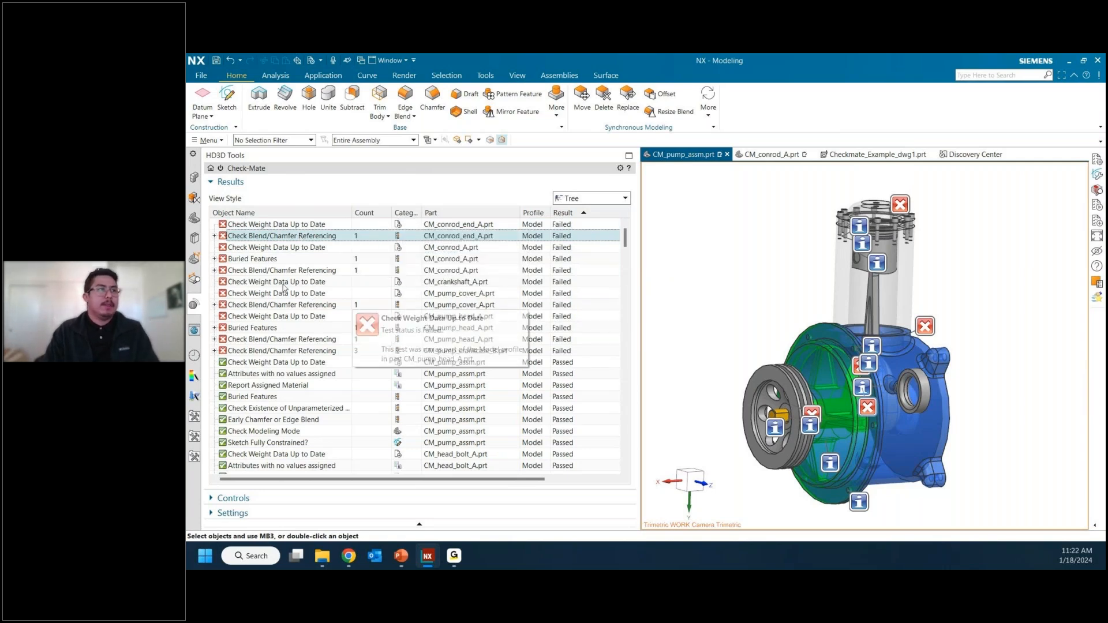
mouse_move(347, 344)
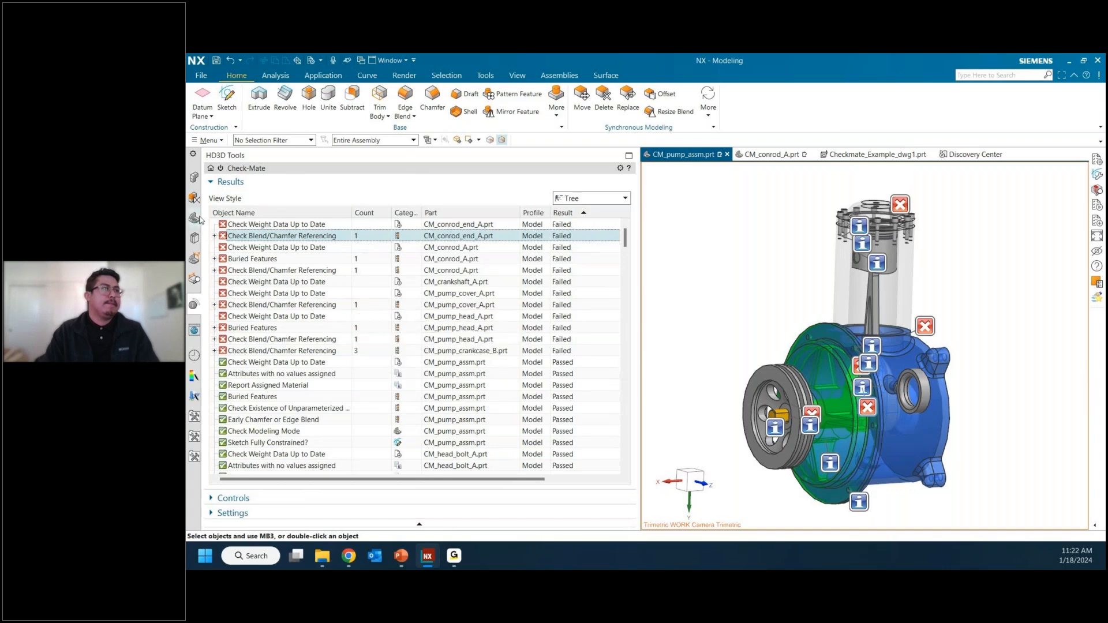
Step: Widen the Check-Mate Result column in the assembly tree and highlight the crankcase, head, cover, crankshaft and CM_conrod_A components in the model
left_click(195, 178)
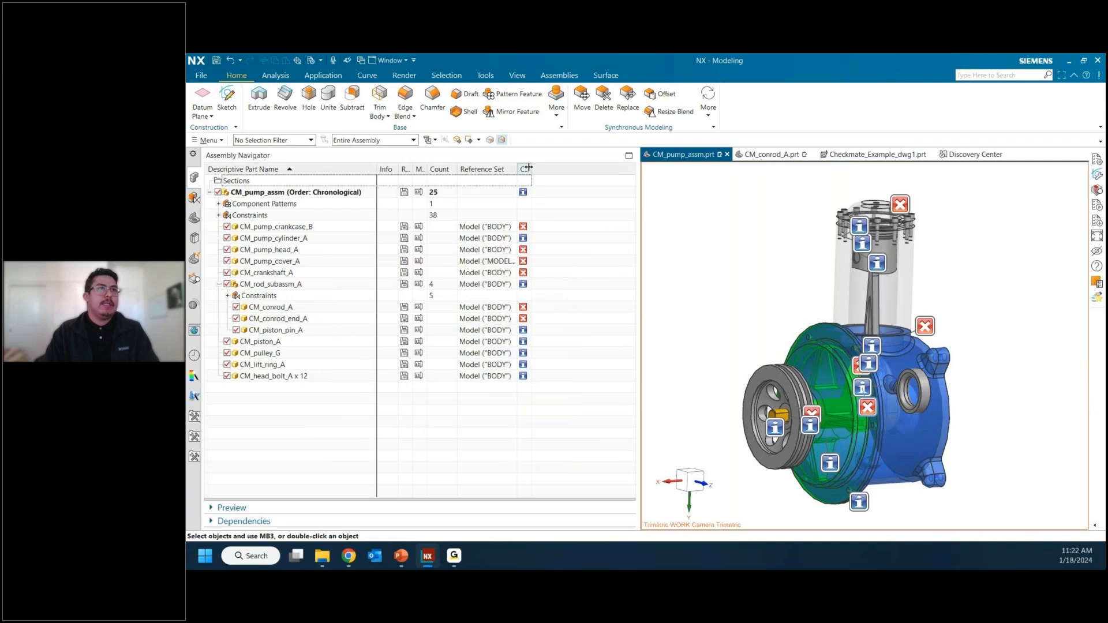
left_click_drag(528, 167, 593, 173)
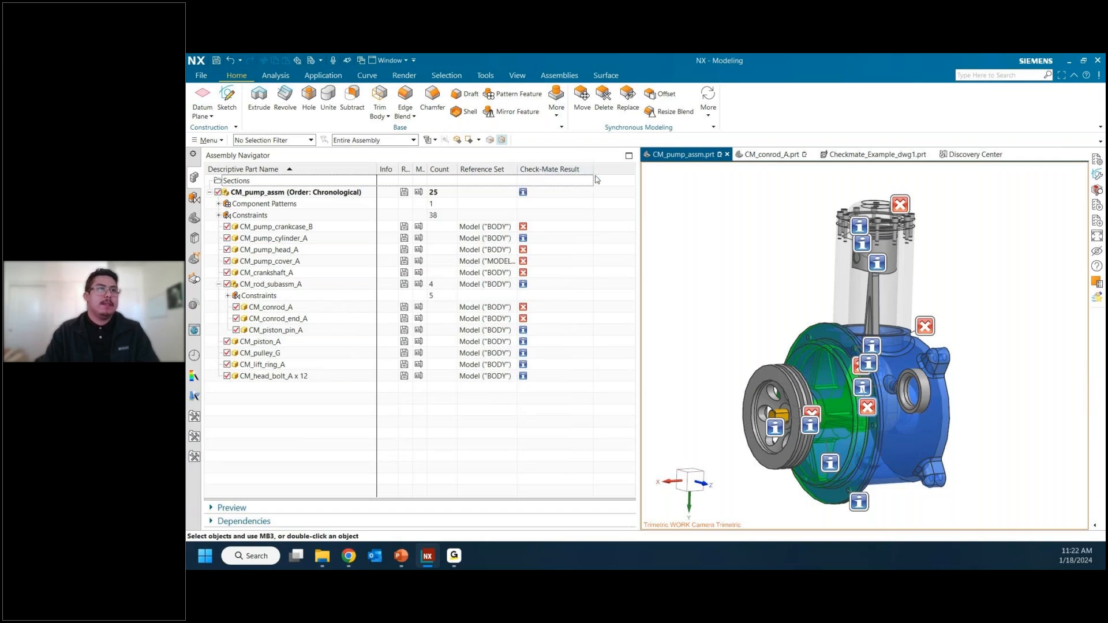
left_click(536, 229)
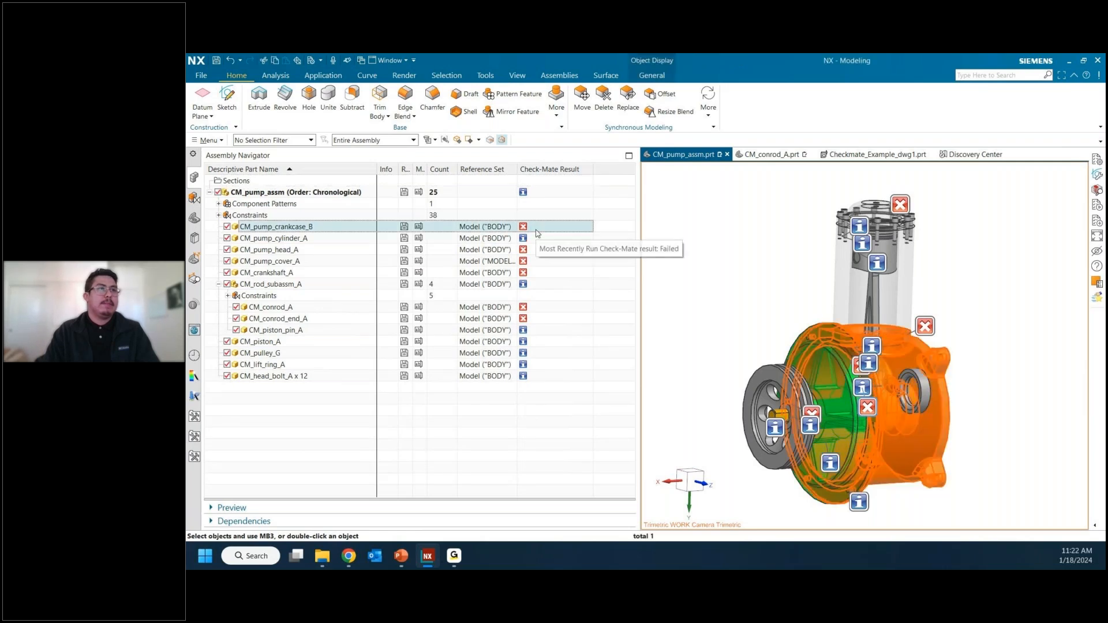
left_click(543, 251)
left_click(545, 264)
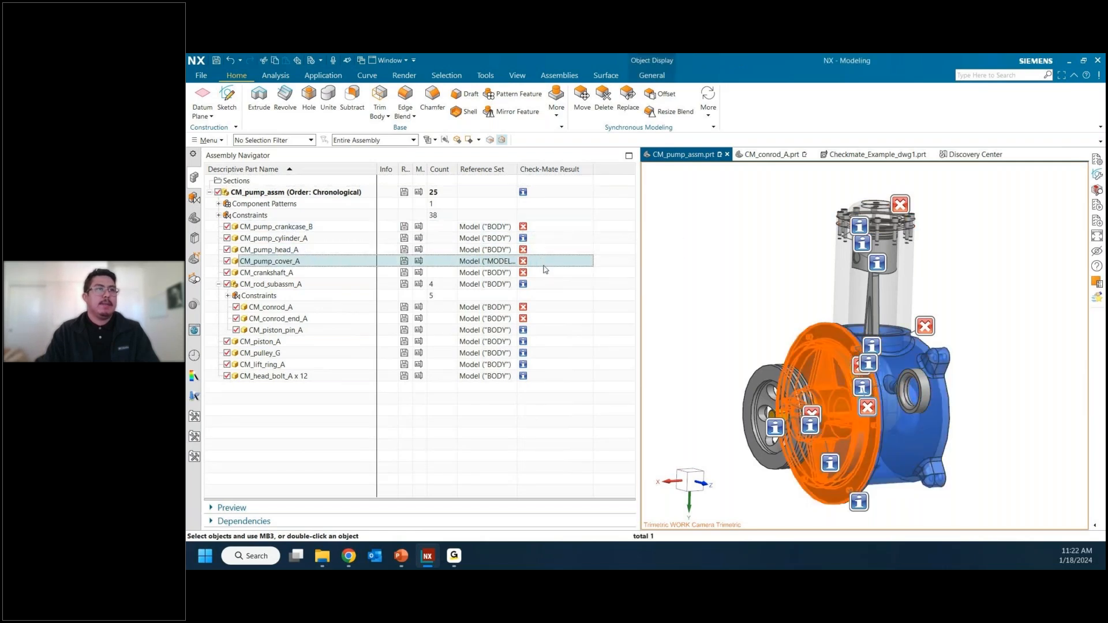
left_click(547, 274)
left_click(545, 307)
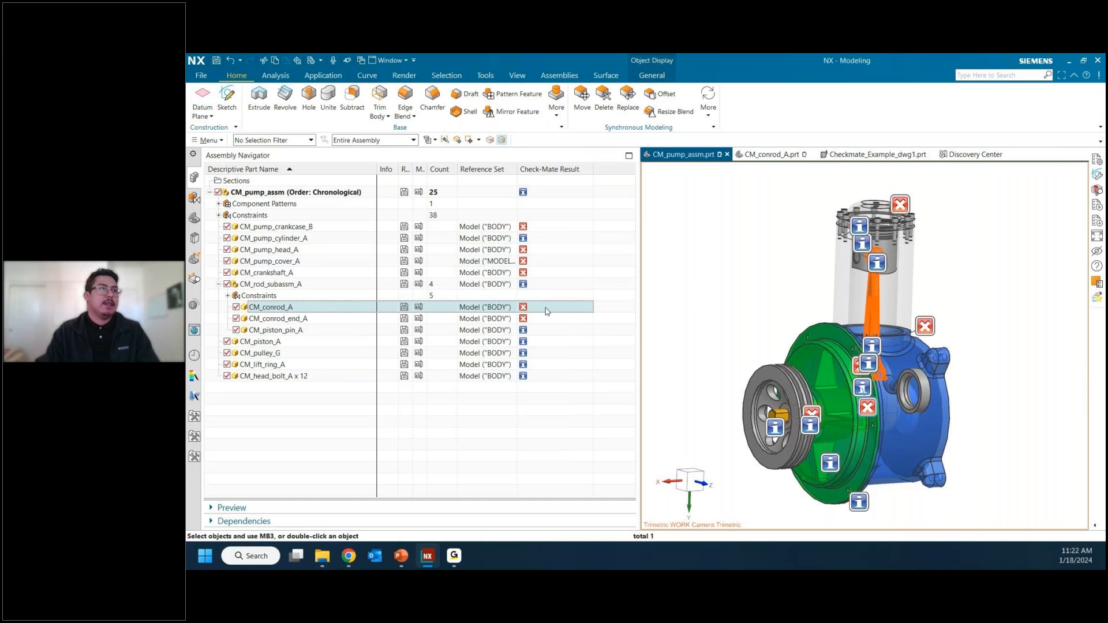
Step: Highlight CM_conrod_end_A and CM_pump_crankcase_B in the model, and look up the Check-Mate Result entry among the assembly tree's available columns
left_click(546, 319)
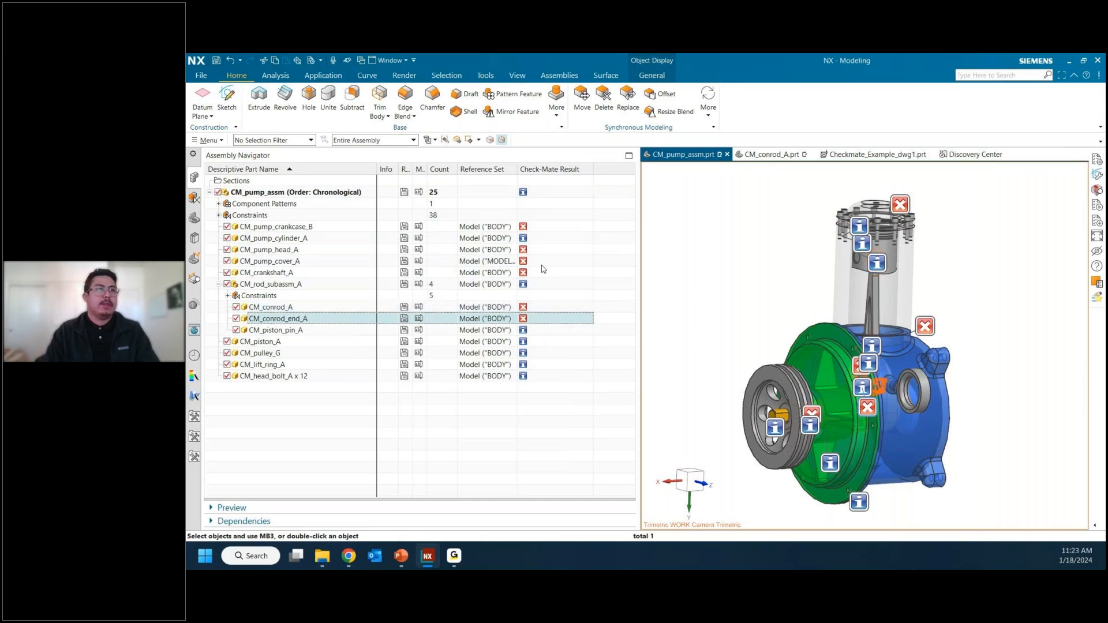
left_click(541, 228)
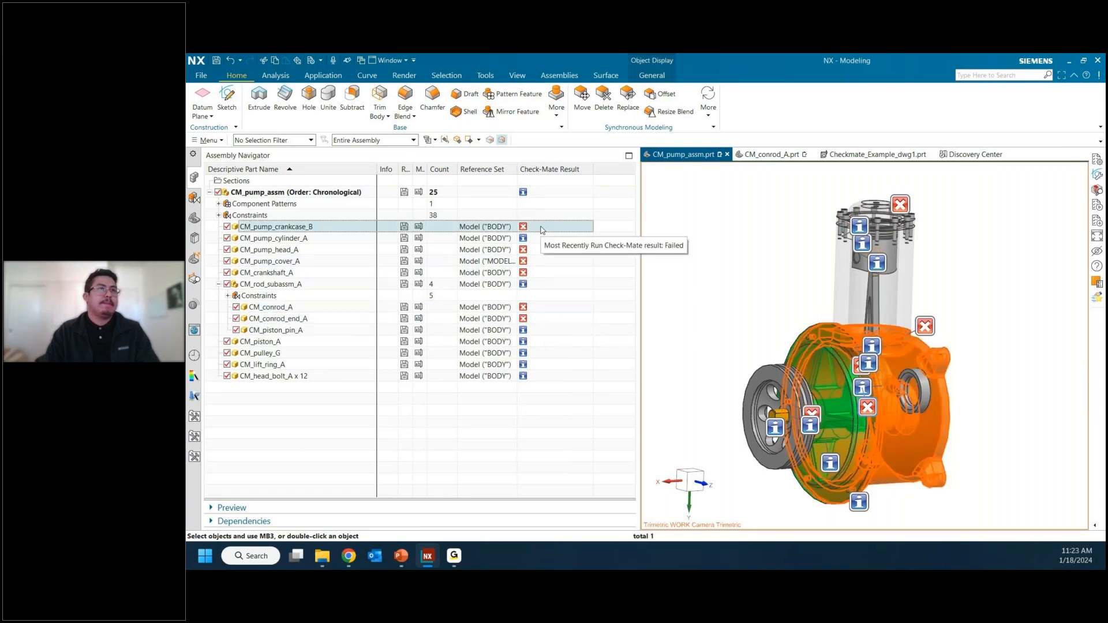
right_click(584, 172)
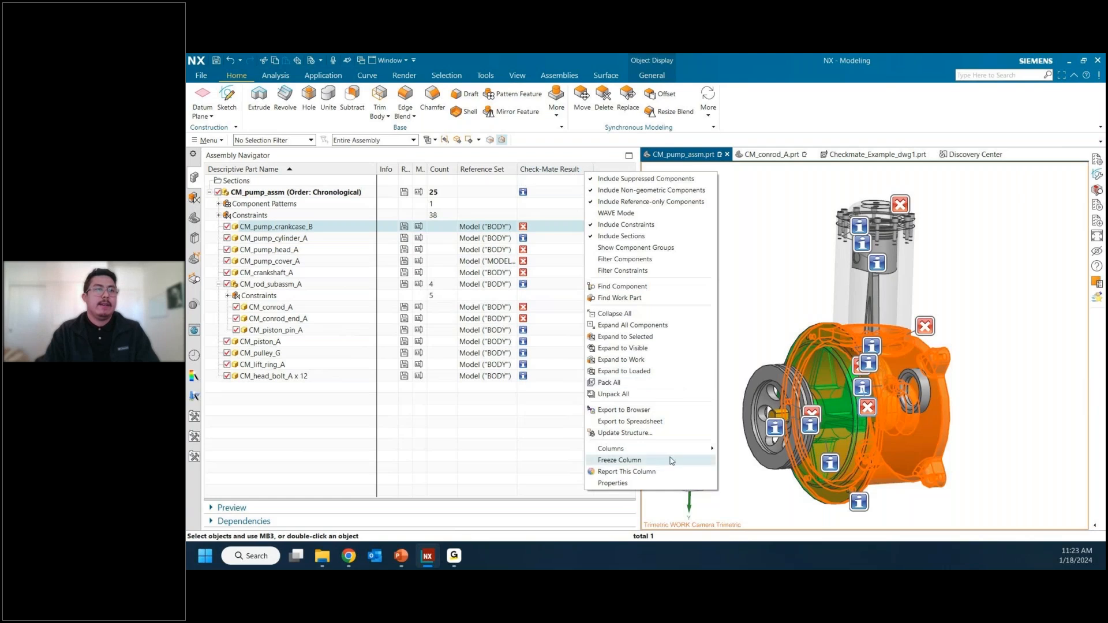
mouse_move(664, 456)
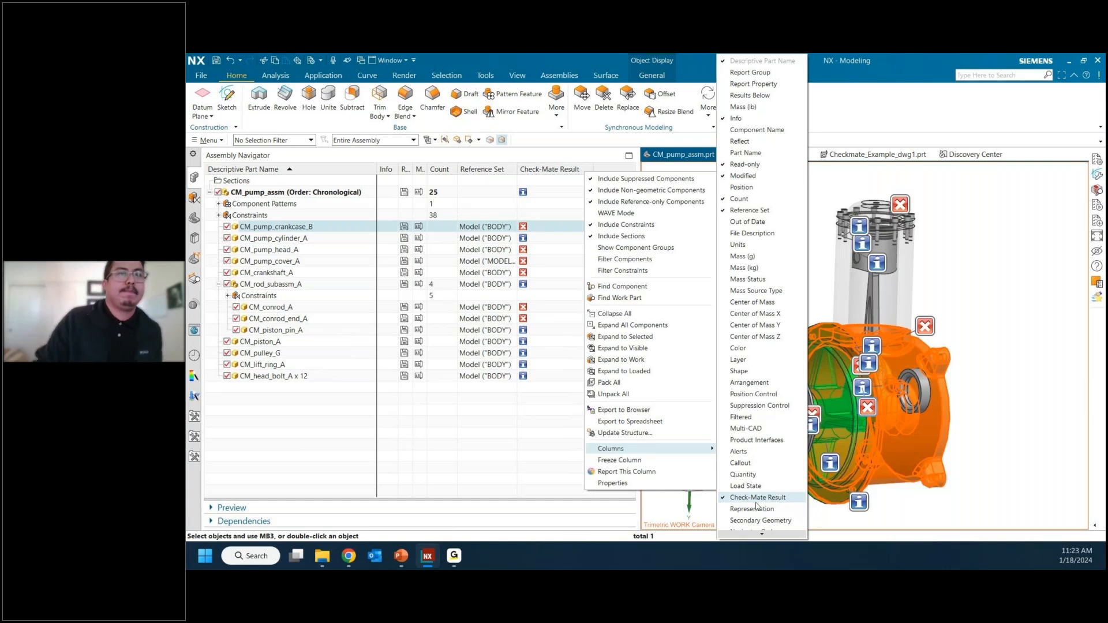
left_click(510, 426)
left_click(510, 425)
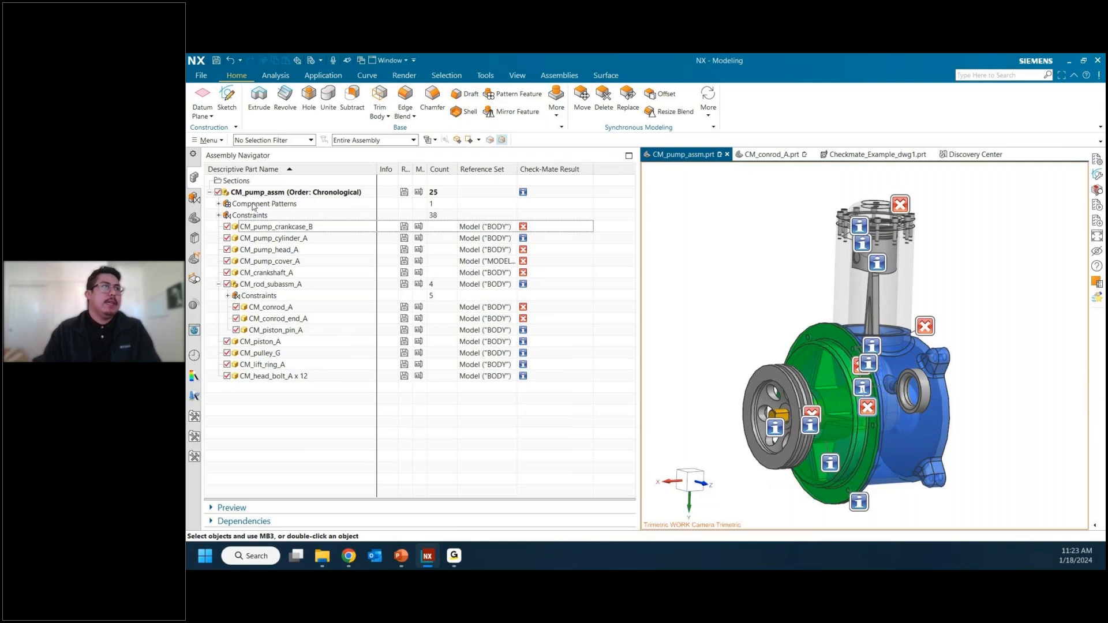
Step: Open Check-Mate's Author Tests dialog for creating a profile and look through the available checker categories
left_click(210, 140)
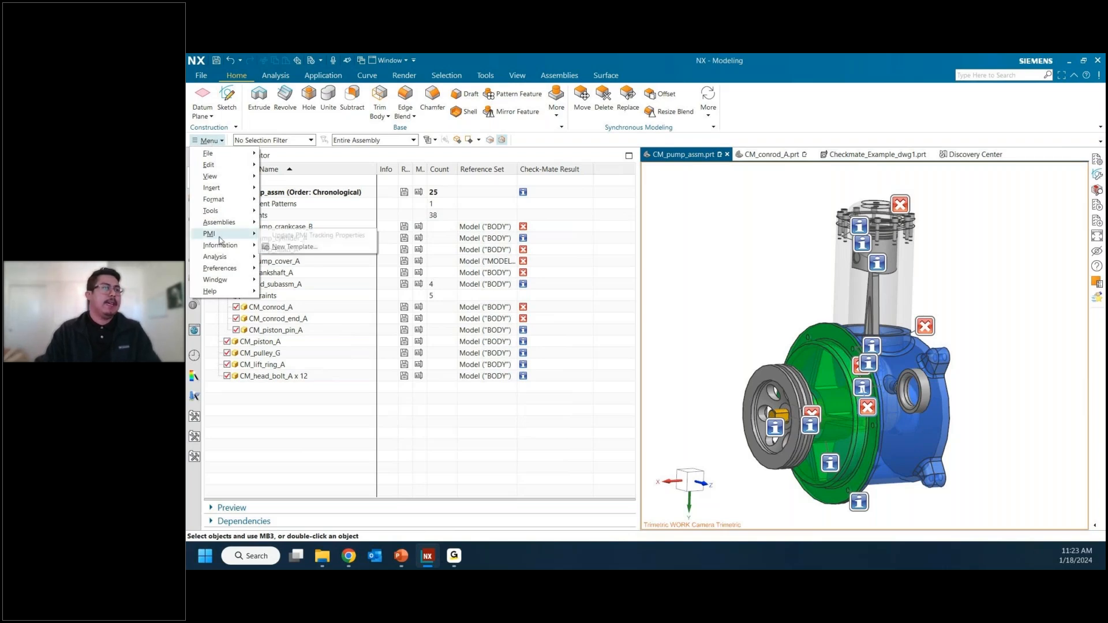
mouse_move(227, 241)
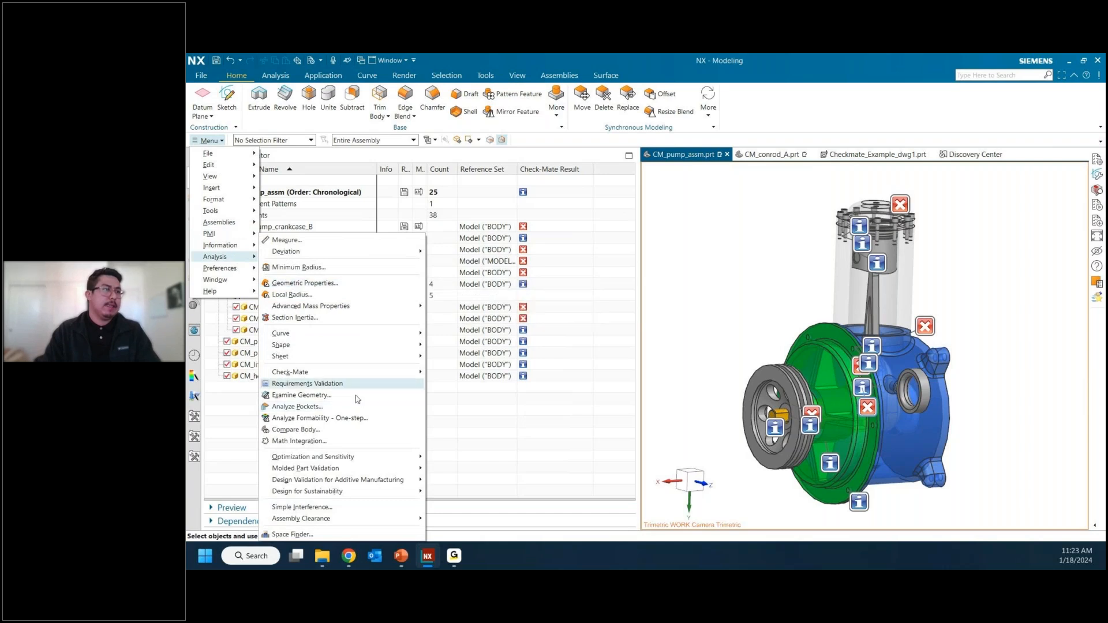
mouse_move(360, 373)
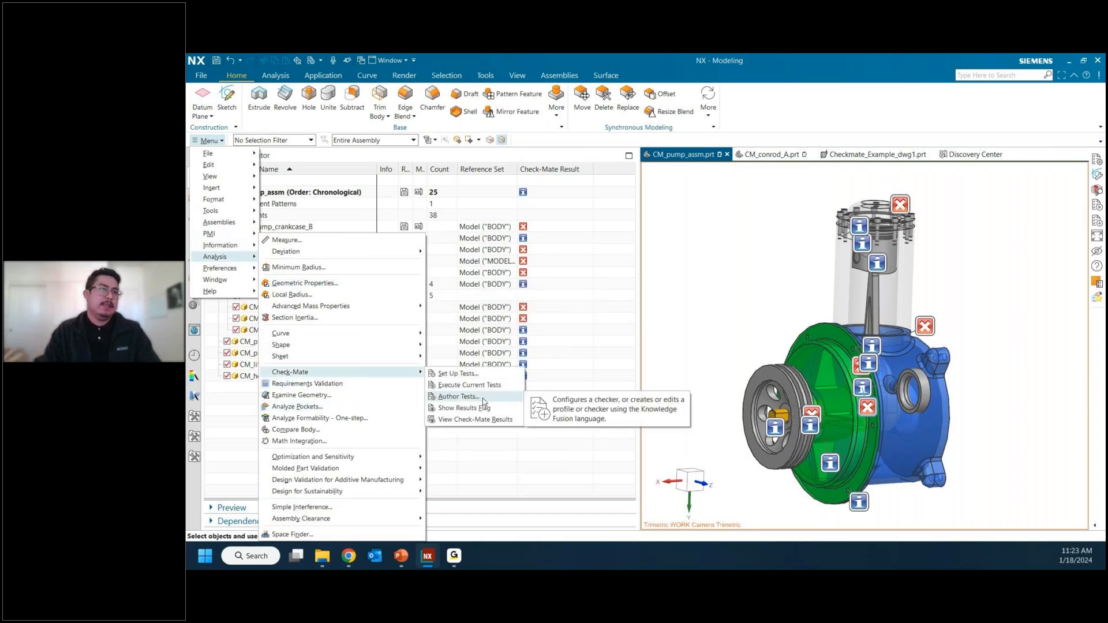
left_click(459, 397)
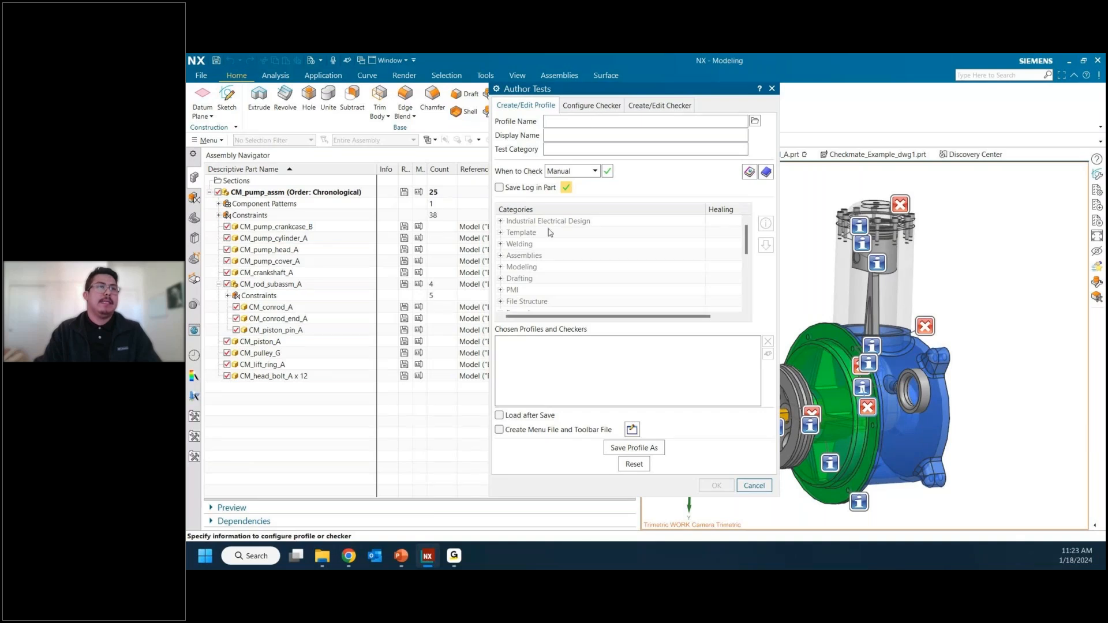
scroll(554, 275, "down", 5)
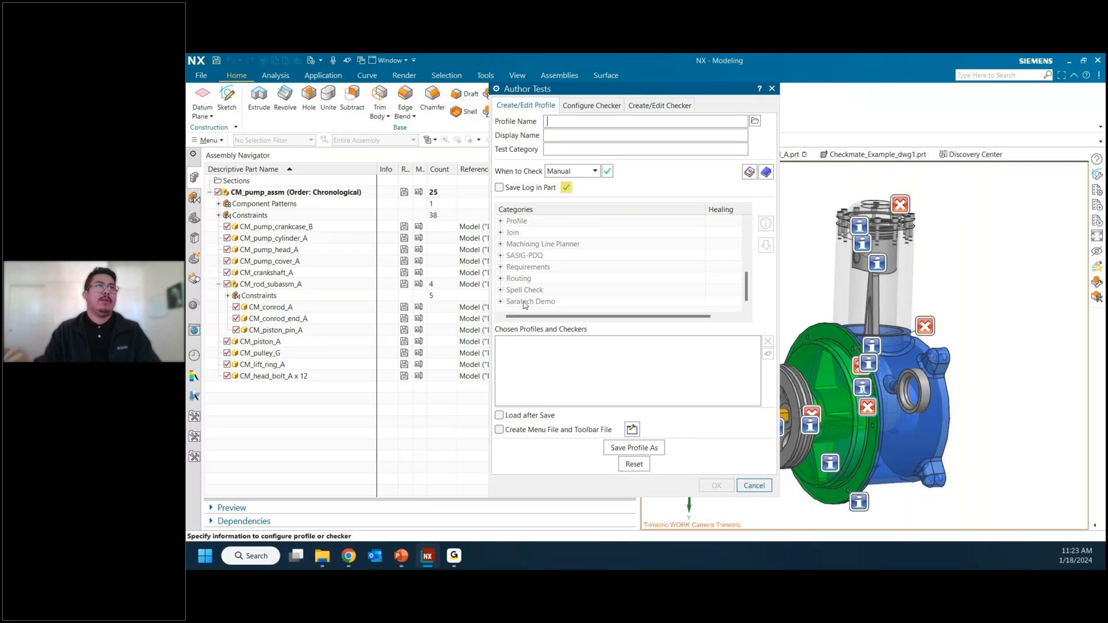
Step: Set the new profile's test category to CES_Test, and its display name and profile name to Test
left_click(553, 148)
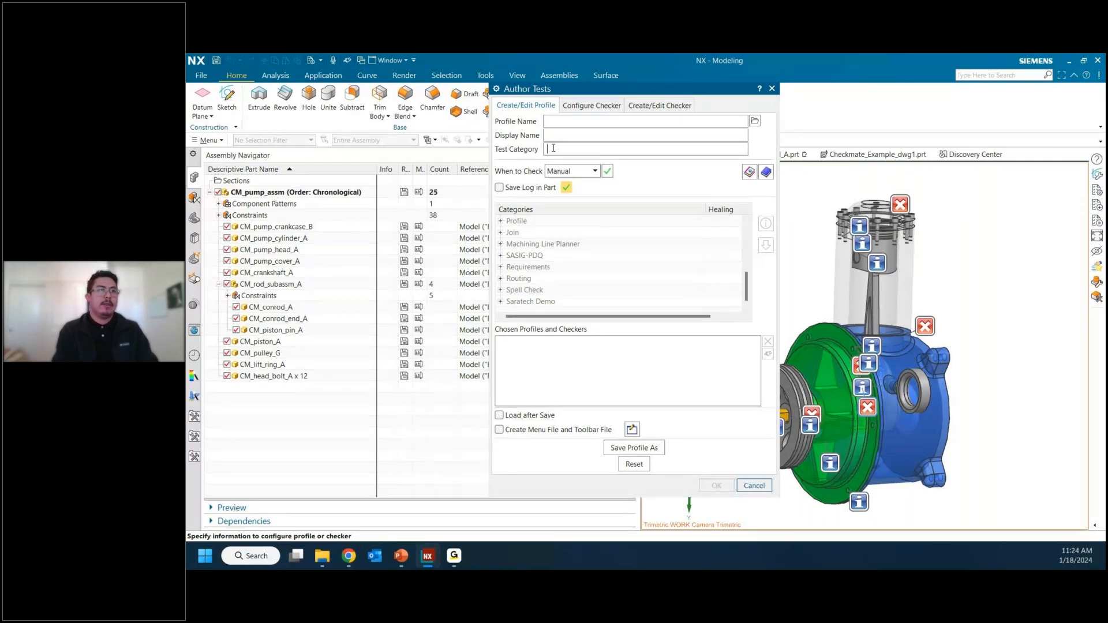
type("CIS")
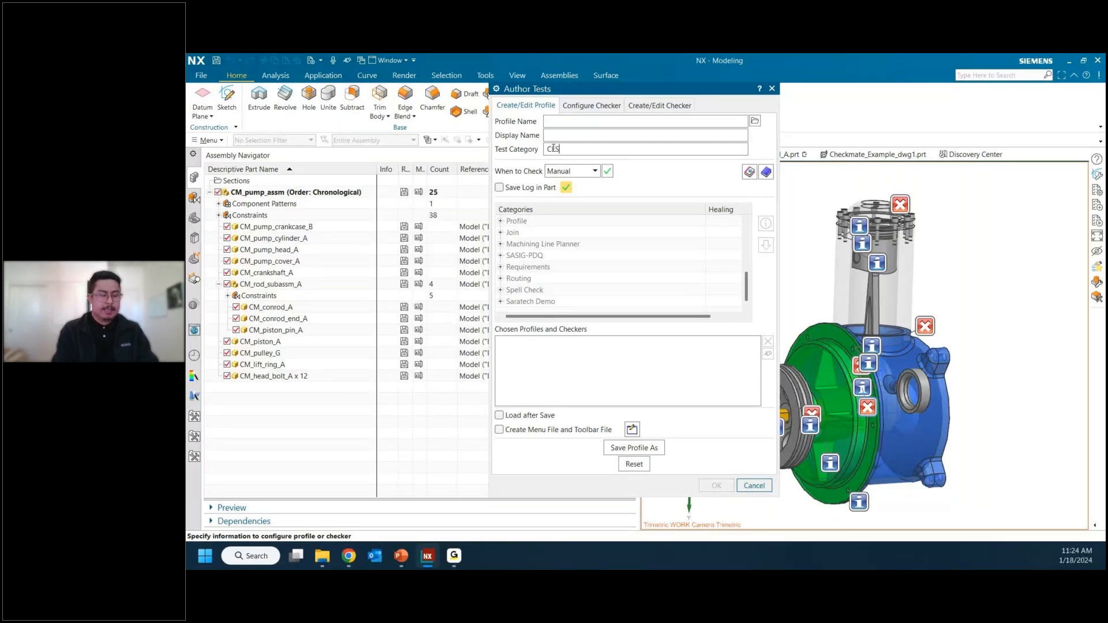
type("_Test")
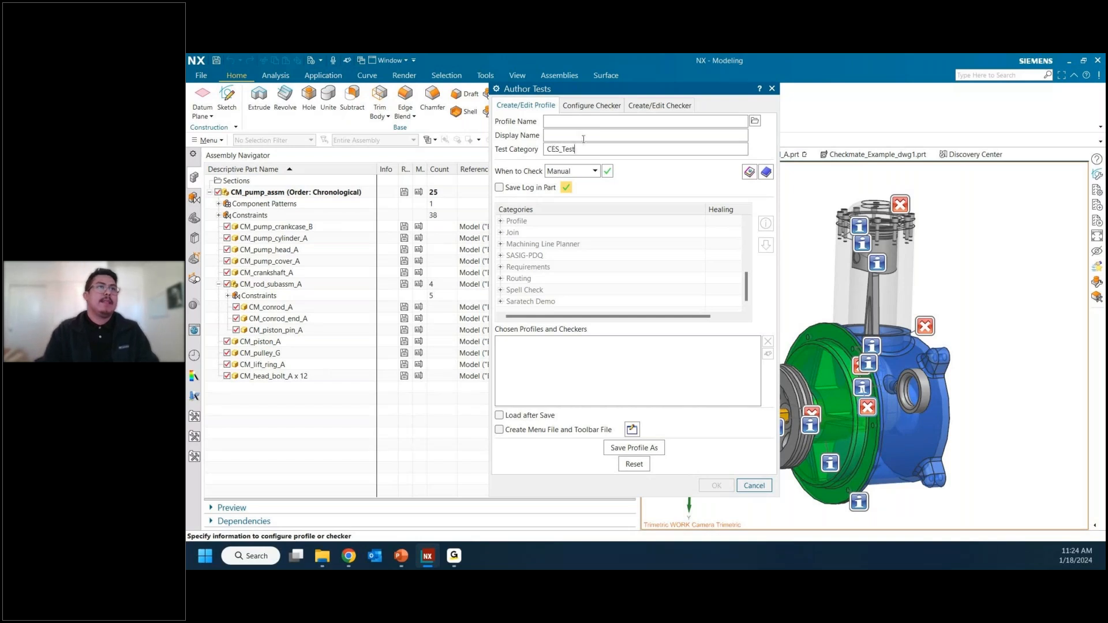
left_click(584, 137)
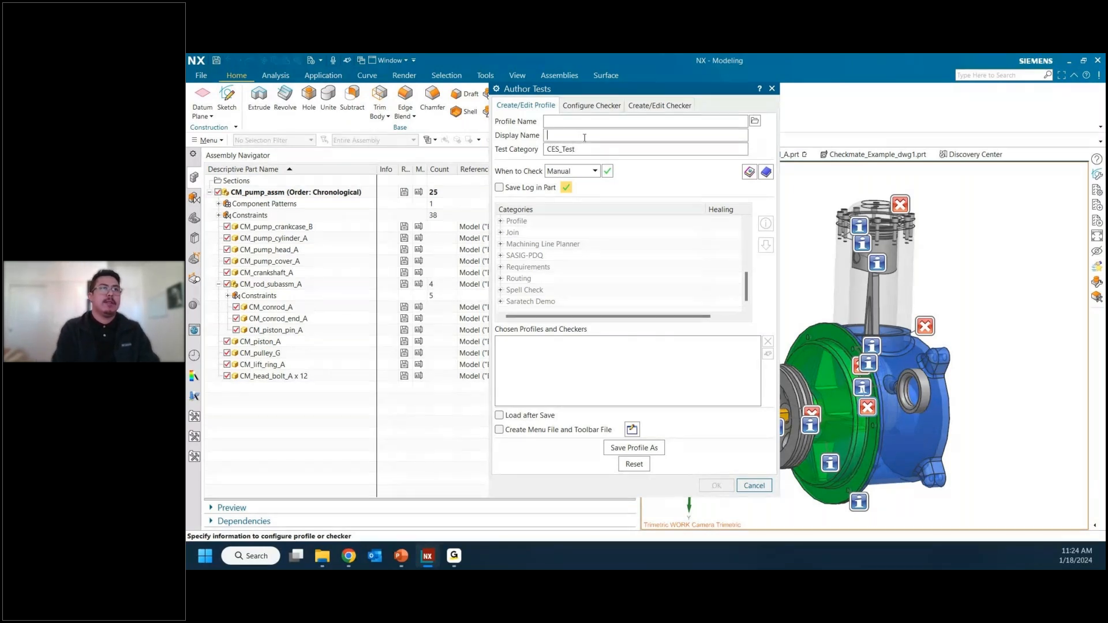
type("Test")
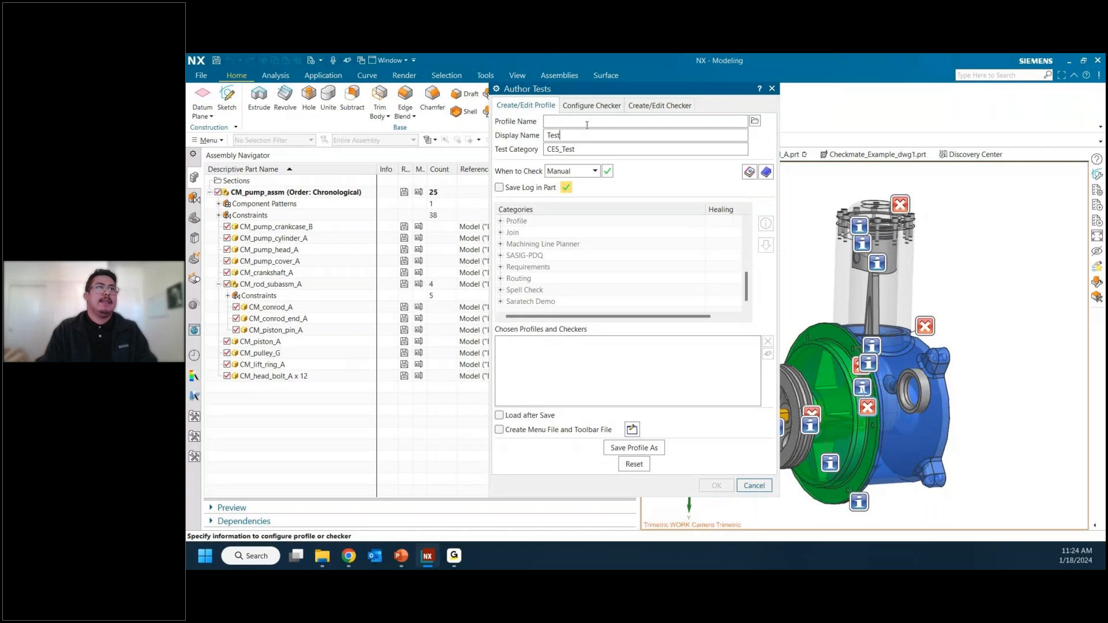
left_click(587, 123)
type("Test")
left_click(587, 137)
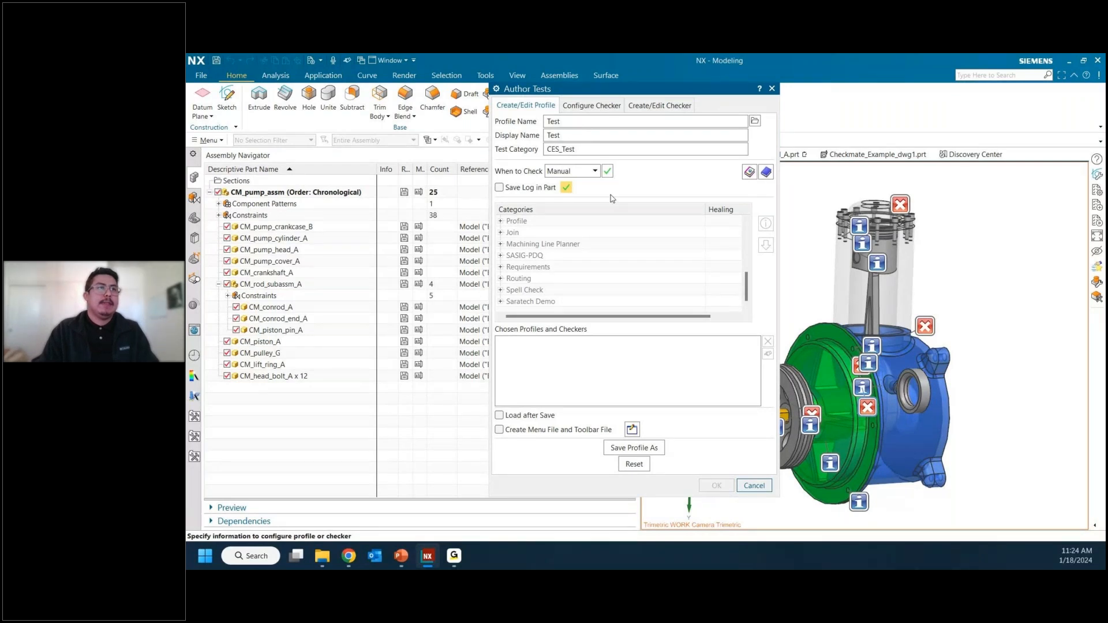
Step: Add the Modeling sketch checkers Check Fully Defined Sketch and Sketch With Auto Dimensions to the profile
scroll(515, 254, "up", 2)
scroll(516, 255, "up", 2)
left_click(501, 267)
left_click(510, 268)
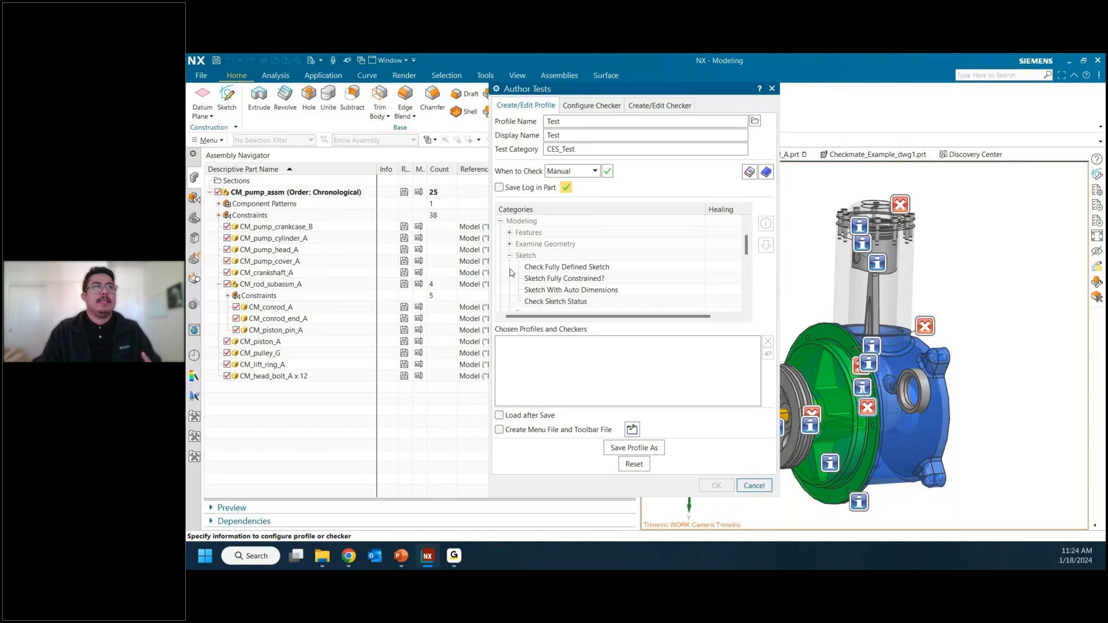
left_click(549, 269)
left_click(766, 245)
scroll(631, 280, "down", 1)
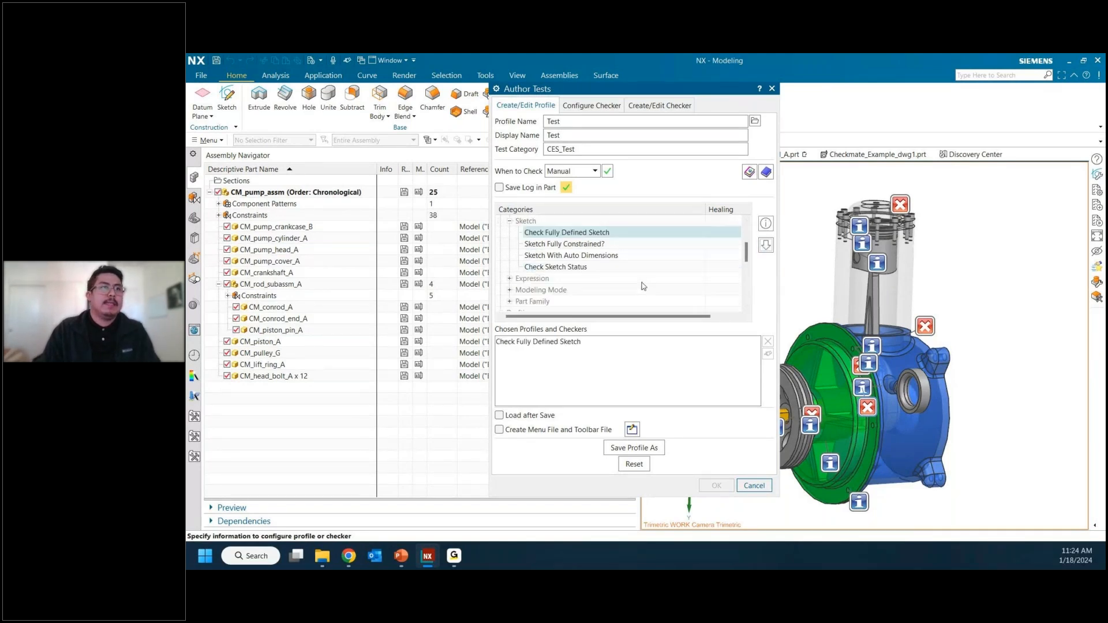
left_click(607, 258)
left_click(767, 245)
Step: Add the Examine Geometry checkers Bodies - Consistency and Edges - Tolerances to the profile
scroll(537, 286, "down", 1)
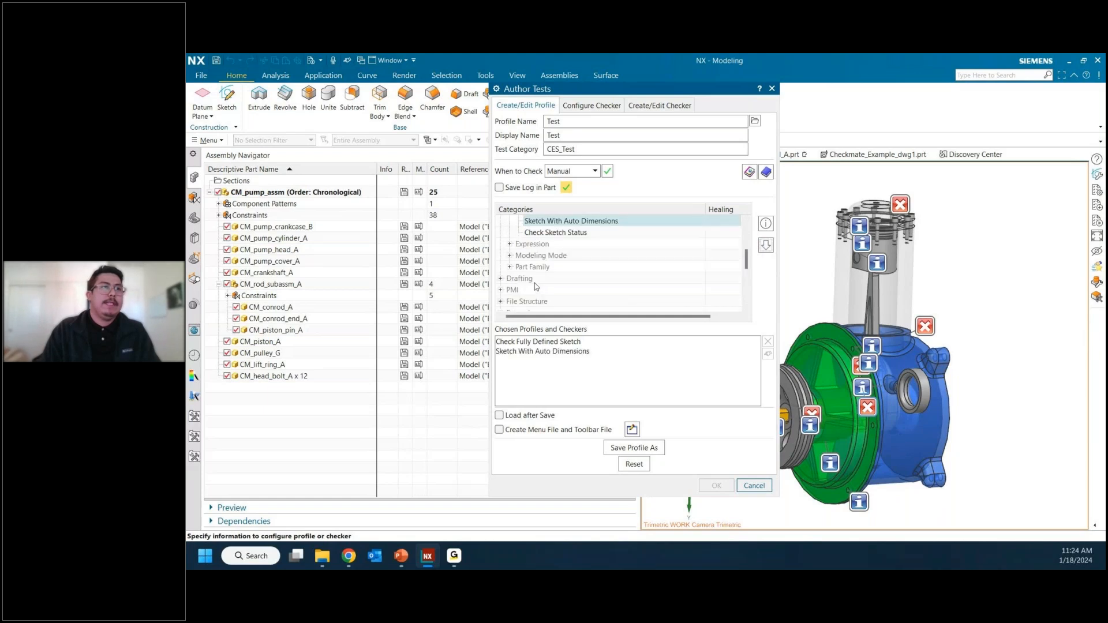
scroll(536, 286, "up", 2)
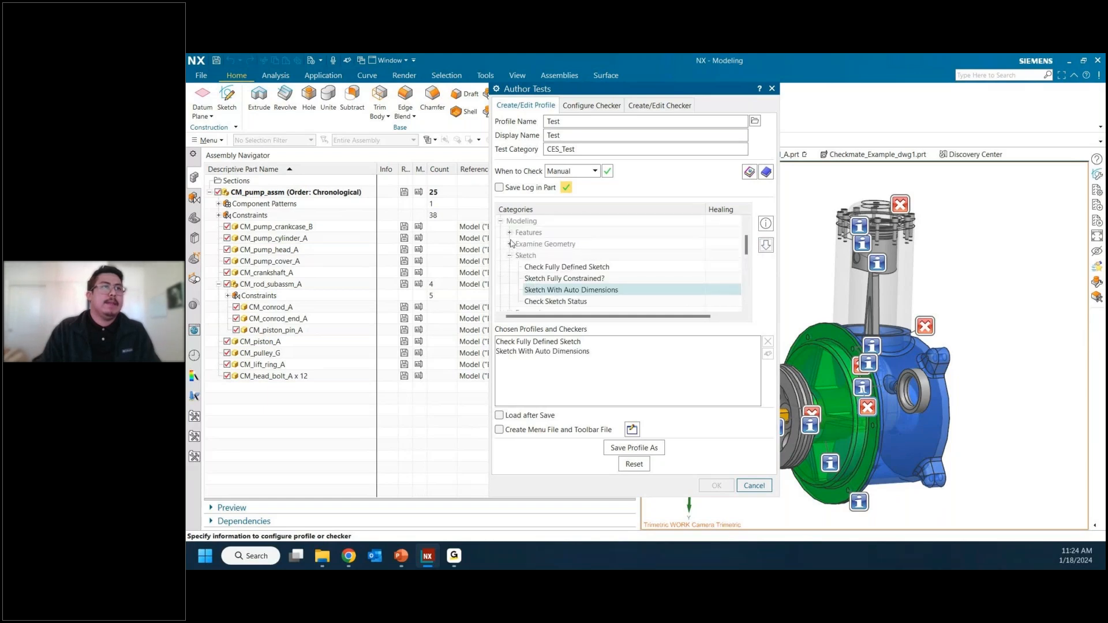
scroll(512, 247, "up", 2)
left_click(555, 233)
left_click(766, 245)
left_click(620, 268)
left_click(613, 279)
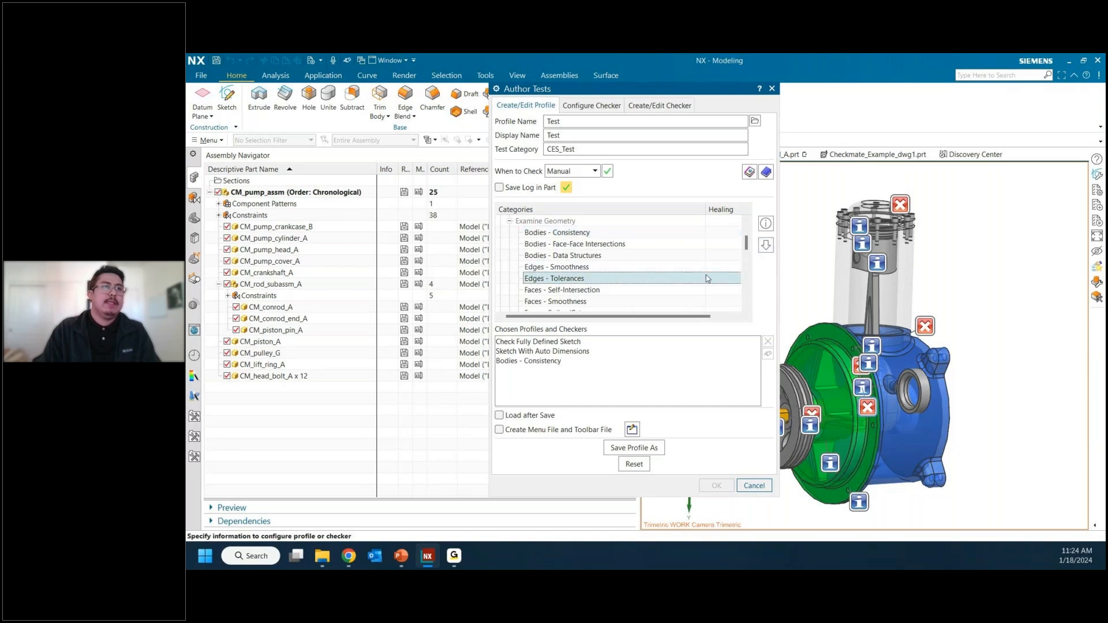
left_click(766, 245)
Step: Add the Check Feature Rollback checker from the Modeling Features category to the profile
scroll(583, 264, "up", 5)
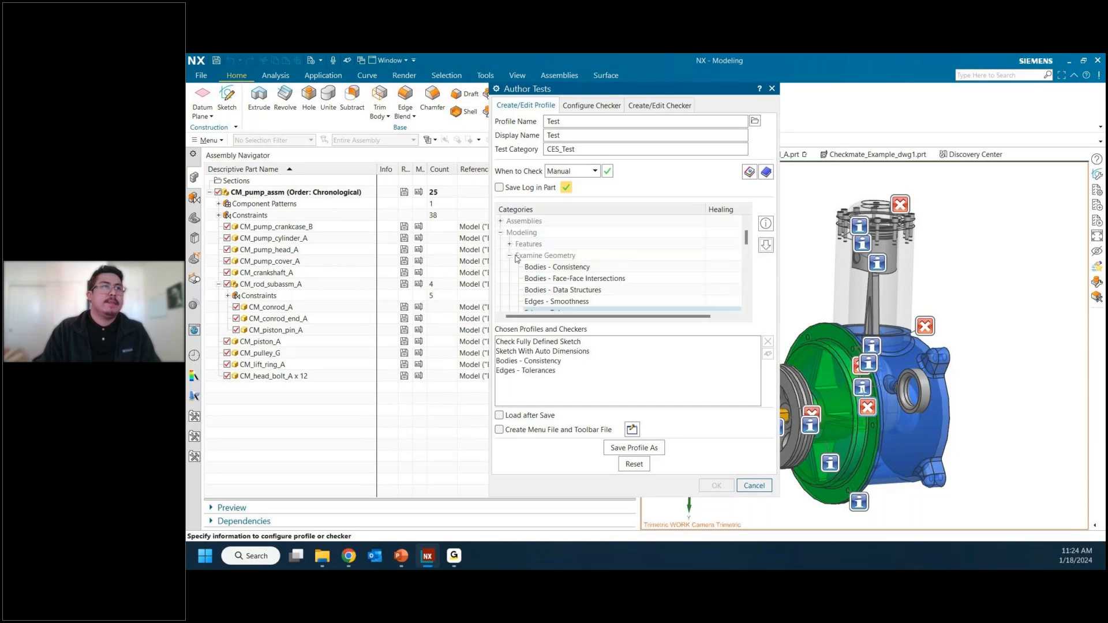
scroll(559, 269, "down", 1)
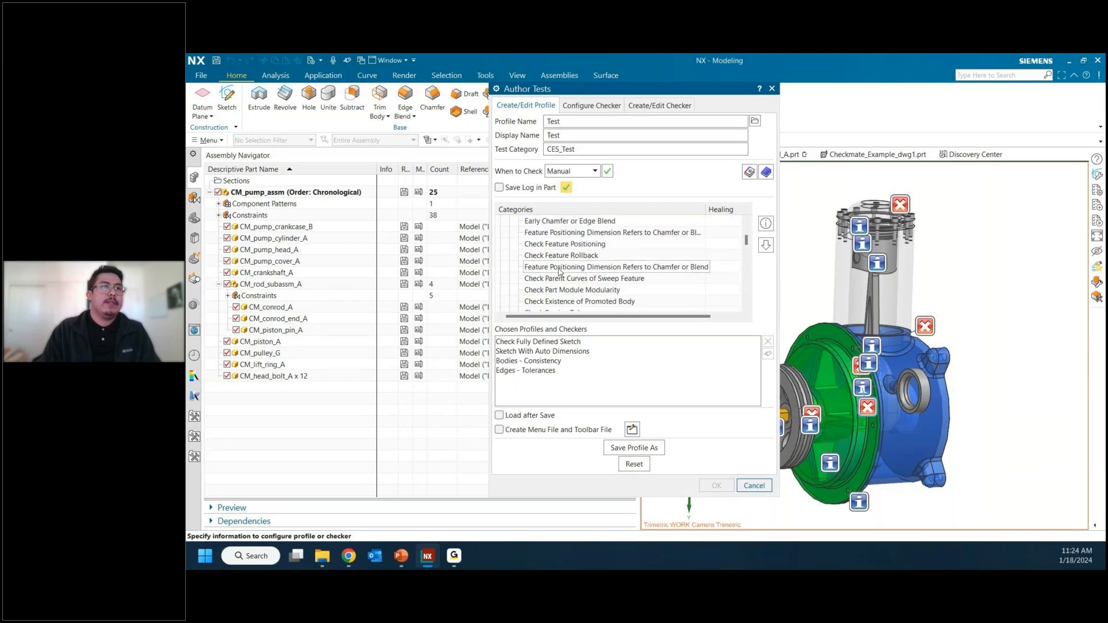
left_click(563, 256)
left_click(766, 246)
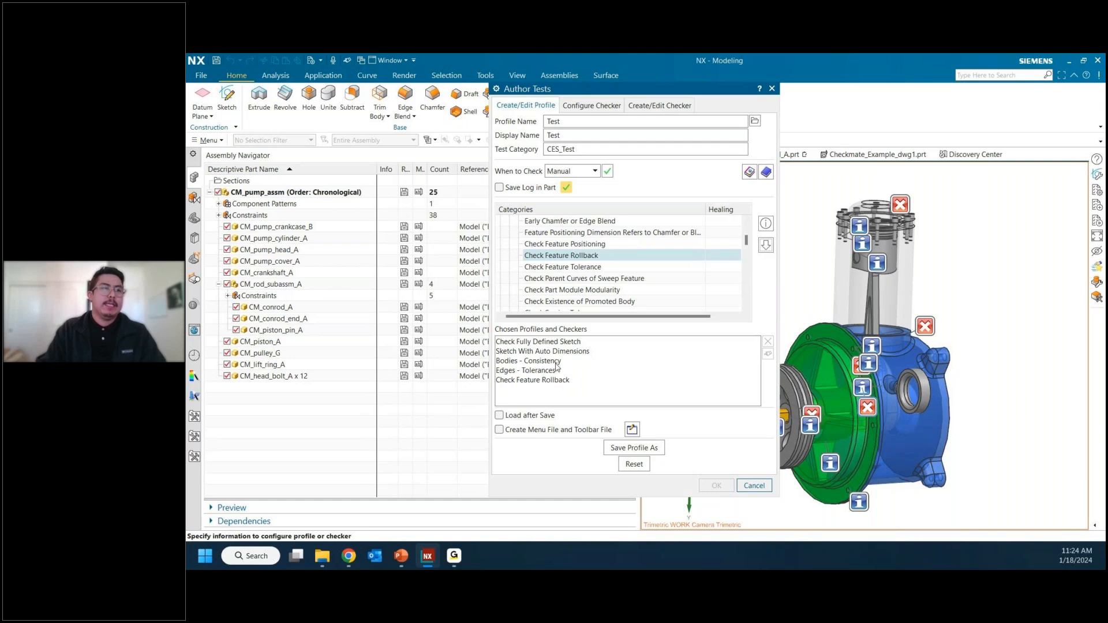
Step: Save the profile as Test.dfa in the Checkmate Files folder and close the Author Tests dialog
left_click(649, 450)
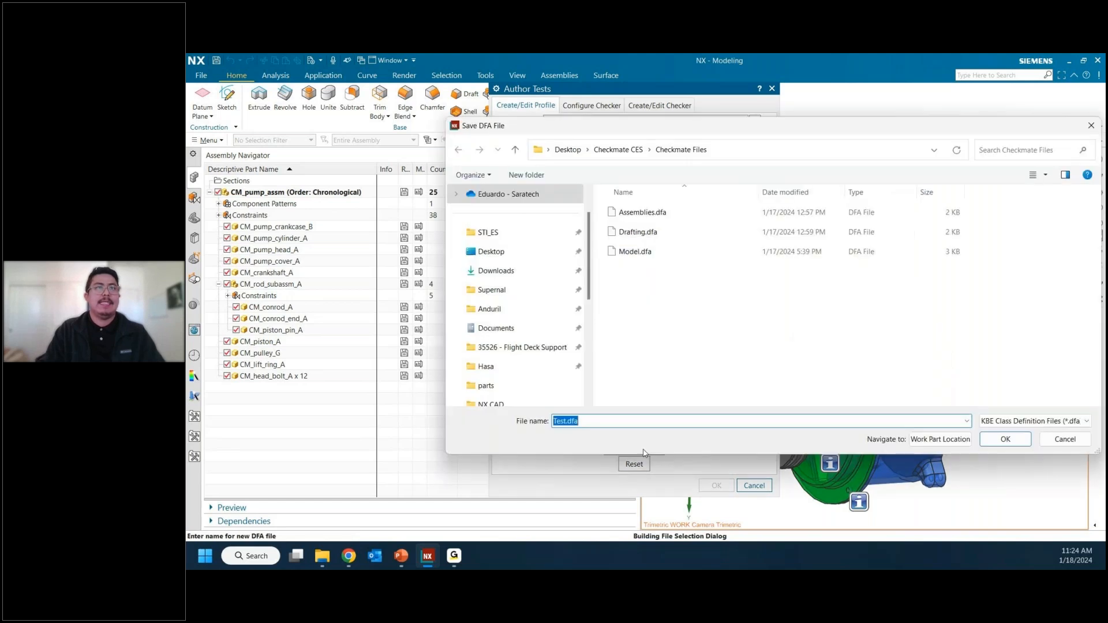
left_click(567, 422)
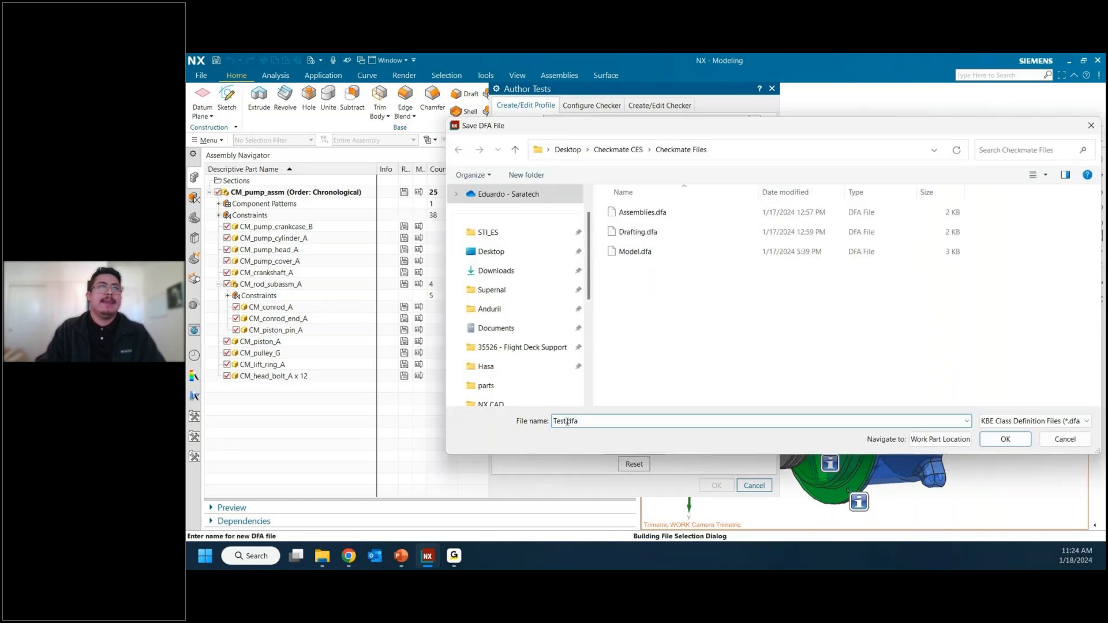
left_click_drag(567, 422, 543, 423)
left_click(584, 422)
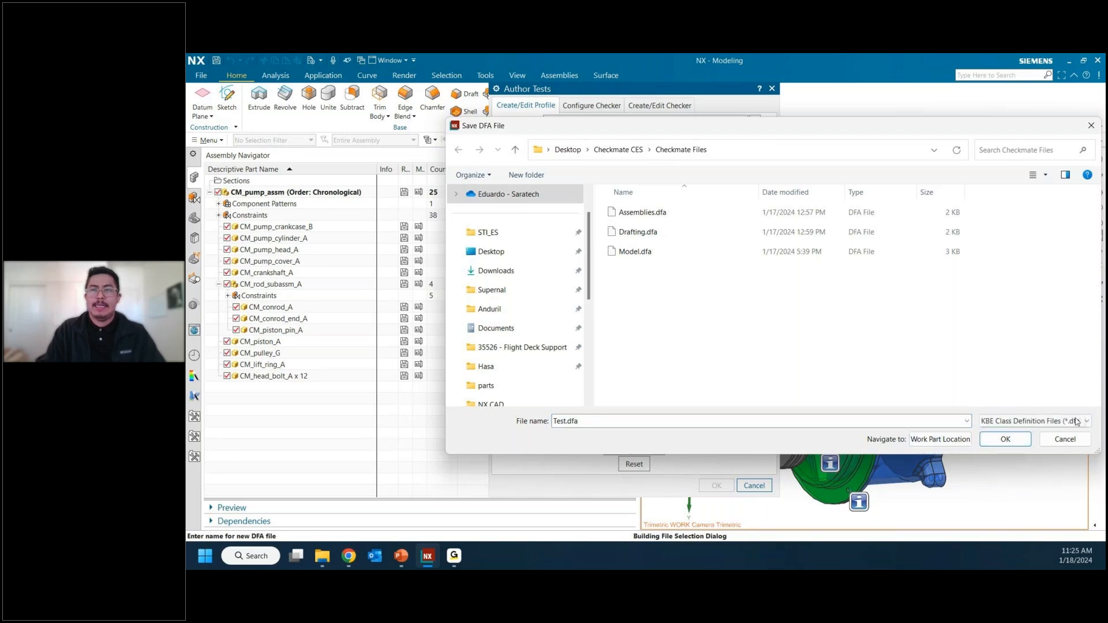
left_click(1004, 440)
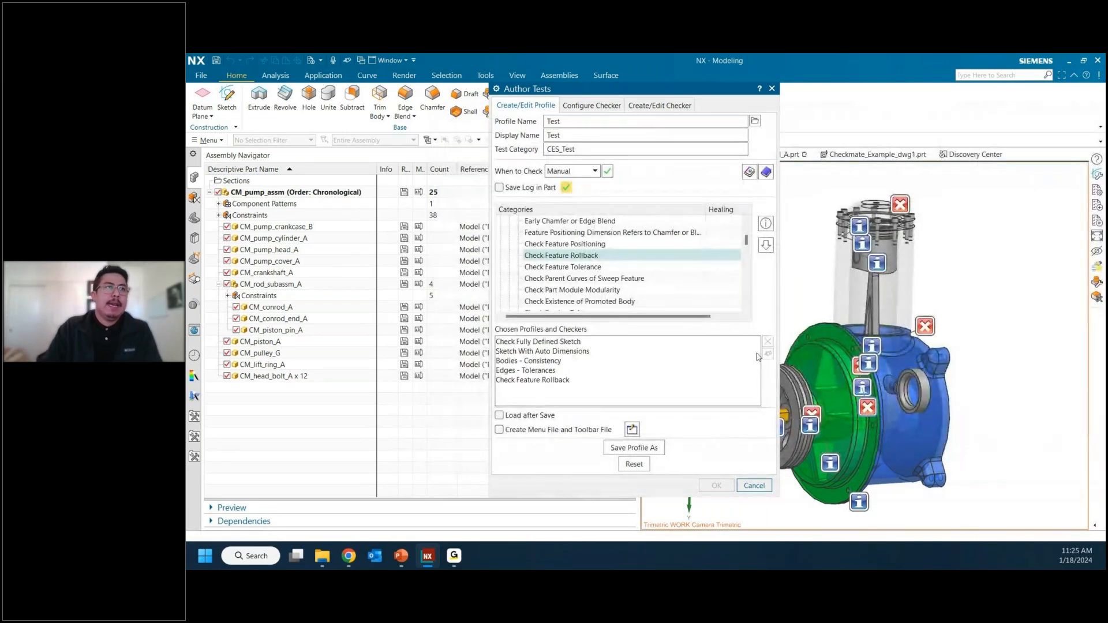
left_click(755, 486)
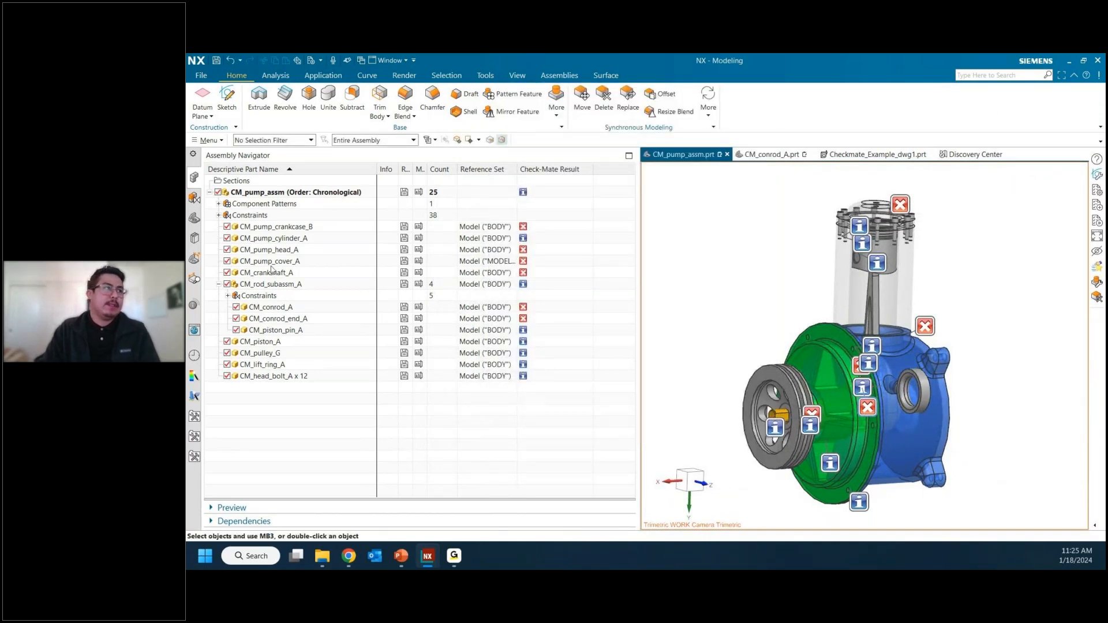
Step: Open the Check-Mate test setup from its results settings and select the Test profile in the CES_Test category
left_click(195, 305)
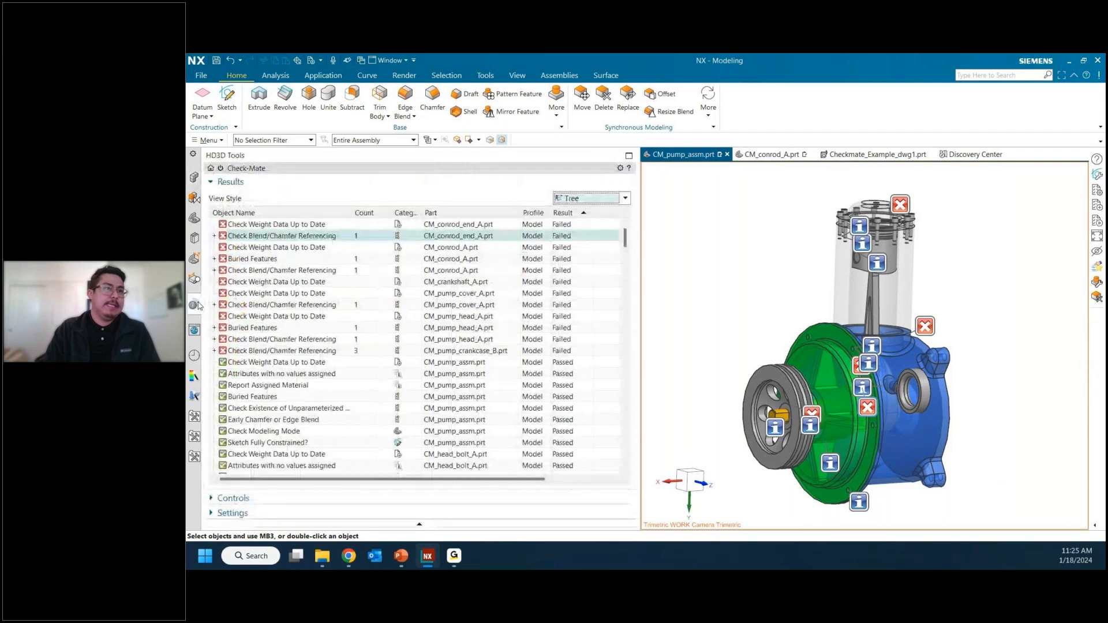
left_click(546, 515)
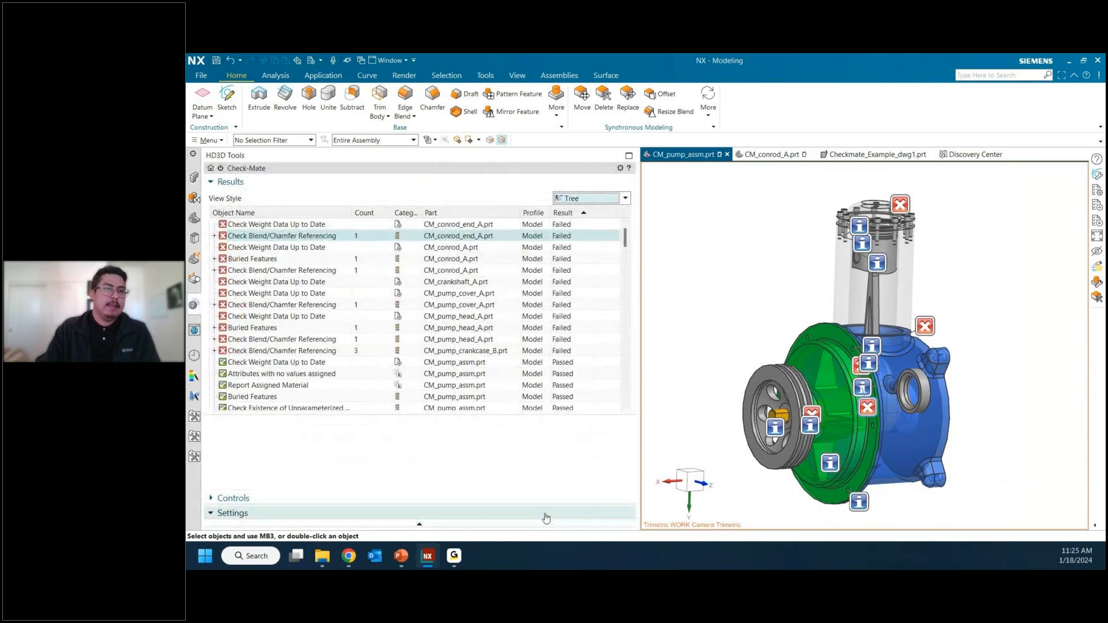
left_click(613, 508)
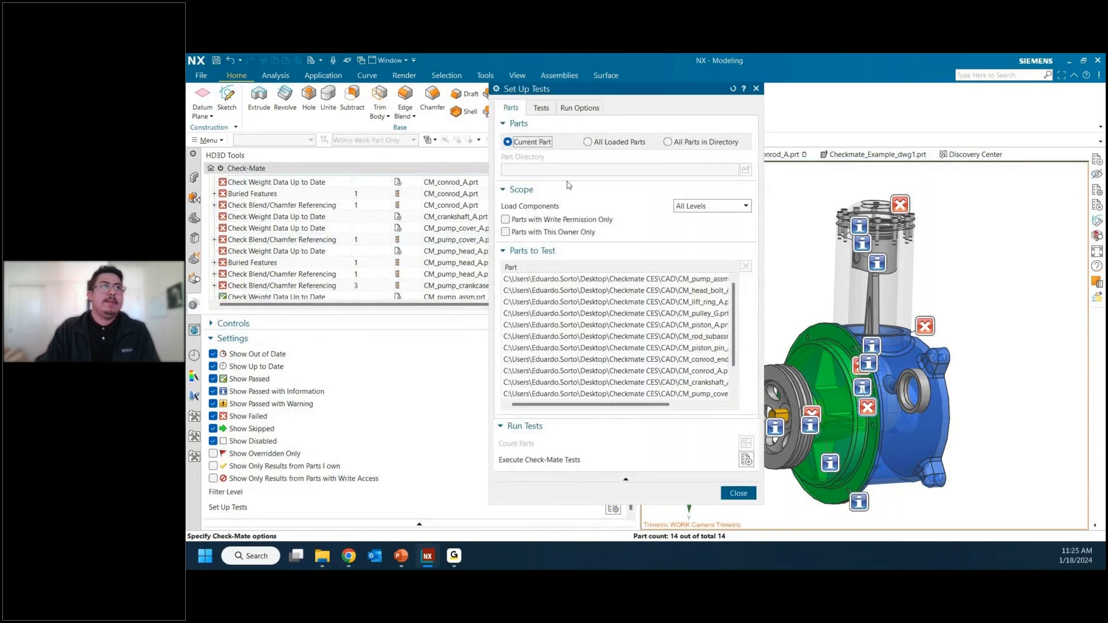
left_click(541, 108)
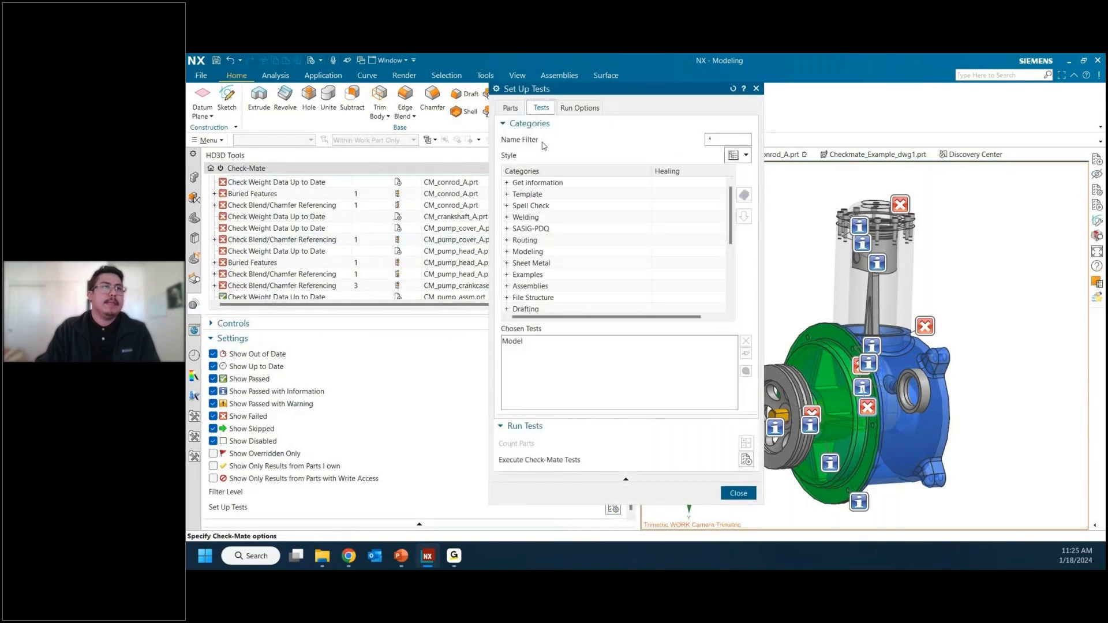
scroll(546, 260, "down", 4)
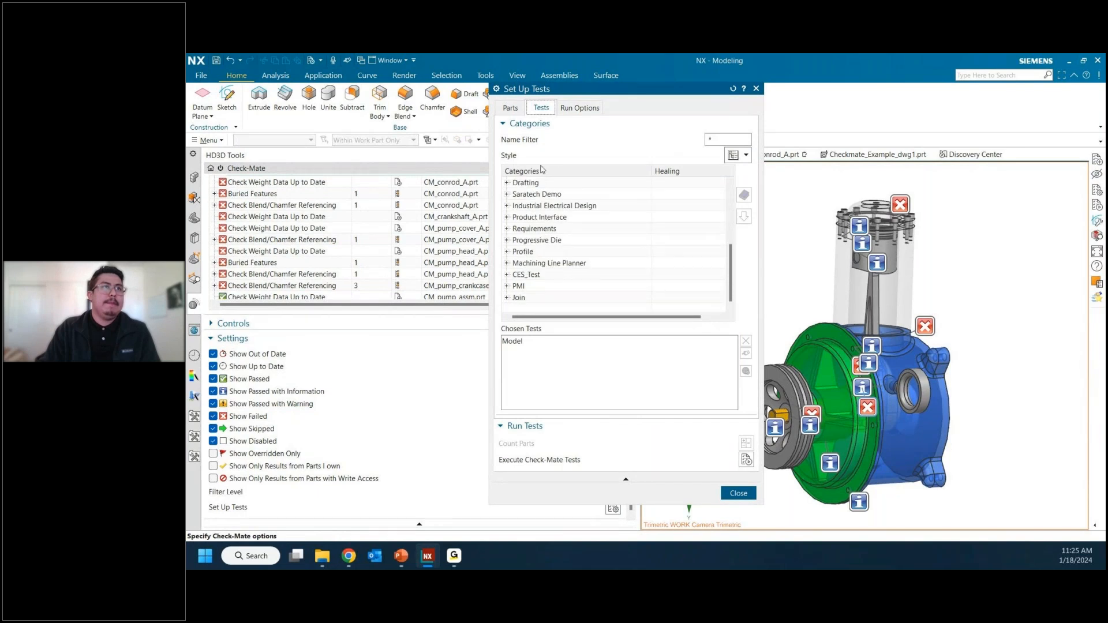
left_click(506, 275)
left_click(545, 287)
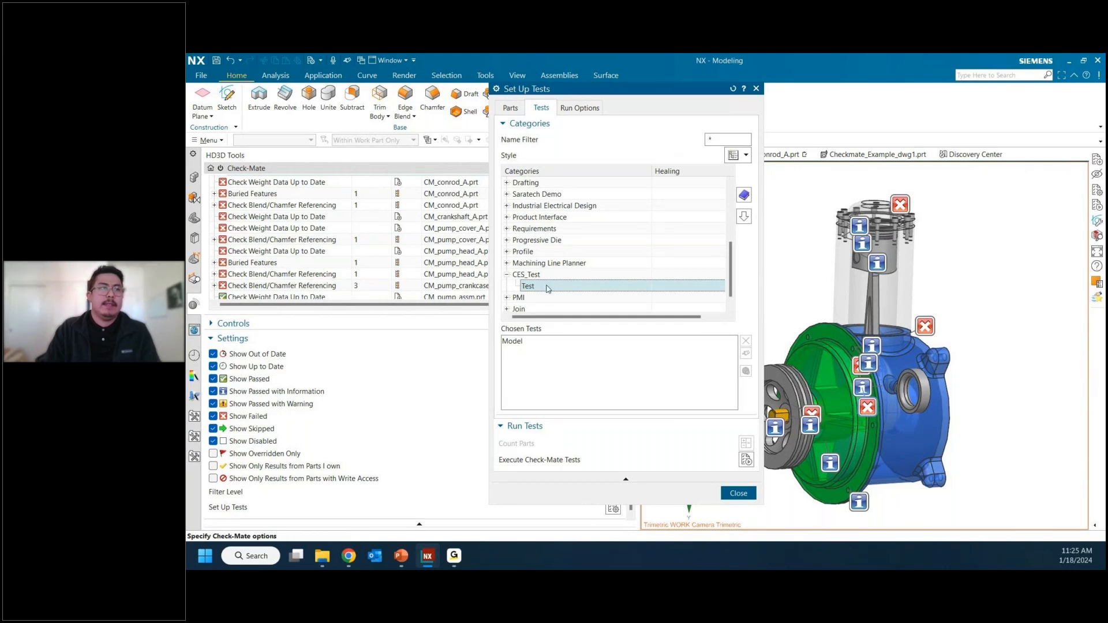
Step: Remove the Model test from the chosen tests and add the Test profile from the CES_Test category in its place
left_click(528, 342)
left_click(746, 342)
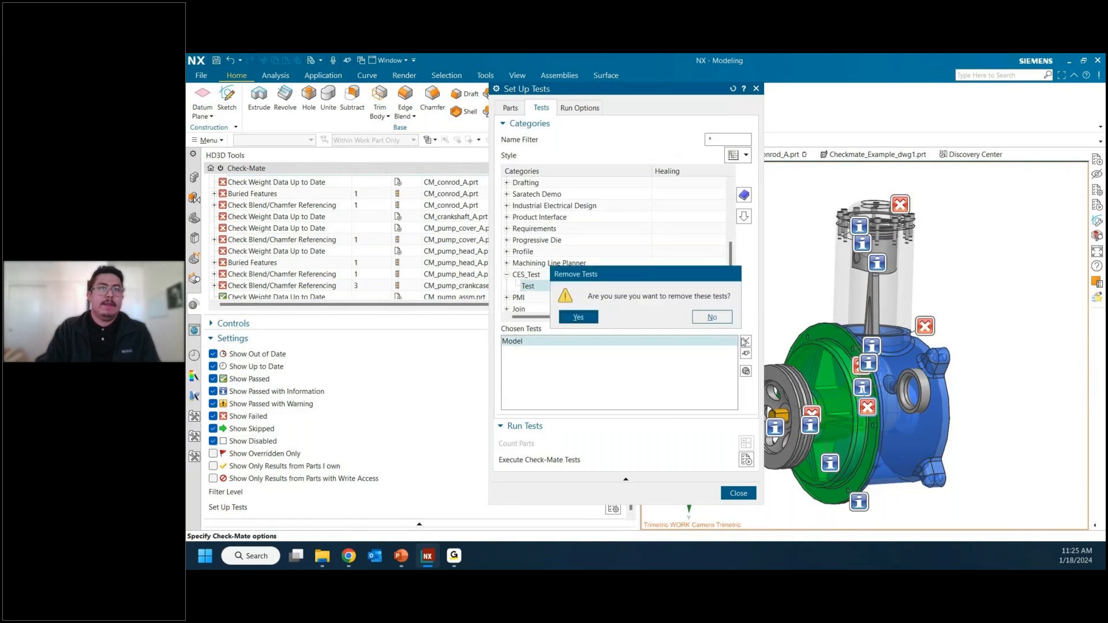
left_click(595, 321)
left_click(745, 217)
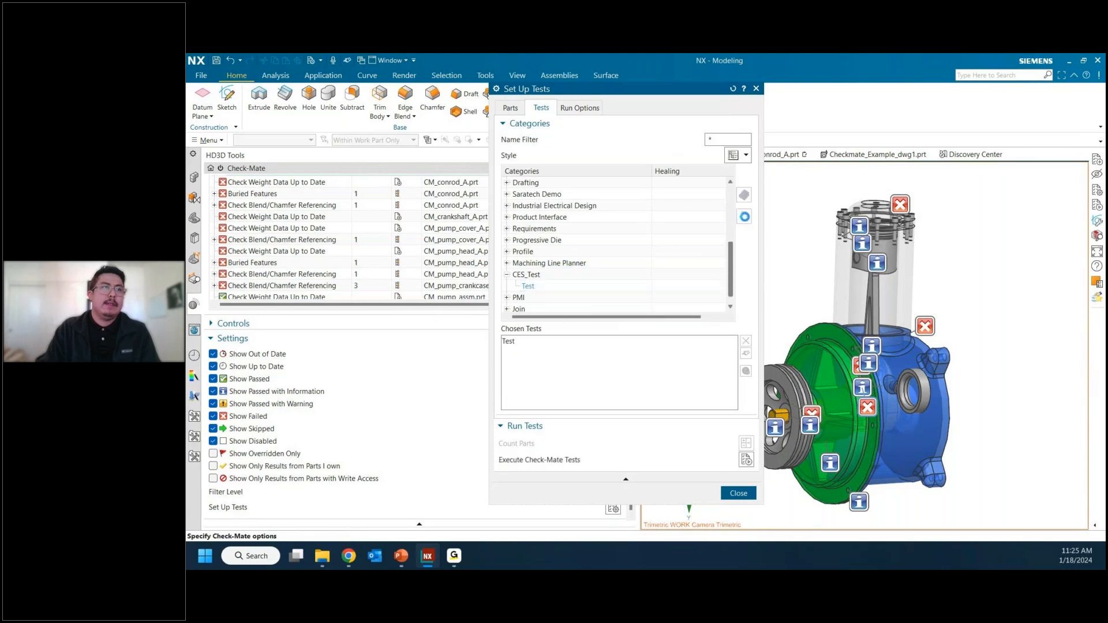
left_click(519, 343)
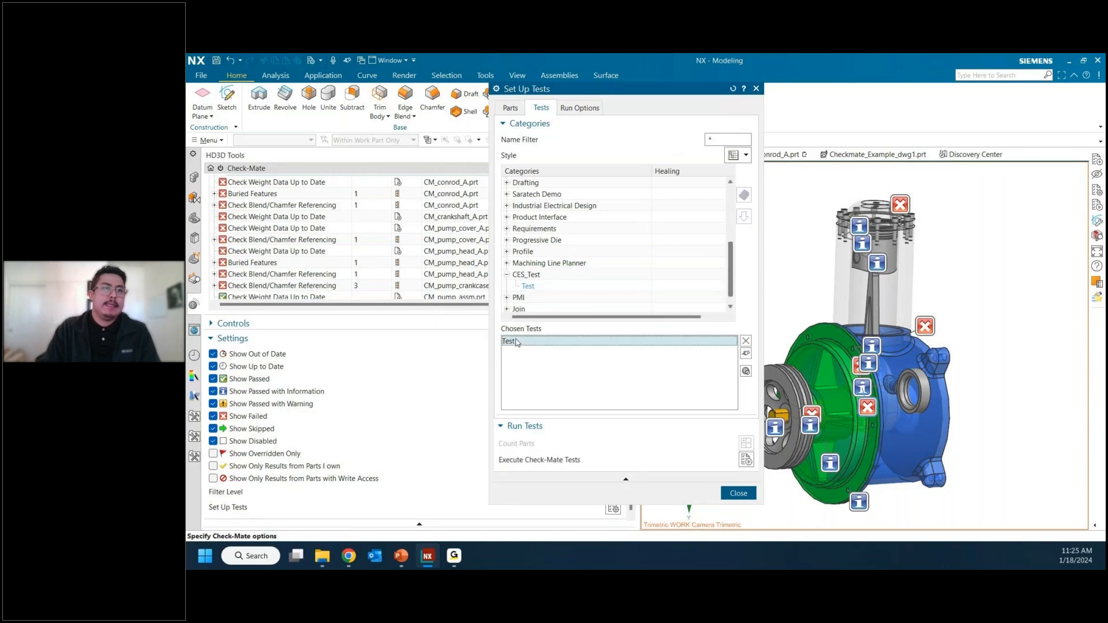
Step: List the checkers in the CES_Test category's Test profile, examine them, and close the listing and the test setup
right_click(538, 287)
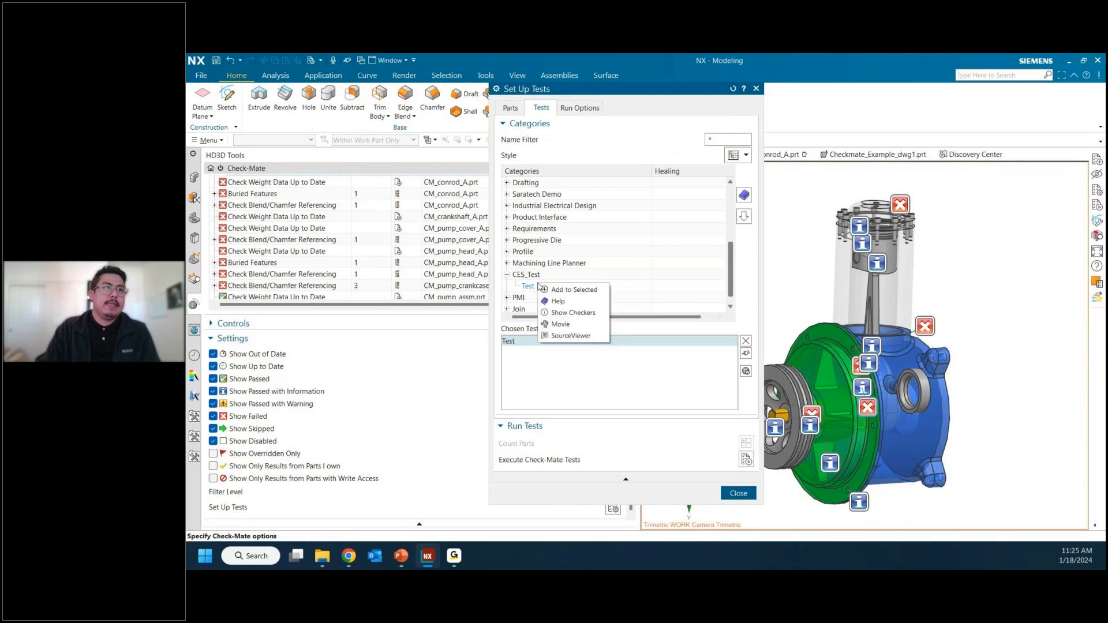
left_click(577, 315)
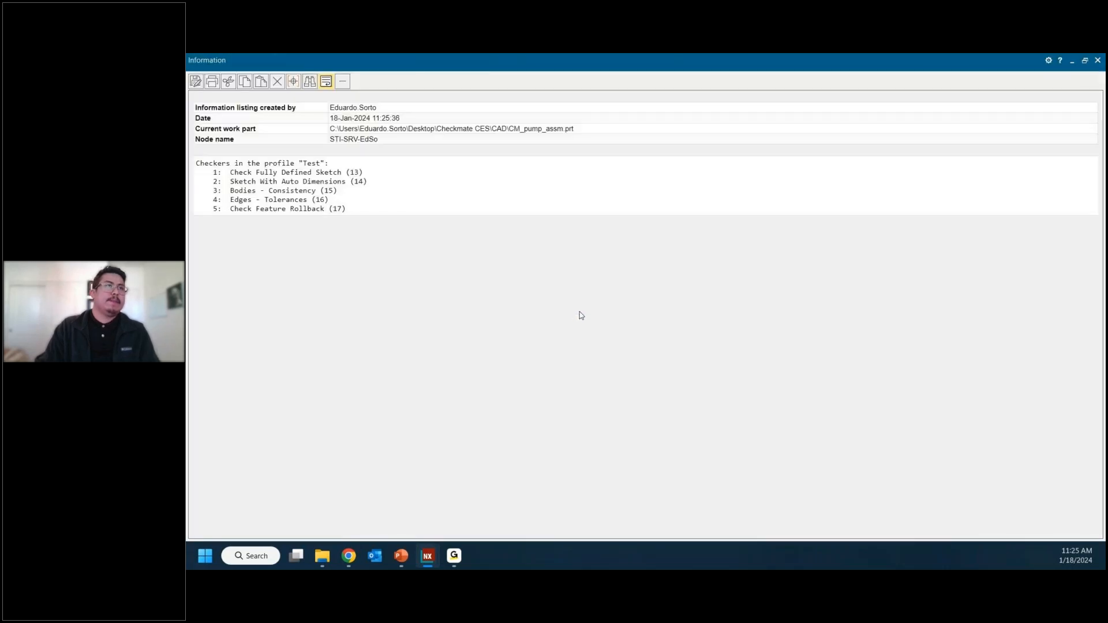
left_click_drag(377, 215, 200, 172)
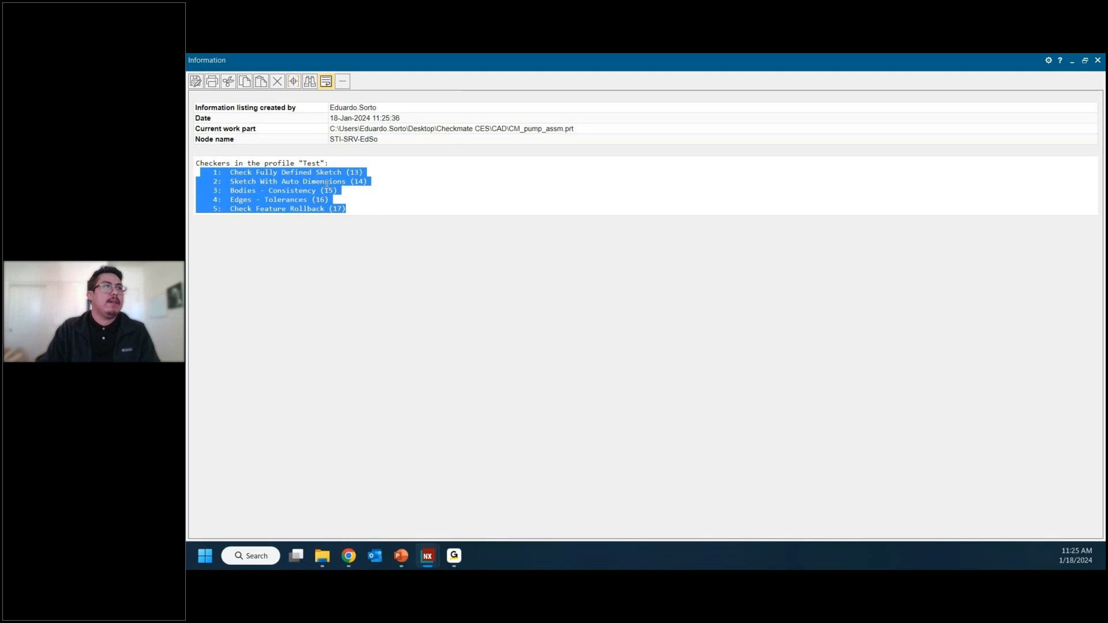
left_click(328, 185)
left_click(382, 208)
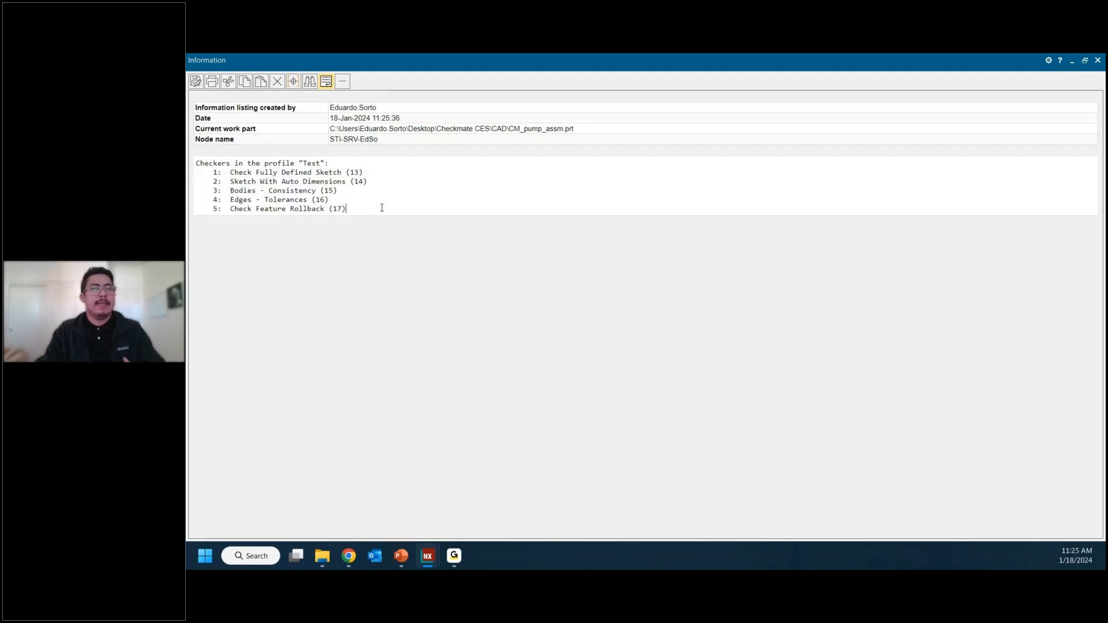
double_click(978, 63)
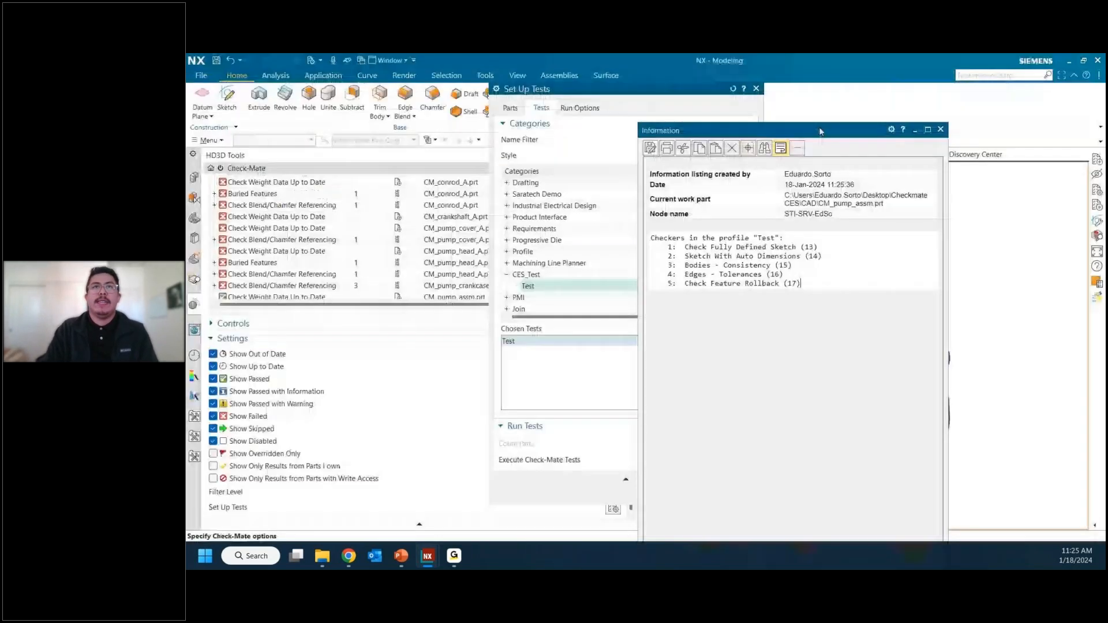
left_click(941, 129)
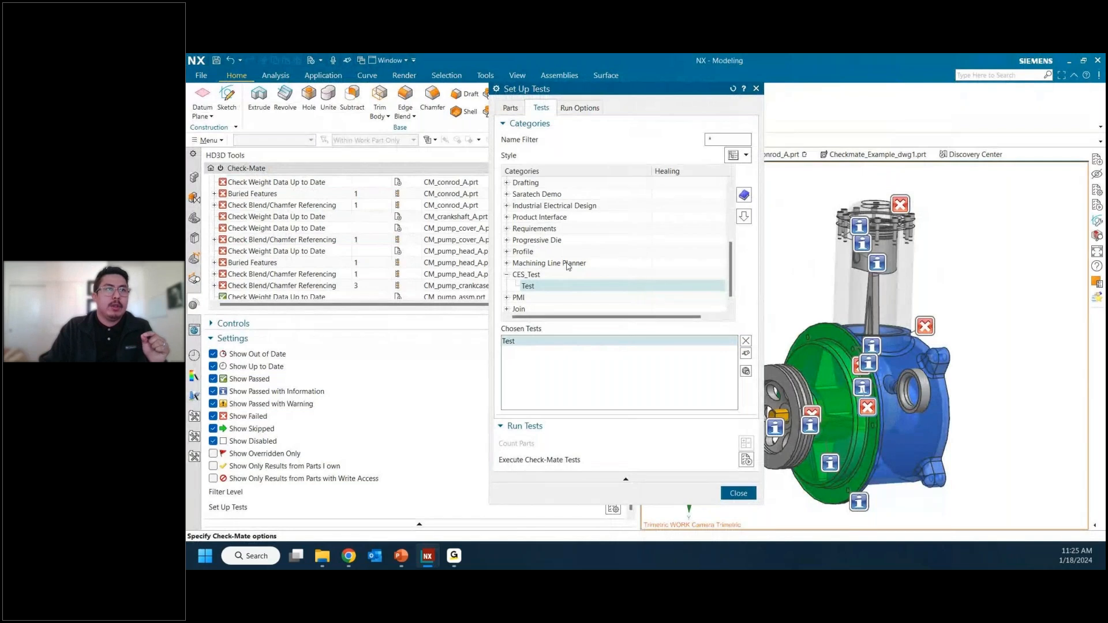
left_click(756, 89)
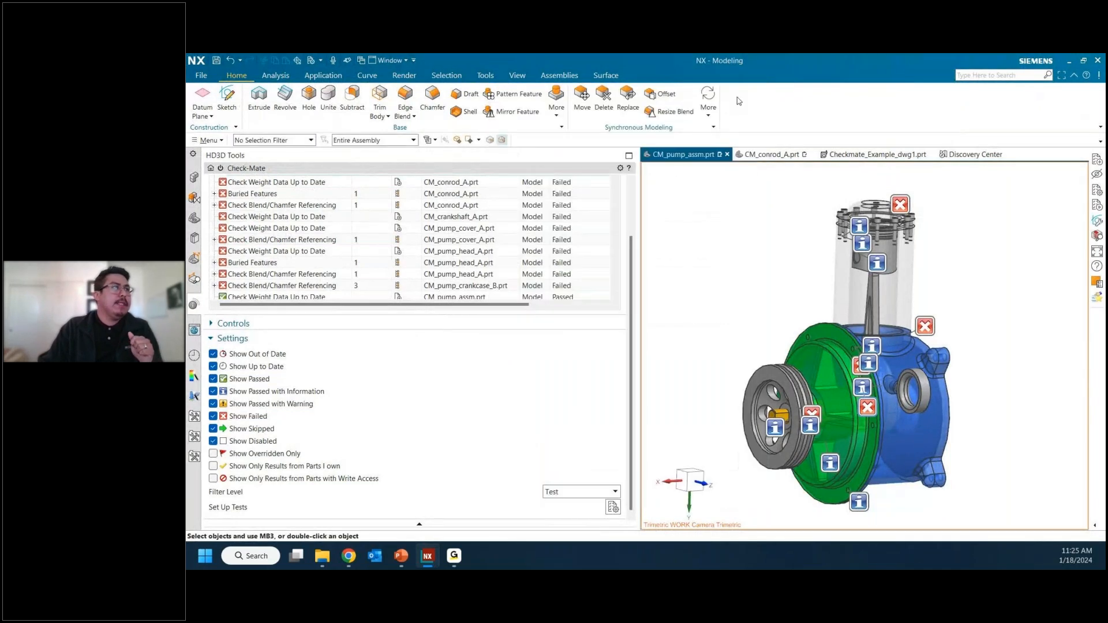
Step: Examine the Windows path of the Check-Mate User Directory in the Customer Defaults for Analysis, and close without changes
left_click(198, 77)
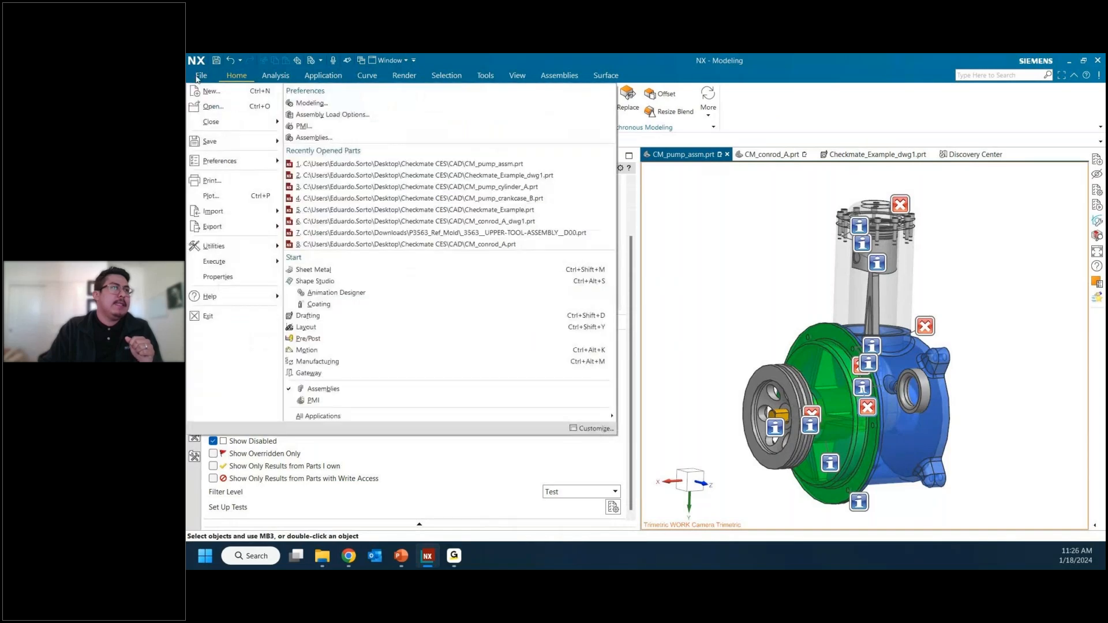
mouse_move(231, 246)
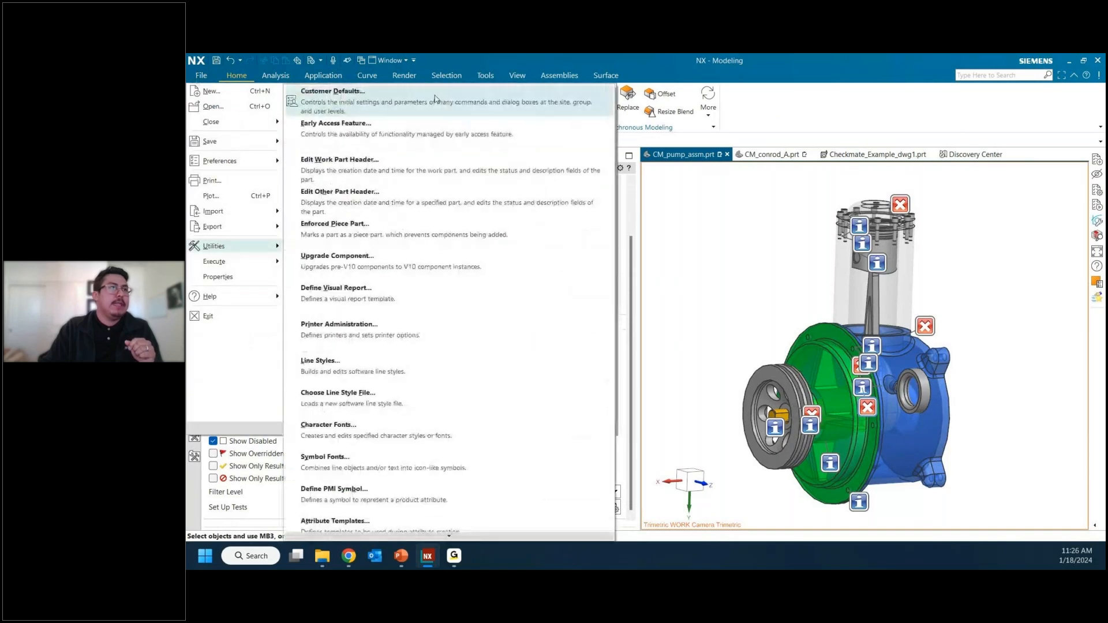
left_click(436, 99)
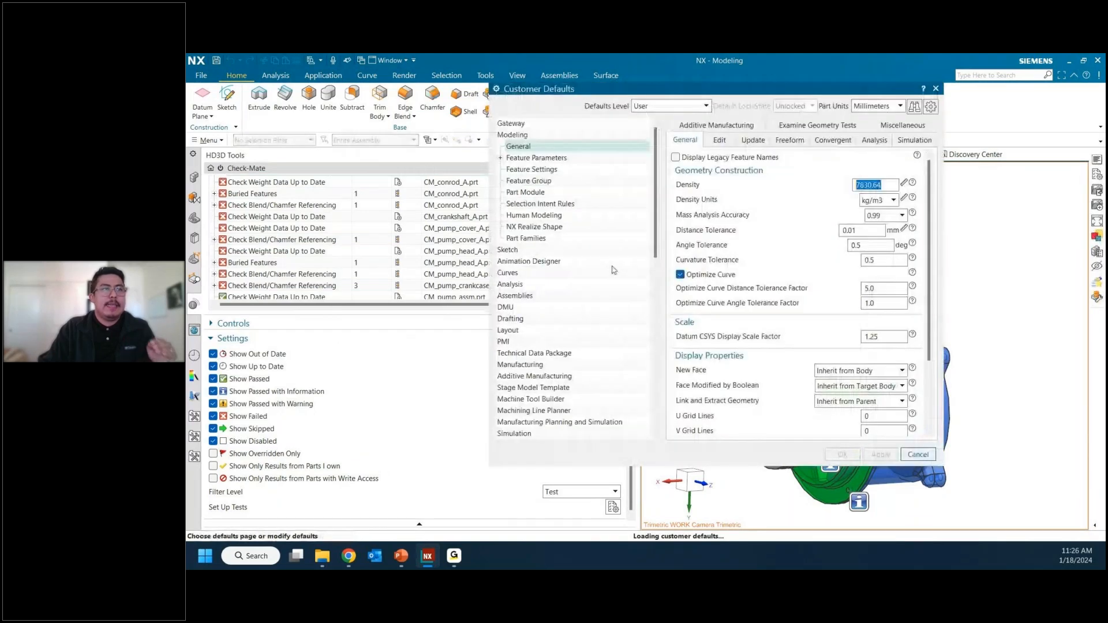
left_click(510, 284)
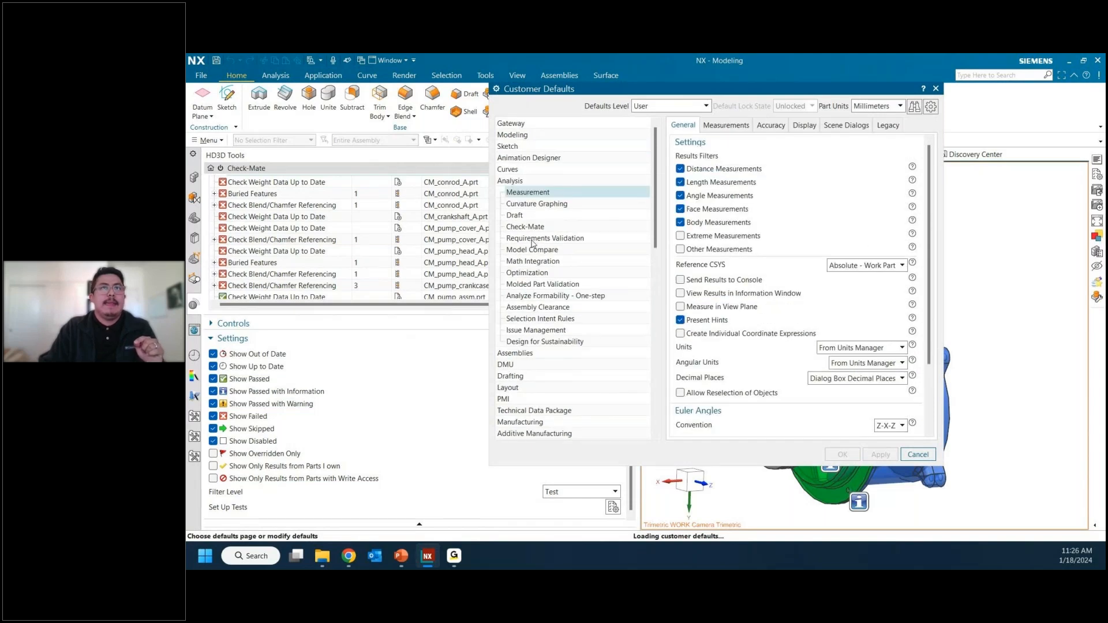
left_click(528, 229)
left_click_drag(707, 203, 855, 206)
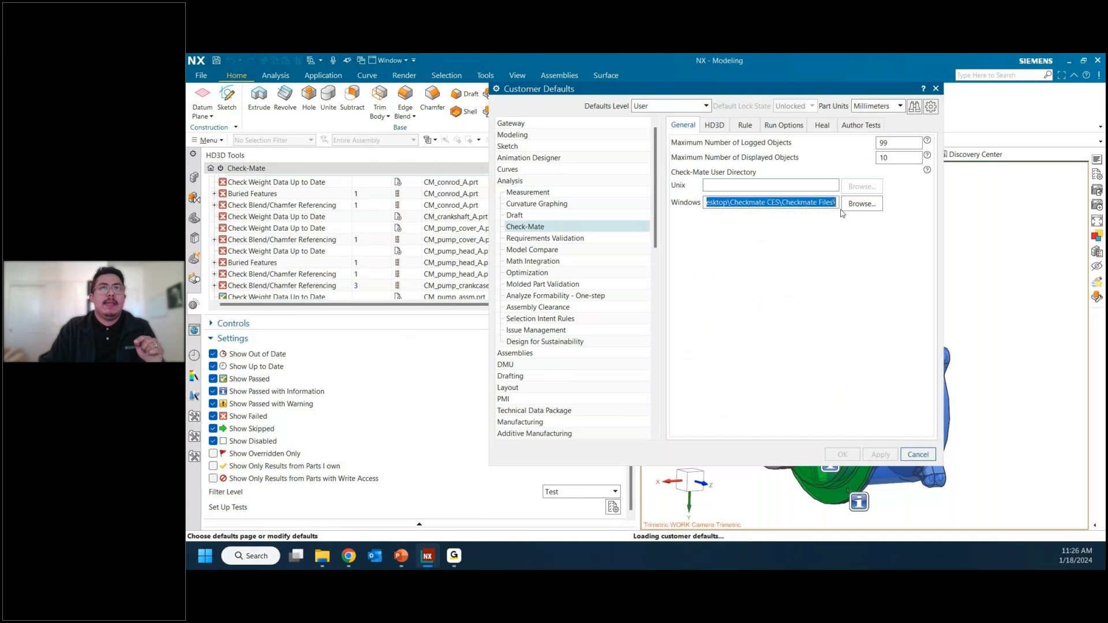
left_click(796, 203)
left_click_drag(783, 203, 834, 204)
left_click(834, 204)
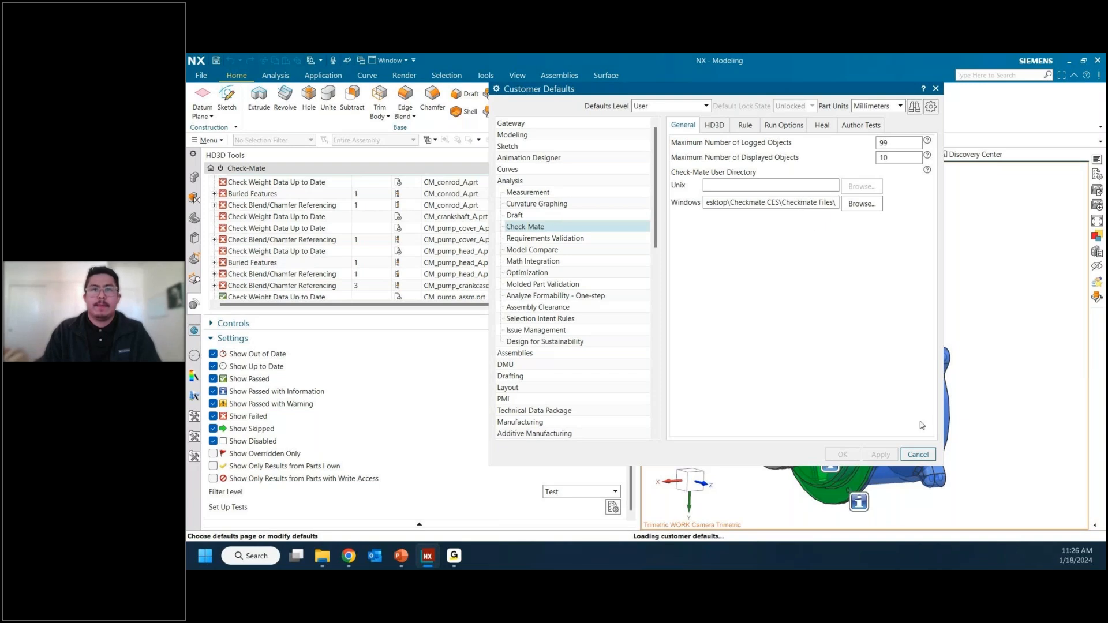
left_click(919, 455)
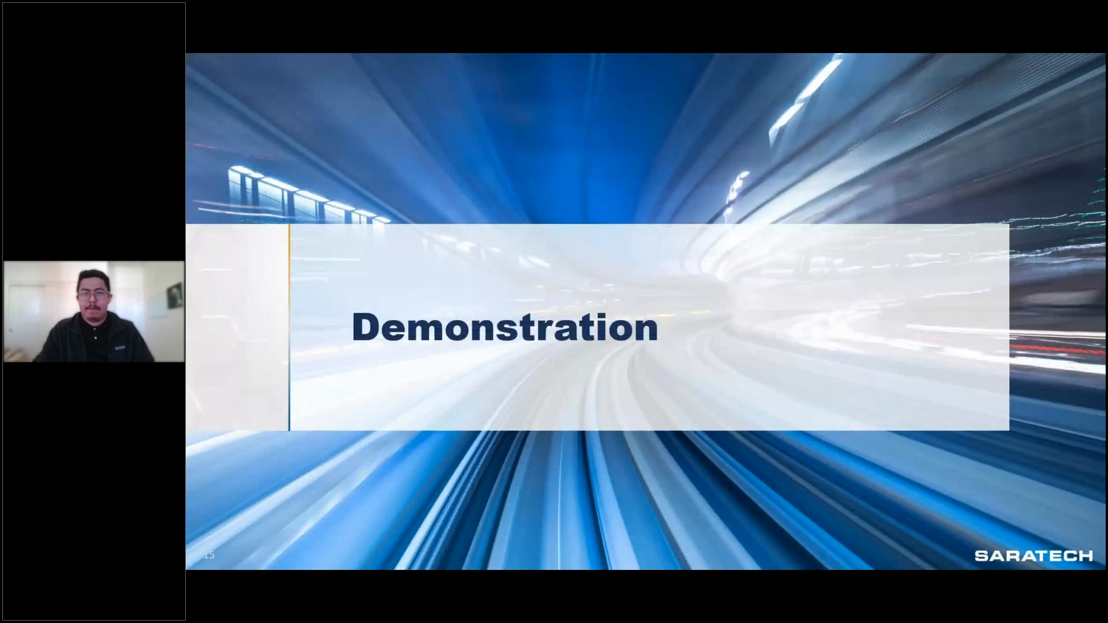
key("Right")
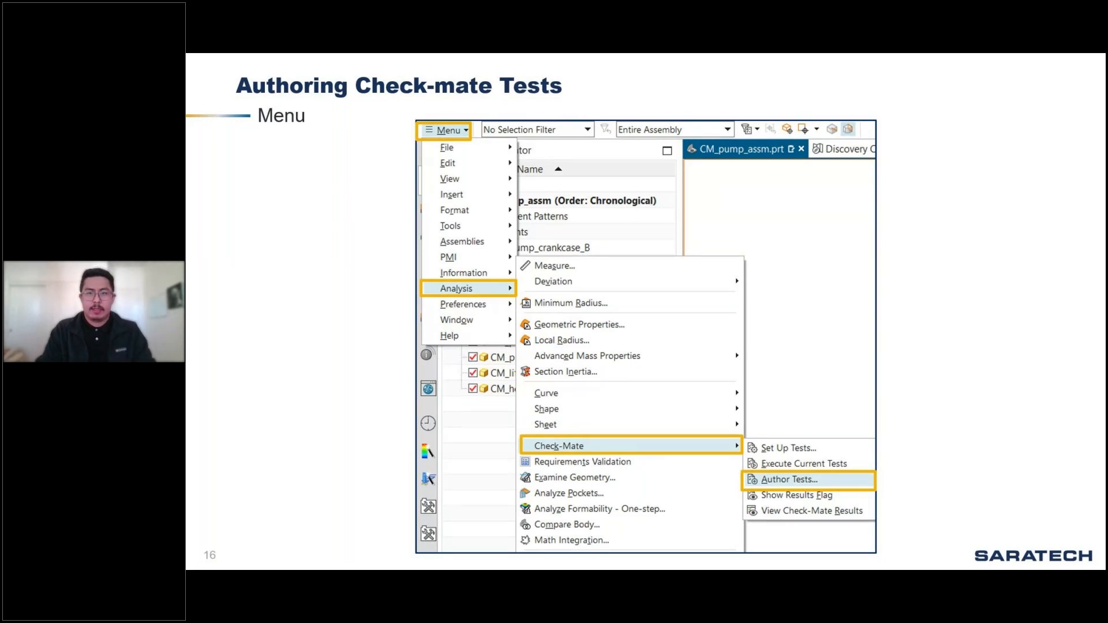
key("Right")
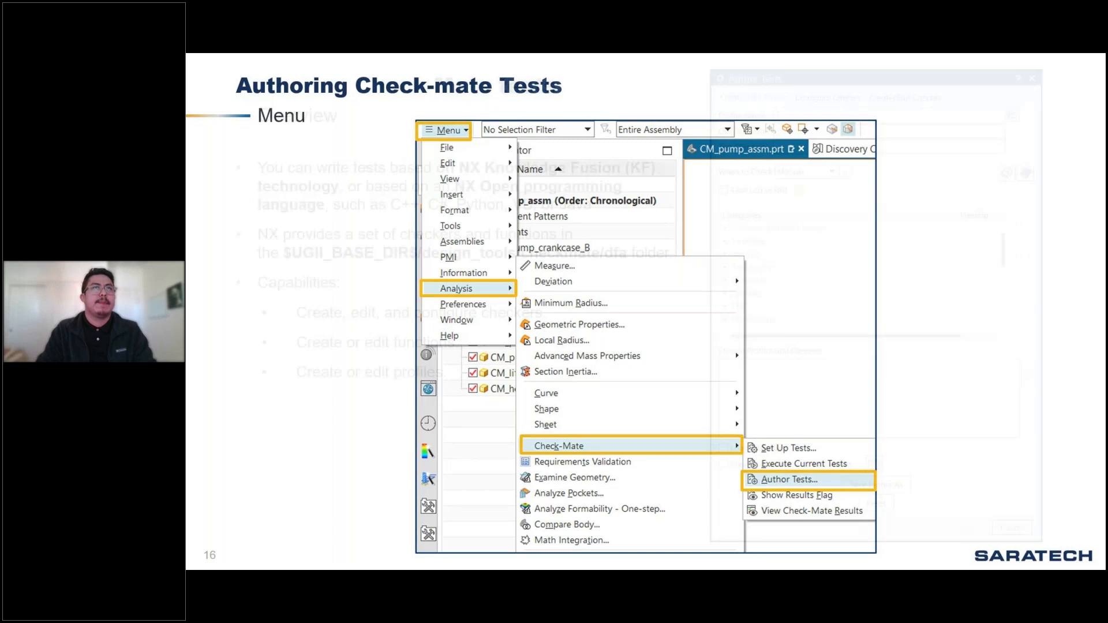
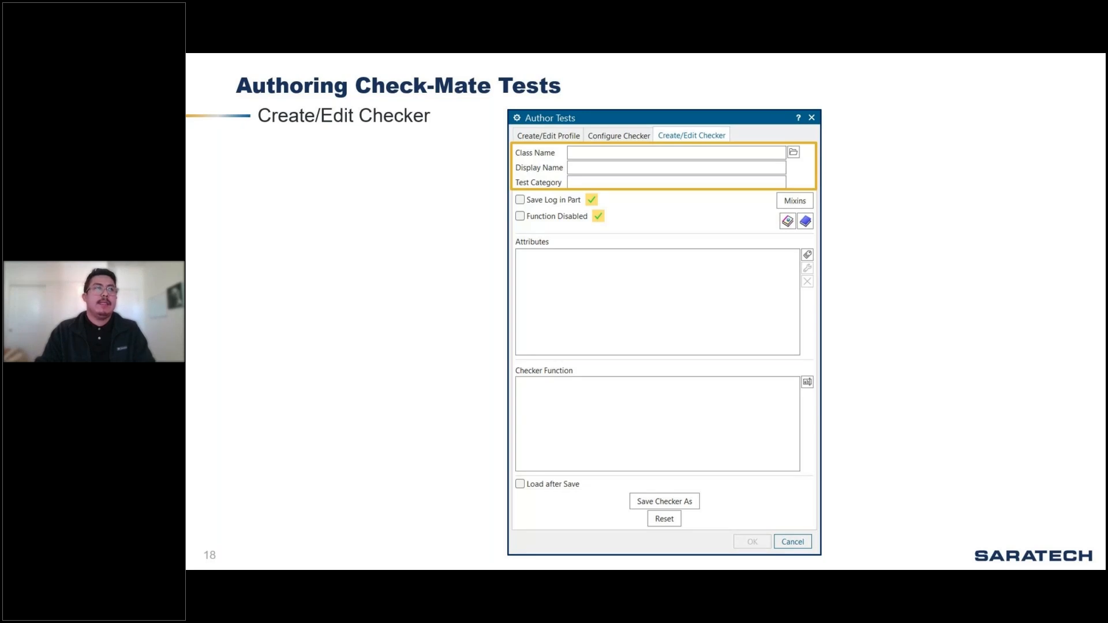
key("Right")
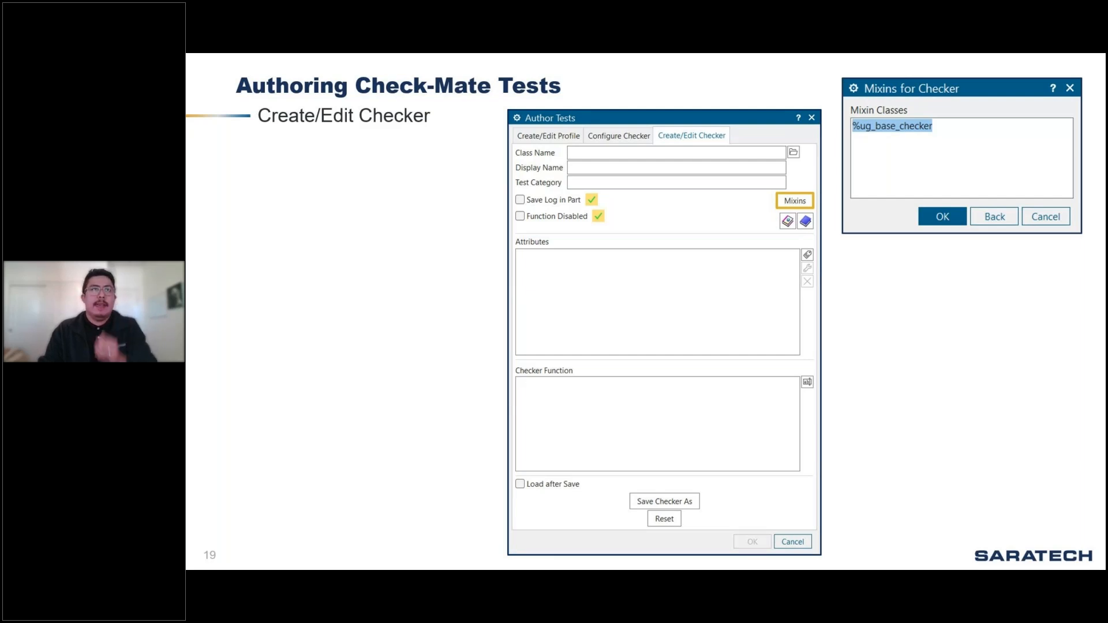
key("Right")
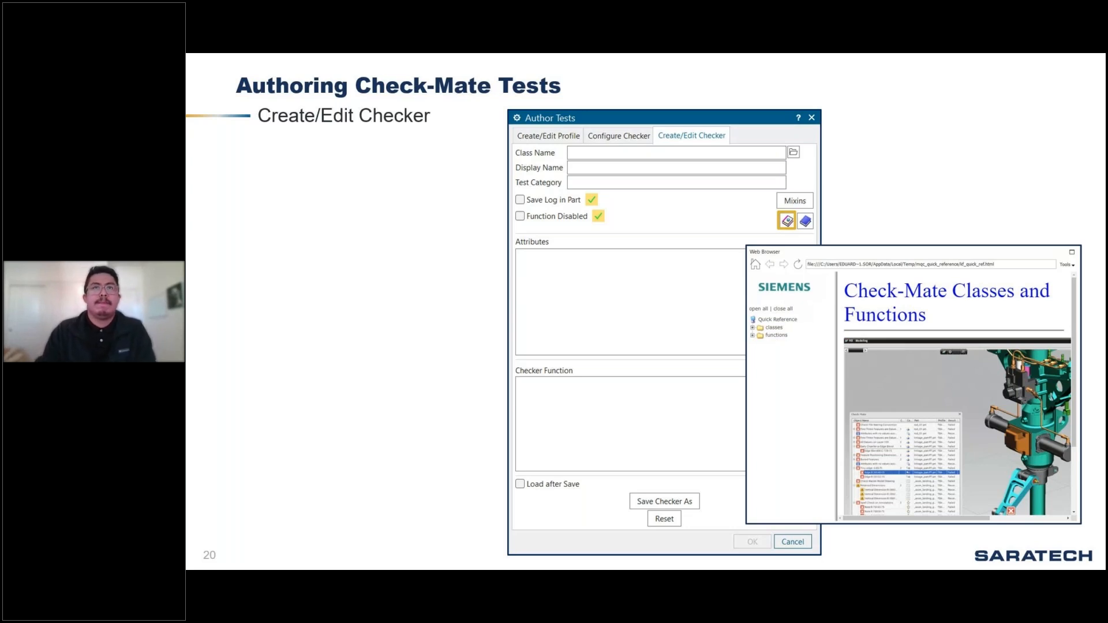
key("Right")
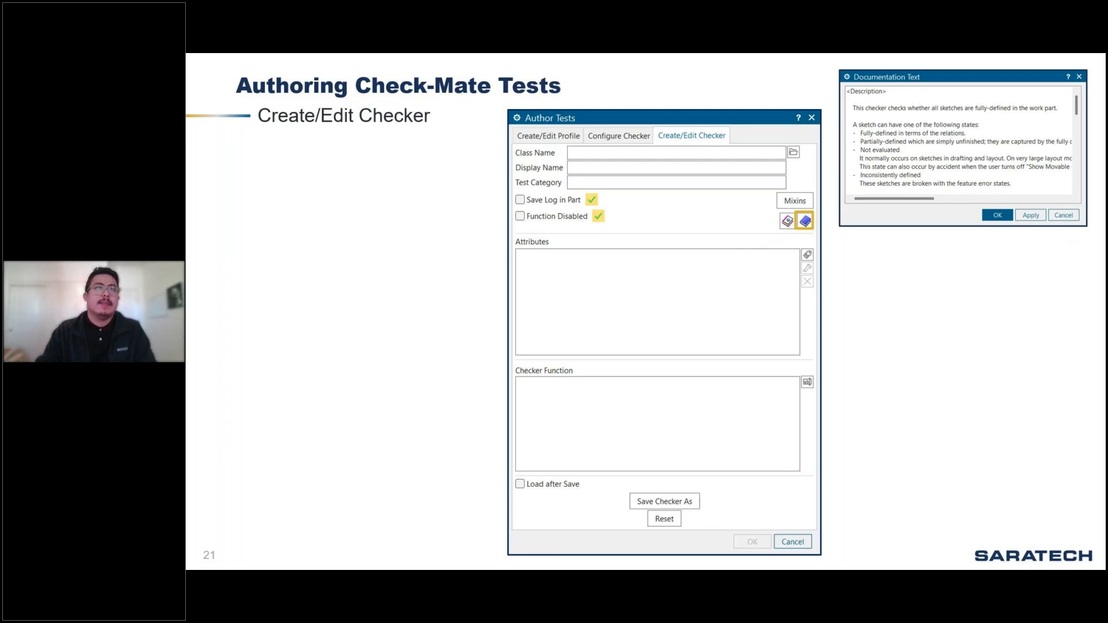
key("Right")
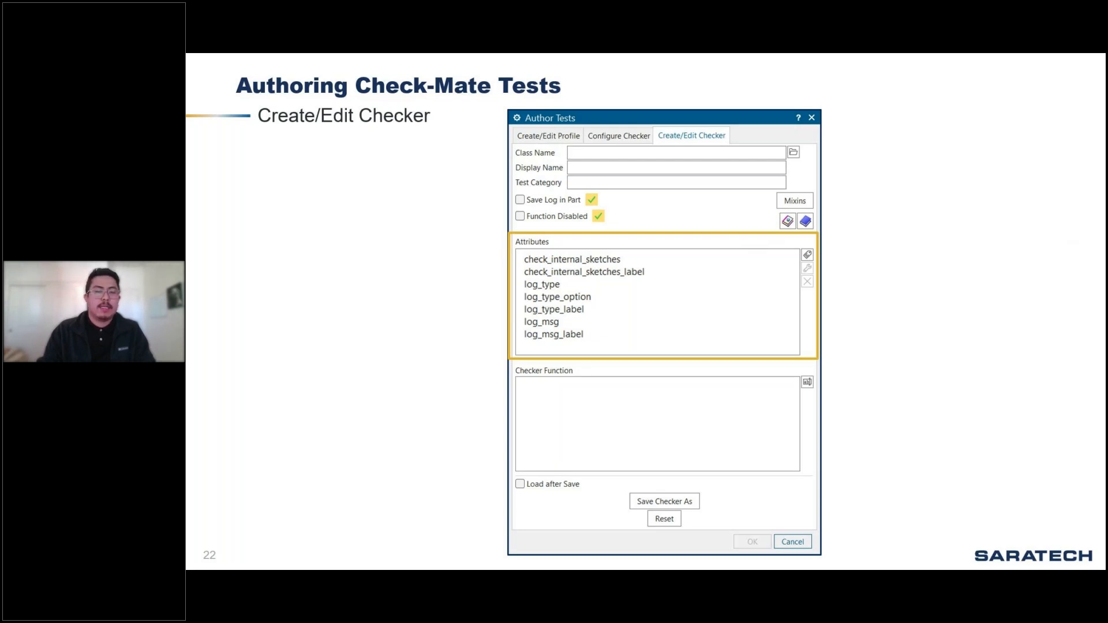
key("Right")
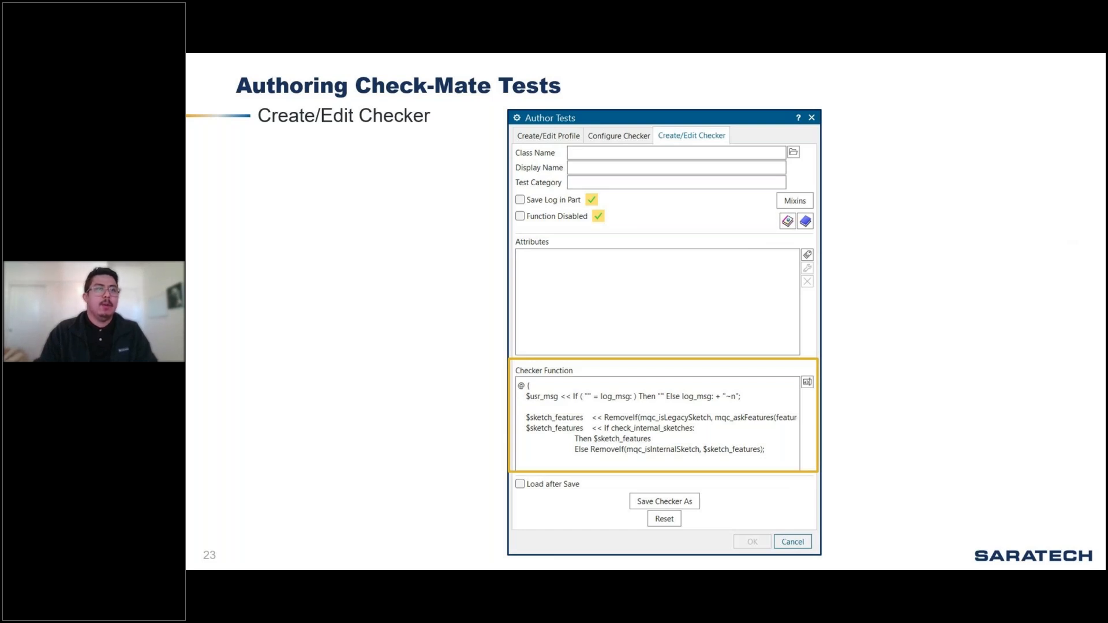
key("Right")
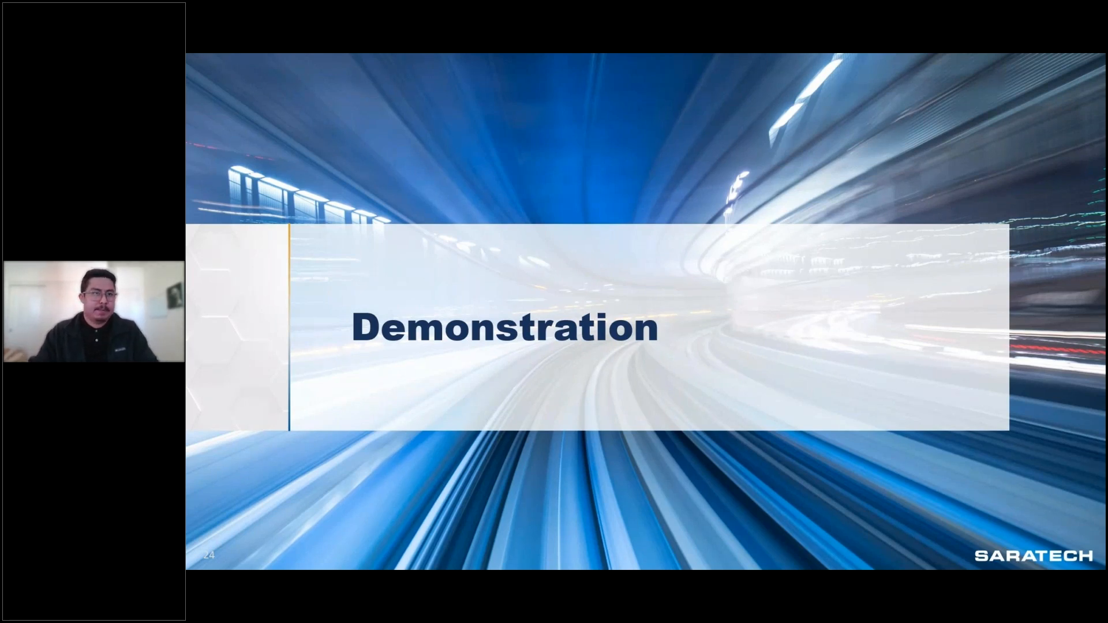
Step: Switch to NX, narrow the Check-Mate results area, and display the Checkmate_Example_dwg1.prt drawing
key("alt+Tab")
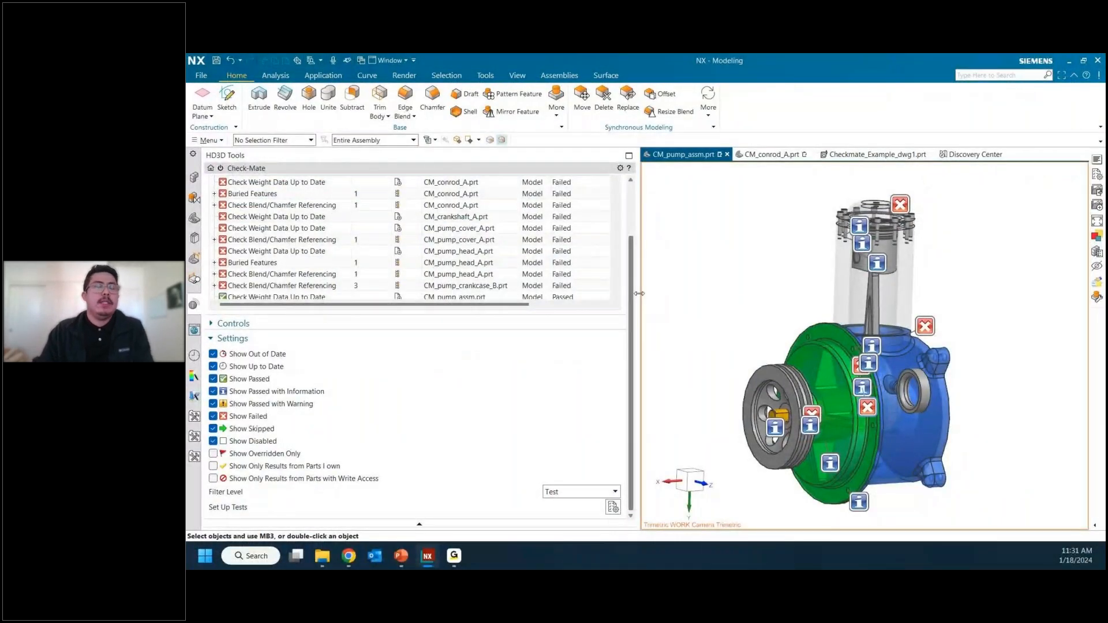
left_click_drag(639, 293, 530, 293)
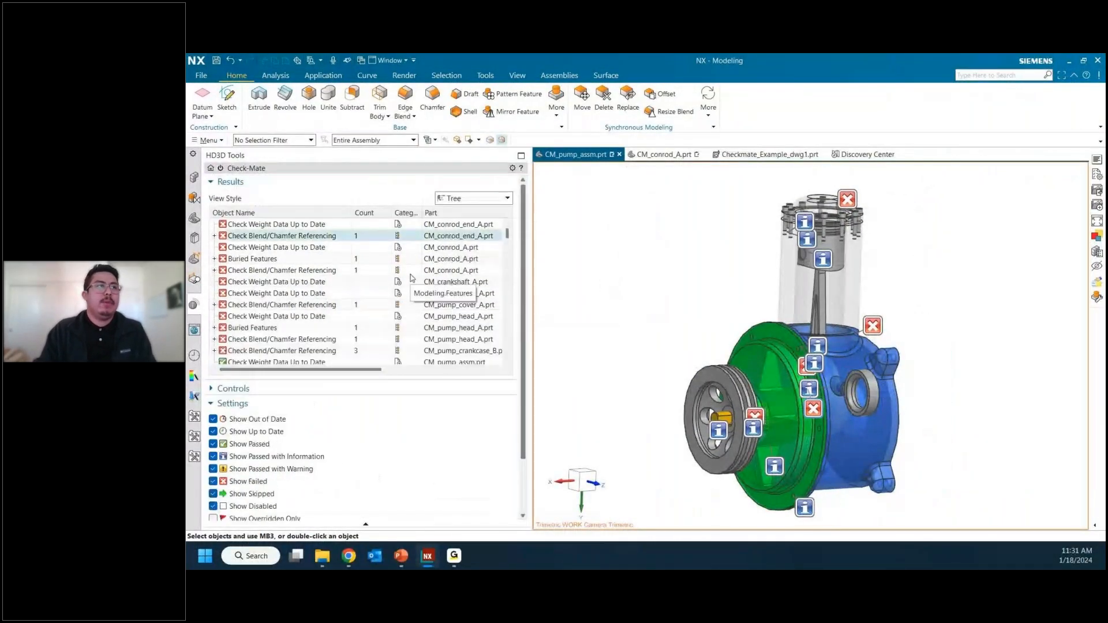
left_click(775, 155)
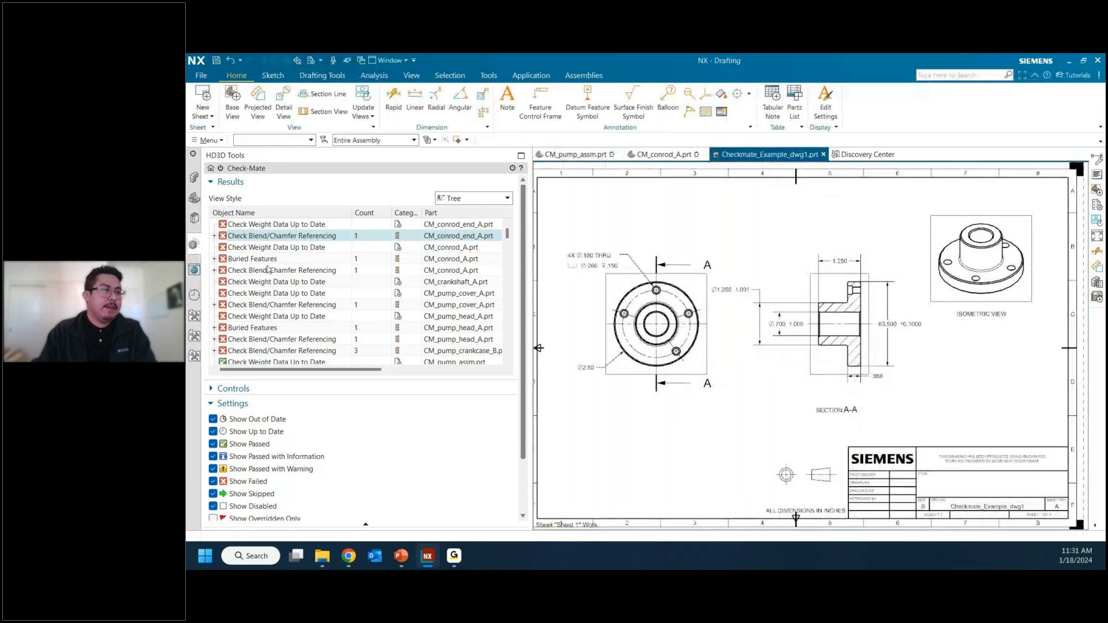
Step: Choose the Check Dimension Tolerances test from the Template category's Drafting group in the Check-Mate test setup and execute it
scroll(269, 269, "down", 2)
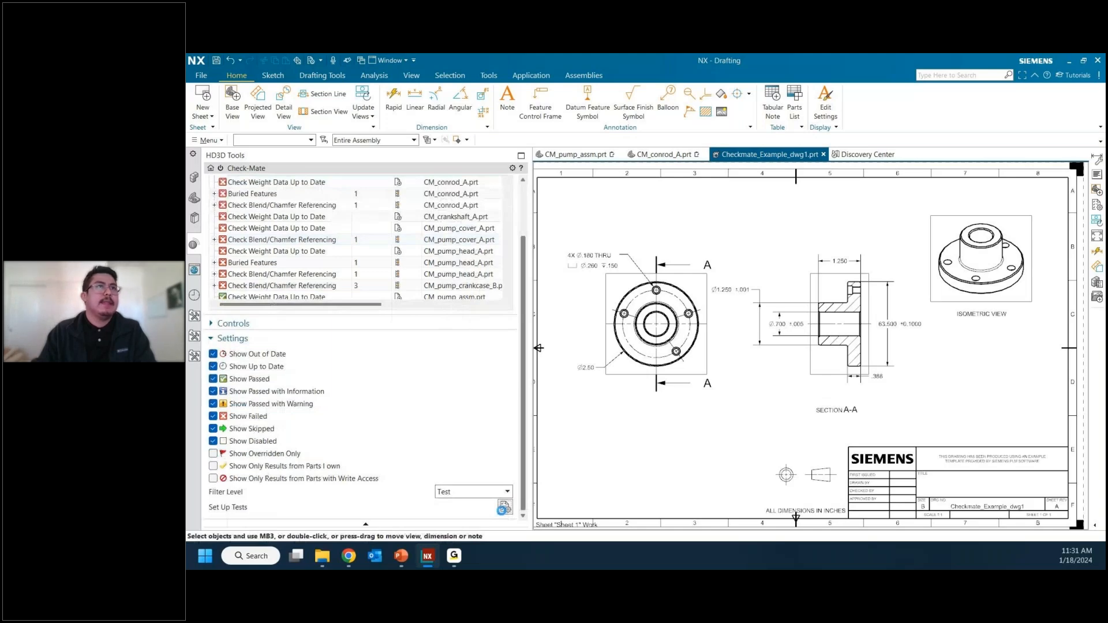
left_click(504, 508)
left_click(546, 110)
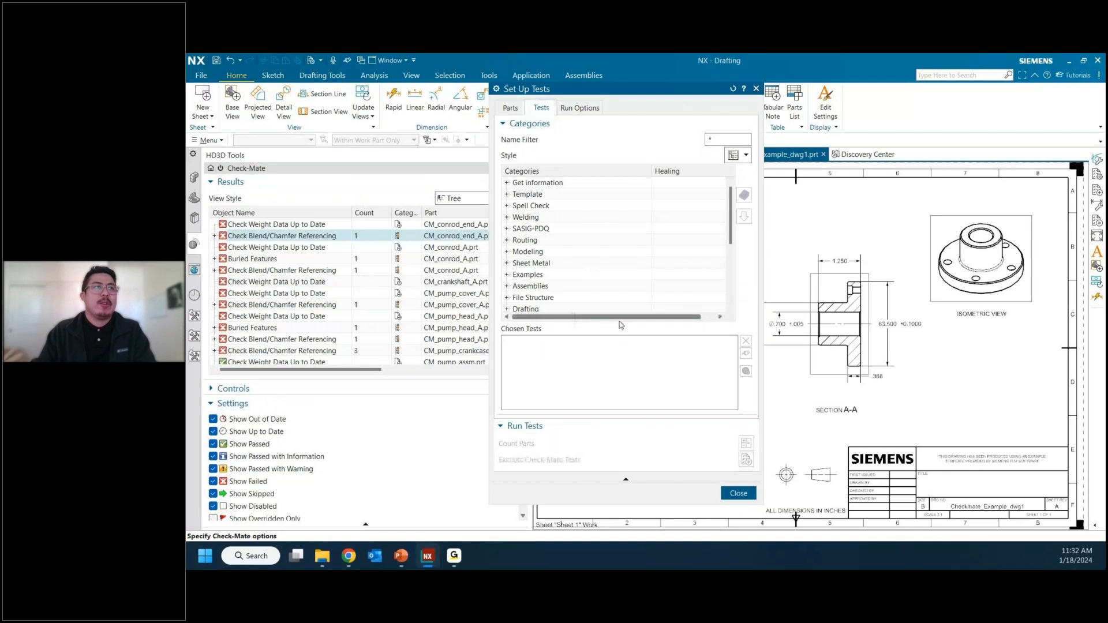
left_click(508, 195)
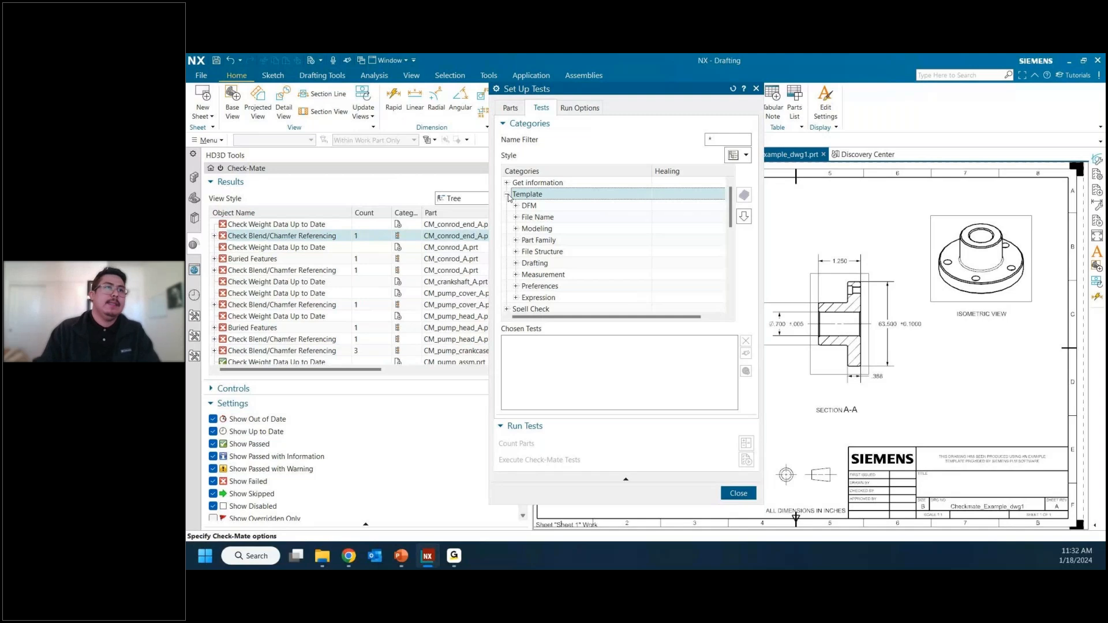
left_click(519, 263)
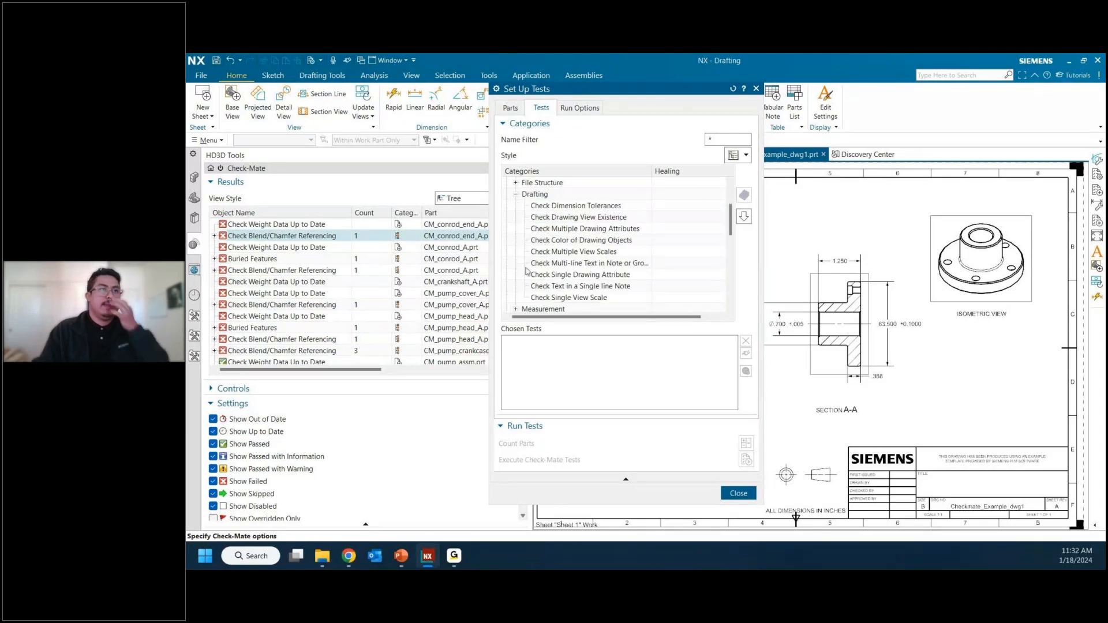
left_click(569, 206)
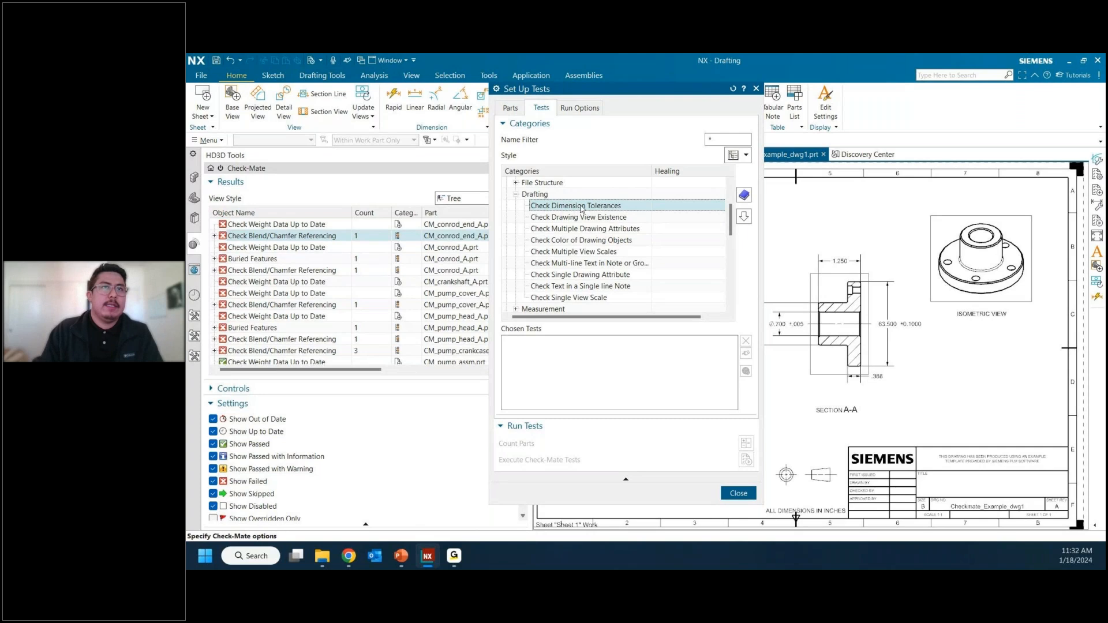
left_click(744, 217)
left_click(582, 344)
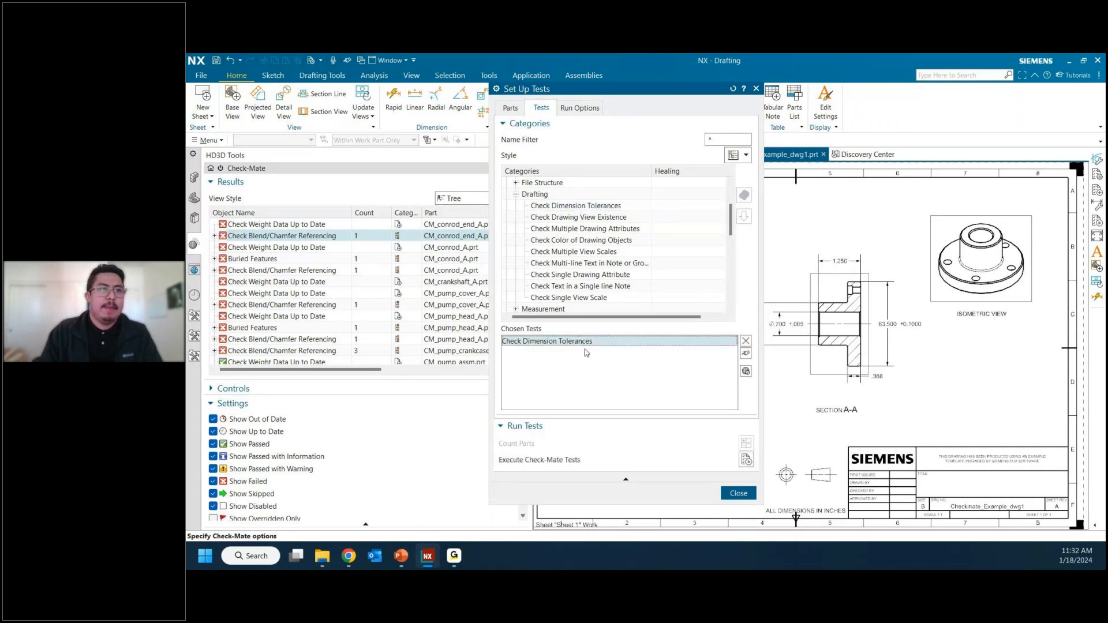
left_click(746, 460)
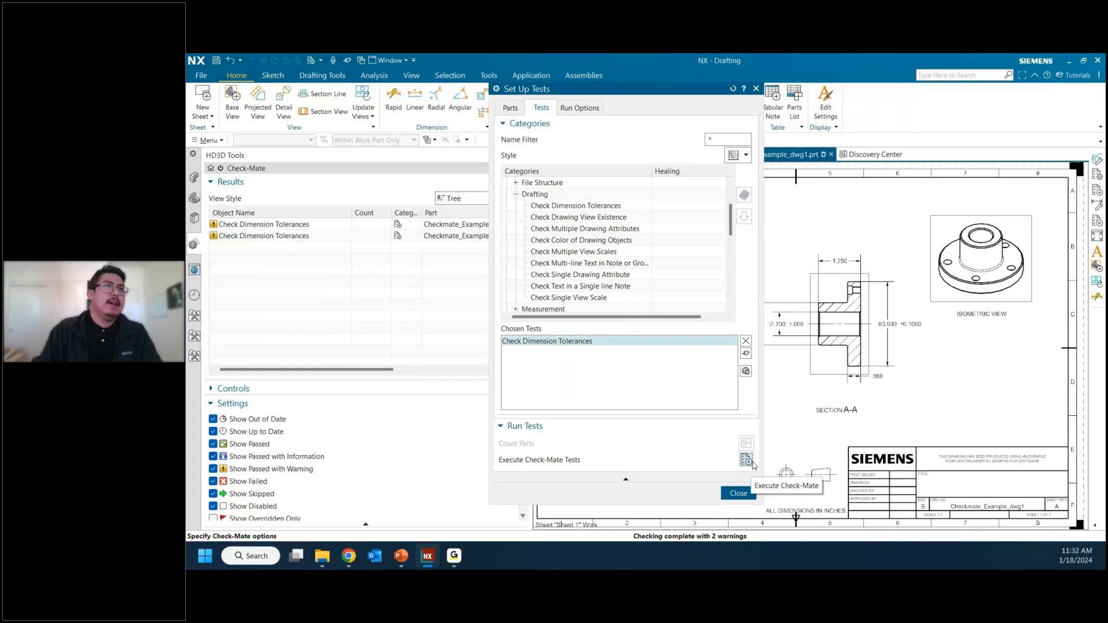
Step: Set Load Components to None for the parts to test, execute the Check-Mate test again, and close the setup
left_click(511, 108)
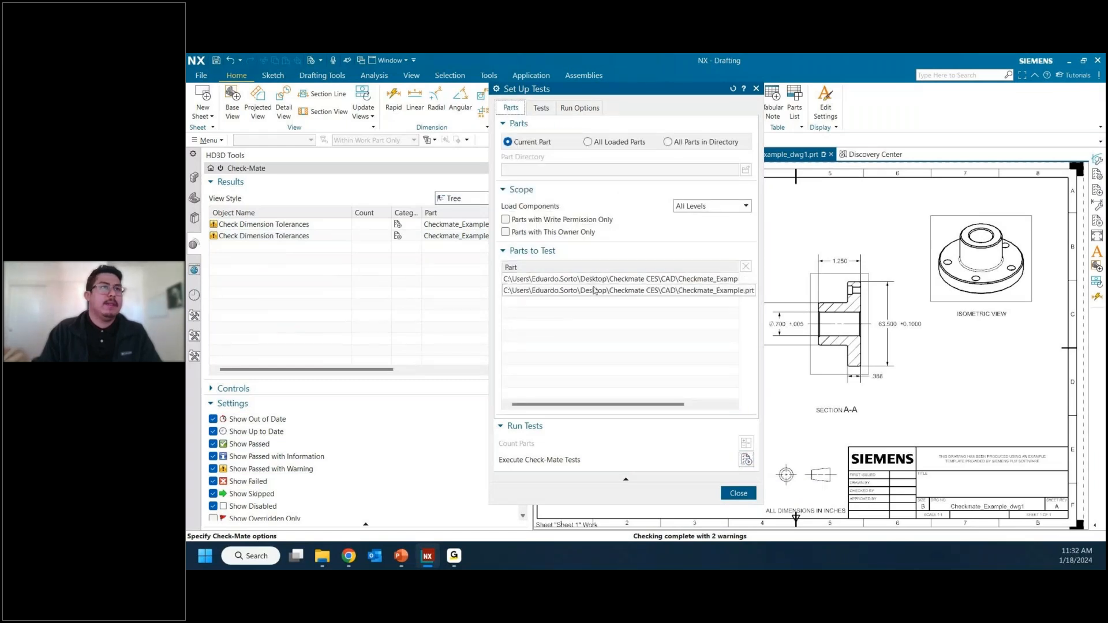
left_click(706, 209)
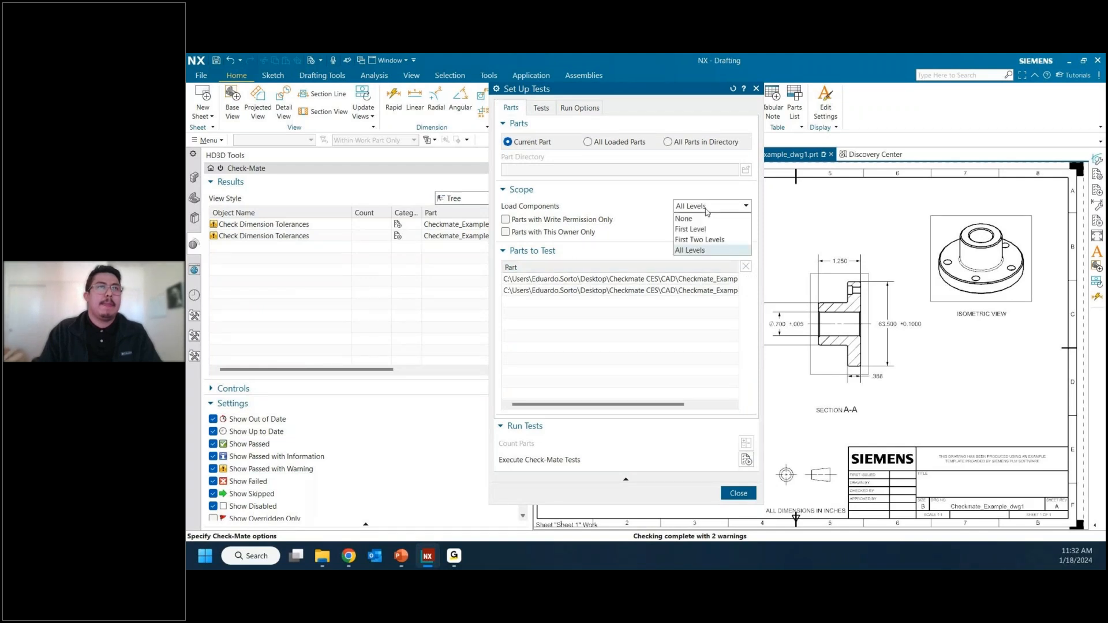
left_click(711, 219)
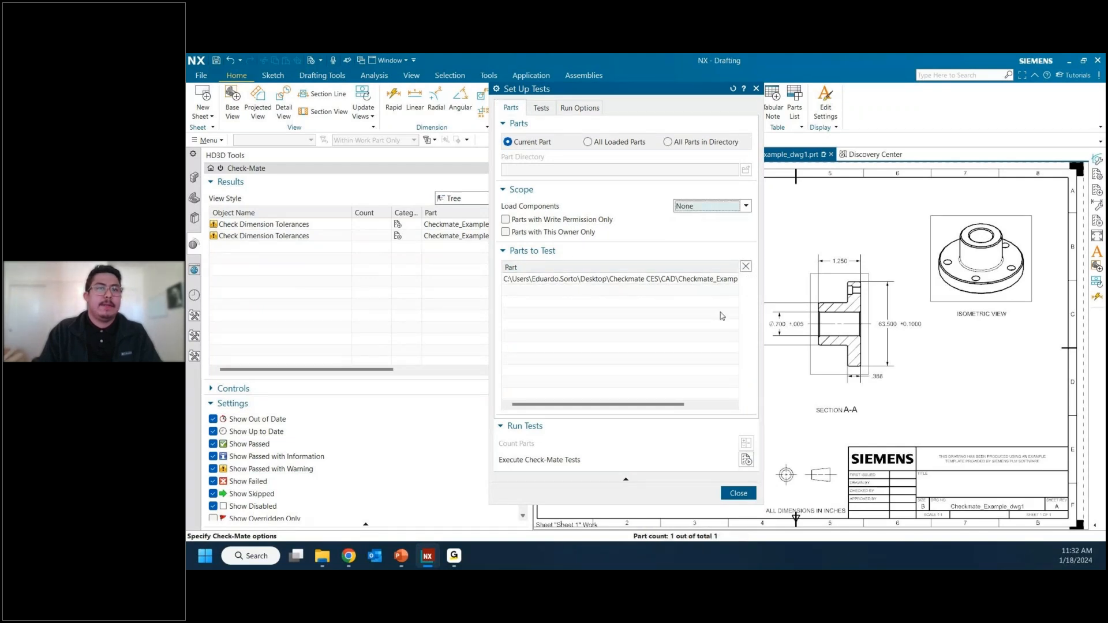
left_click(746, 461)
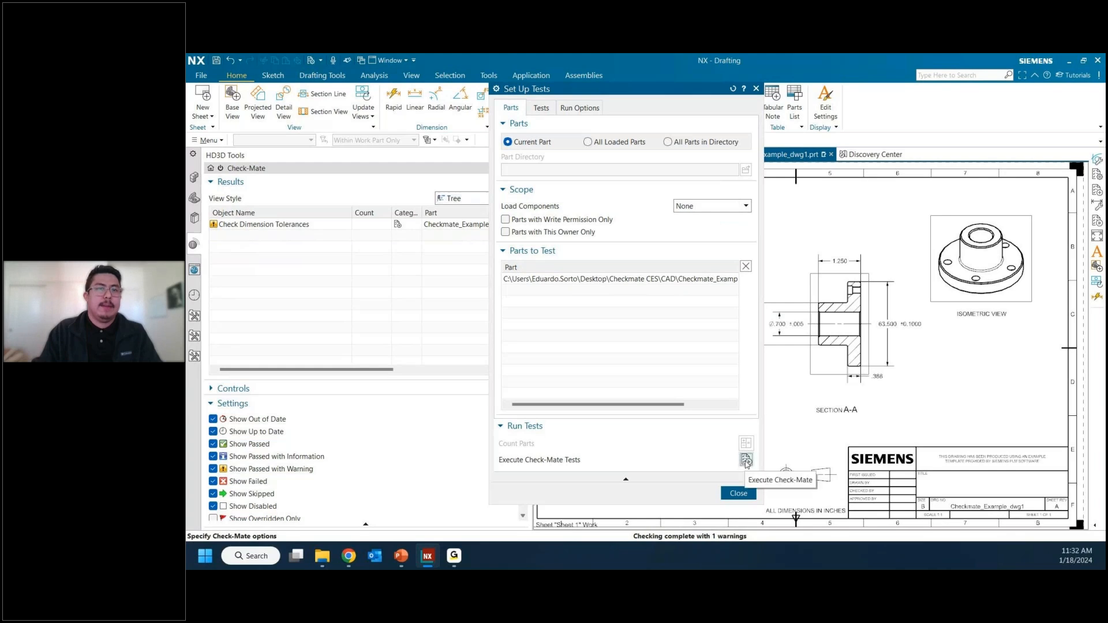
left_click(739, 494)
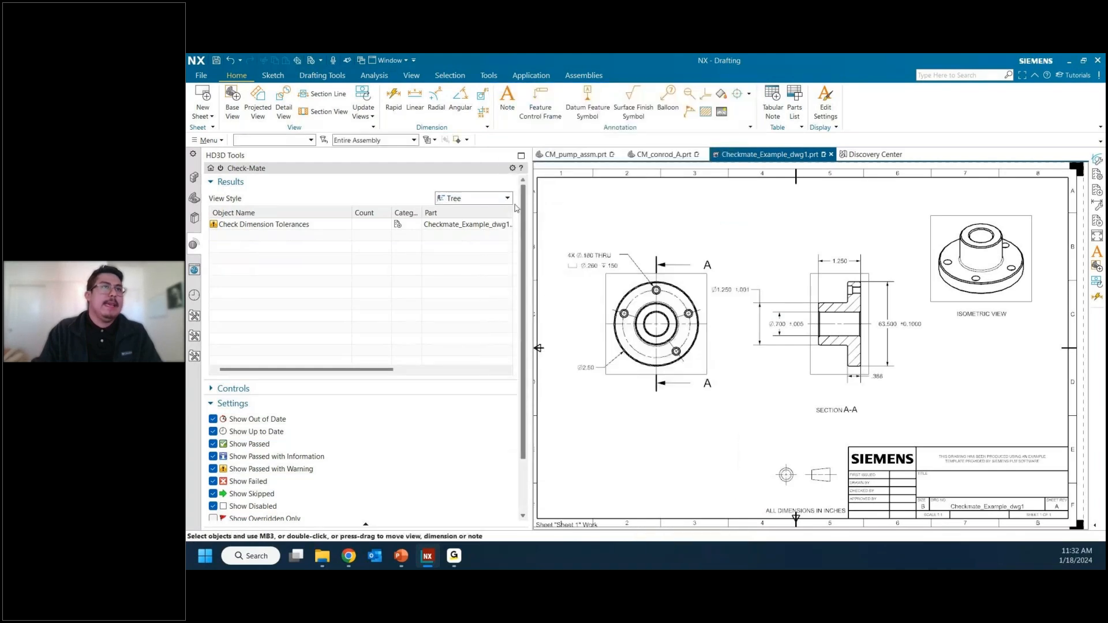
Step: Examine the Check Dimension Tolerances result and the test result message in its info view, and close the view
left_click_drag(531, 196, 659, 236)
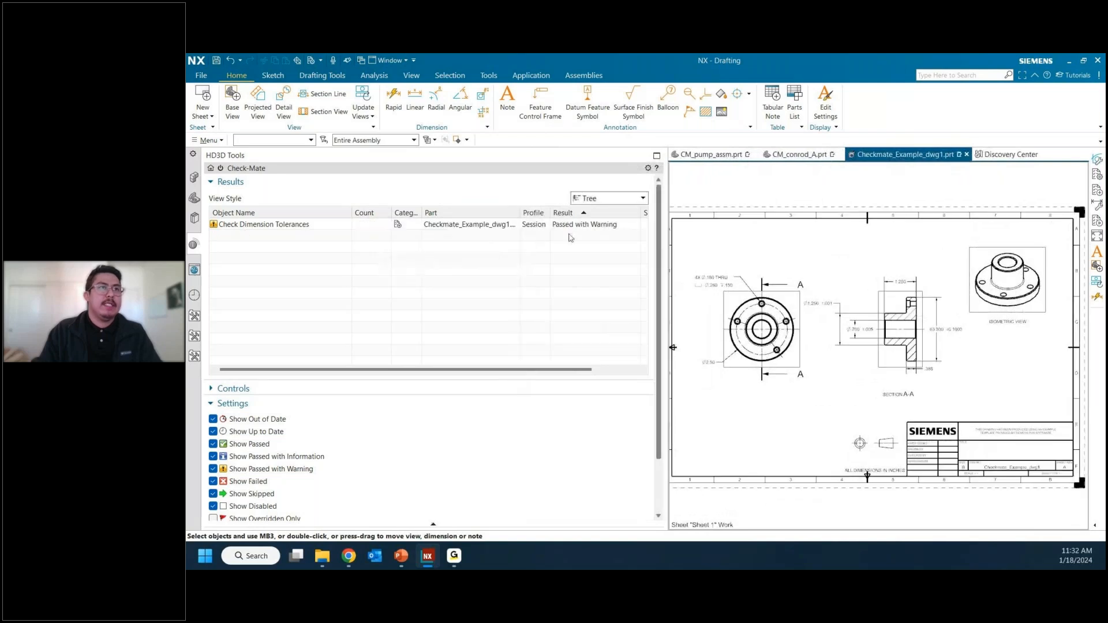
mouse_move(582, 228)
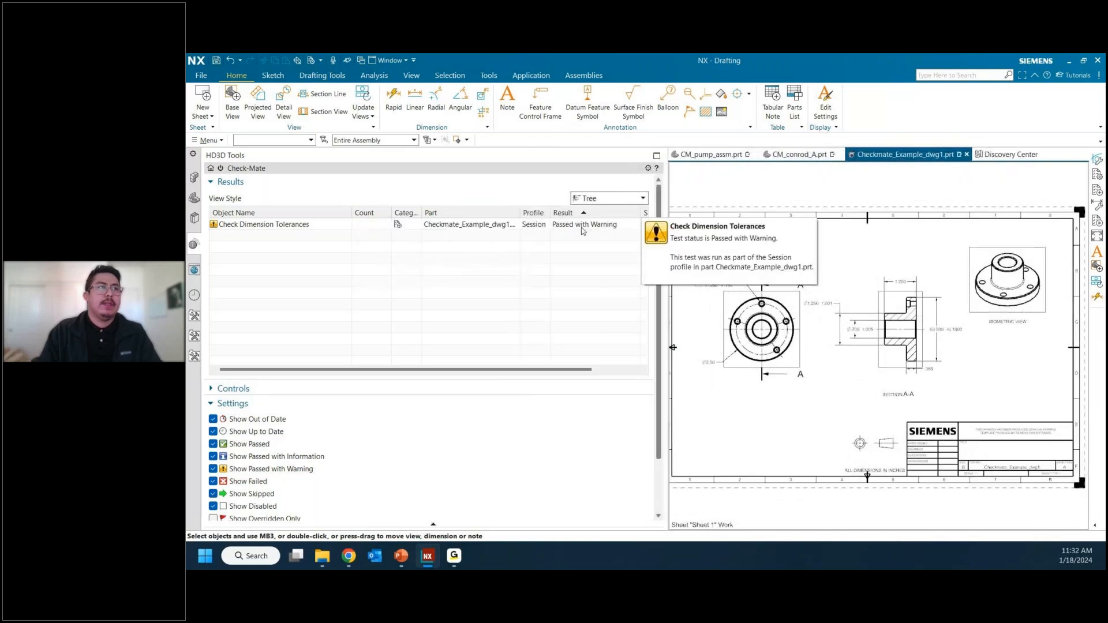
right_click(278, 225)
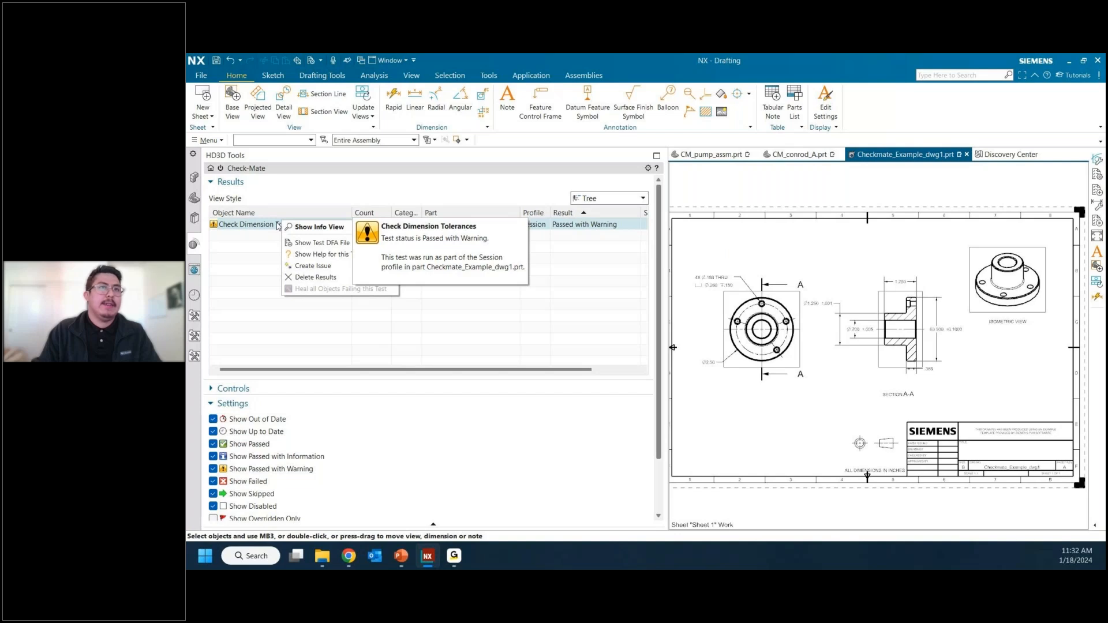
left_click(284, 227)
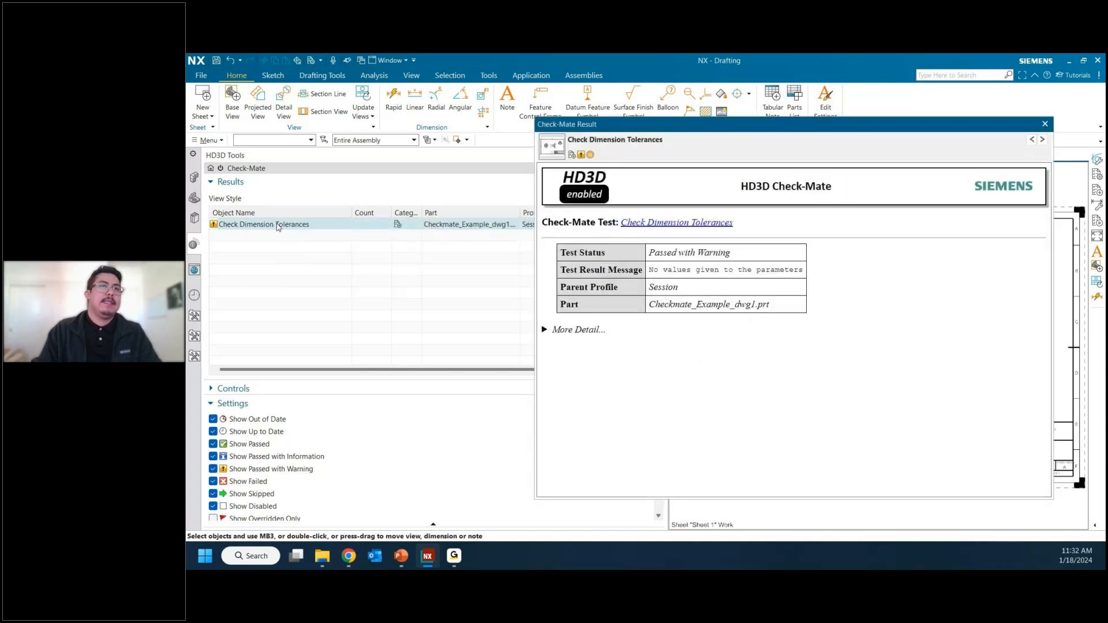
left_click_drag(649, 270, 801, 280)
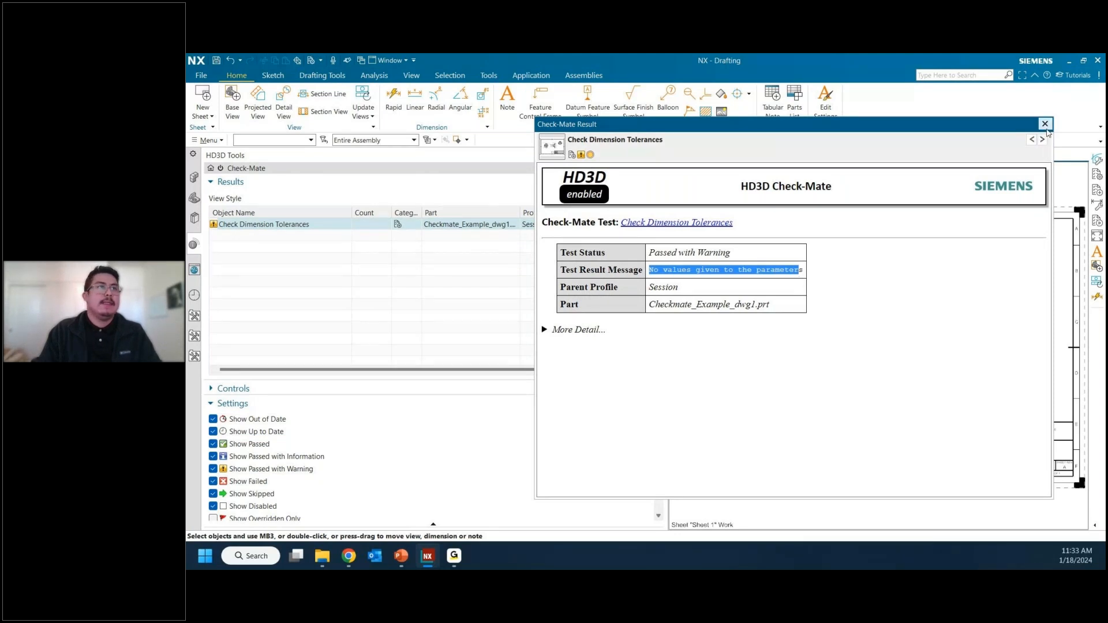
left_click(1045, 124)
mouse_move(284, 229)
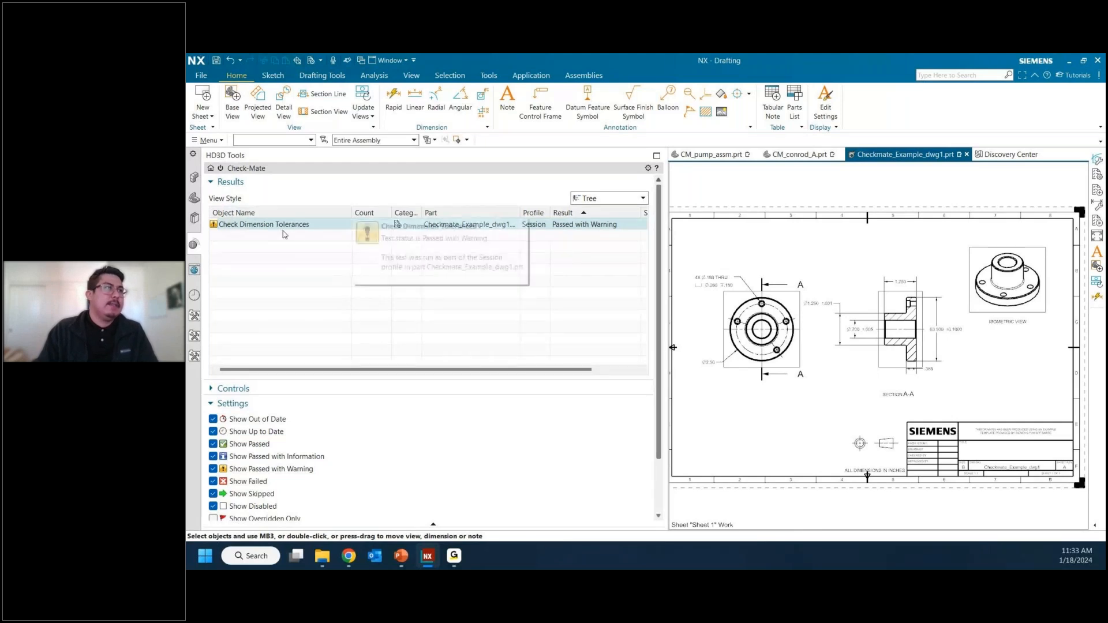
Step: Load the Check Dimension Tolerances checker from the Template category's Drafting group into Author Tests for checker editing
left_click(213, 141)
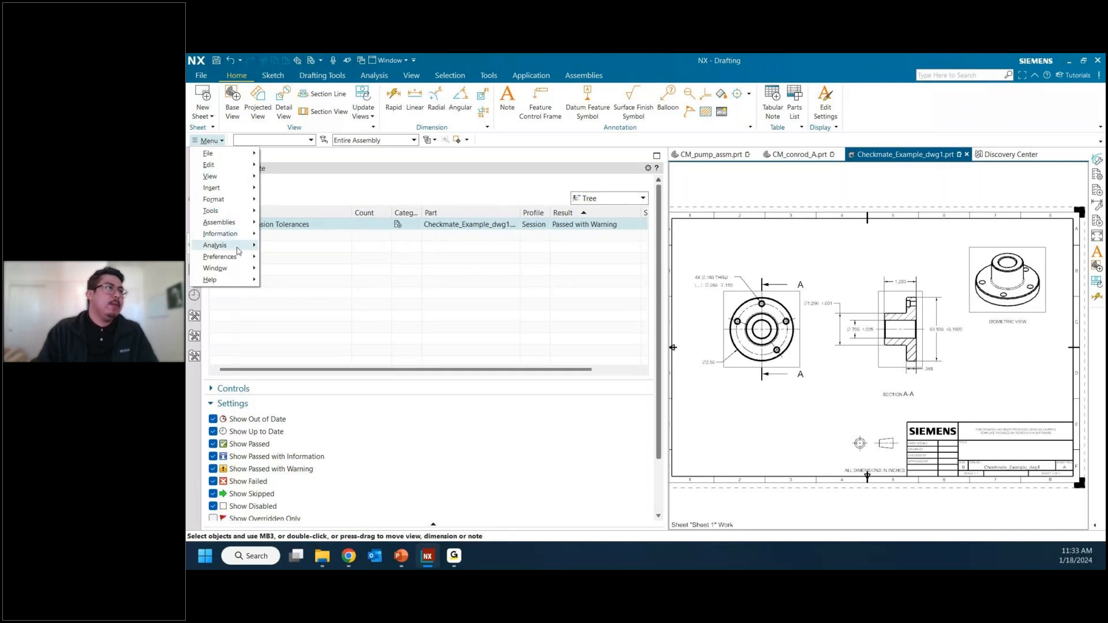
mouse_move(238, 248)
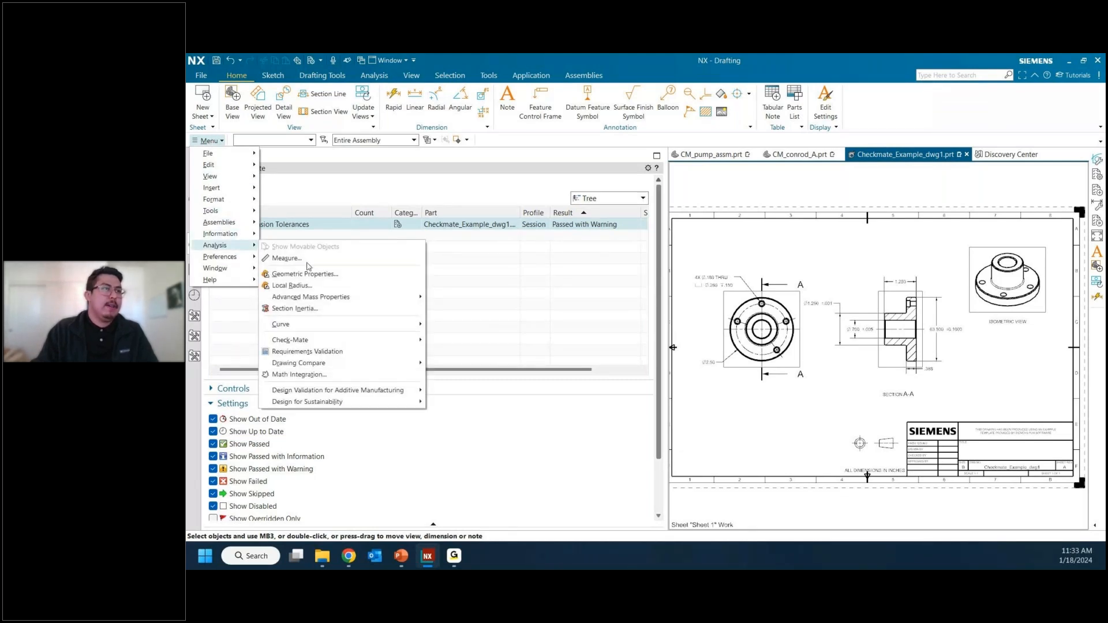
mouse_move(323, 340)
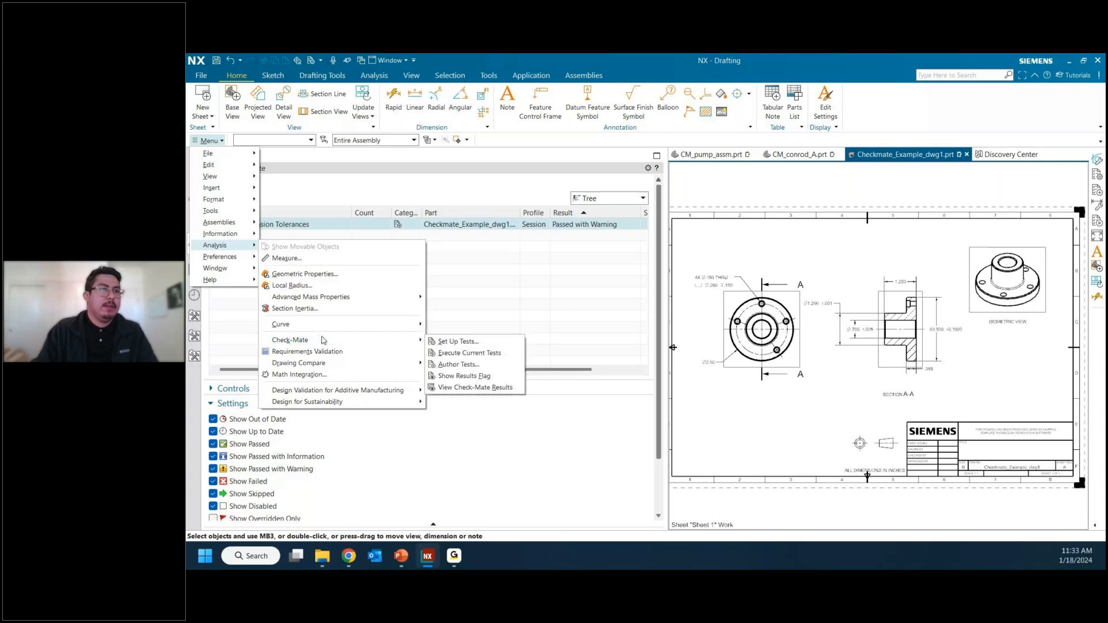
left_click(481, 354)
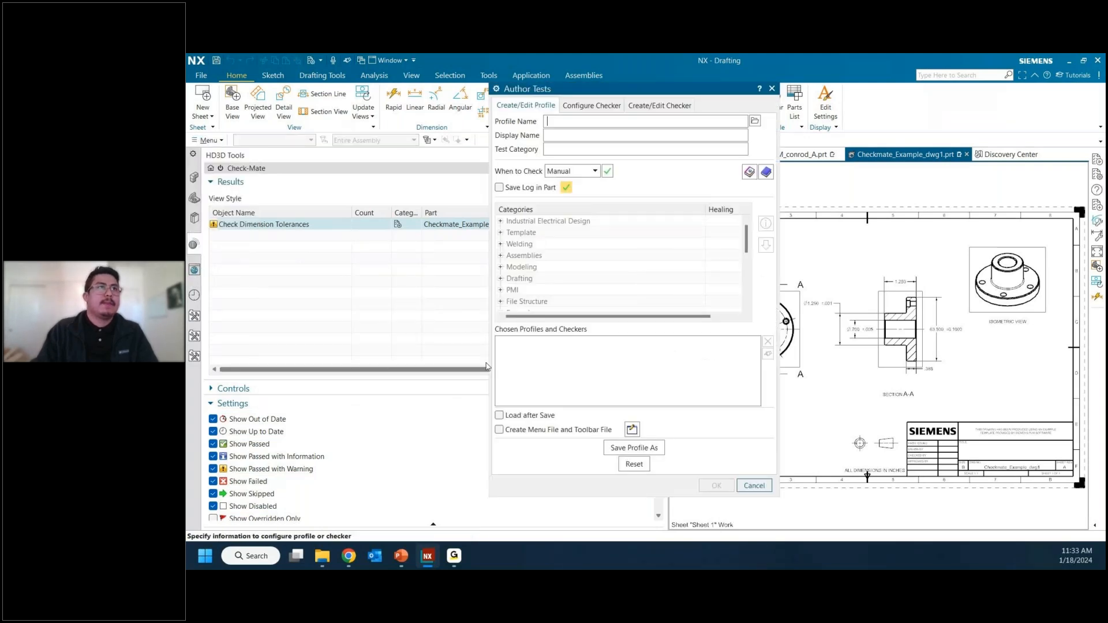
left_click(664, 107)
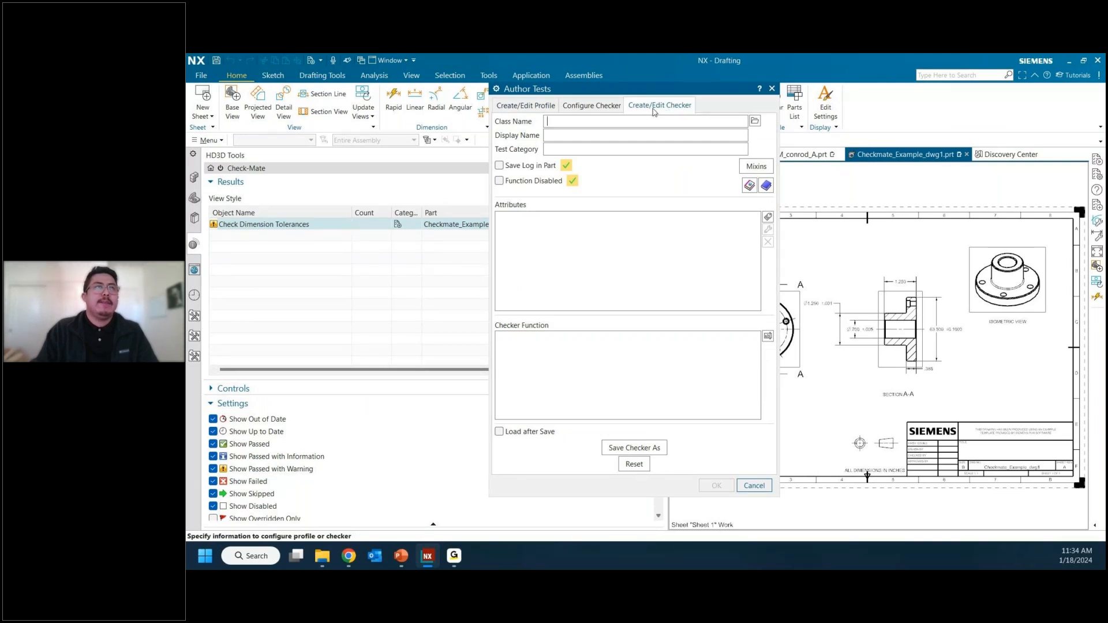
left_click(756, 123)
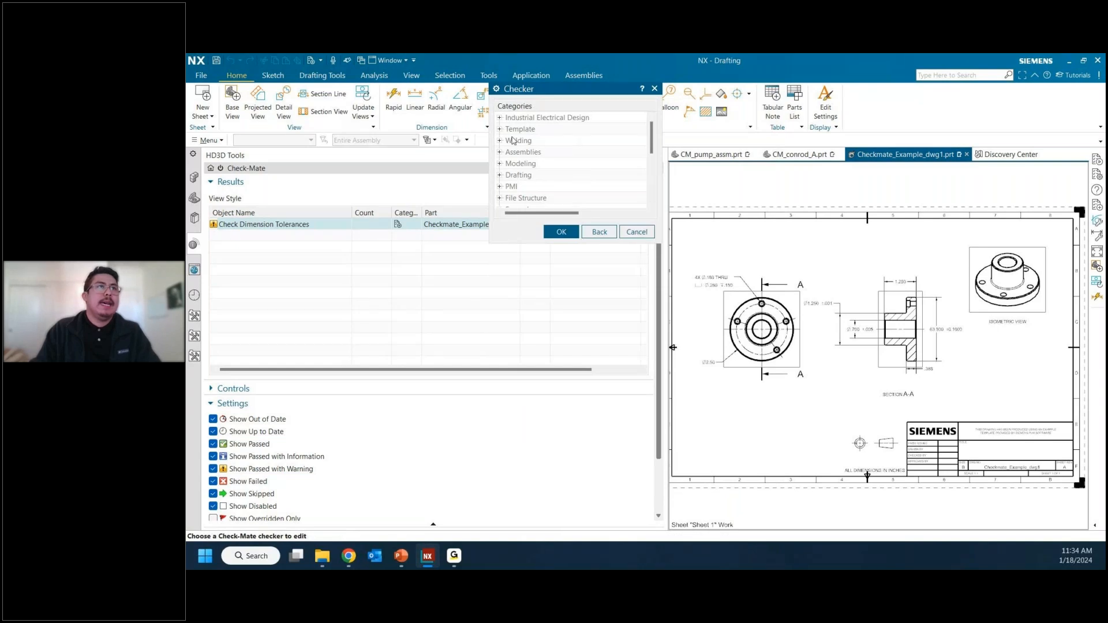
left_click(500, 129)
left_click(510, 152)
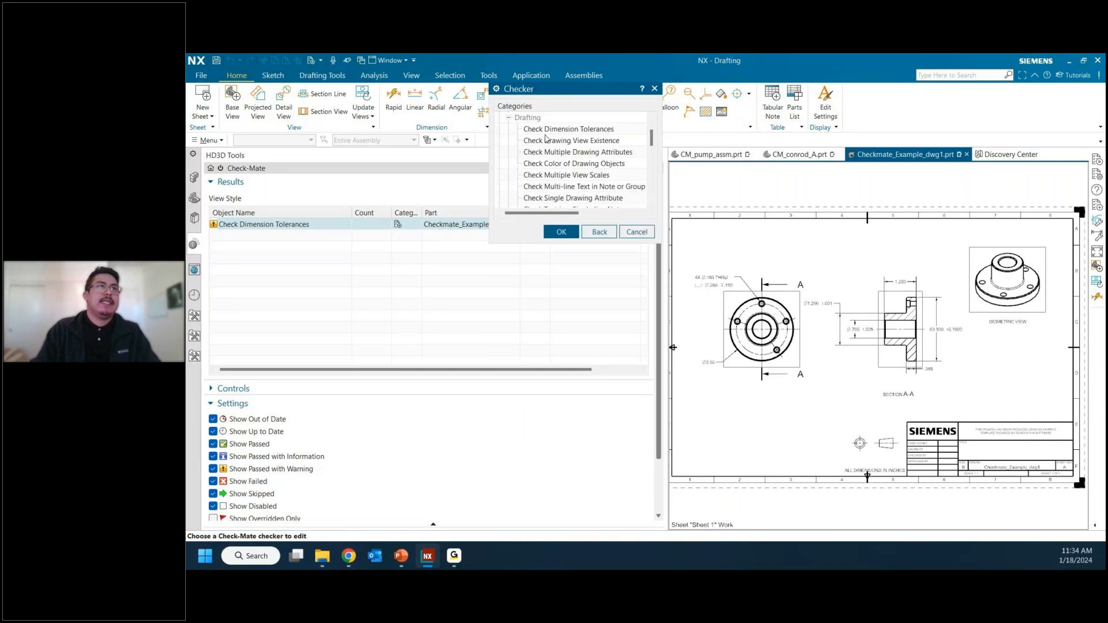
left_click(544, 130)
left_click(561, 233)
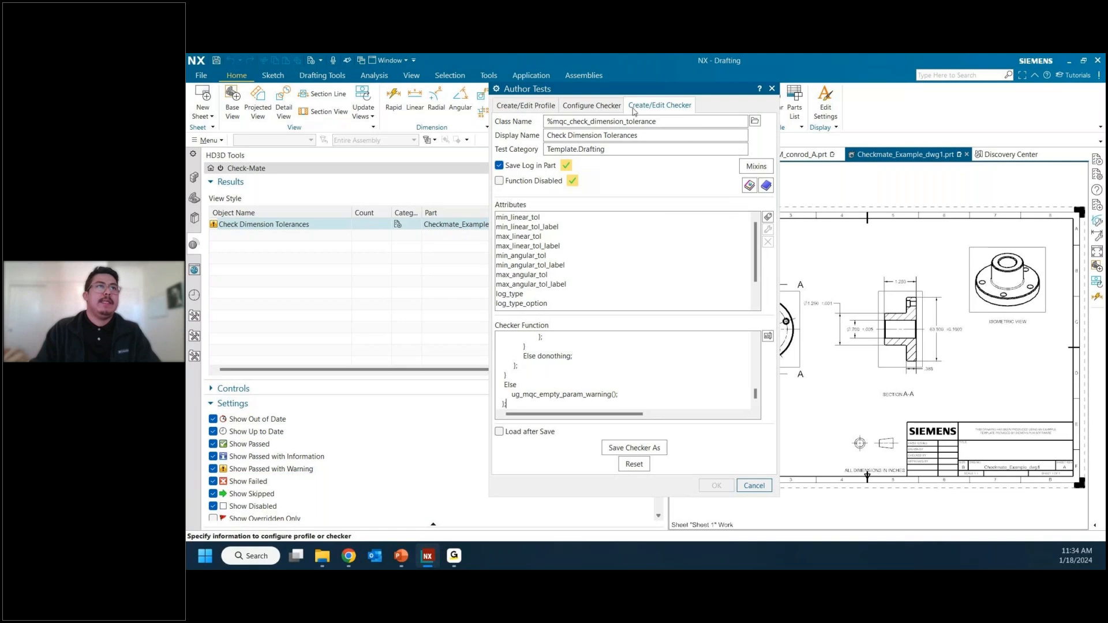
Step: Set the checker's test category to Saratech Demo.Drafting, replacing the Template part of the name
triple_click(576, 135)
left_click(565, 149)
double_click(552, 147)
left_click_drag(579, 149, 531, 149)
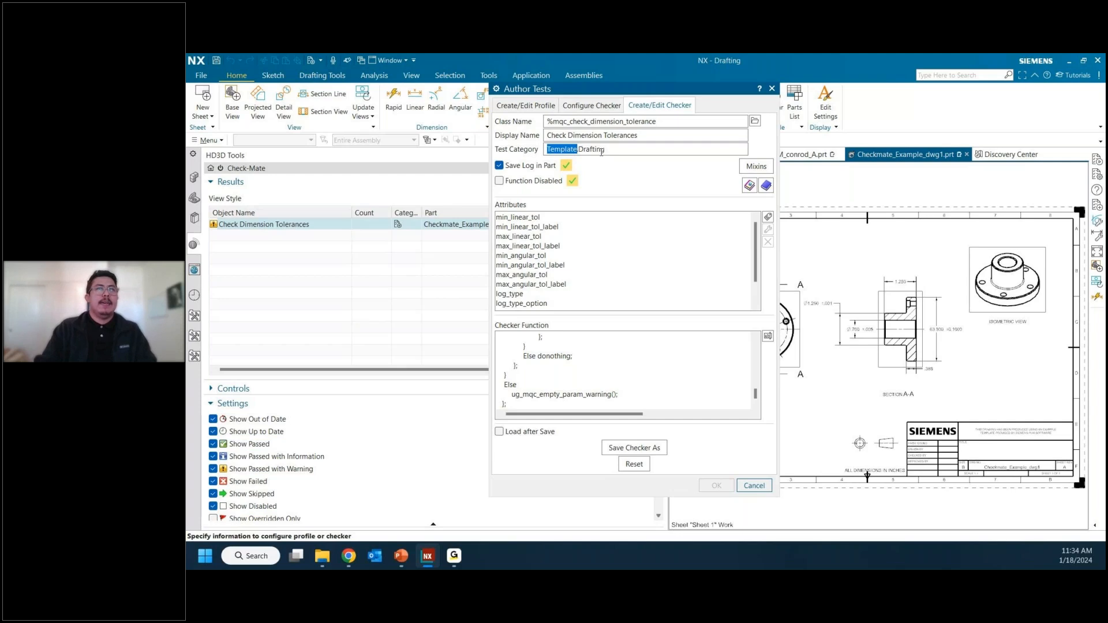
double_click(562, 149)
left_click_drag(578, 149, 545, 149)
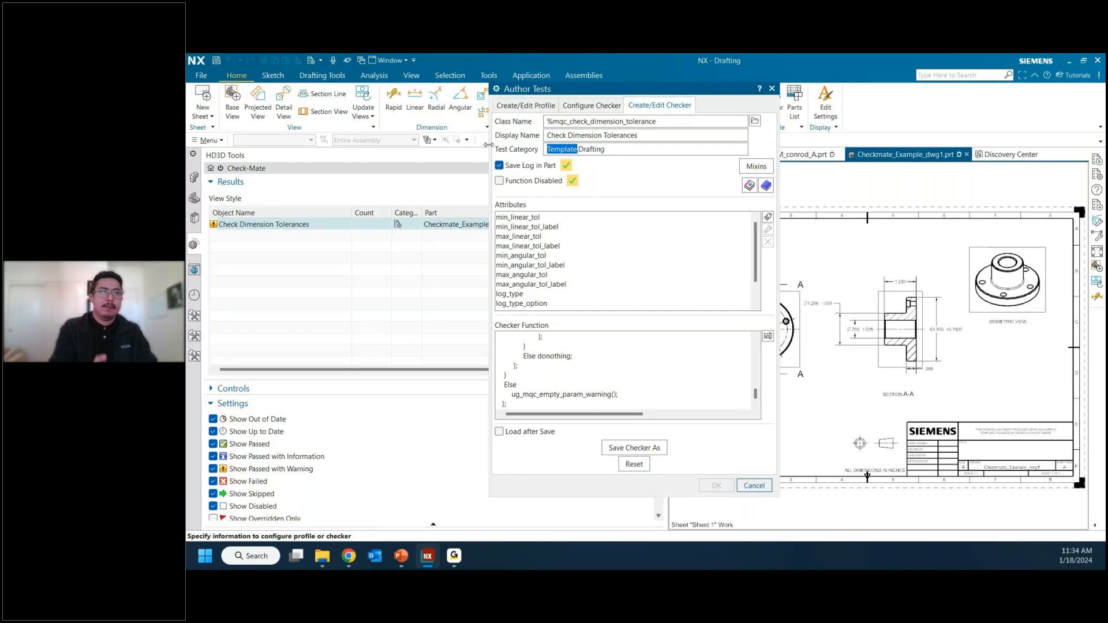
type("Sarate")
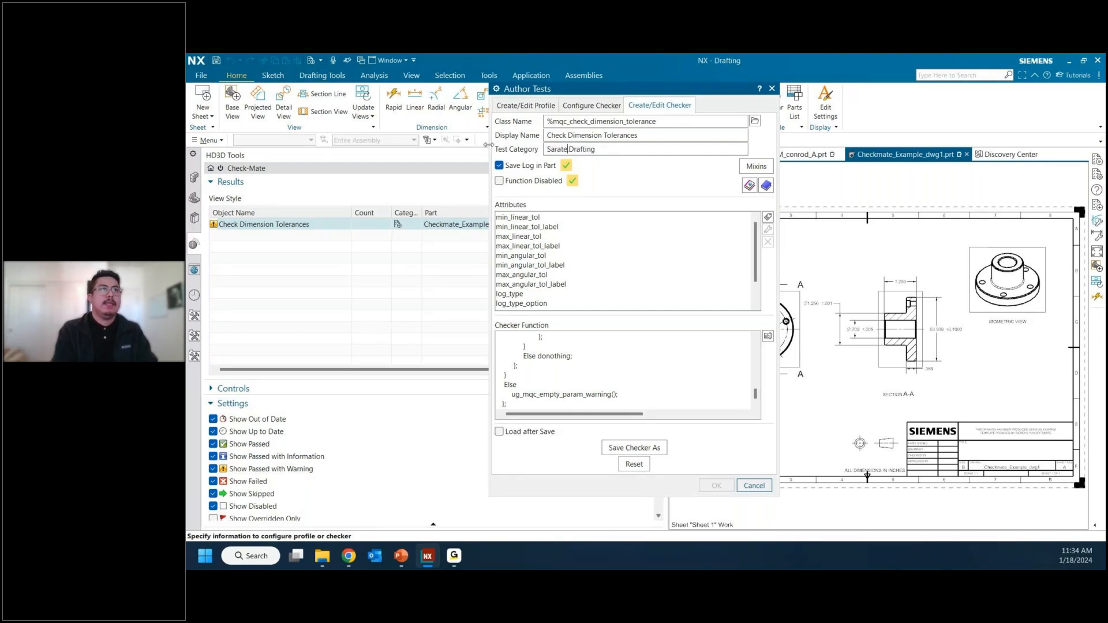
type("ch D")
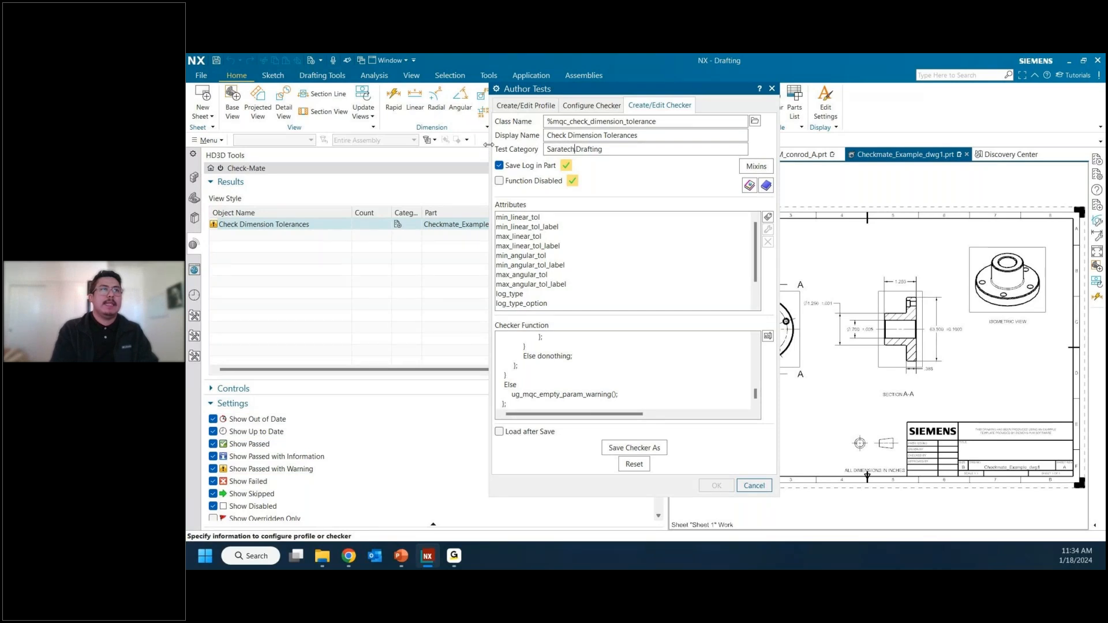
type("emo")
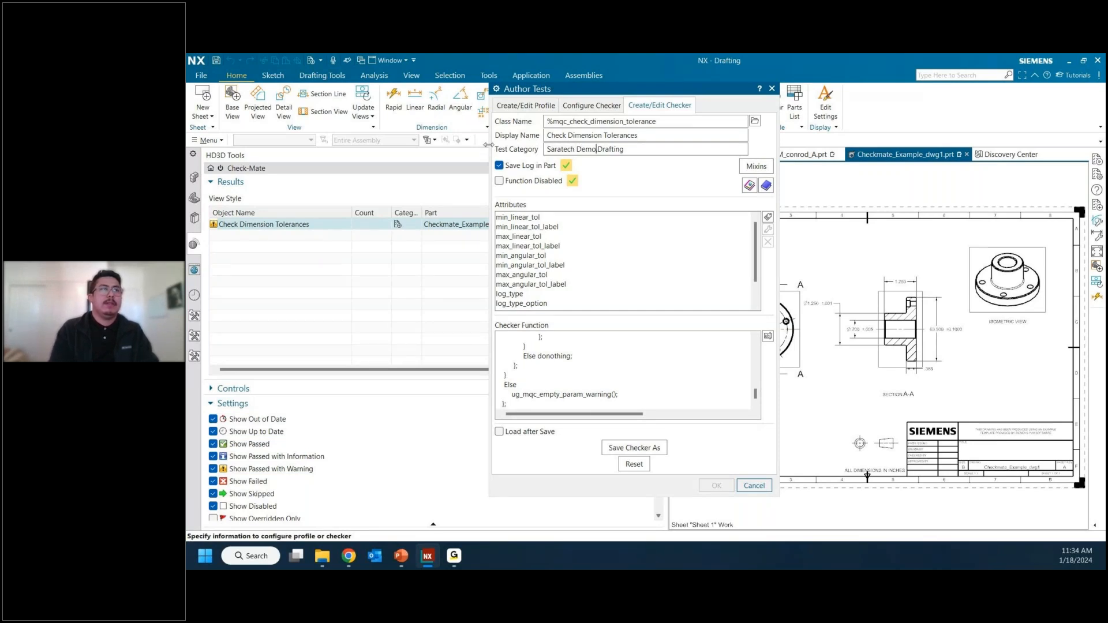
key("Right")
key("Right")
key("Right")
key("Right")
key("Right")
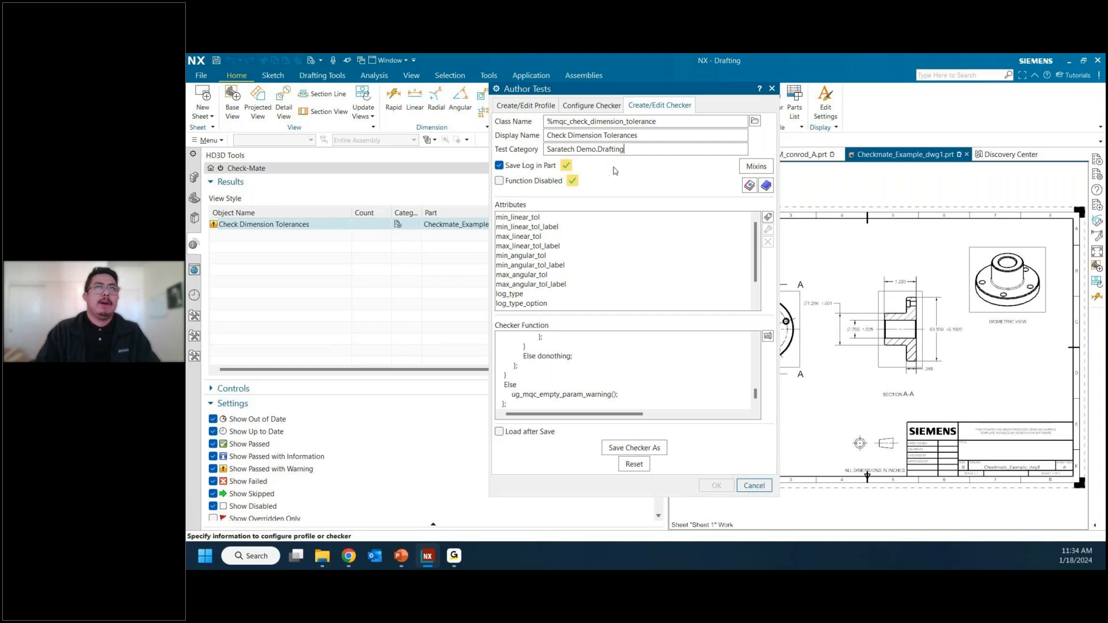
Step: Open the checker's documentation text, enlarge its window, and read through the description and parameters sections
left_click(768, 186)
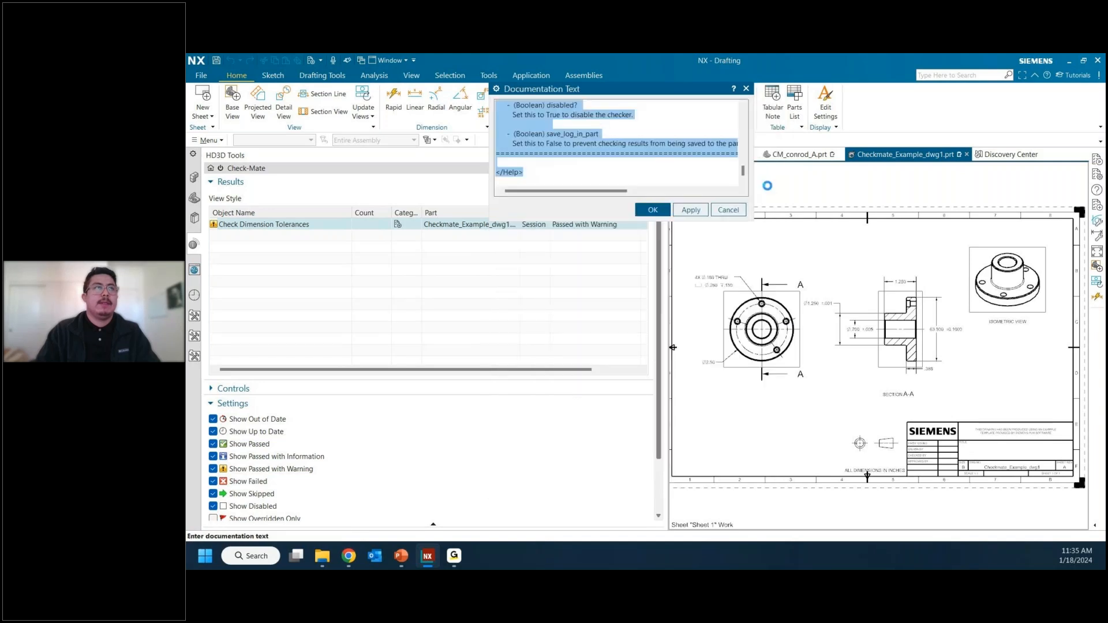
key("ctrl+a")
scroll(585, 168, "up", 2)
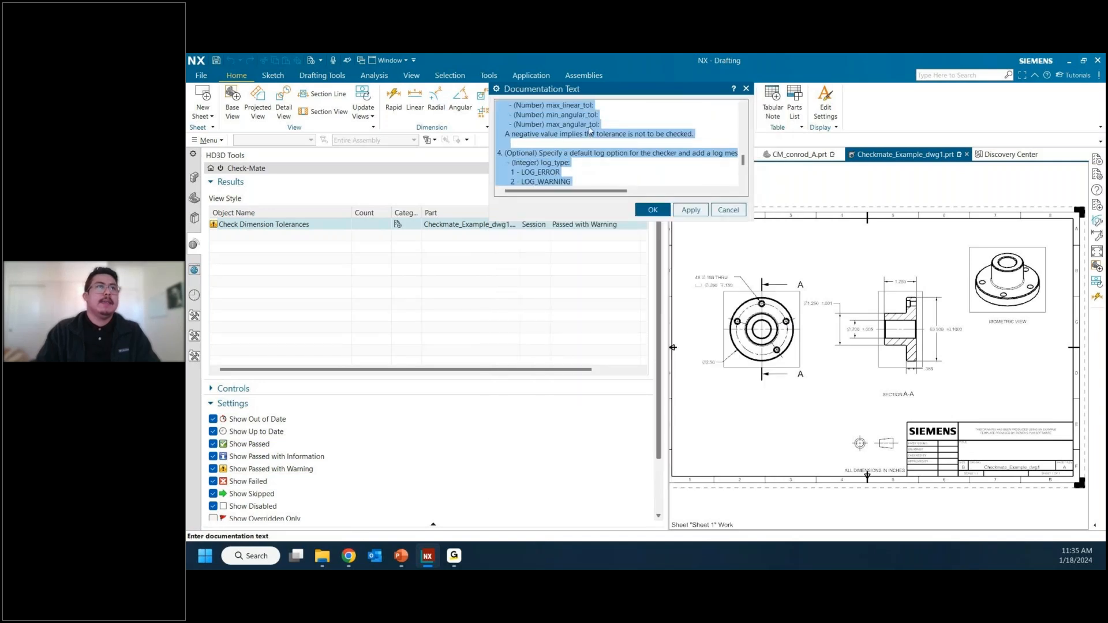
left_click_drag(753, 219, 992, 489)
left_click(961, 422)
scroll(961, 422, "up", 20)
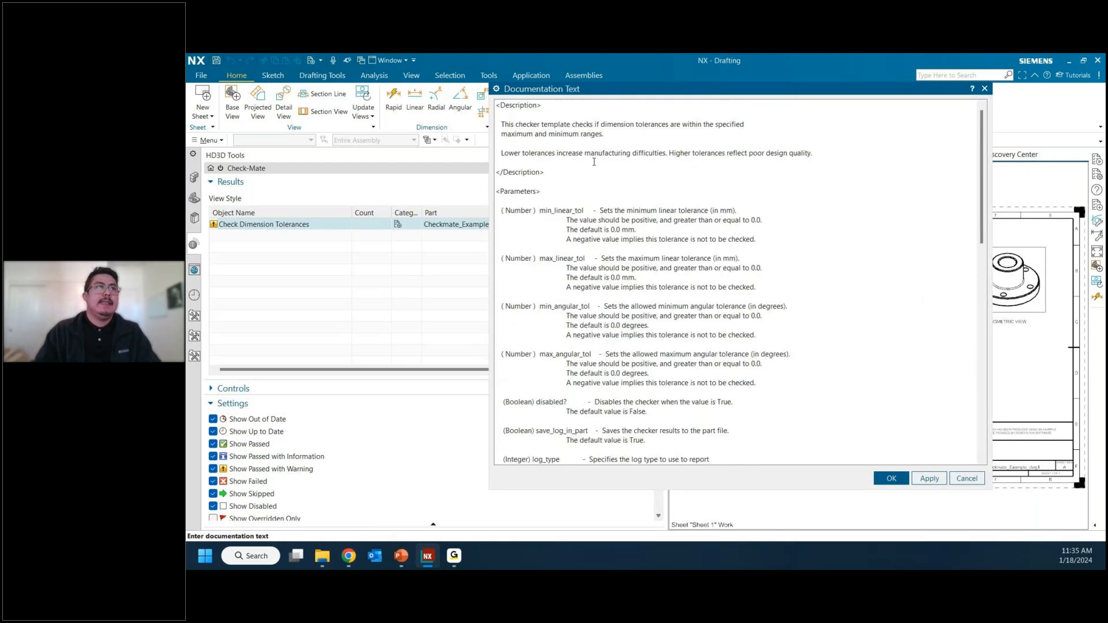
left_click_drag(574, 90, 757, 247)
scroll(769, 249, "down", 1)
scroll(769, 249, "down", 8)
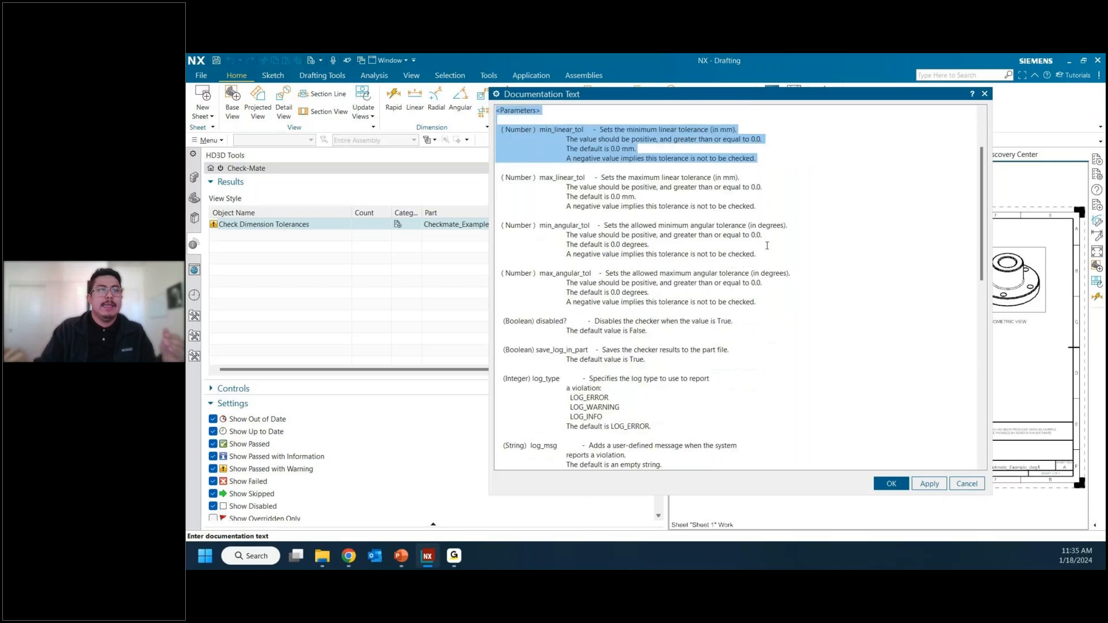
scroll(767, 246, "down", 10)
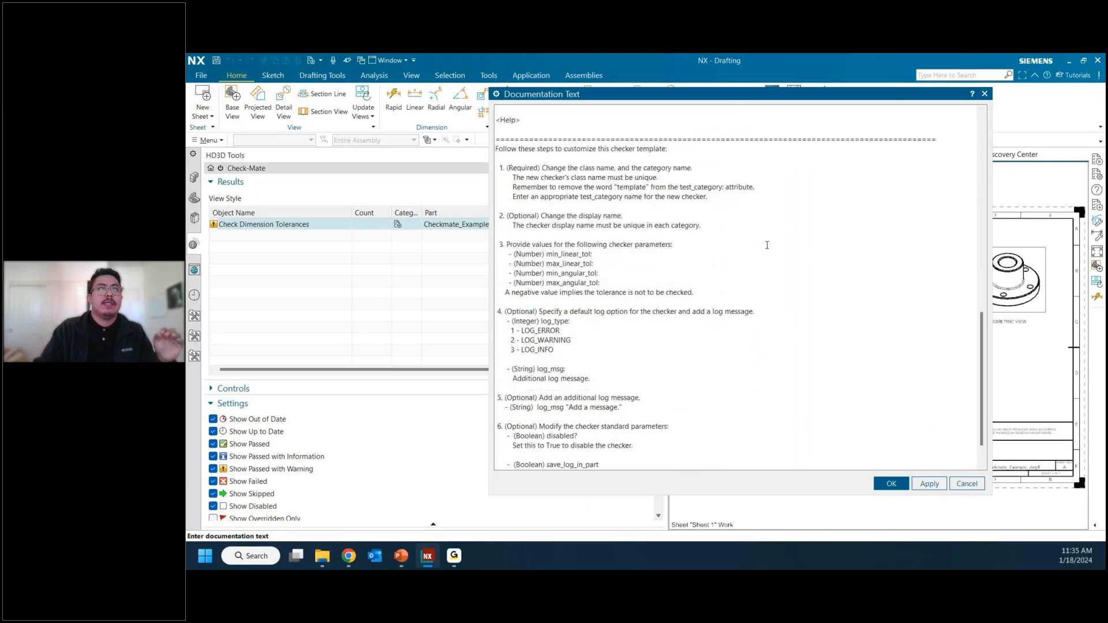
Step: Examine the documentation's customization instructions for the class name, category name and display name
left_click(604, 150)
left_click_drag(508, 169, 724, 202)
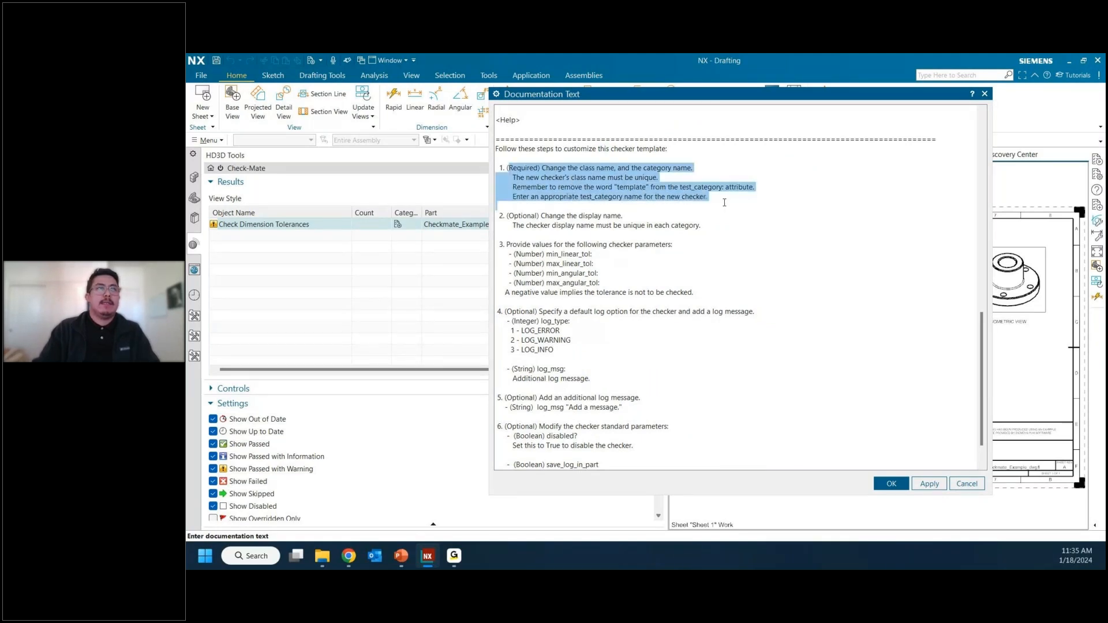
left_click(597, 178)
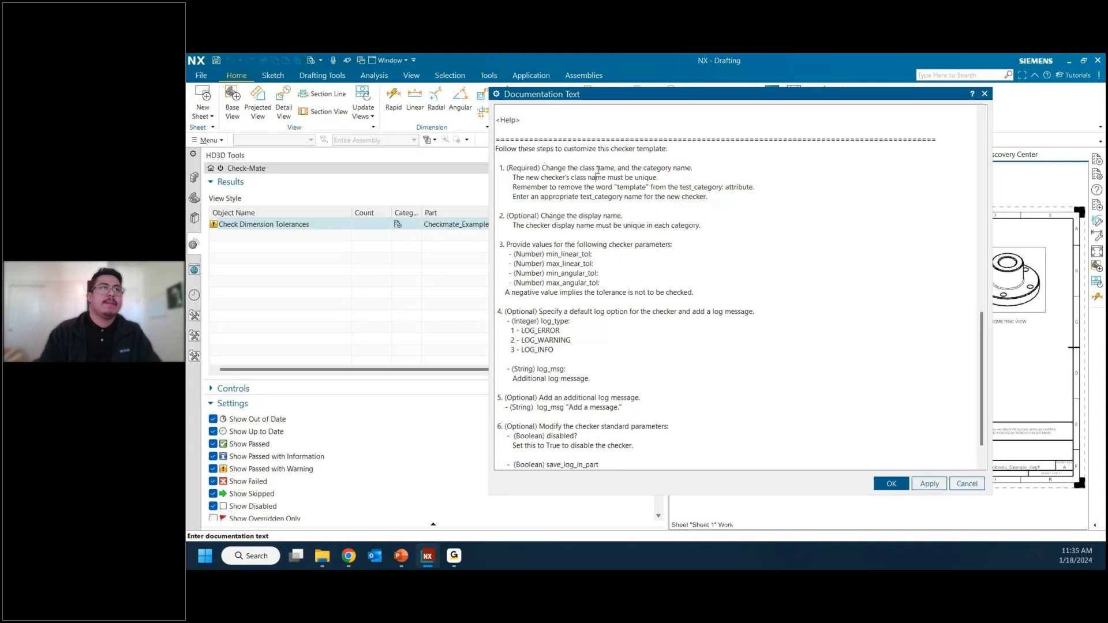
double_click(524, 216)
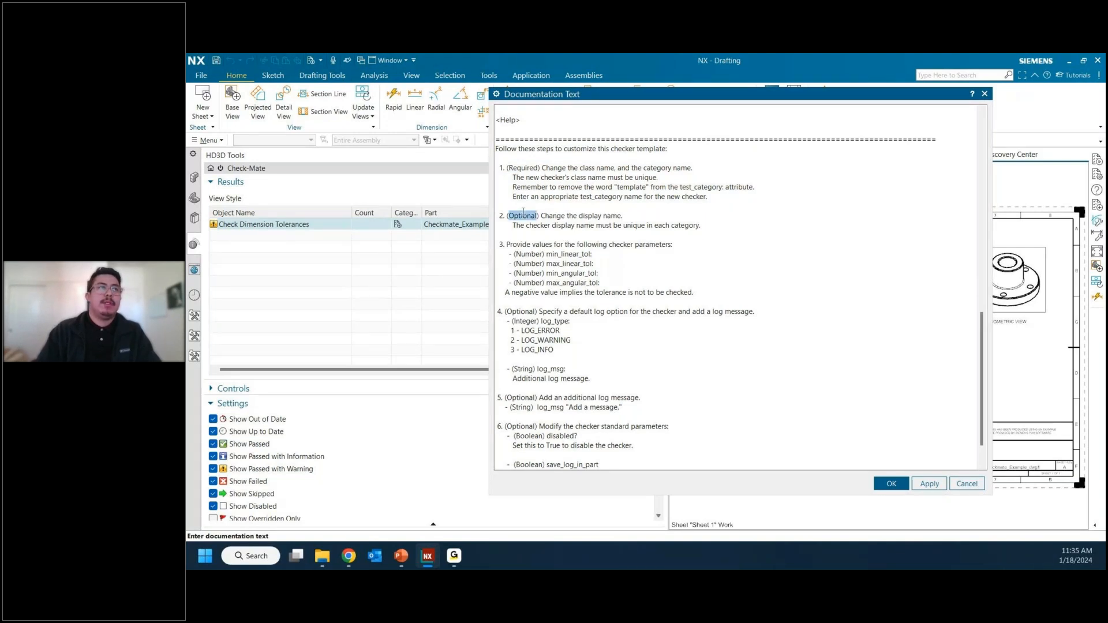
scroll(579, 227, "down", 1)
scroll(579, 227, "down", 1)
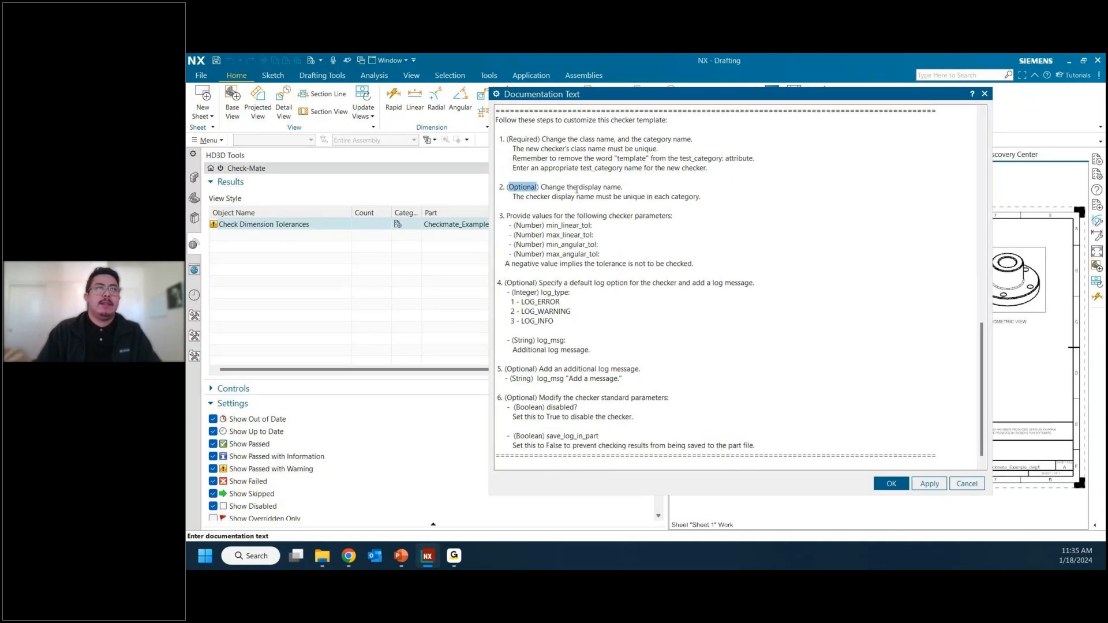
left_click_drag(578, 187, 623, 195)
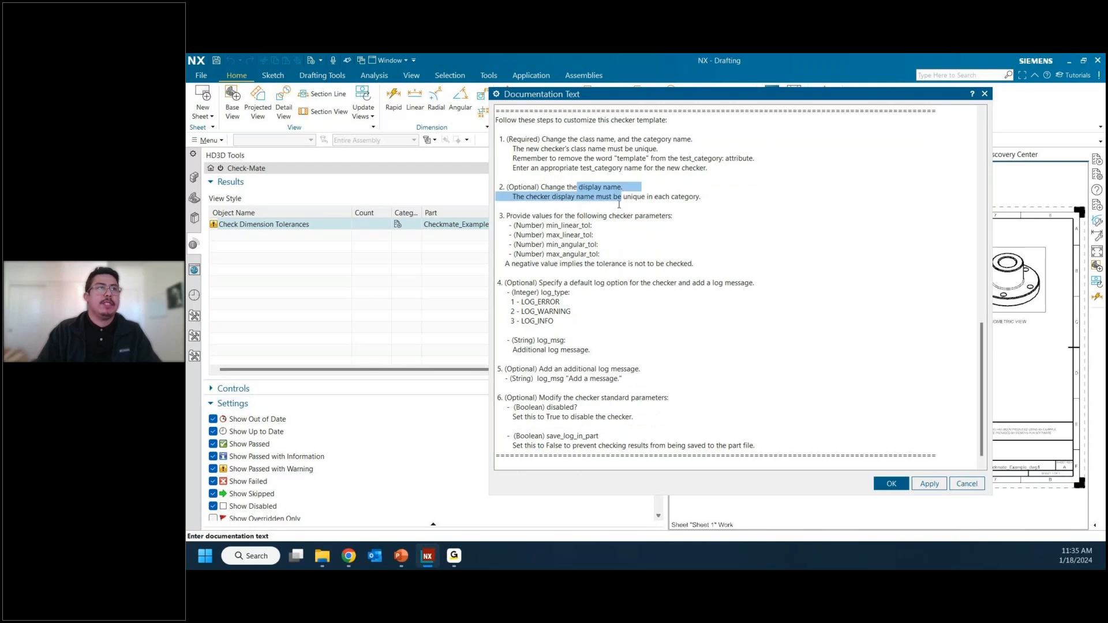
left_click(582, 226)
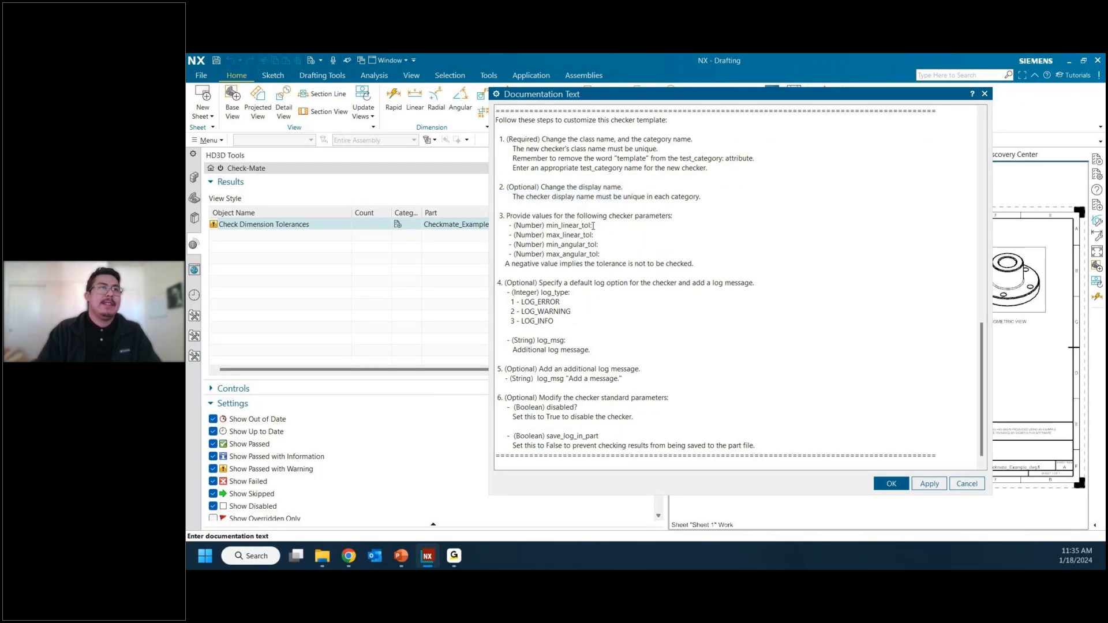
scroll(579, 217, "down", 1)
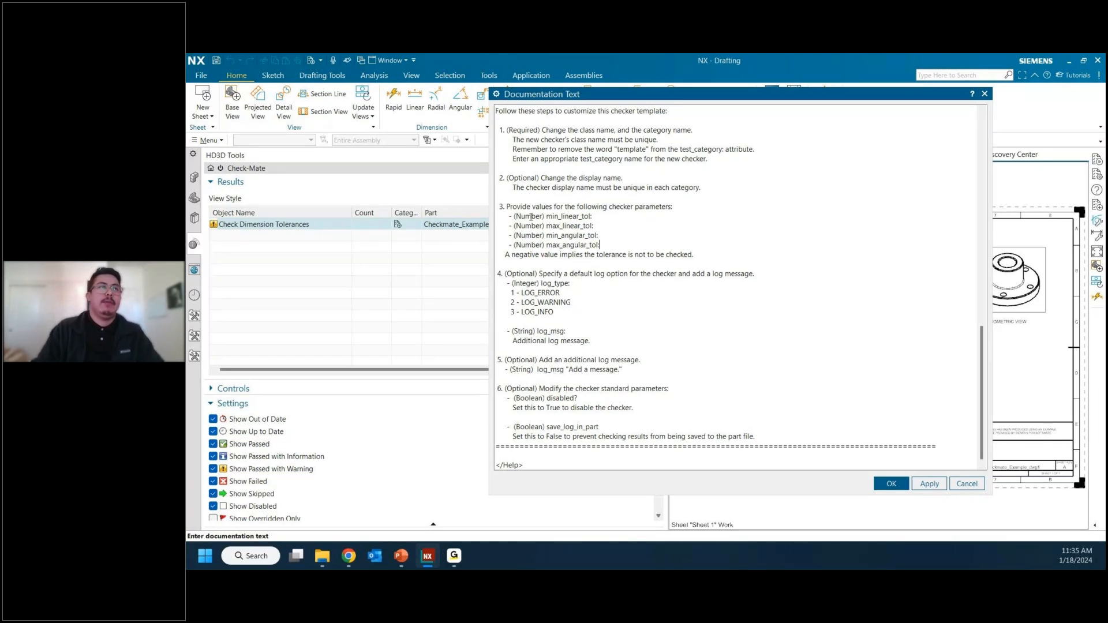
Step: Review the documentation's instructions for the linear and angular tolerance parameters and negative values, and close the documentation
left_click_drag(513, 216, 594, 216)
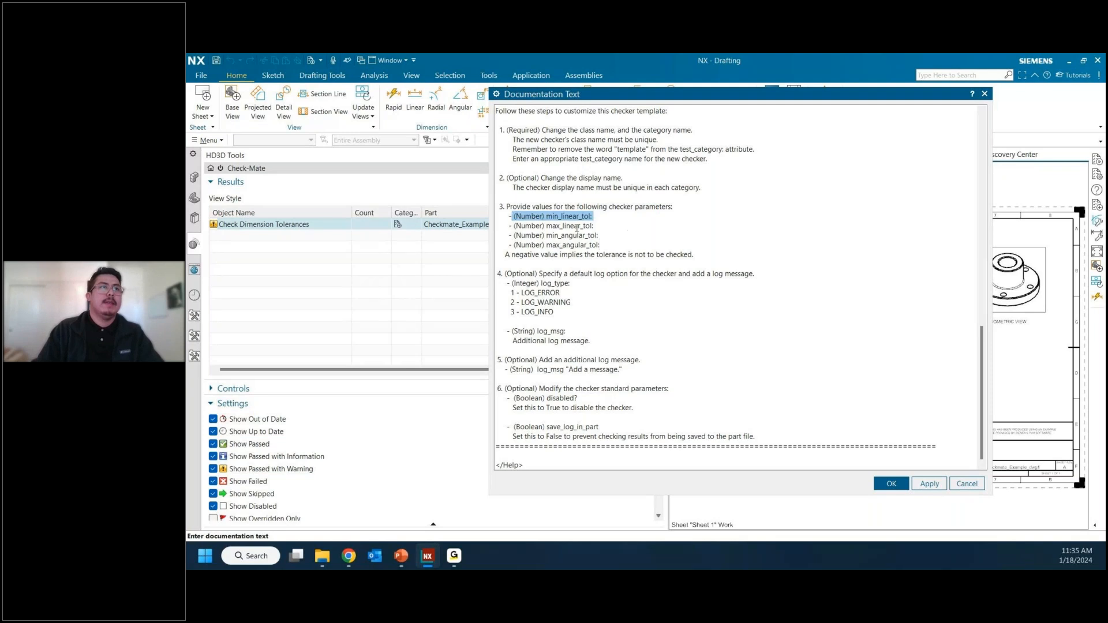
double_click(576, 226)
left_click(615, 236)
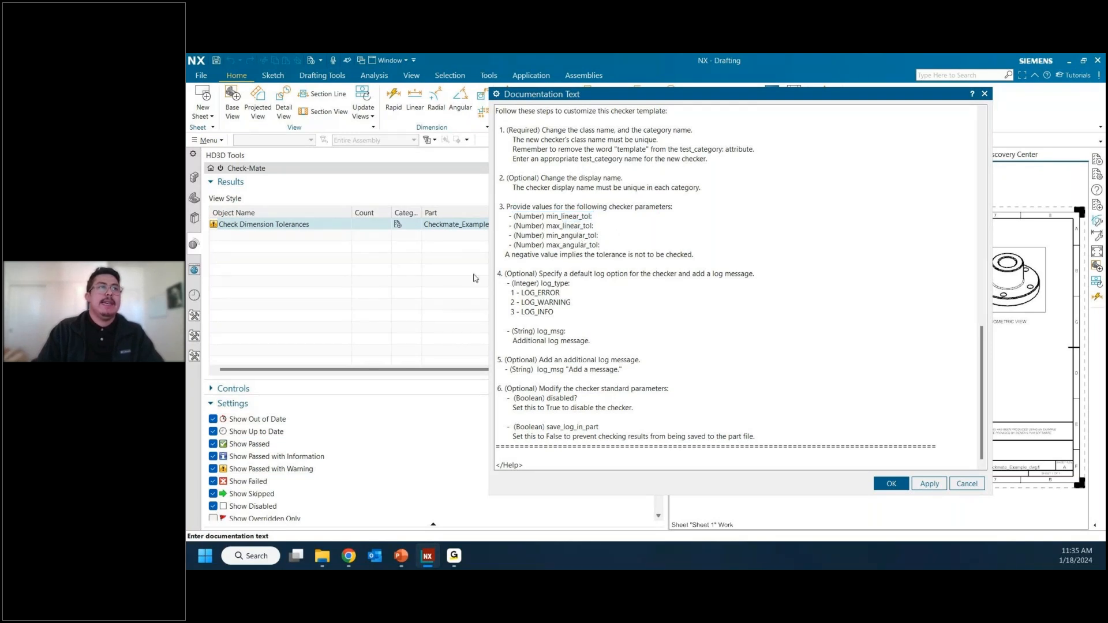
double_click(532, 254)
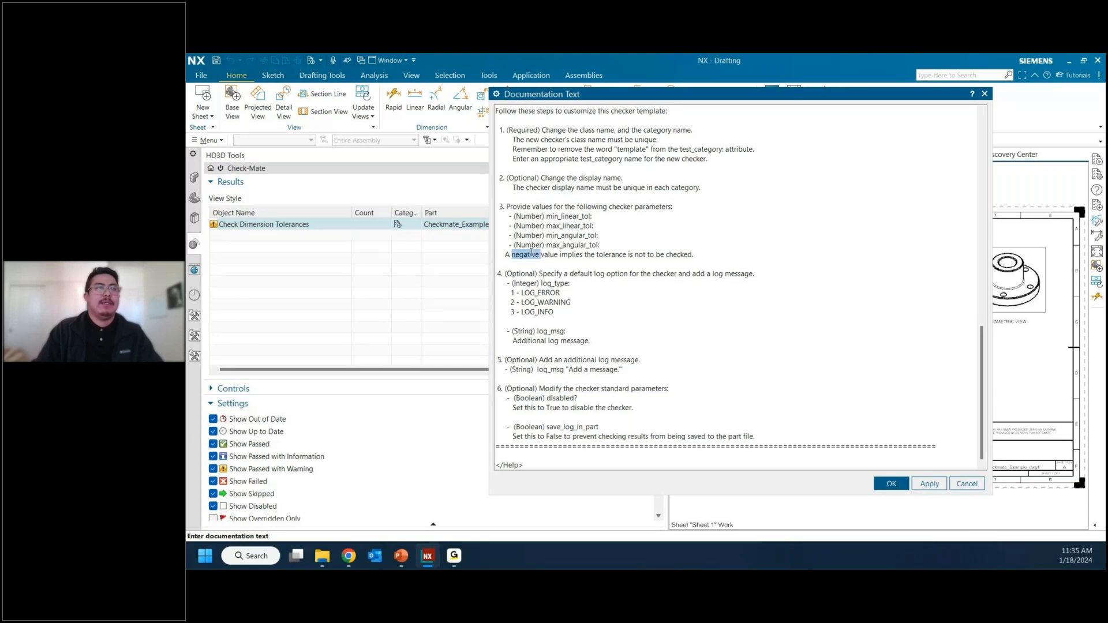
left_click_drag(629, 255, 688, 255)
left_click(687, 256)
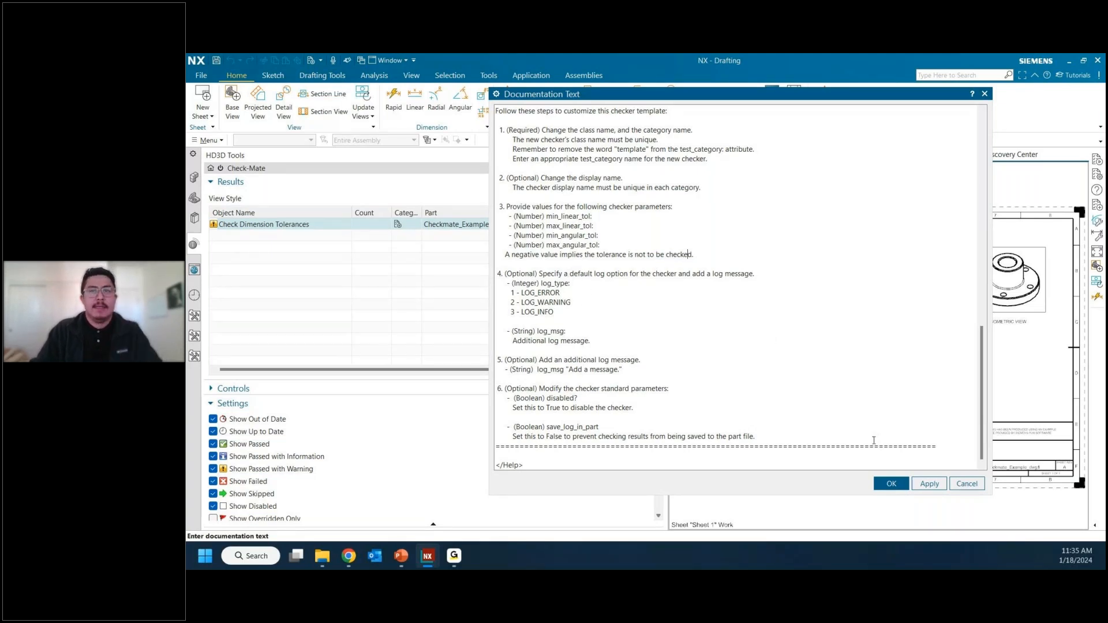
left_click(891, 484)
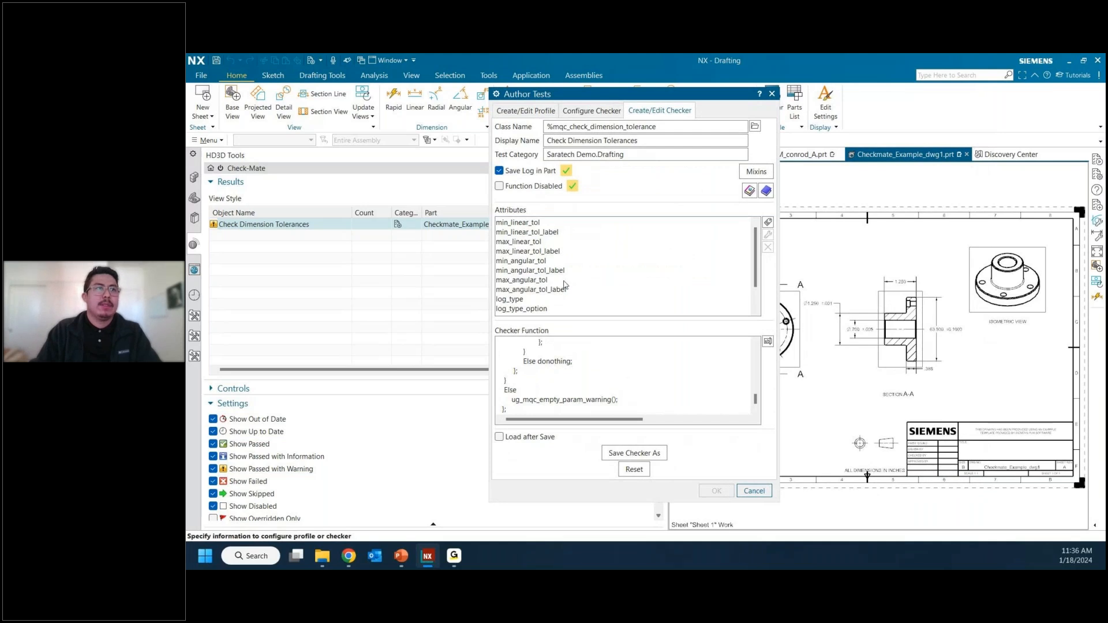
Step: Edit the min_linear_tol attribute and set its formula to 0.004
left_click(526, 224)
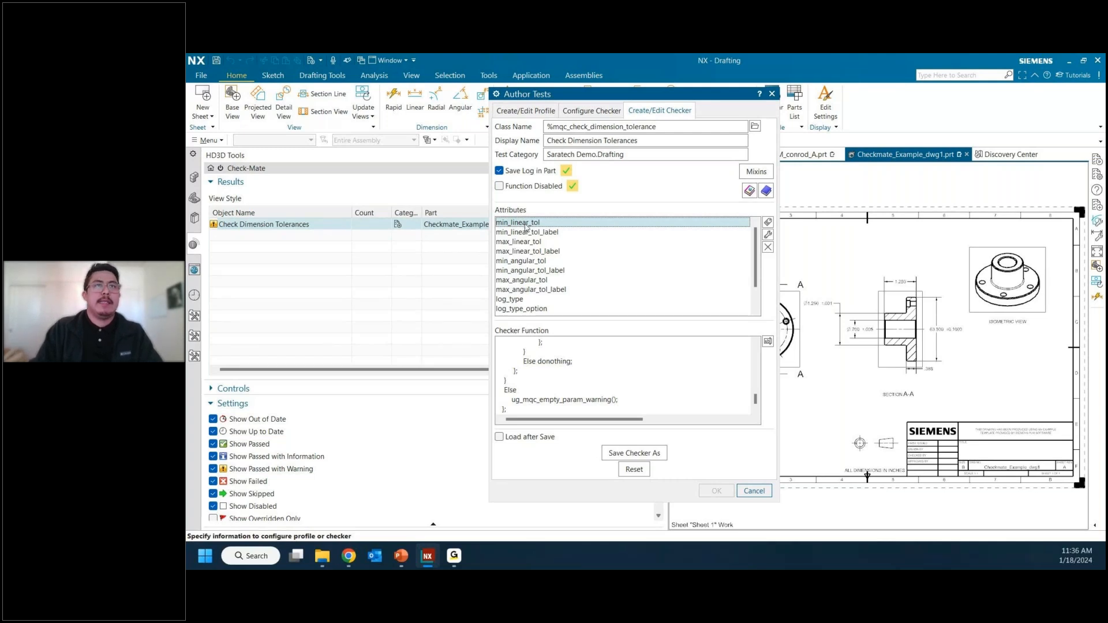
left_click(768, 235)
left_click(509, 202)
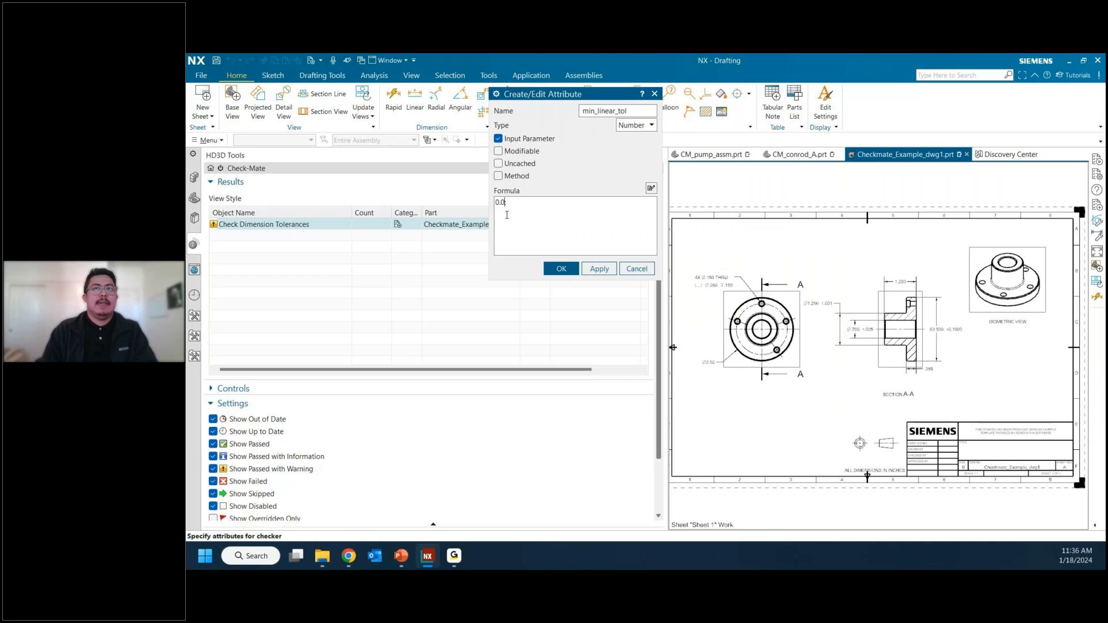
type("04;")
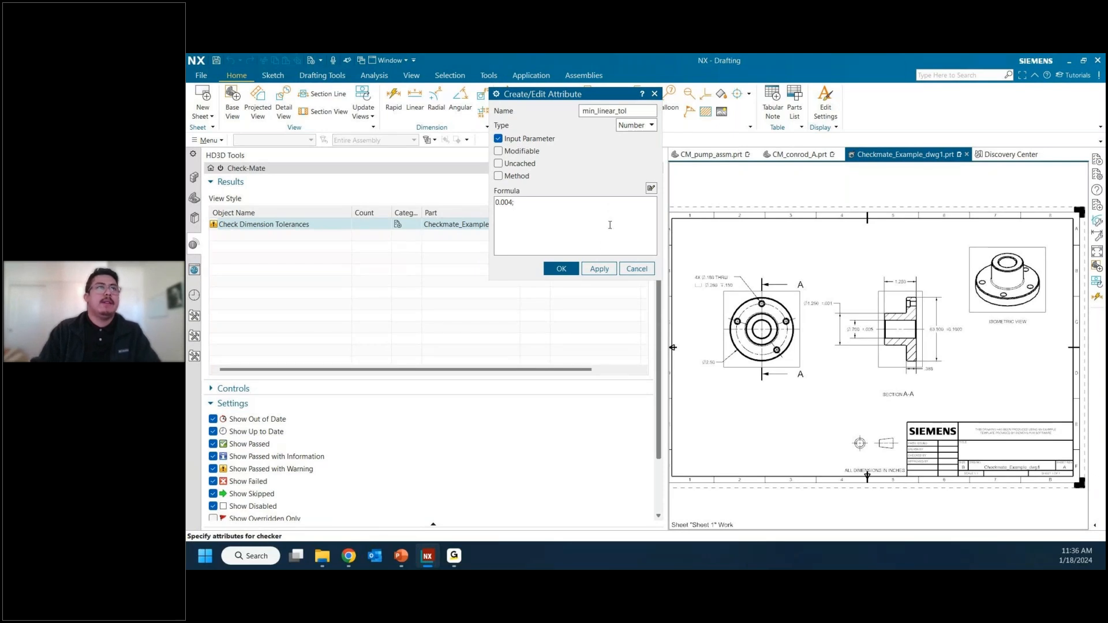
left_click(561, 269)
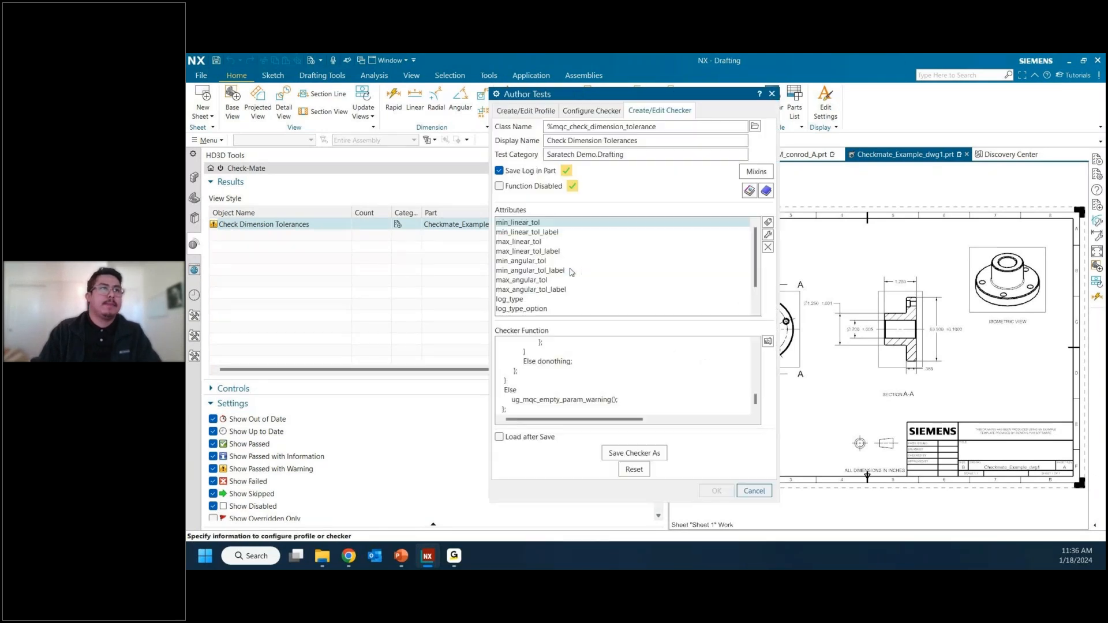
Step: Edit the max_linear_tol attribute and set its formula to 0.5
double_click(538, 241)
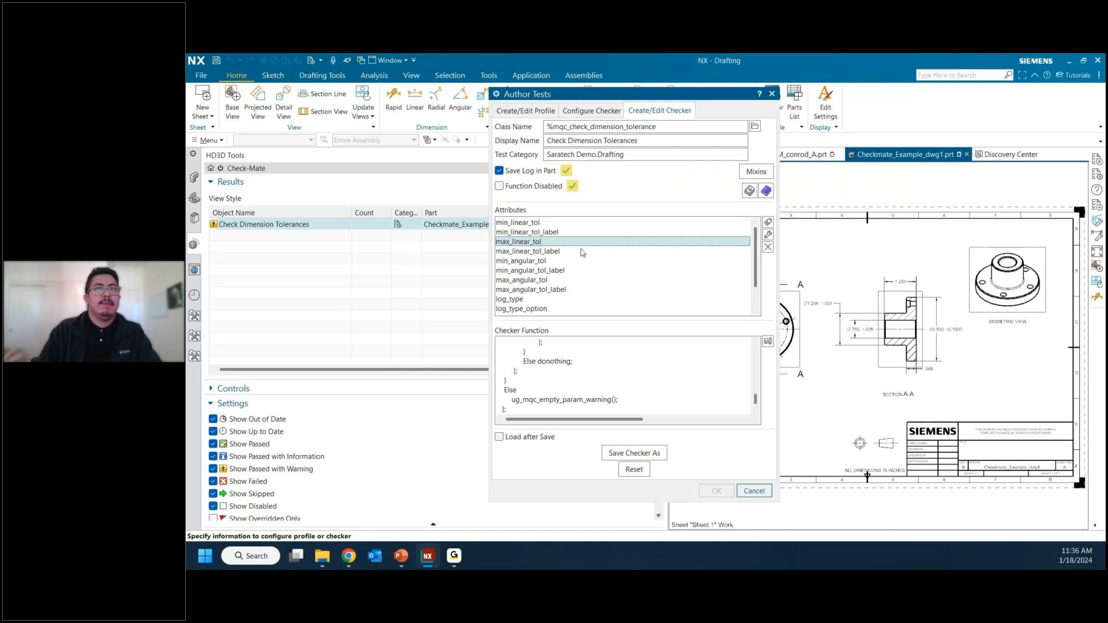
type("0")
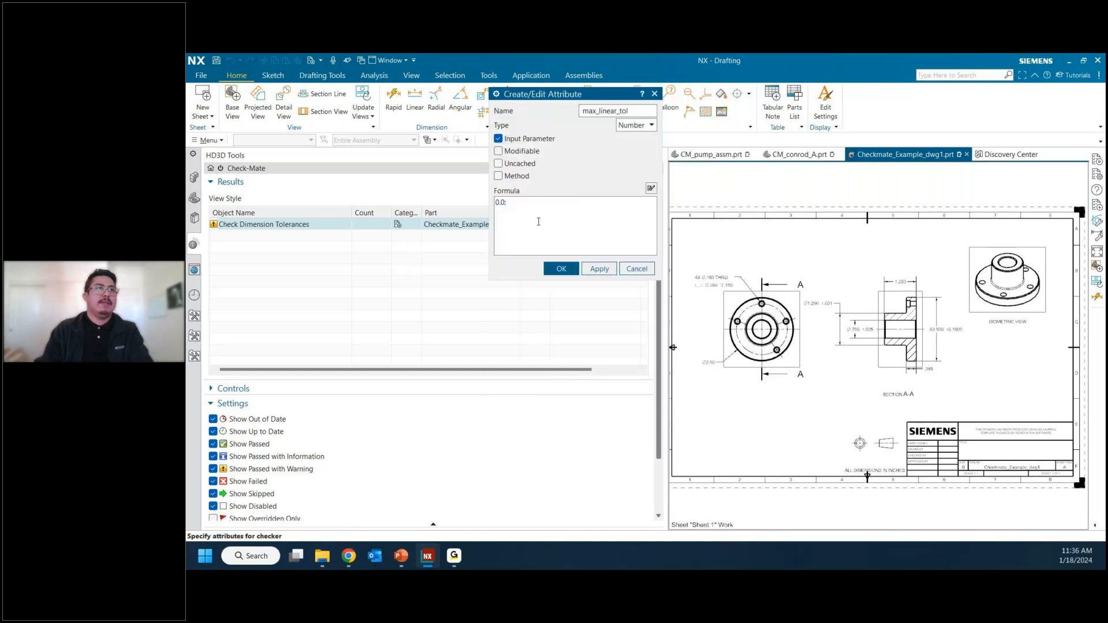
type(".5")
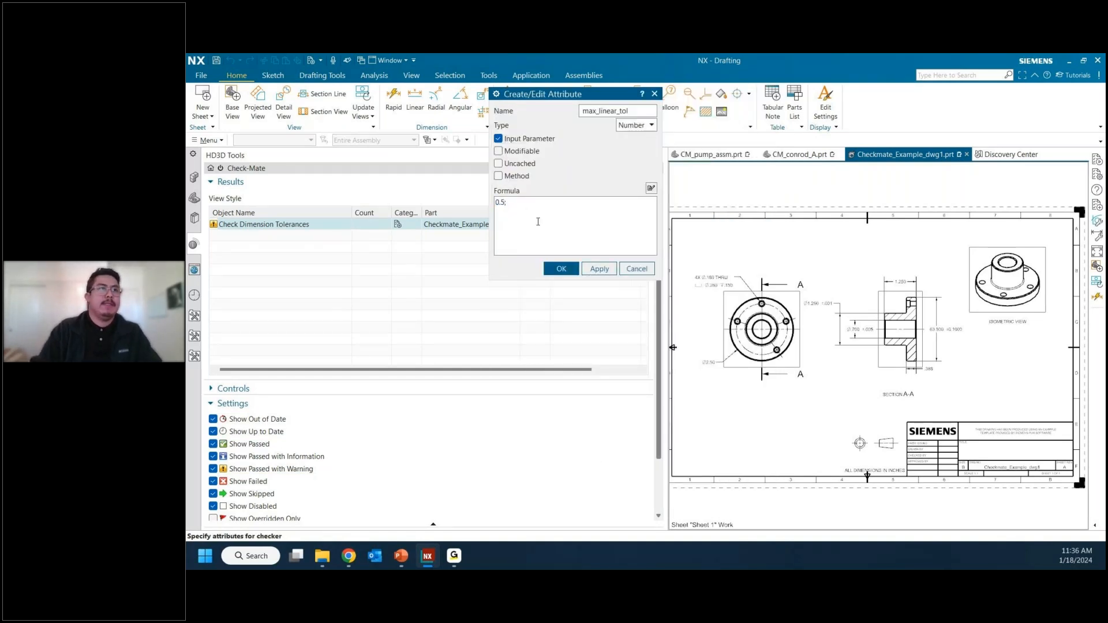
left_click(562, 269)
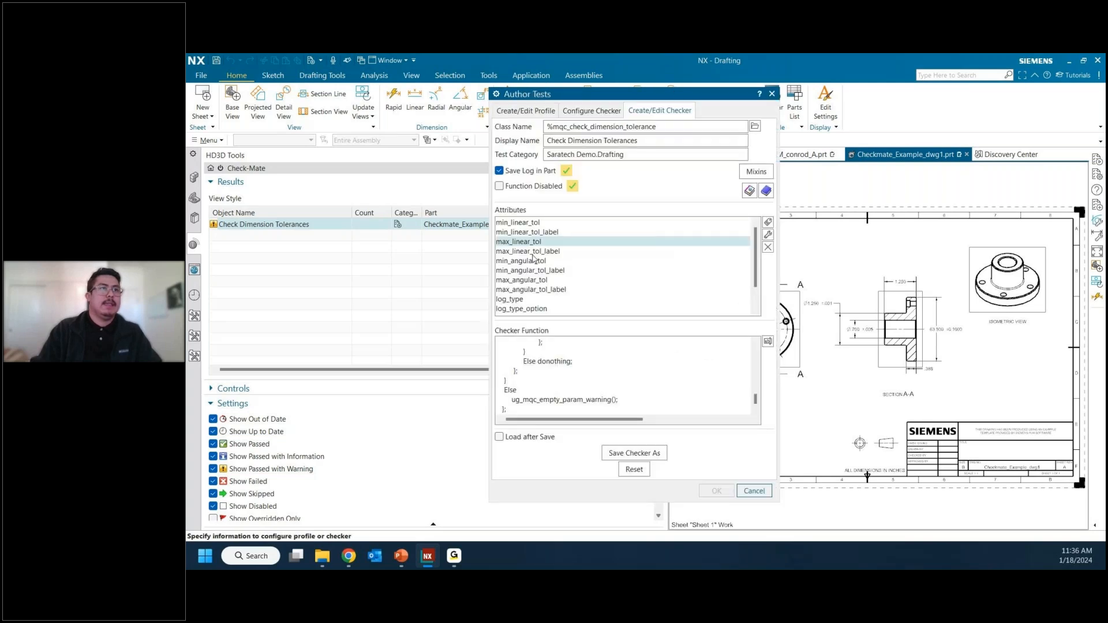
Step: Edit the min_angular_tol attribute and set its formula to 0.1
left_click(534, 261)
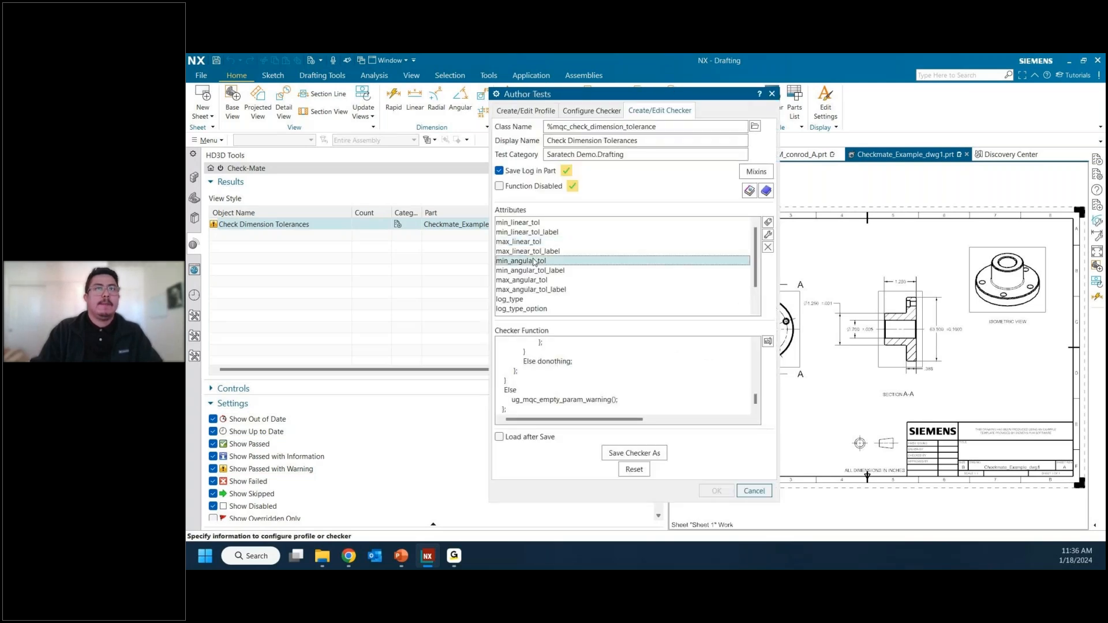
left_click(768, 235)
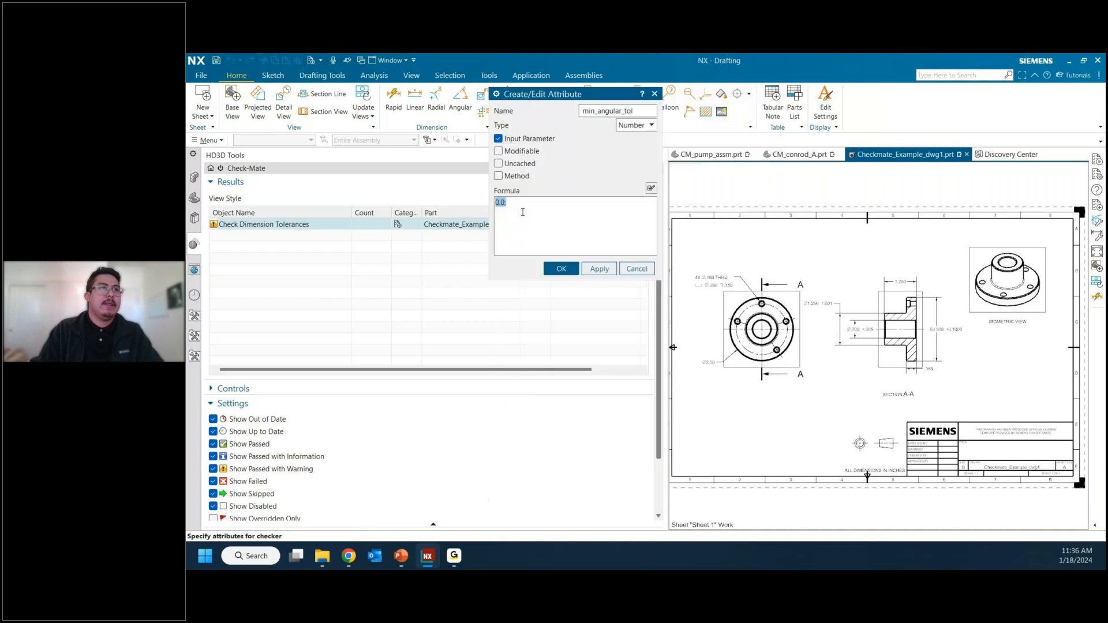
left_click(506, 212)
key("BackSpace")
type("1")
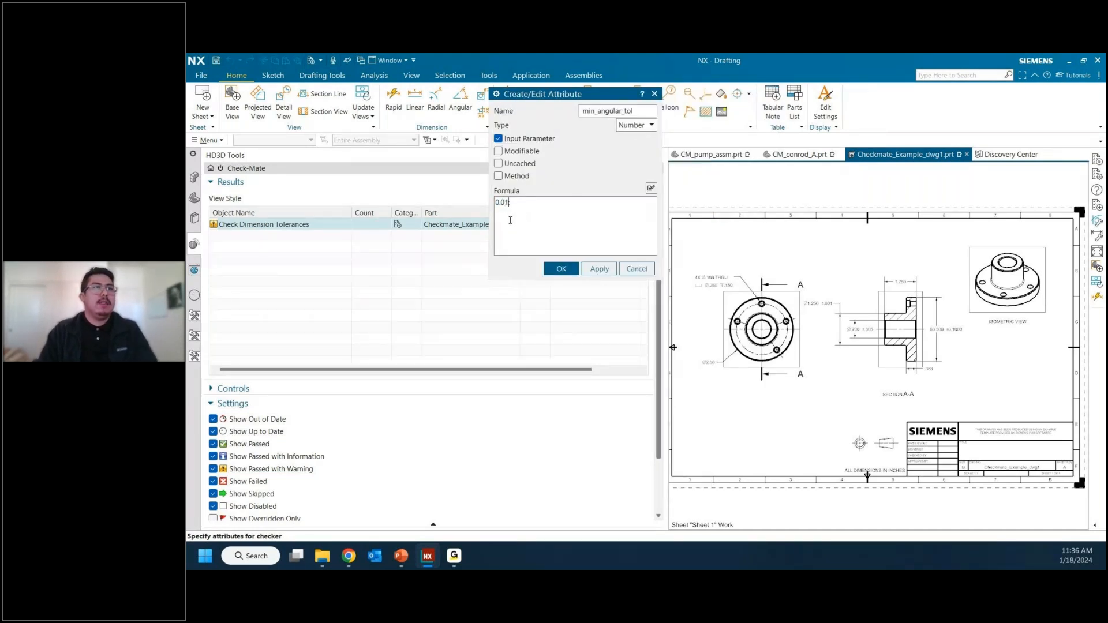
key("BackSpace")
key("BackSpace")
key("BackSpace")
type(".1")
left_click(551, 267)
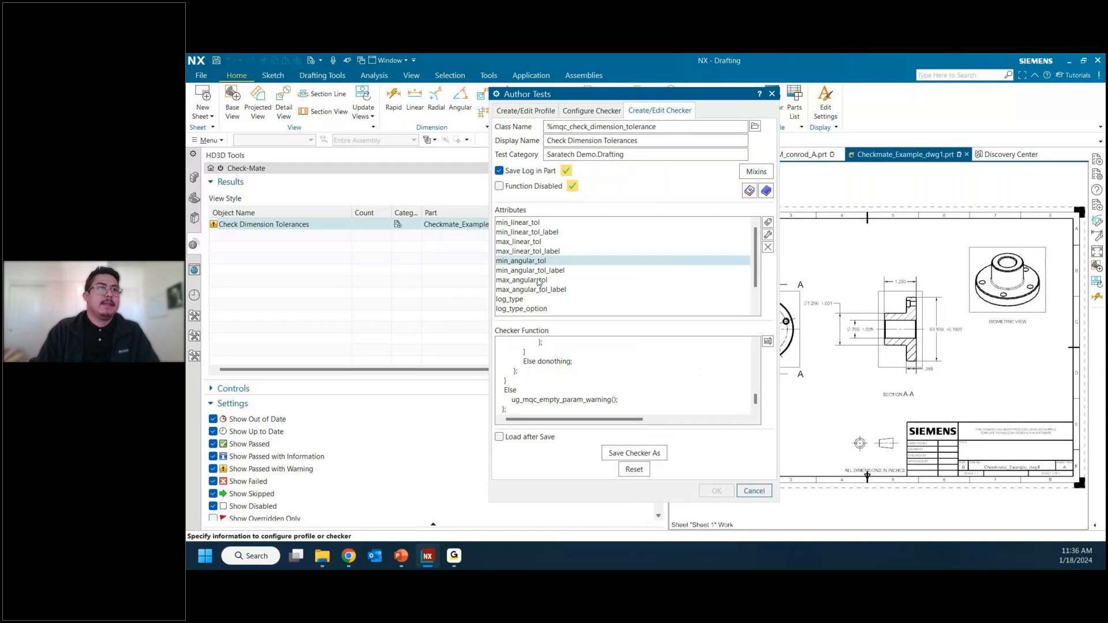
Step: Edit the max_angular_tol attribute and set its formula to 5.0
left_click(538, 281)
left_click(770, 234)
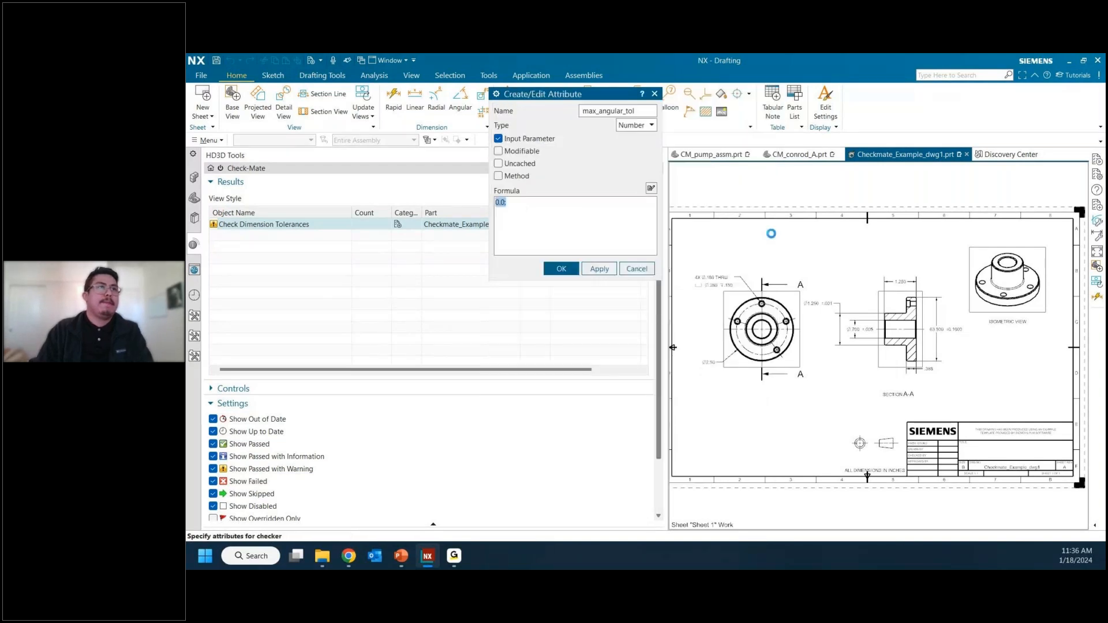
key("Left")
key("Left")
key("Left")
key("BackSpace")
type("5")
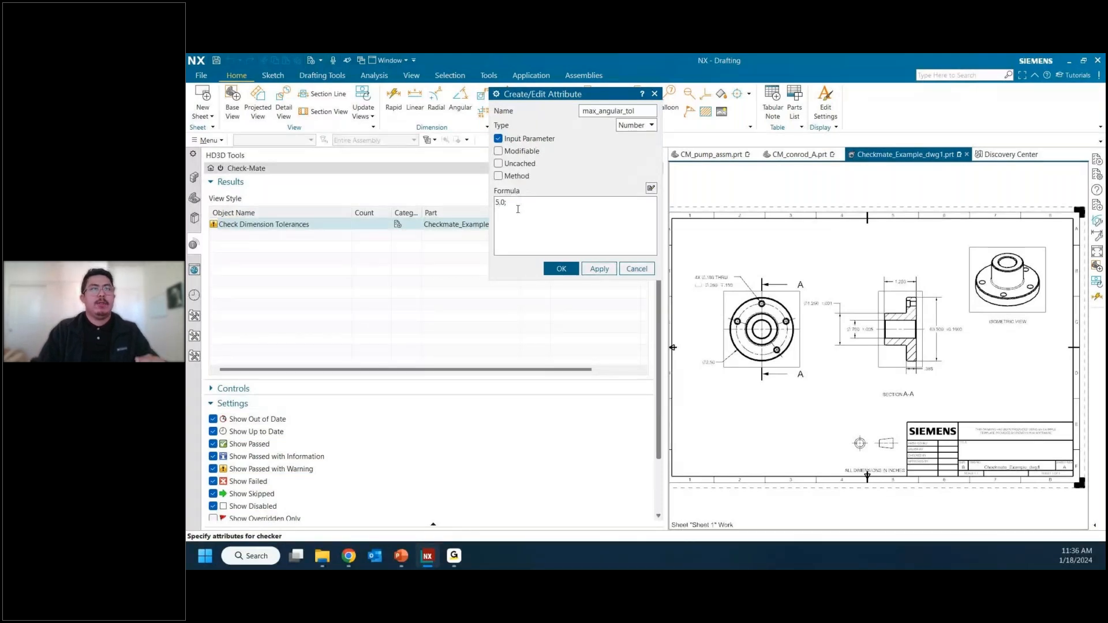
left_click(562, 269)
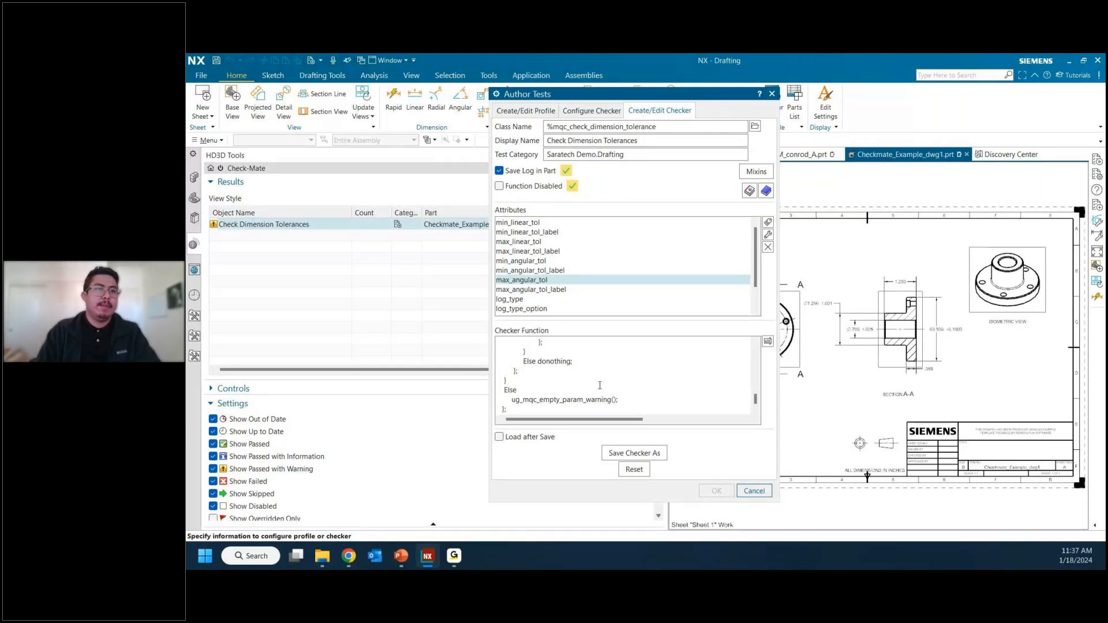
Step: Save the checker as mqc_check_dimension_tolerance.dfa in Desktop > Checkmate CES > Checkmate Files, and close the test authoring dialog
left_click(634, 454)
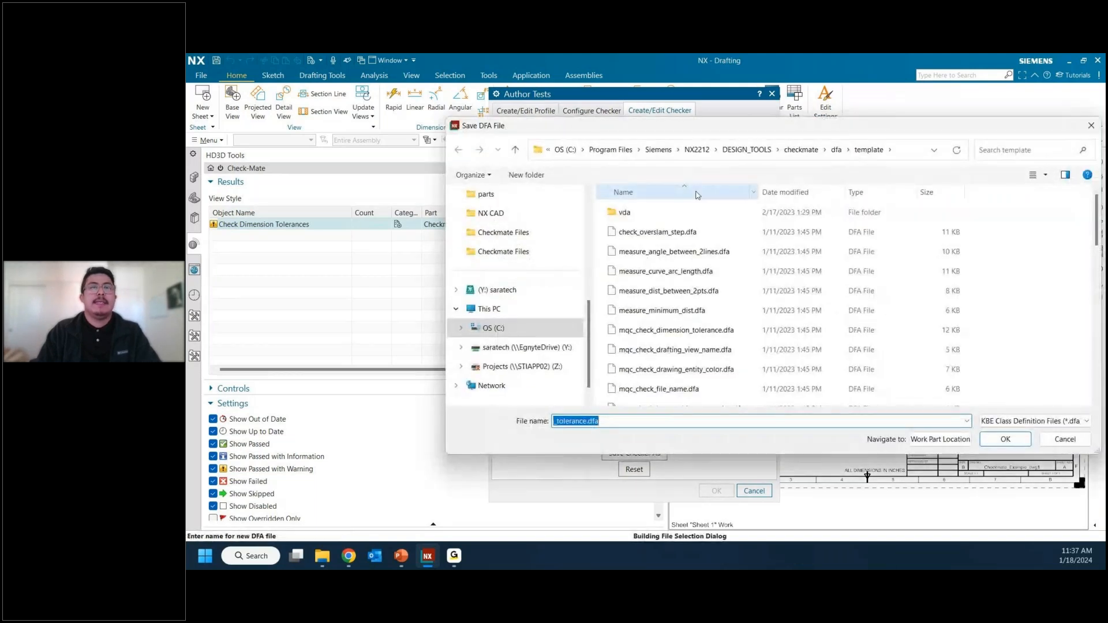
scroll(488, 223, "up", 5)
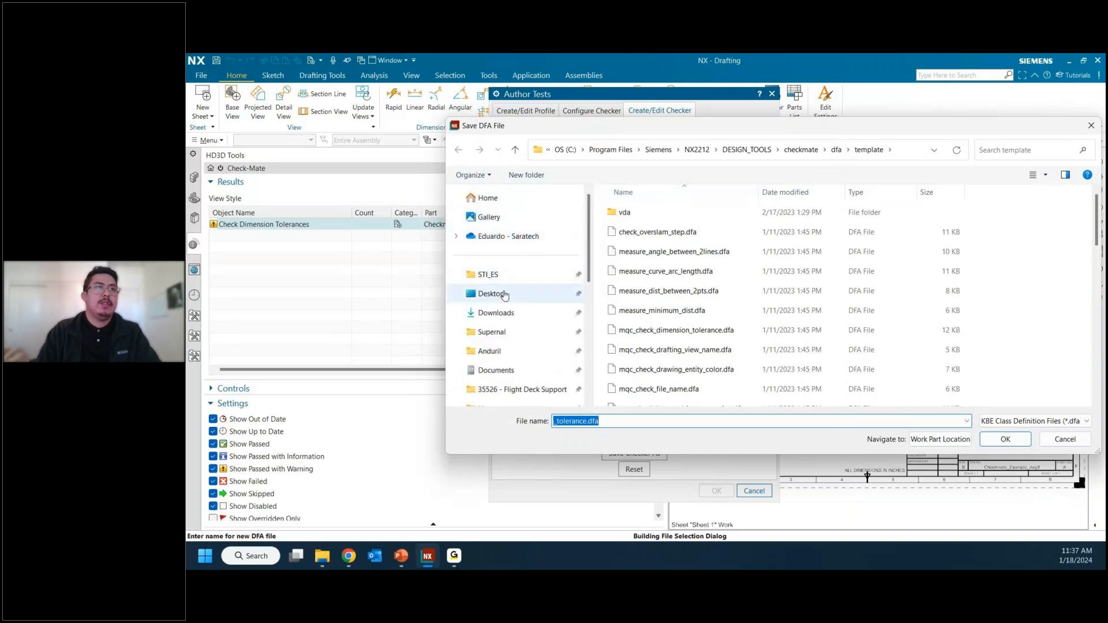
left_click(504, 295)
double_click(636, 216)
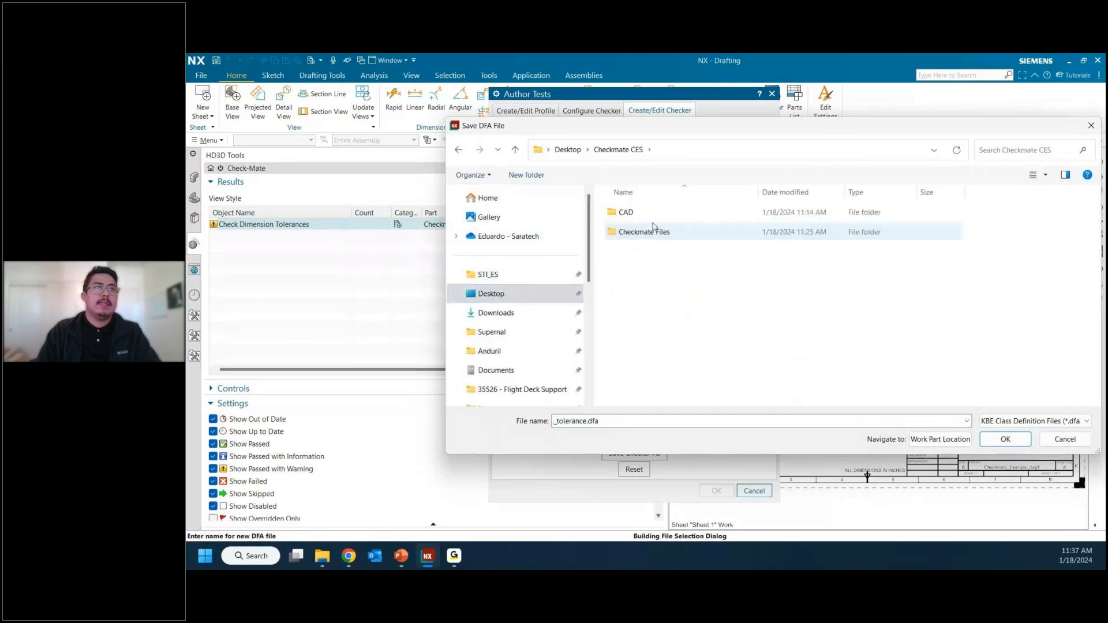
double_click(654, 234)
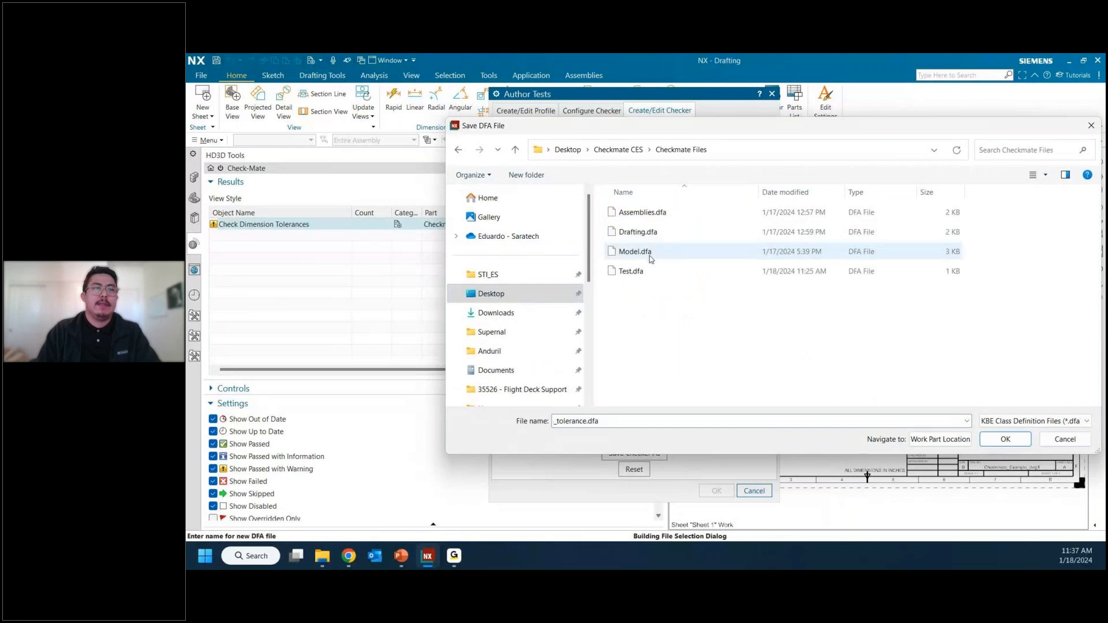
left_click(1017, 443)
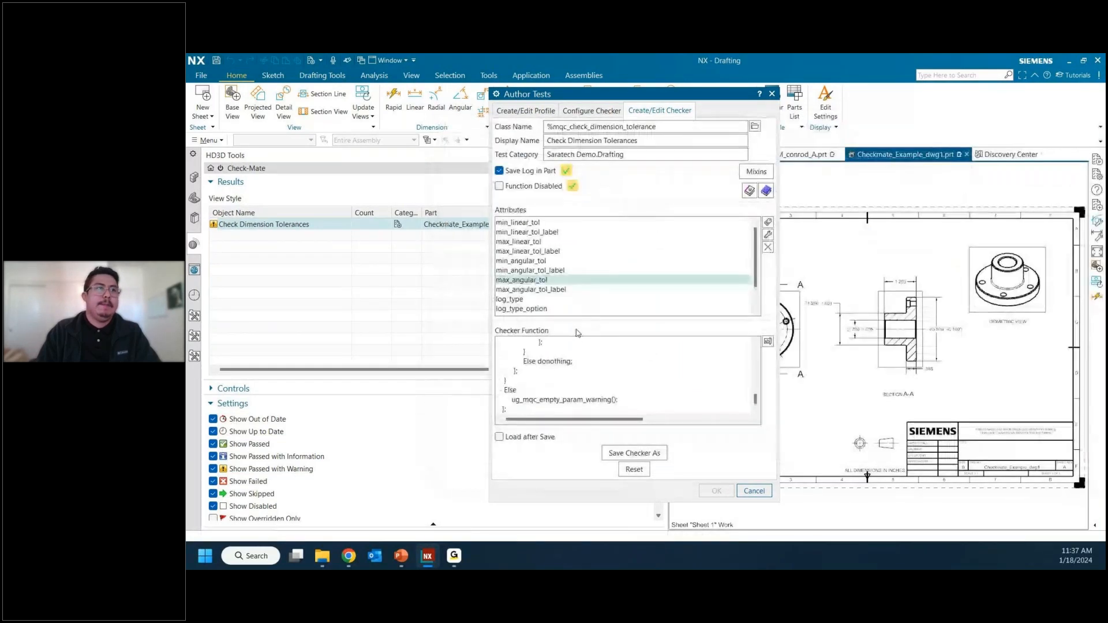
left_click(747, 492)
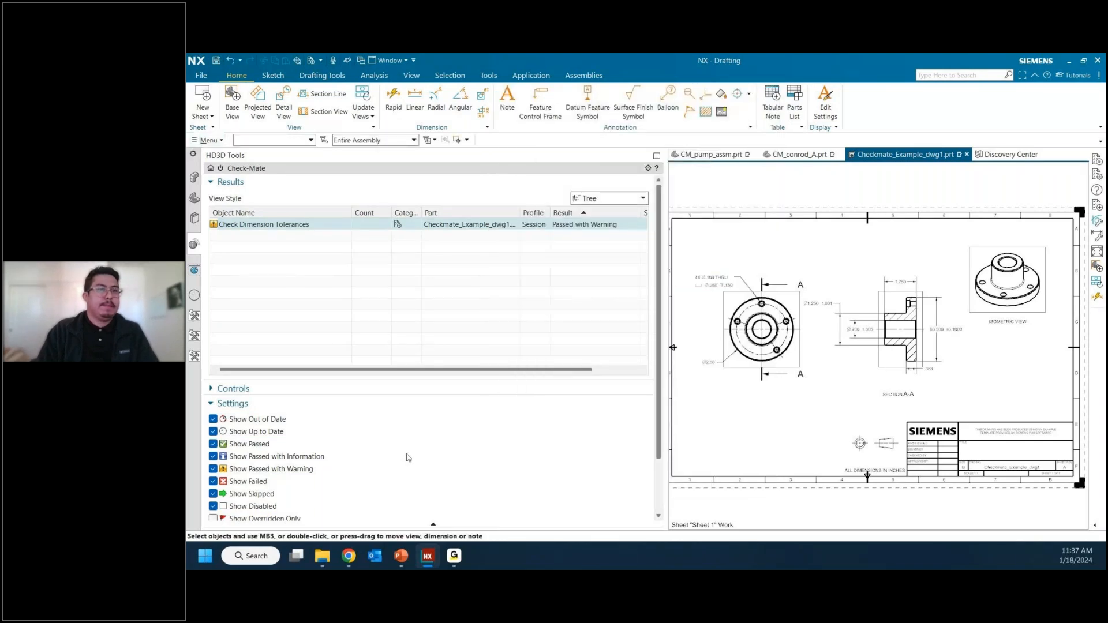
Step: Open Set Up Tests and look through the Saratech Demo, CES_Test and Drafting categories for the custom tolerance checker
scroll(410, 455, "down", 3)
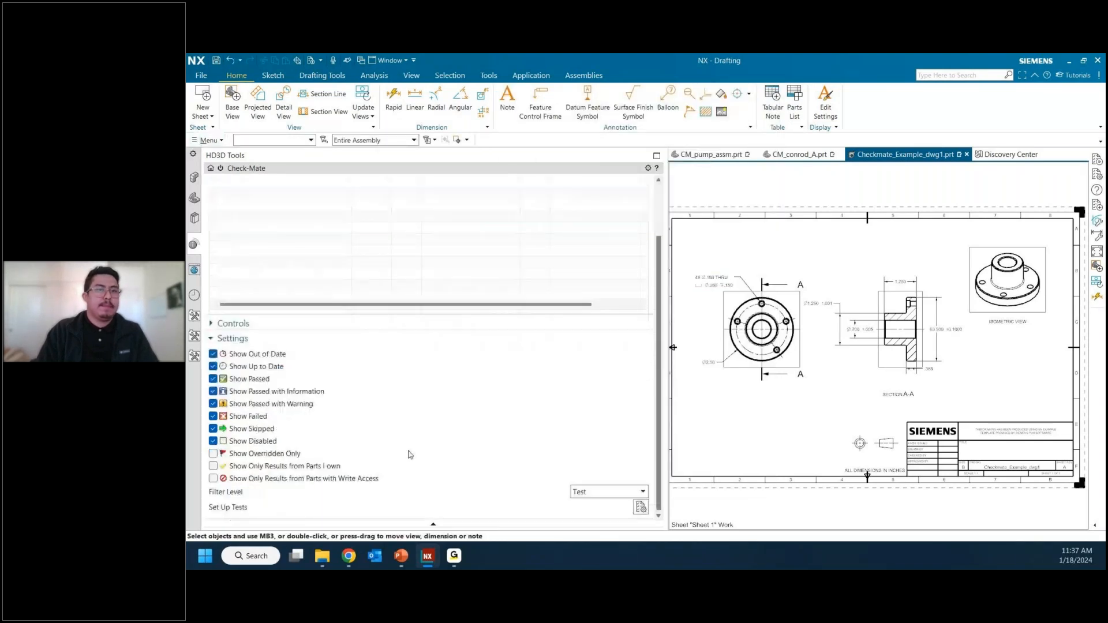
left_click(639, 508)
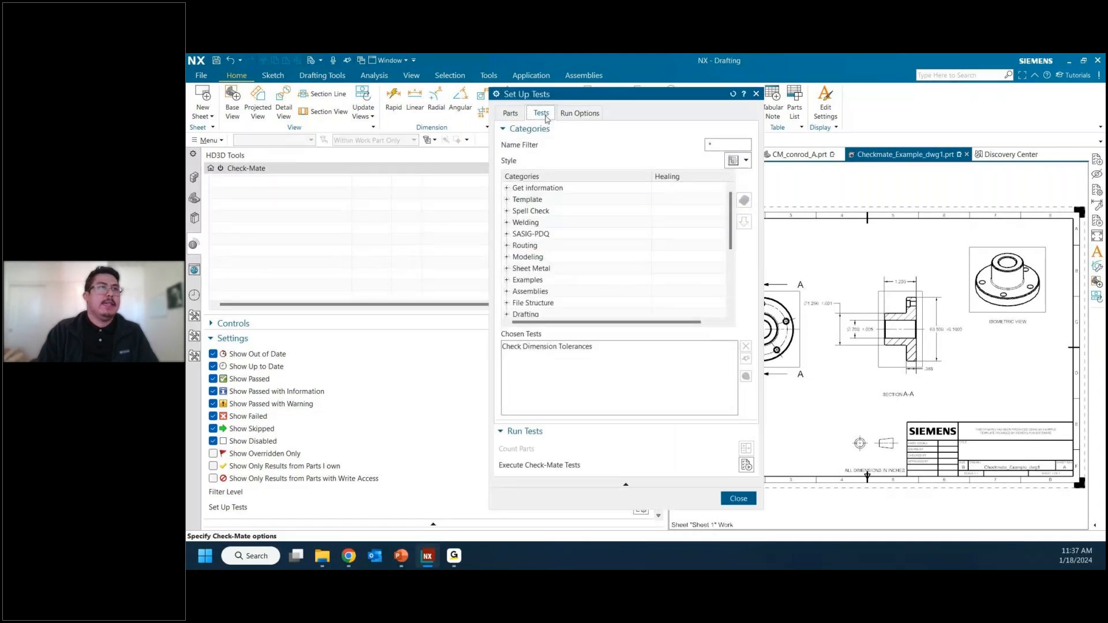
scroll(554, 248, "down", 3)
left_click(560, 224)
left_click(508, 222)
scroll(508, 231, "down", 2)
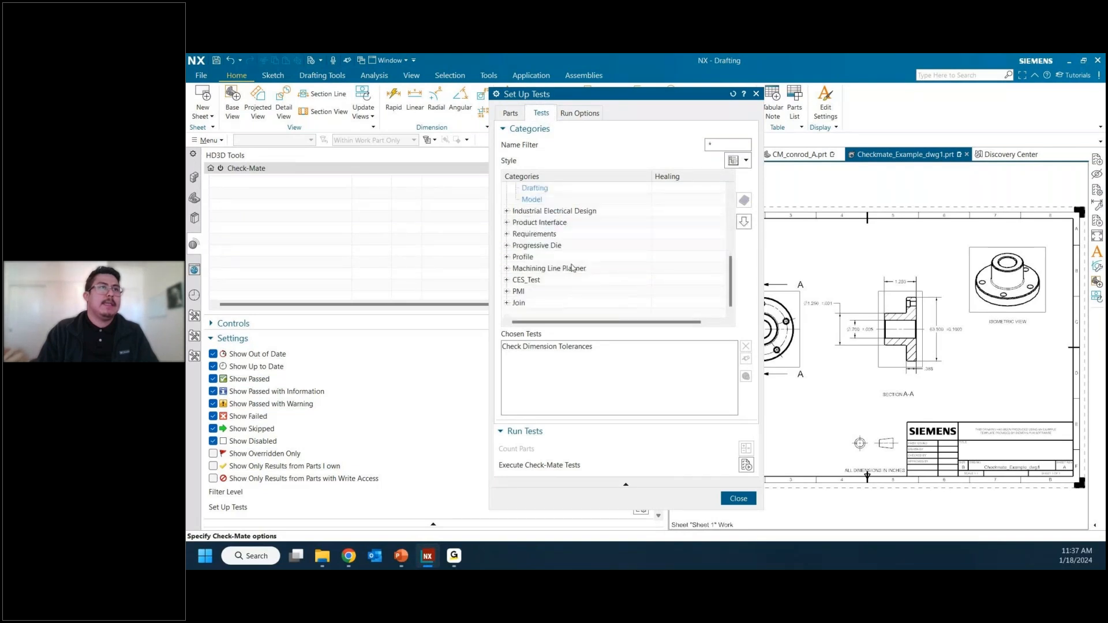
left_click(508, 280)
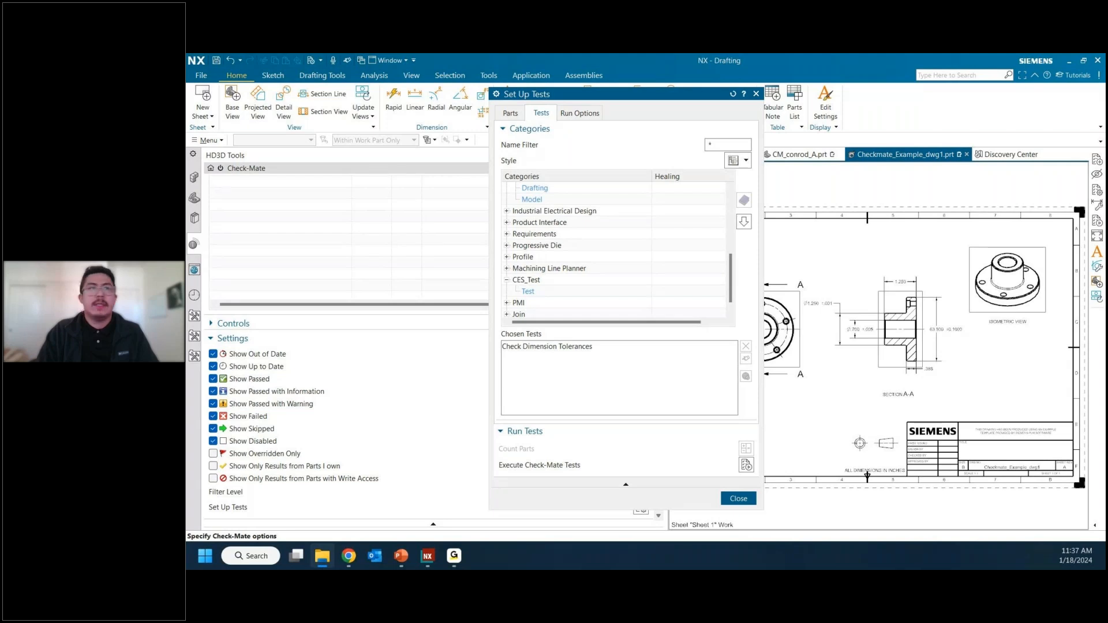
scroll(560, 278, "up", 4)
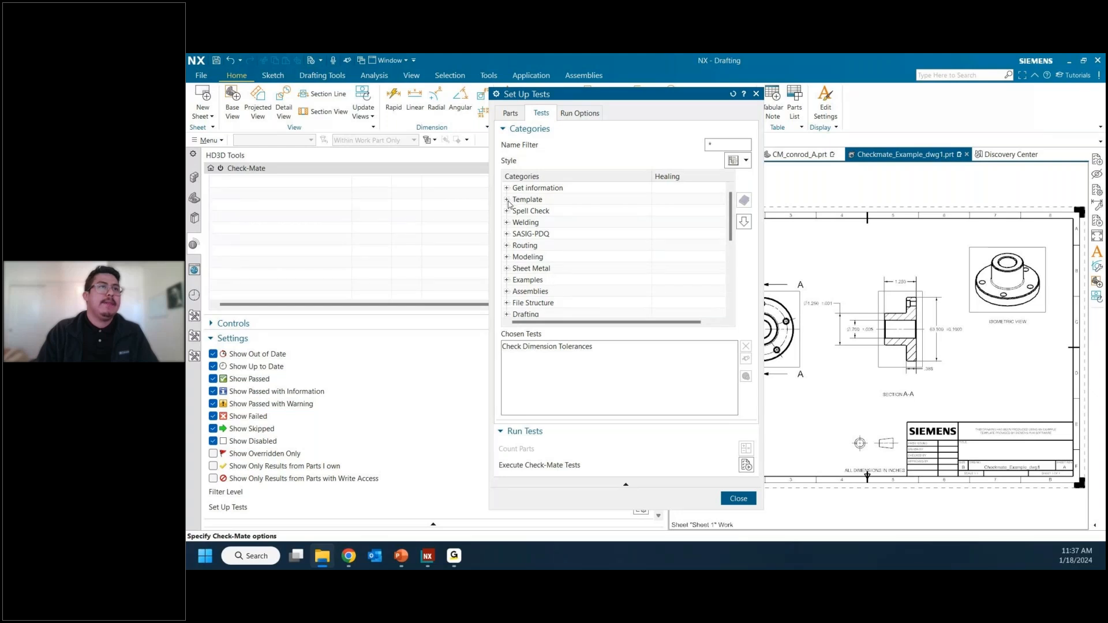
scroll(509, 207, "down", 1)
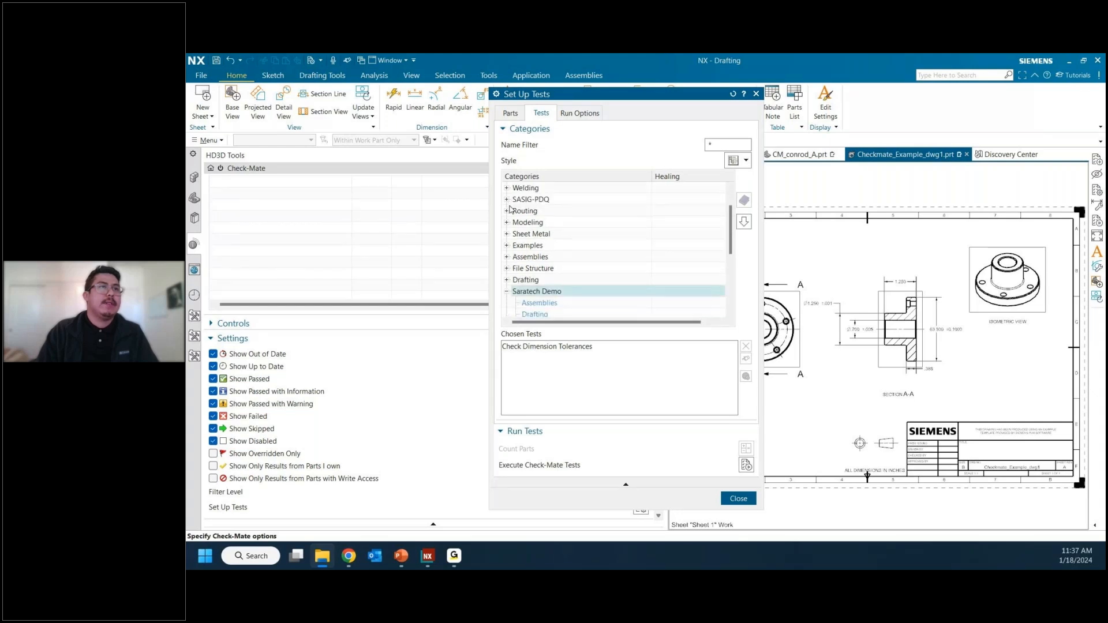
left_click(507, 280)
scroll(582, 266, "down", 5)
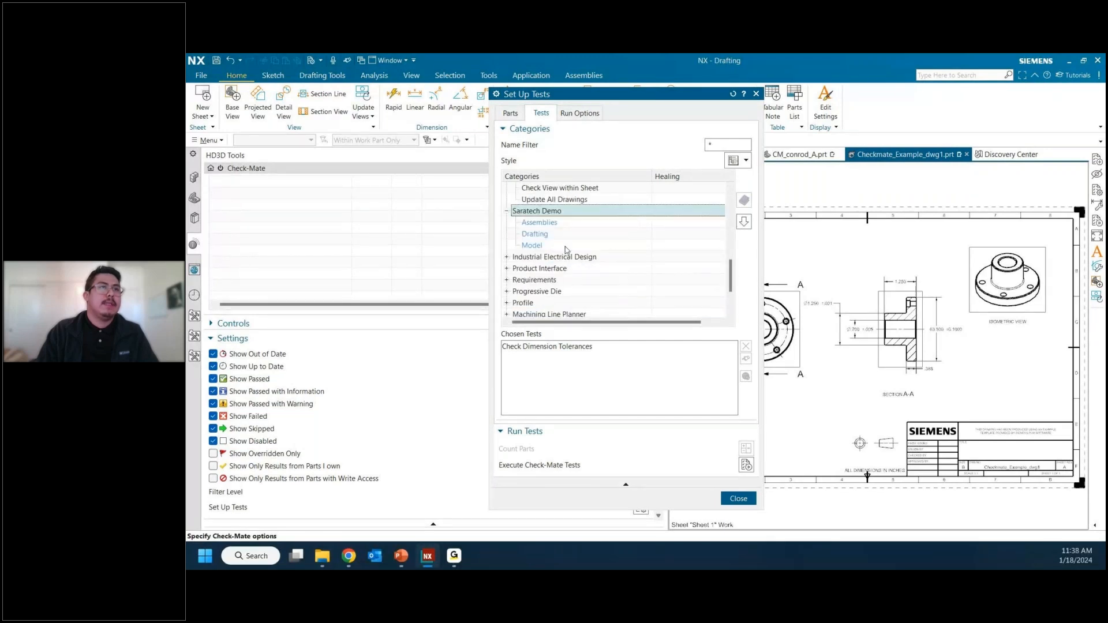
scroll(540, 242, "down", 2)
Step: Remove Check Dimension Tolerances from the chosen tests
left_click(606, 347)
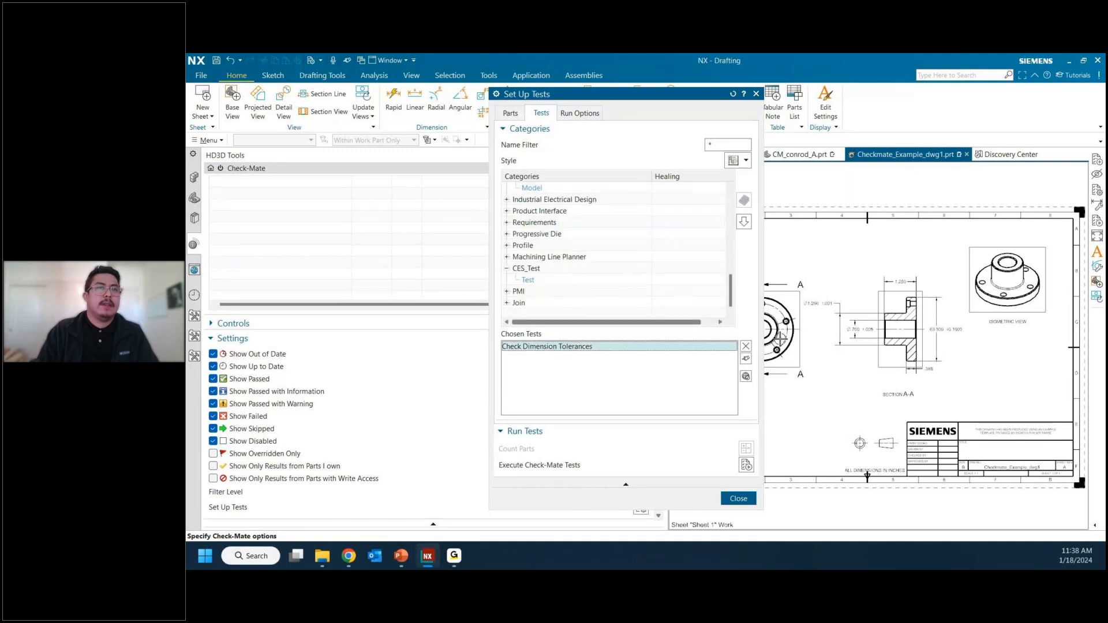
left_click(745, 347)
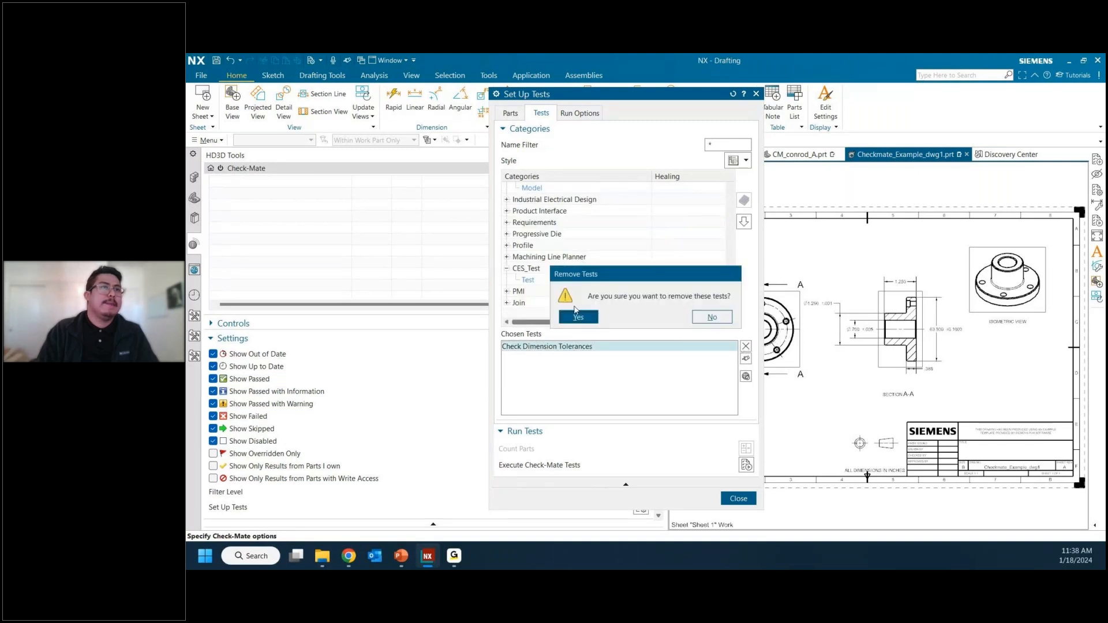
left_click(579, 318)
Step: Add the Drafting profile from the Saratech Demo category to the chosen tests
scroll(528, 271, "up", 3)
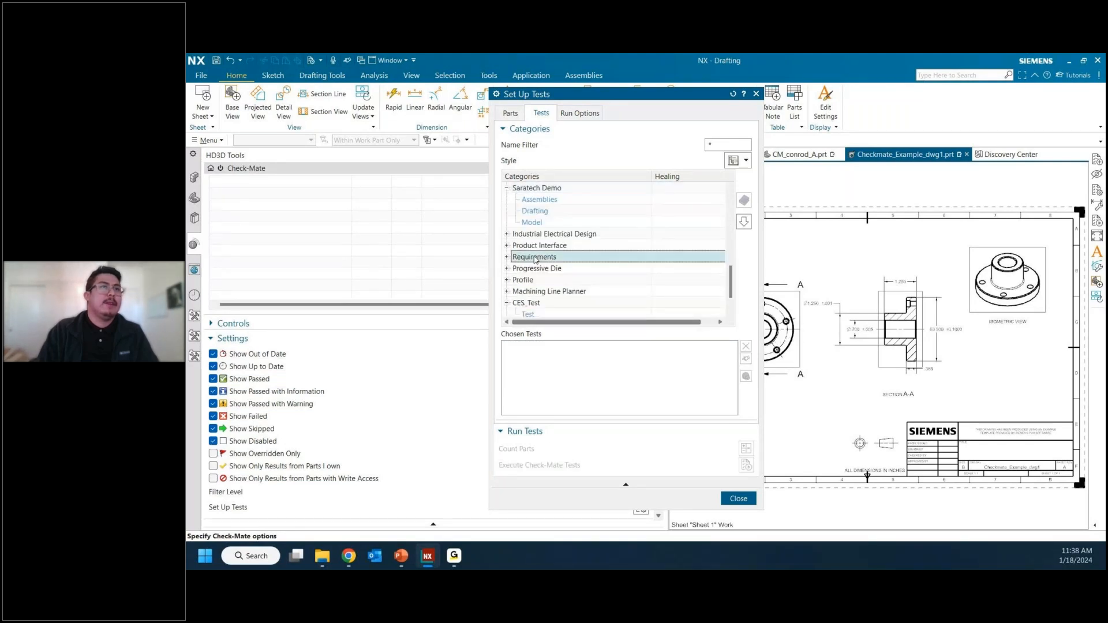
left_click(534, 257)
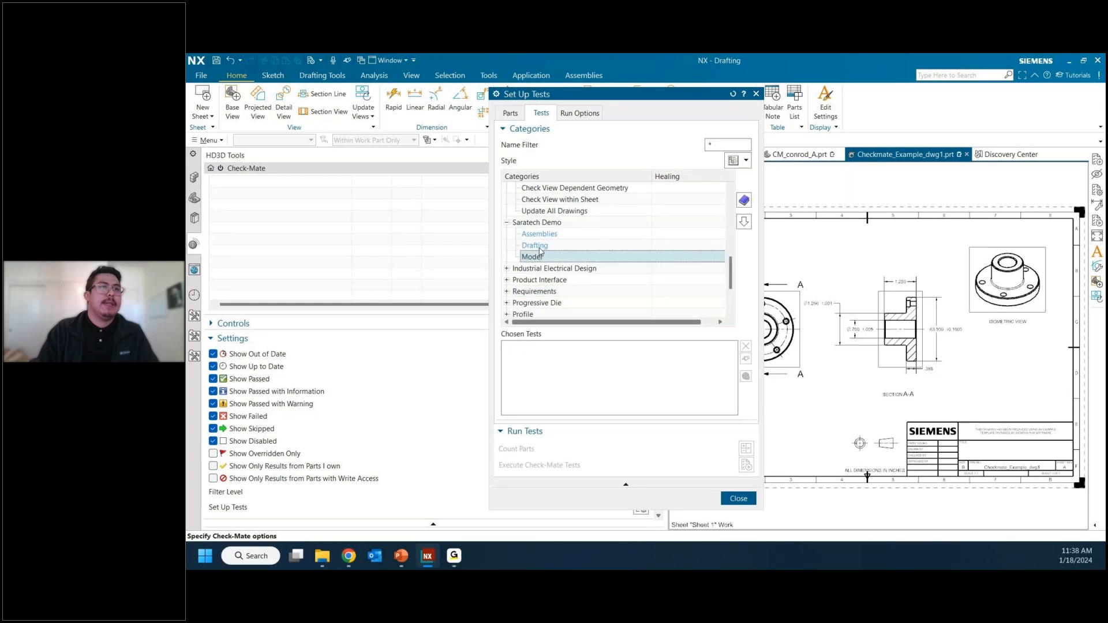
left_click(537, 246)
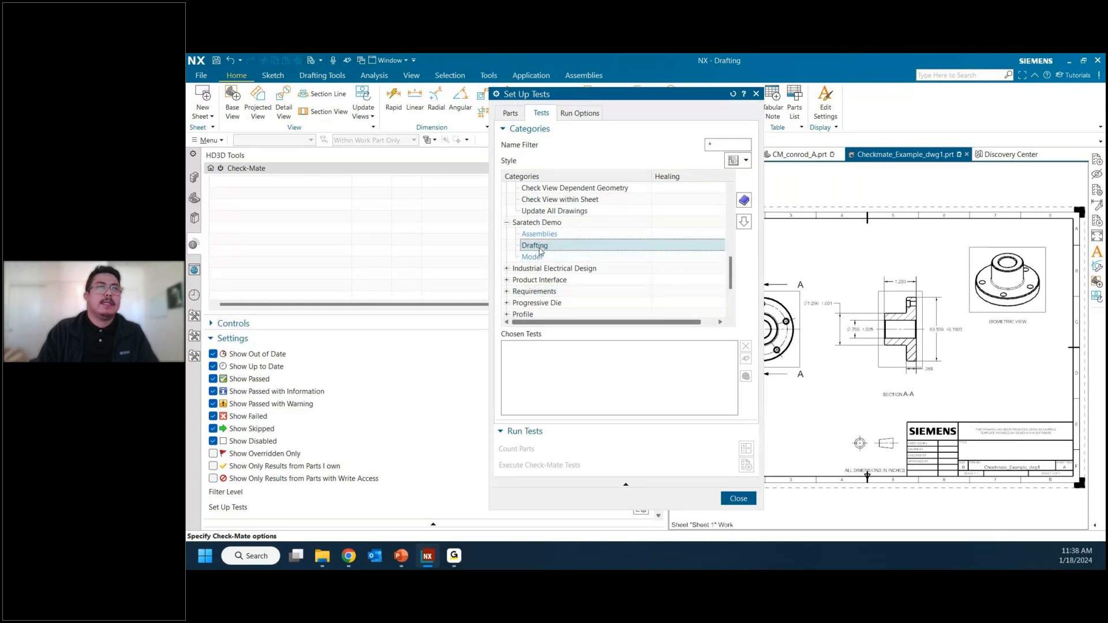
left_click(745, 222)
left_click(516, 346)
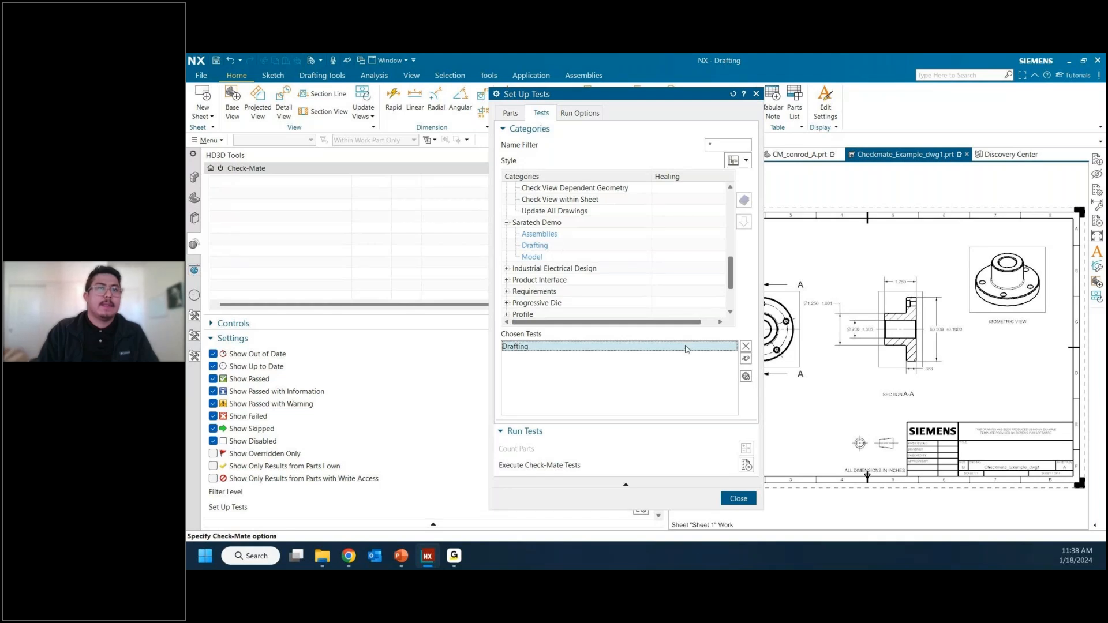
Step: Show the checkers contained in the Saratech Demo Drafting profile, review the listing and close it
right_click(552, 249)
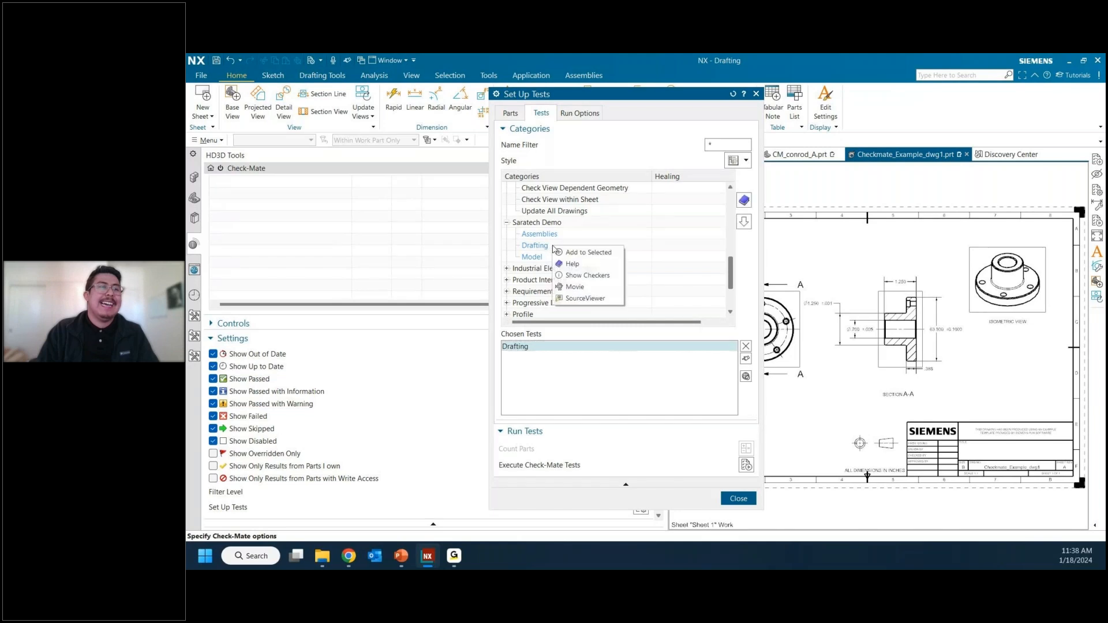
left_click(582, 276)
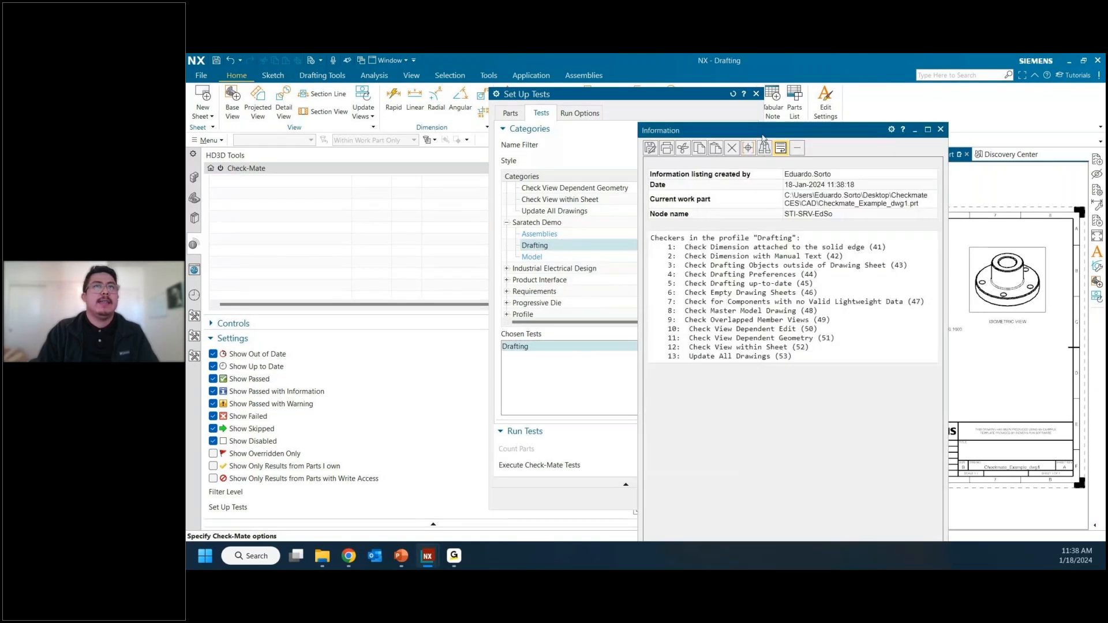
left_click_drag(762, 134, 500, 98)
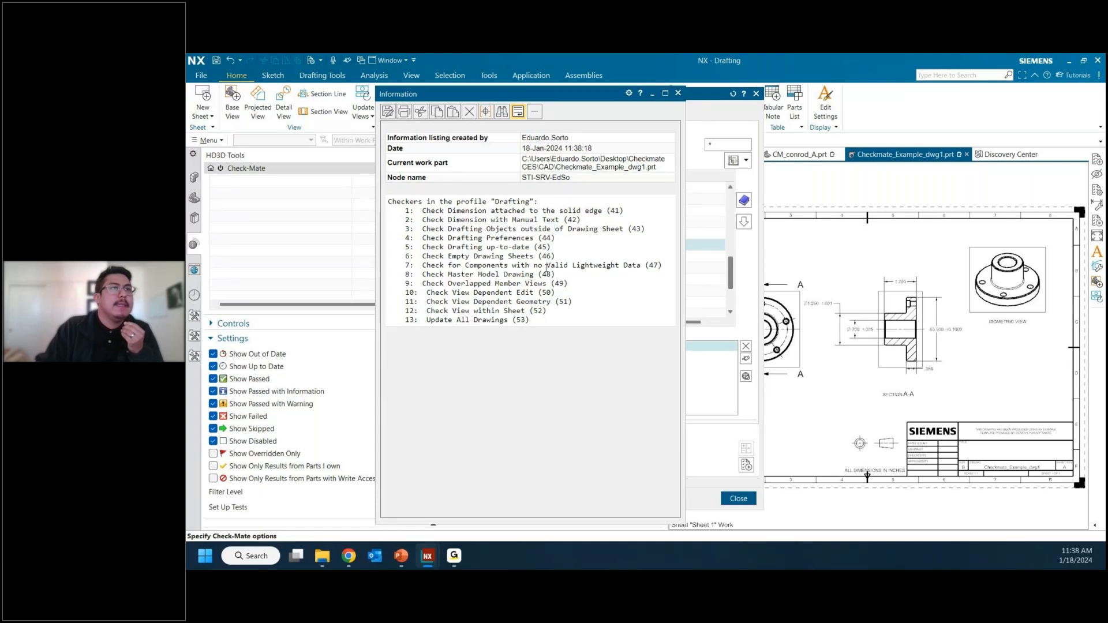
left_click(679, 94)
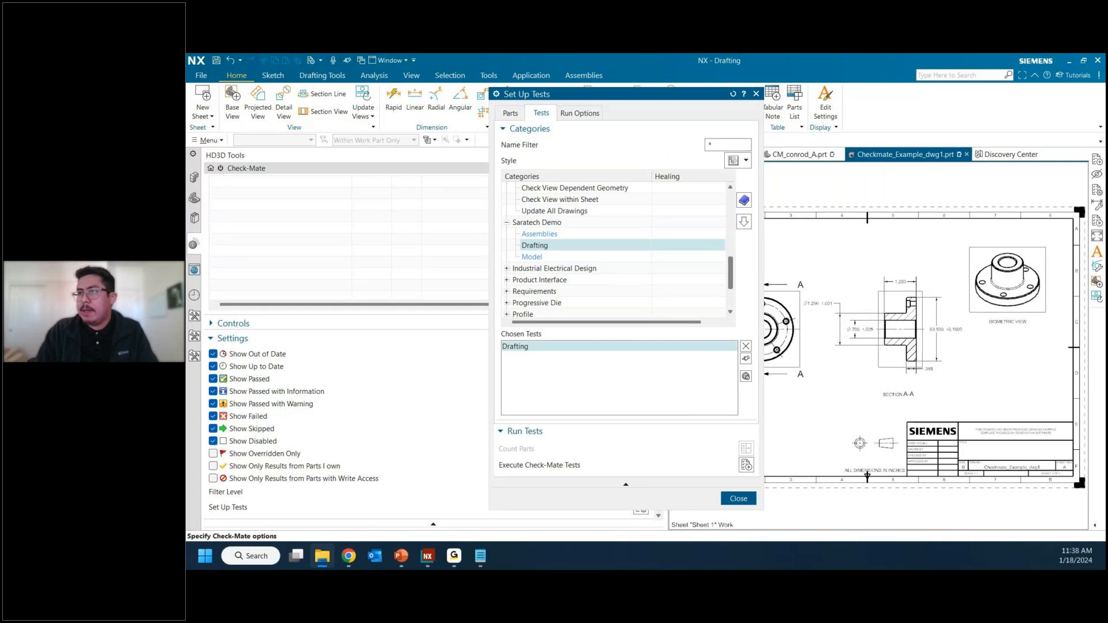
Step: Switch to mqc_check_dimension_tolerance.dfa in Notepad and change its %test_category to "Saratech Demo.Tolerances"
key("super+d")
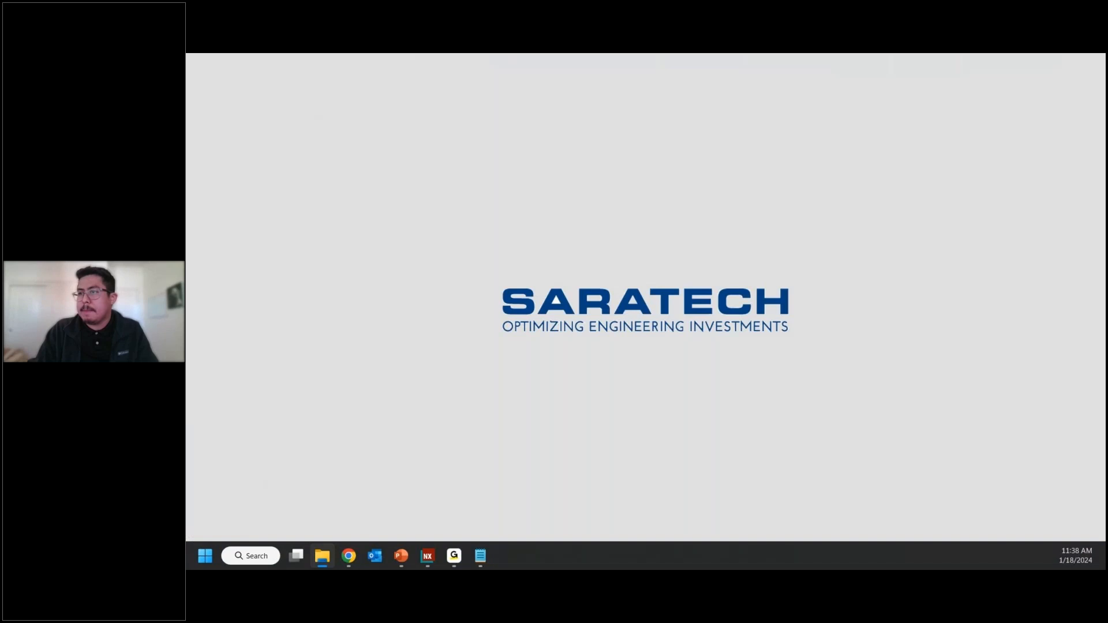
key("super+d")
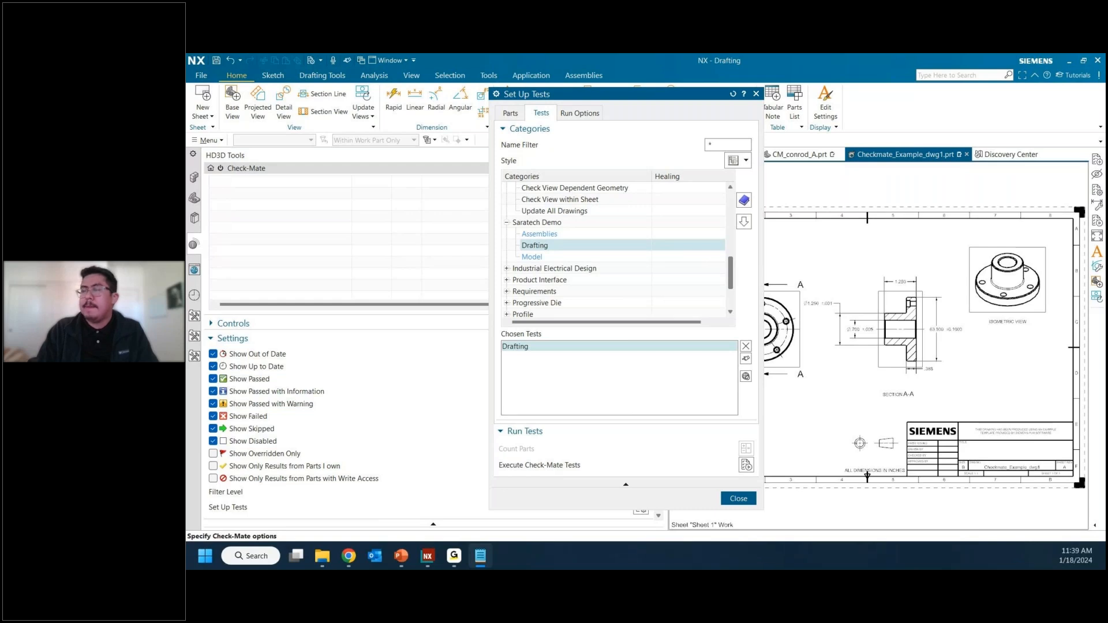
key("alt+Tab")
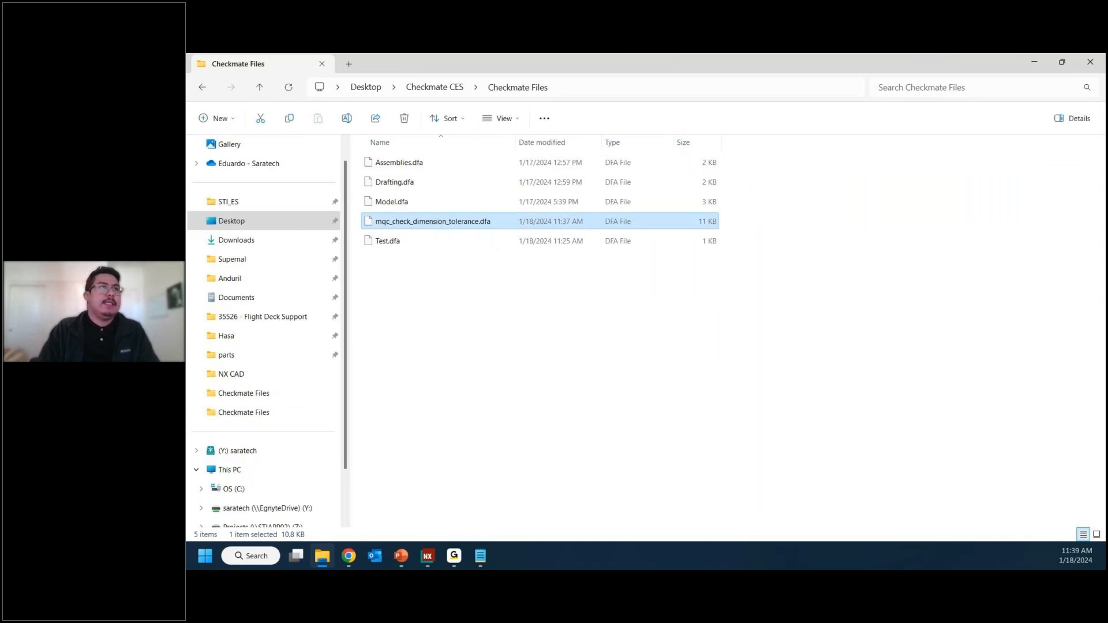
key("alt+Tab")
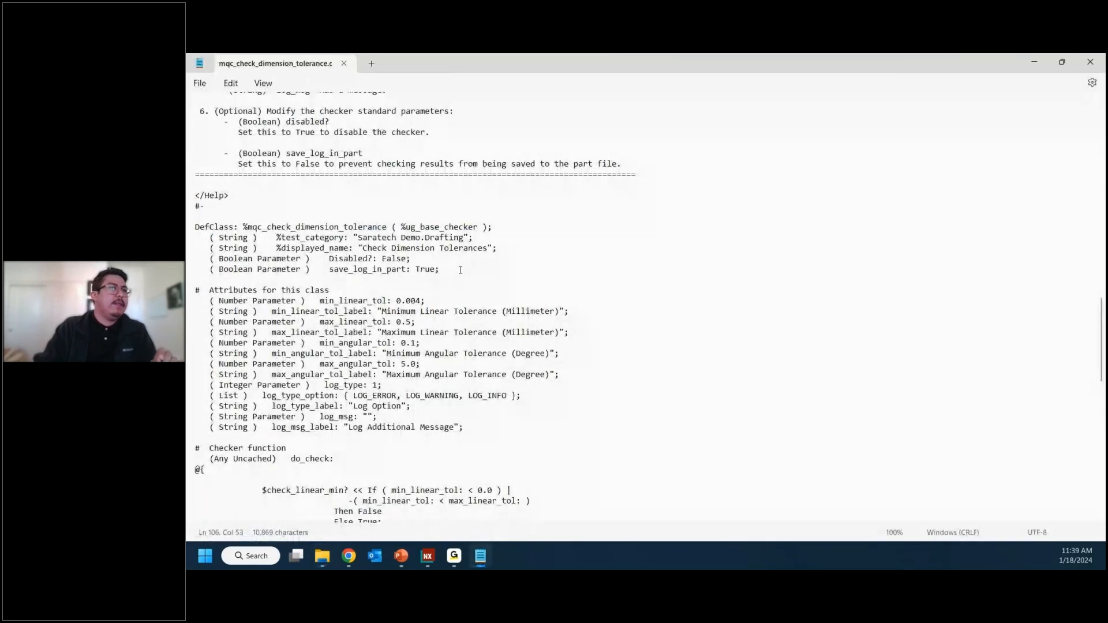
left_click_drag(364, 239, 442, 238)
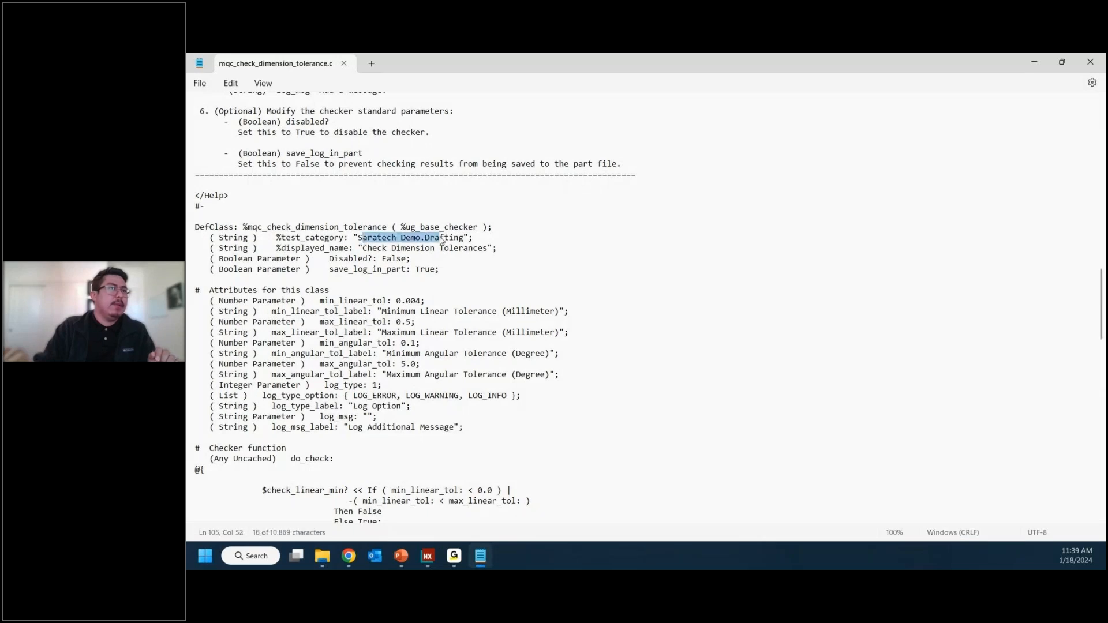
left_click(335, 238)
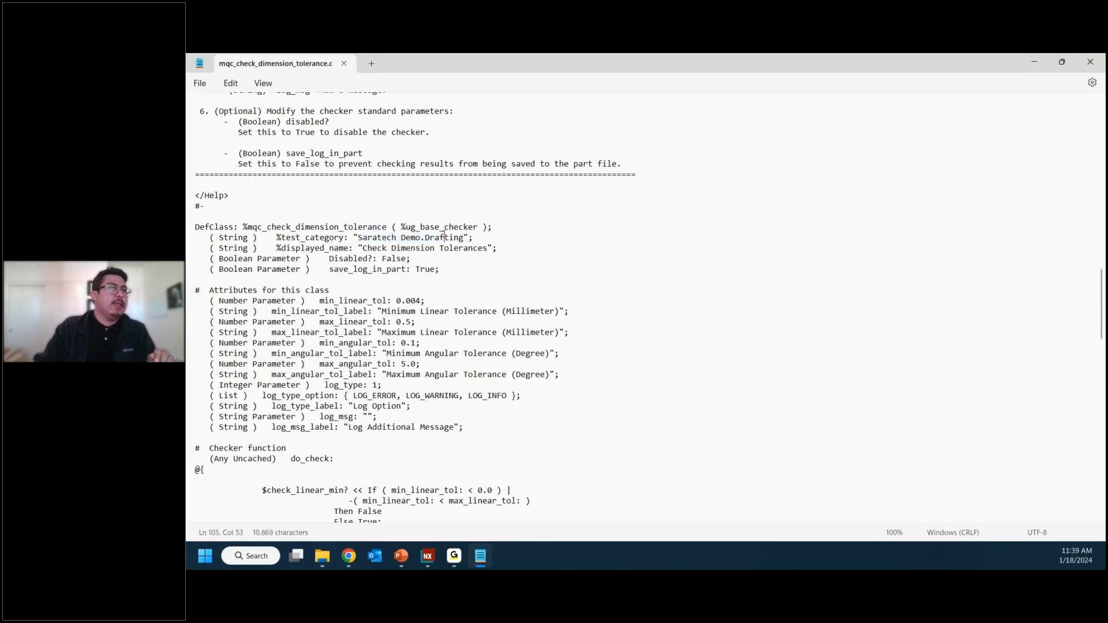
double_click(443, 238)
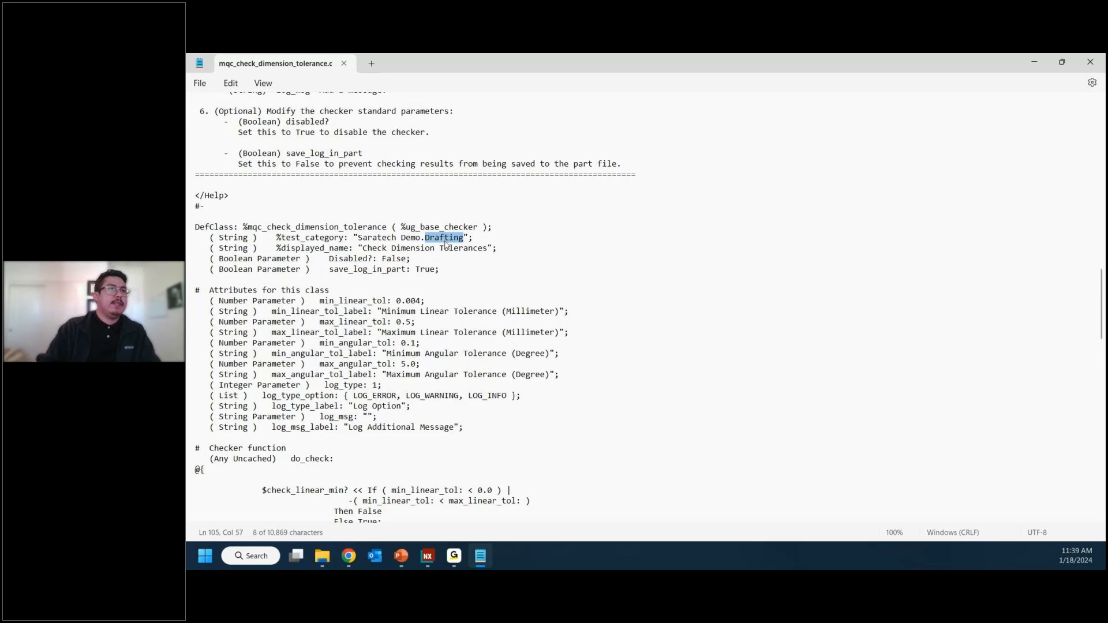
type("Tolerance")
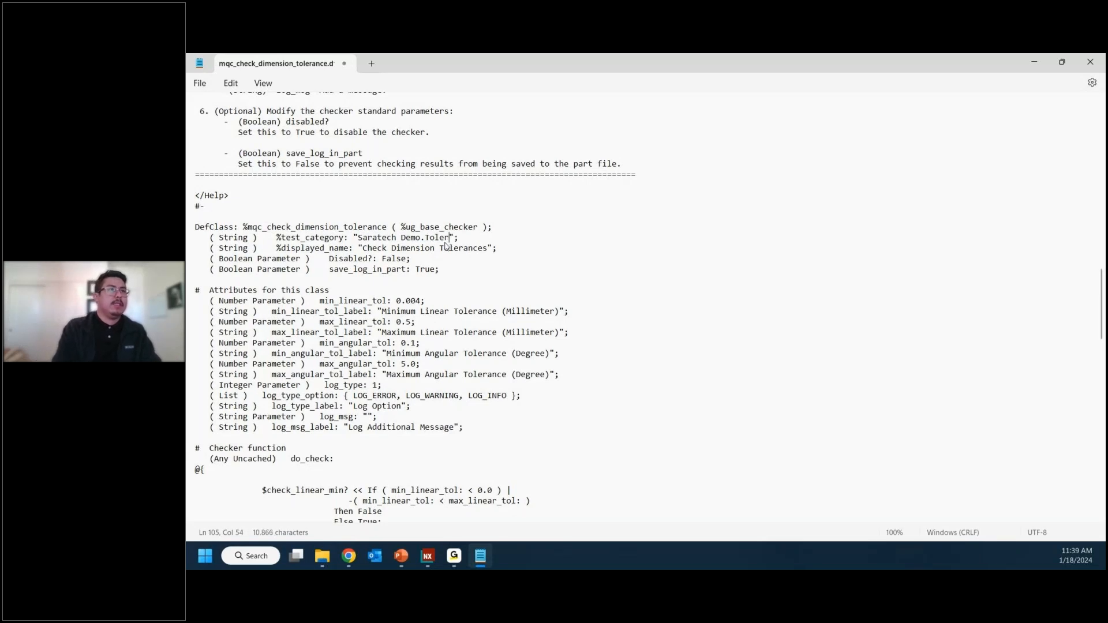
type("s")
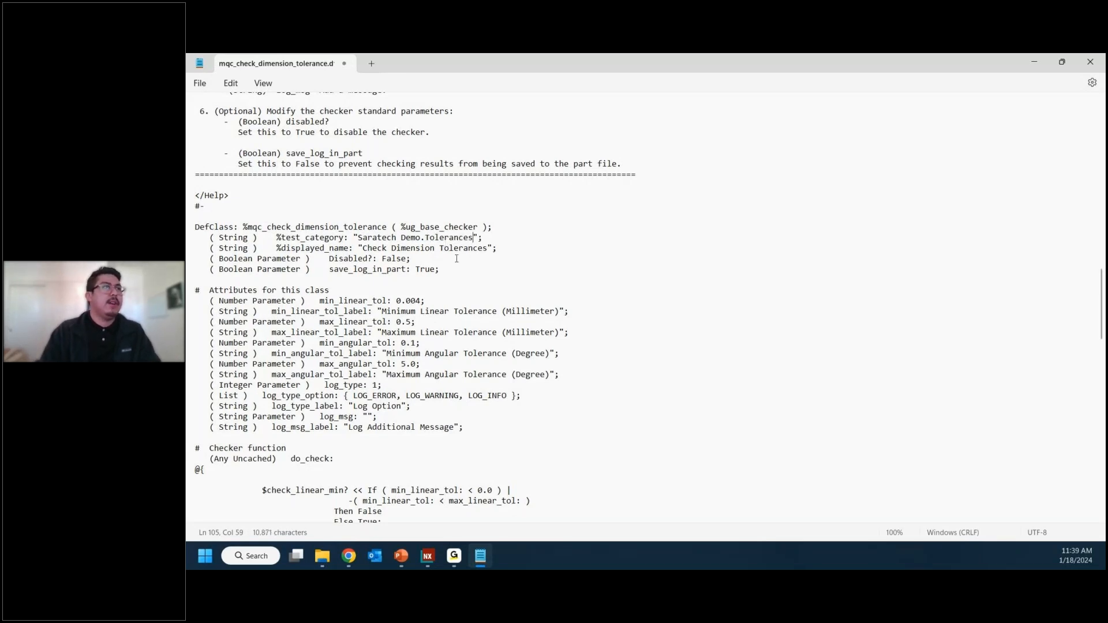
Step: Examine the parameter descriptions, customization help and class attributes in mqc_check_dimension_tolerance.dfa
scroll(441, 243, "up", 3)
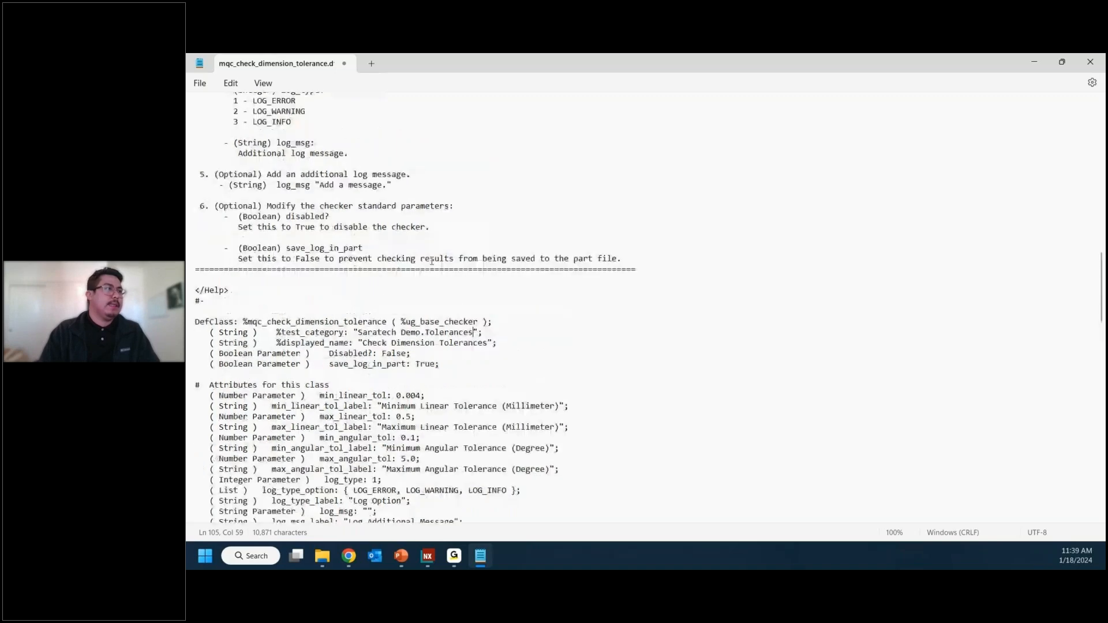
scroll(279, 299, "up", 3)
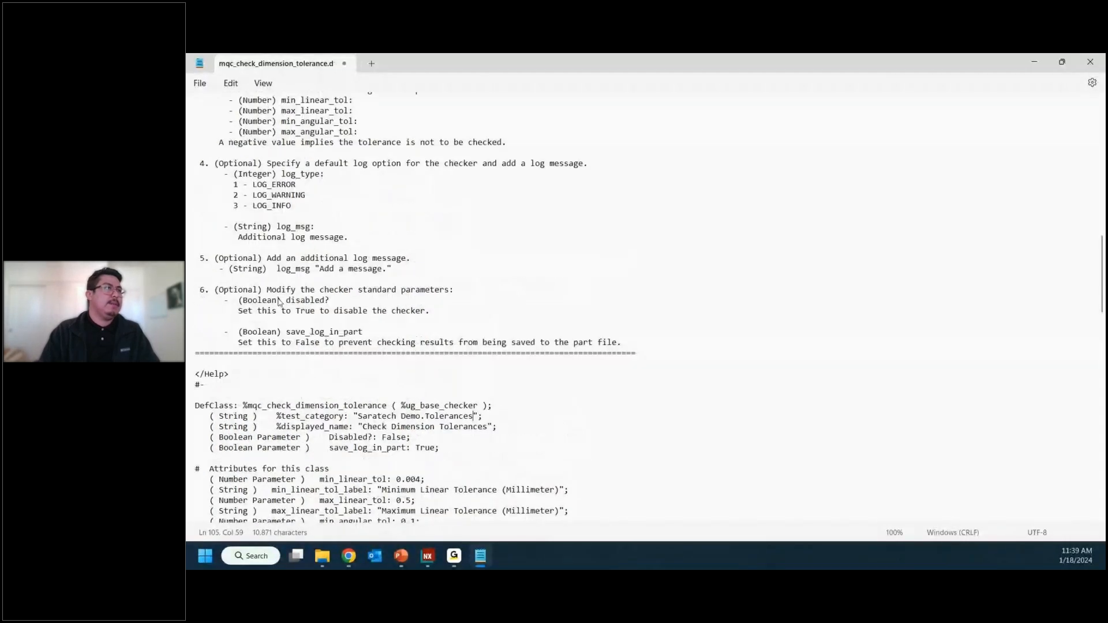
scroll(279, 301, "up", 7)
scroll(279, 298, "up", 9)
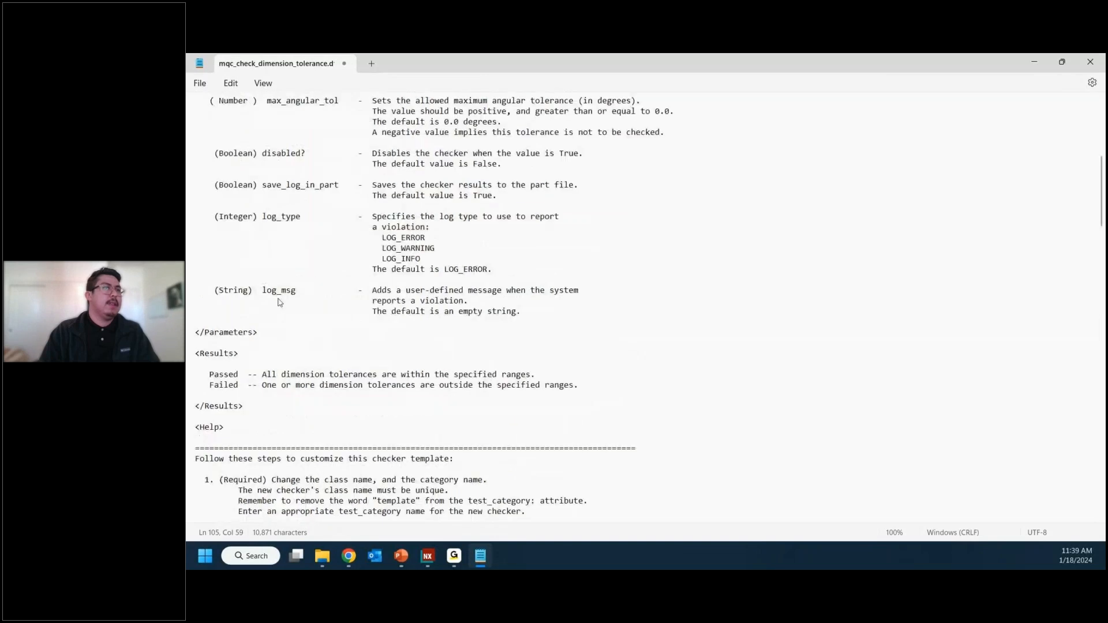
scroll(279, 299, "up", 3)
scroll(279, 298, "up", 6)
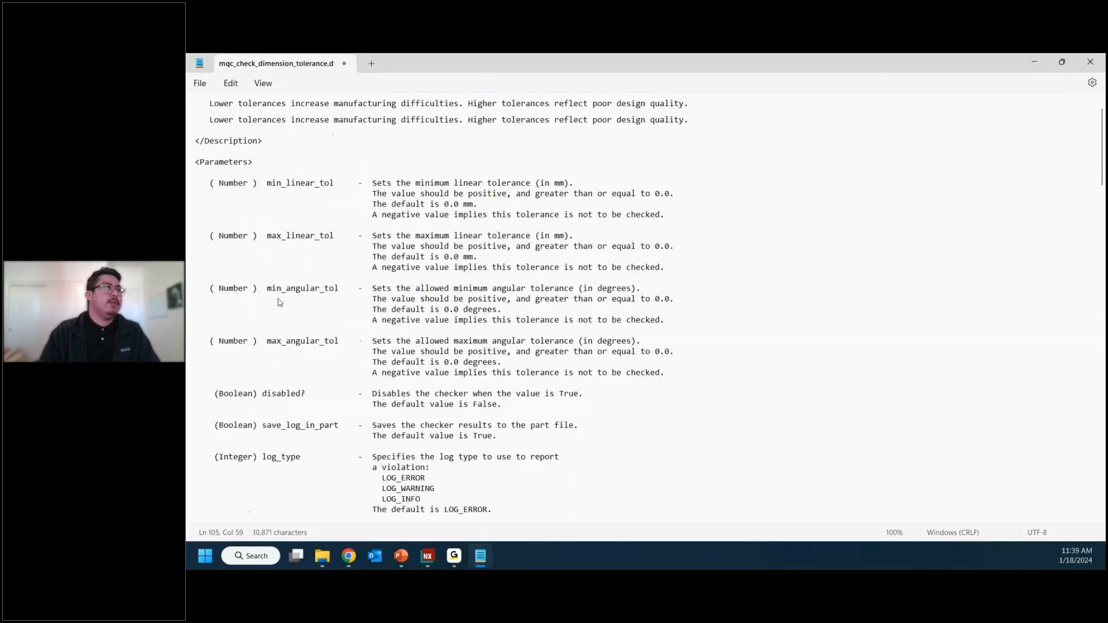
scroll(266, 184, "down", 5)
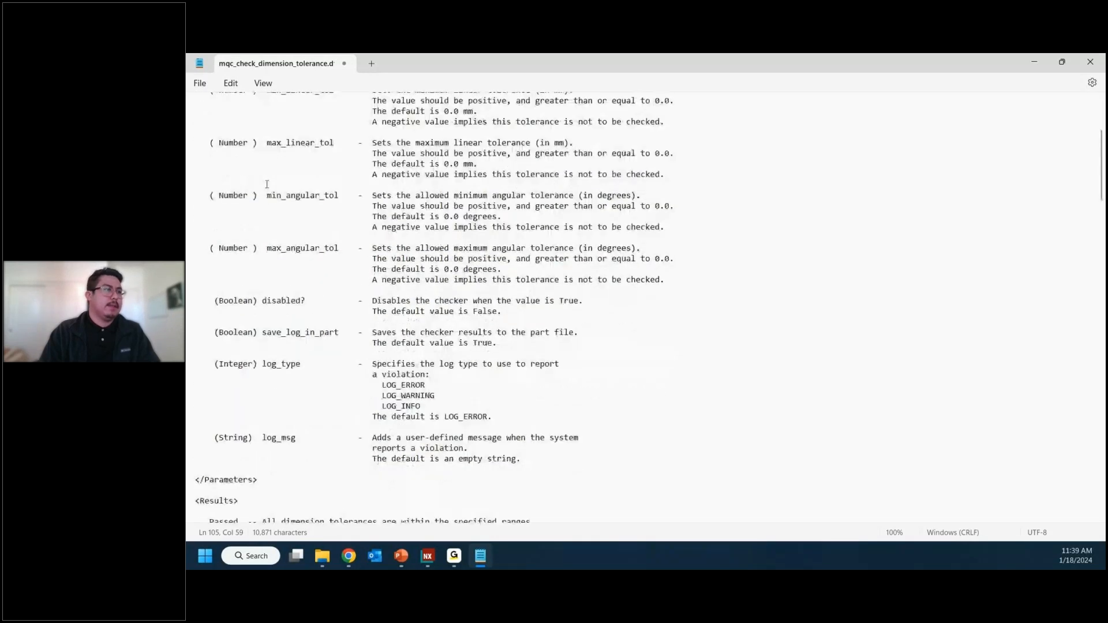
scroll(267, 183, "down", 15)
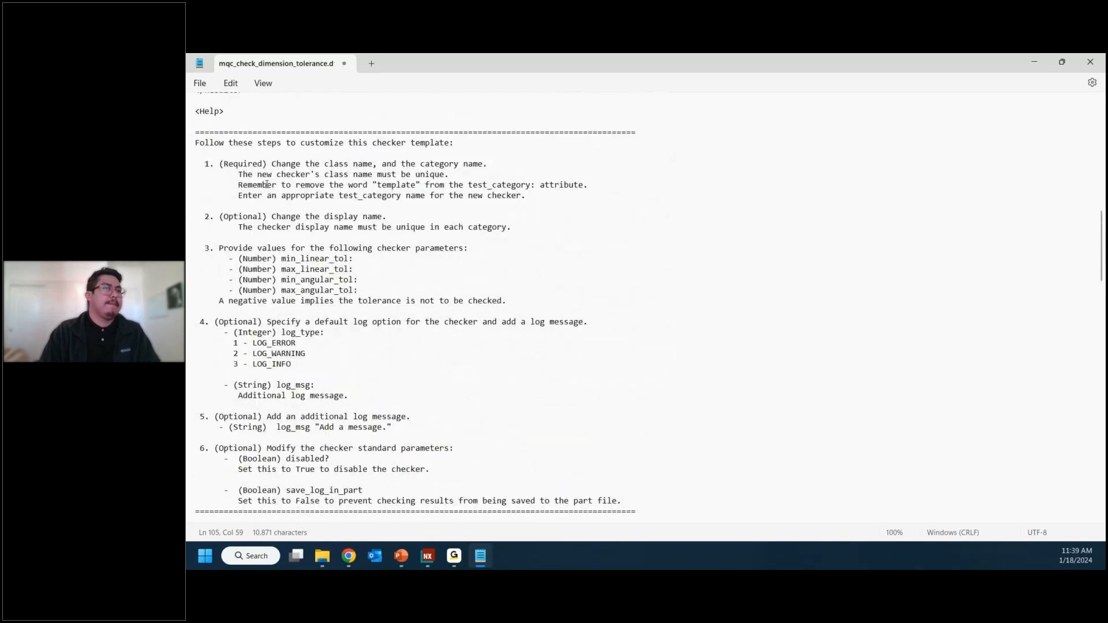
scroll(267, 185, "down", 12)
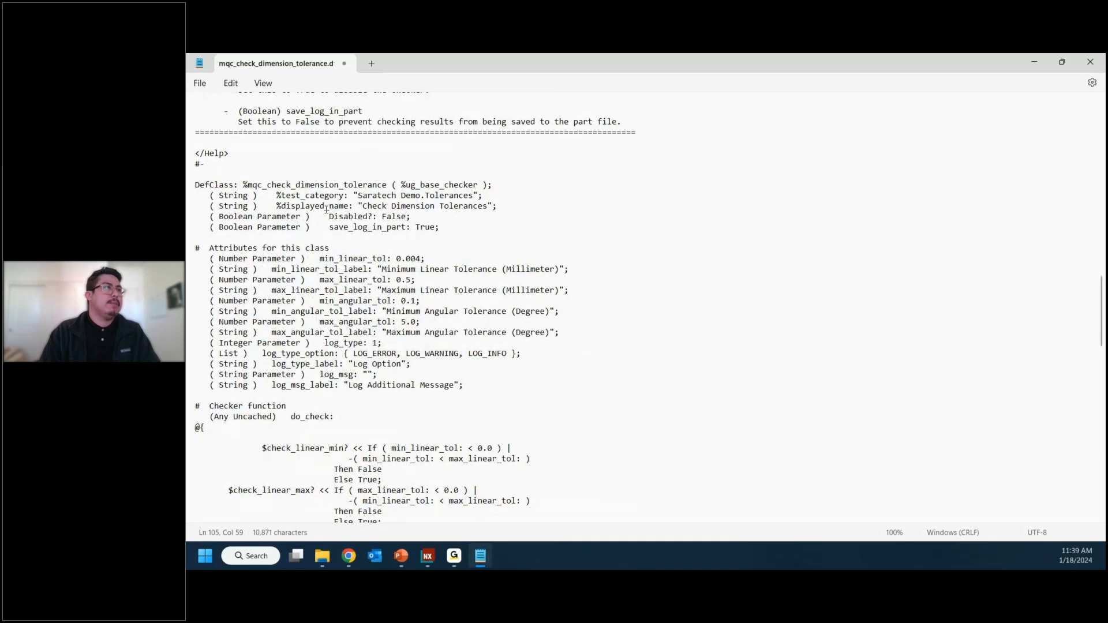
Step: Save mqc_check_dimension_tolerance.dfa with the edited test category and close it
left_click(201, 84)
left_click(228, 170)
left_click(502, 270)
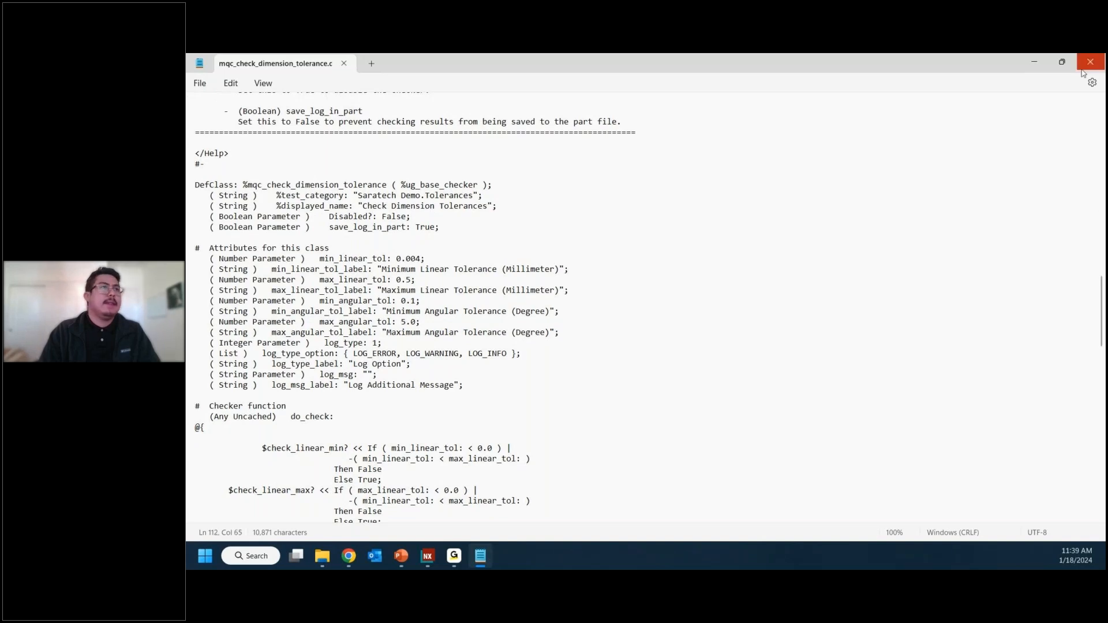
left_click(1084, 68)
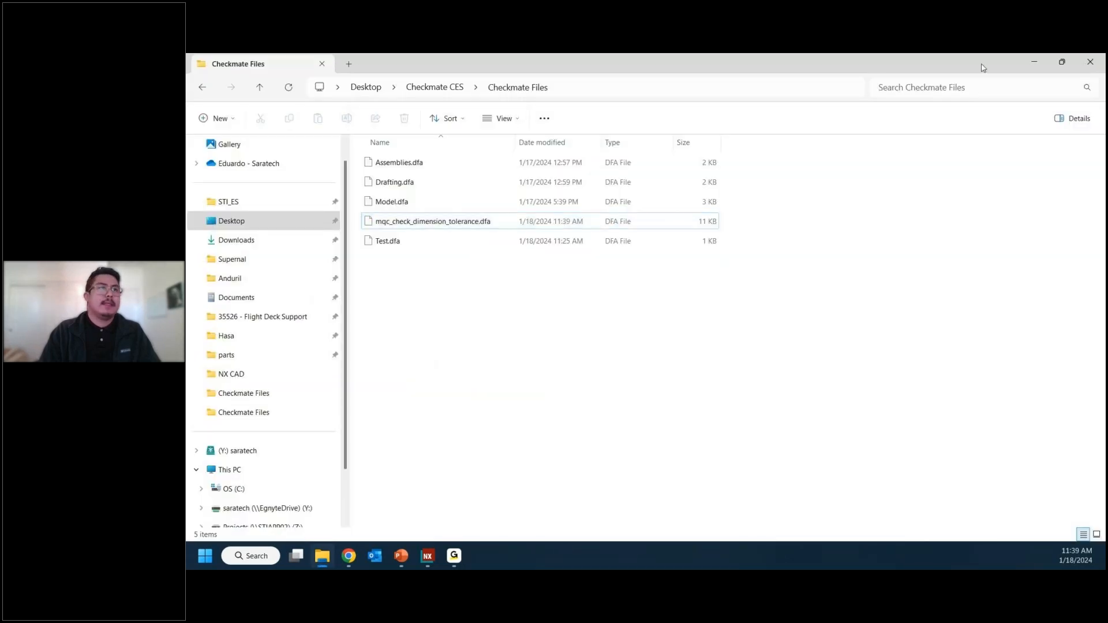
Step: Switch to NX, reopen Check-Mate's Set Up Tests to rescan the checkers, and expand the Saratech Demo test category
left_click(428, 556)
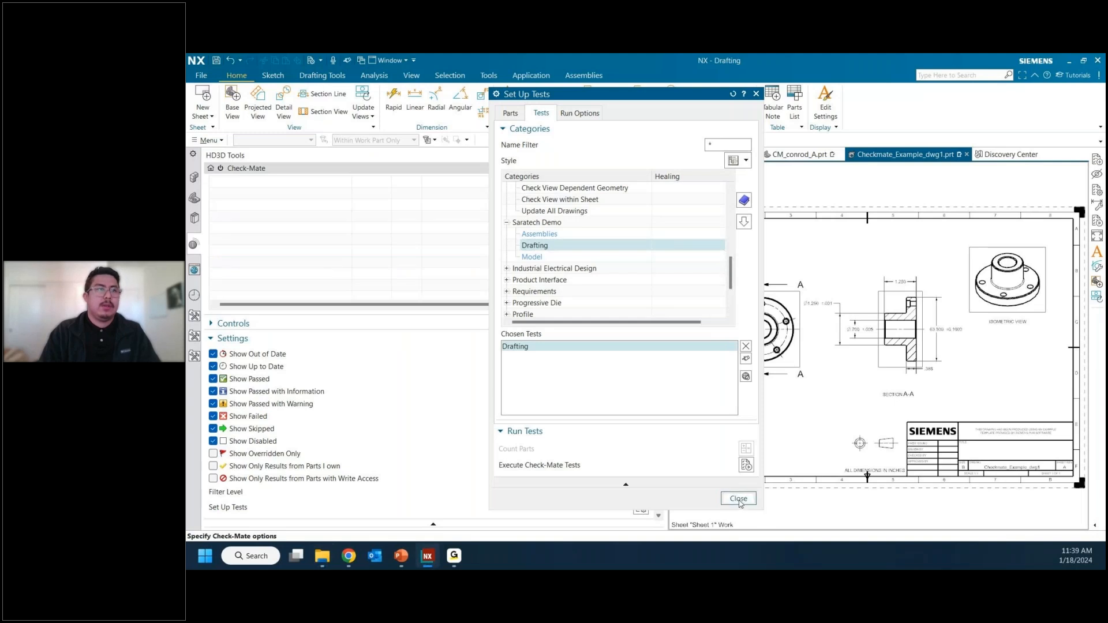
left_click(738, 499)
left_click(639, 507)
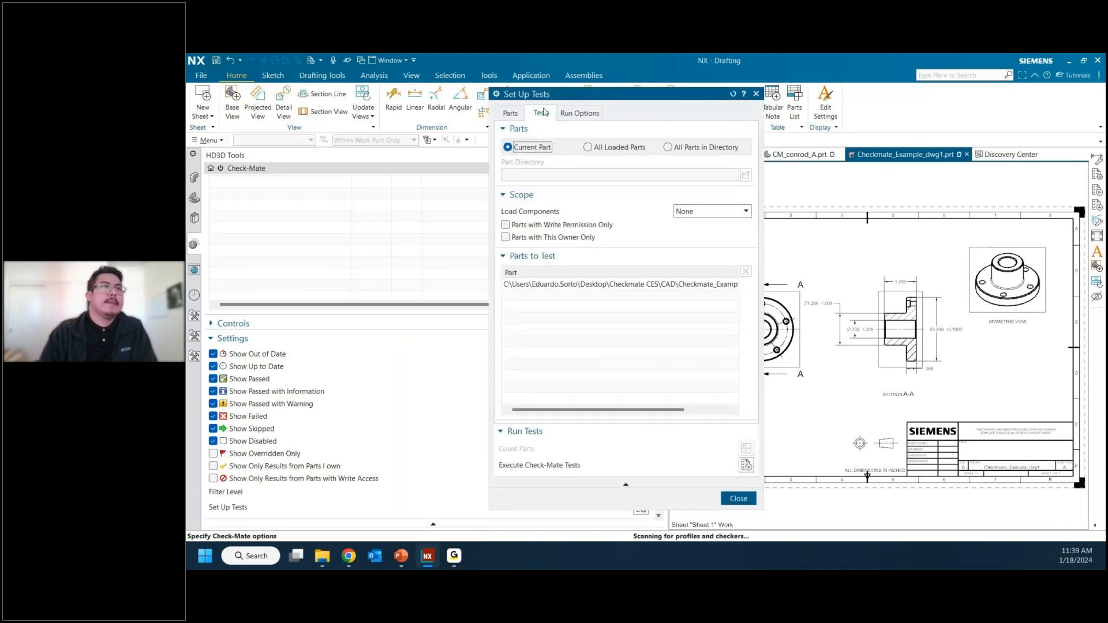
left_click(541, 113)
scroll(550, 271, "down", 1)
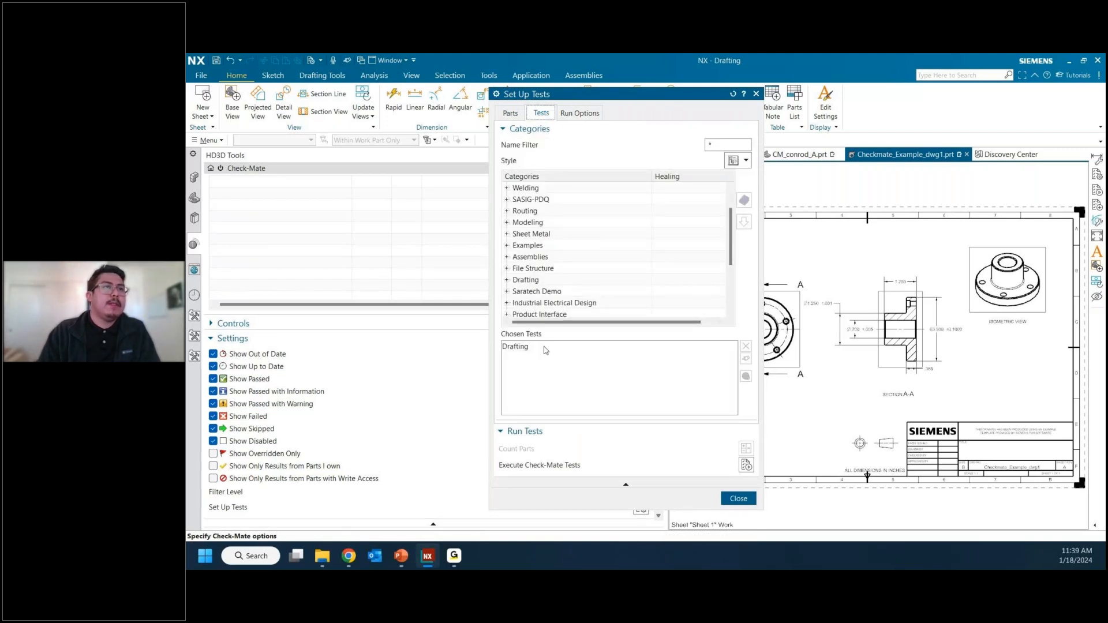
left_click(508, 292)
scroll(510, 296, "down", 1)
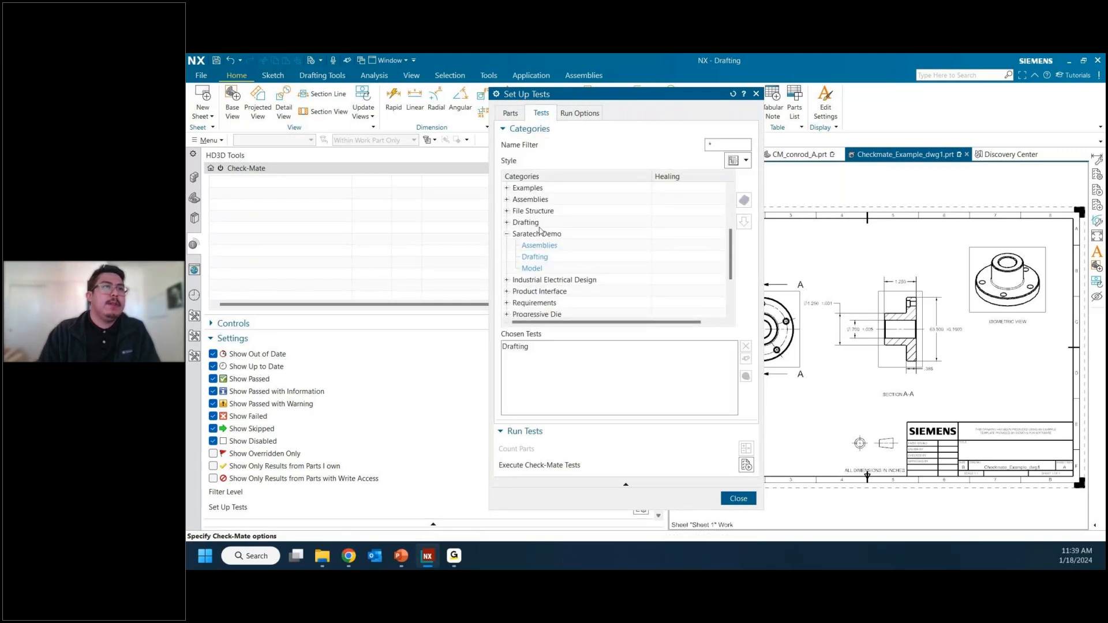
Step: Remove the Drafting profile from the chosen tests and close Set Up Tests
left_click(710, 347)
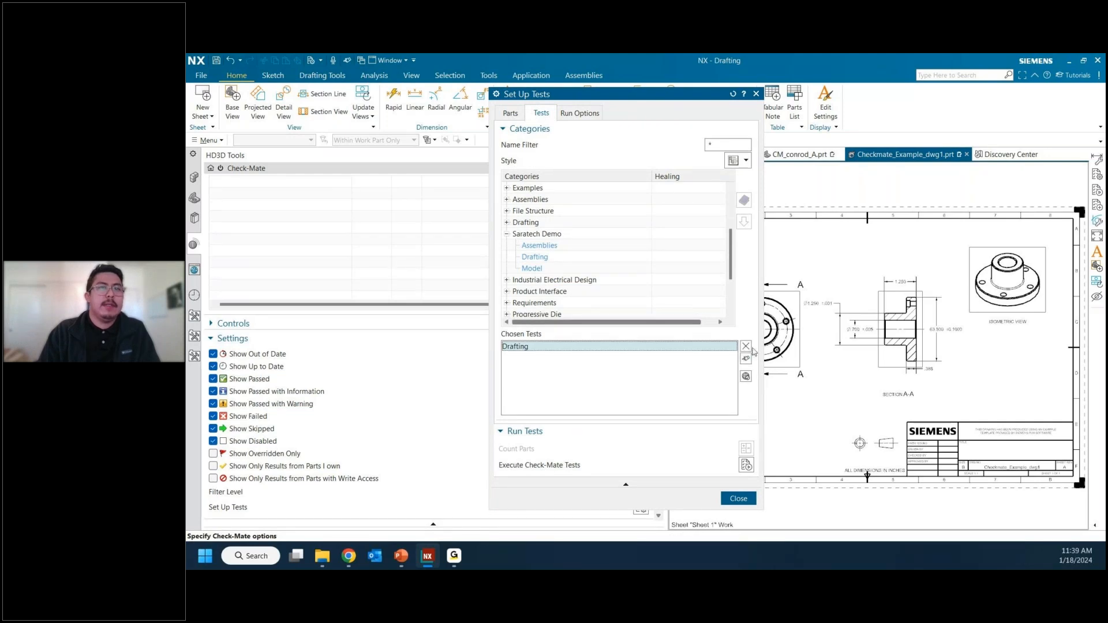
left_click(746, 346)
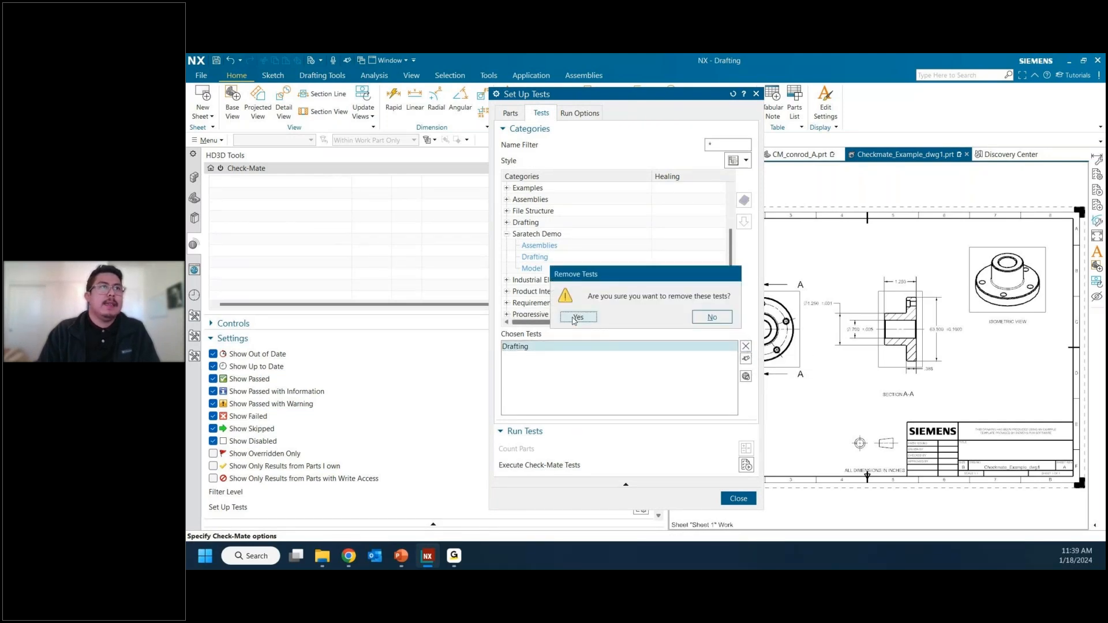
left_click(578, 317)
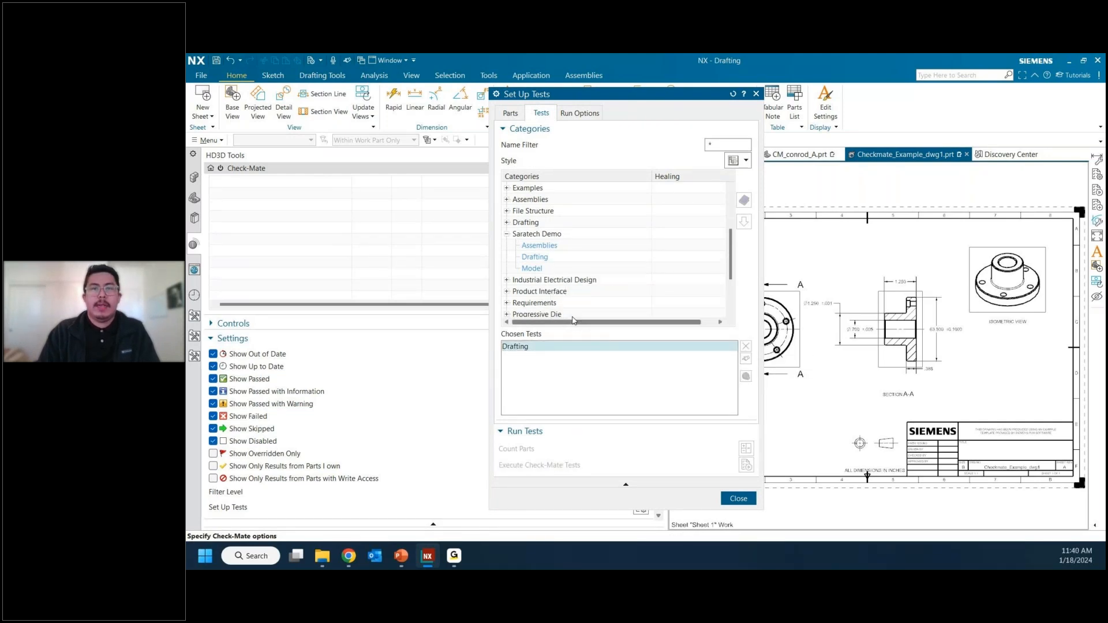
left_click(738, 498)
Step: Open Check-Mate's Author Tests for checker editing and load the Check Dimension Tolerances checker from the Template Drafting category
left_click(209, 140)
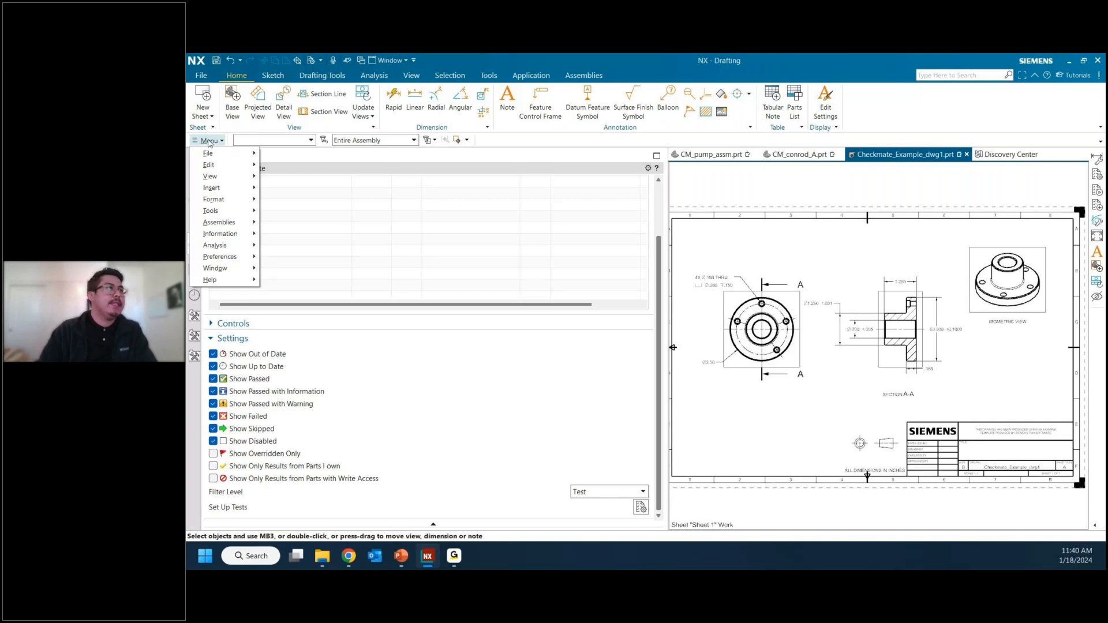
left_click(220, 245)
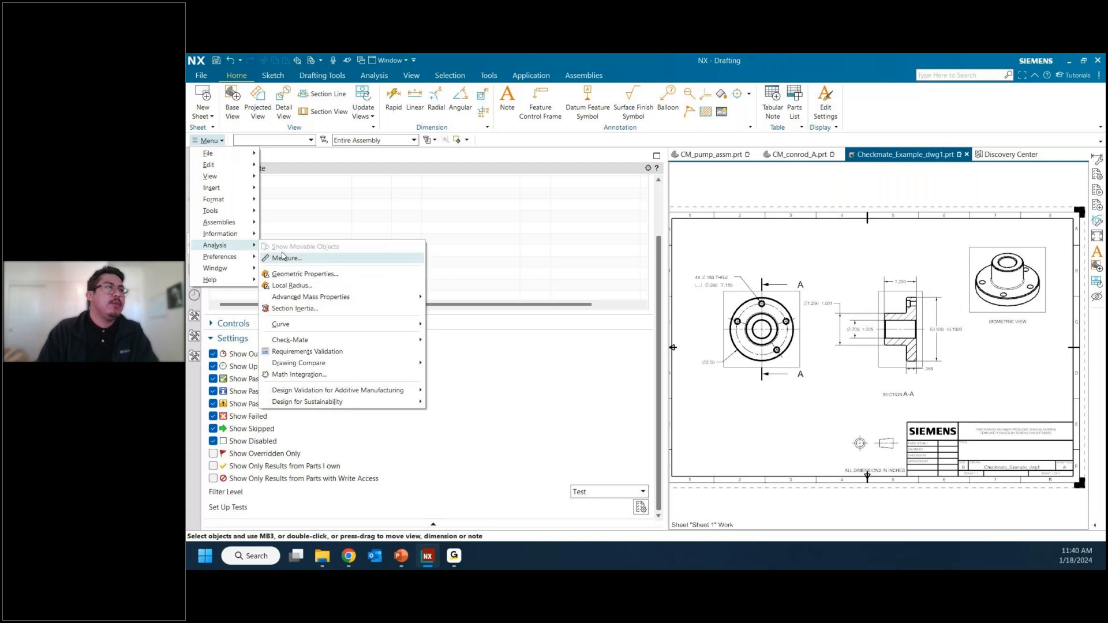
mouse_move(333, 342)
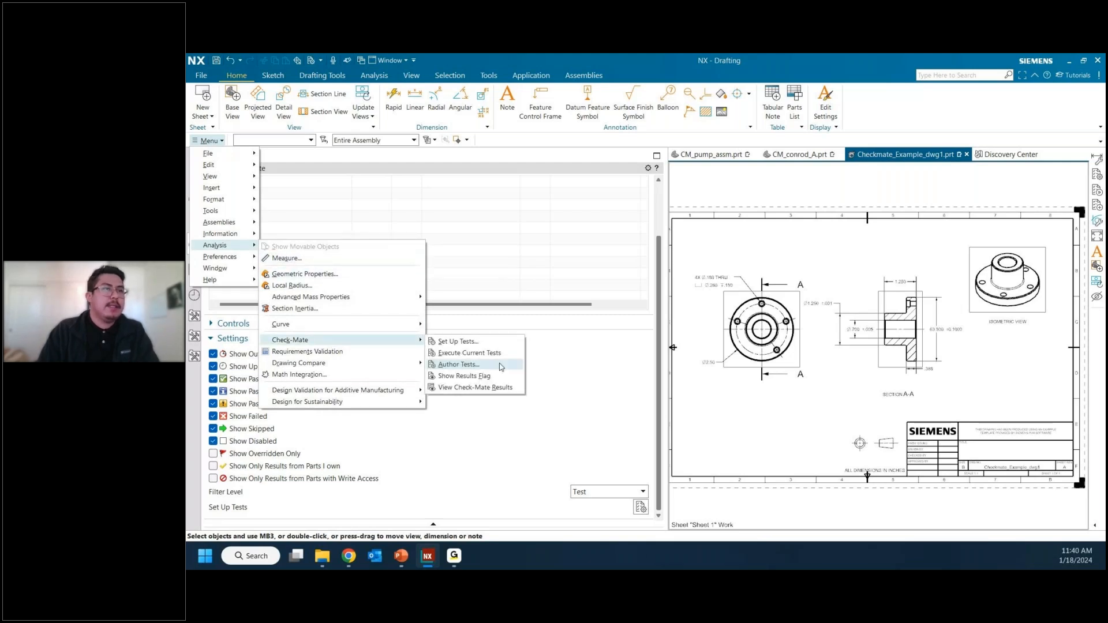
left_click(499, 365)
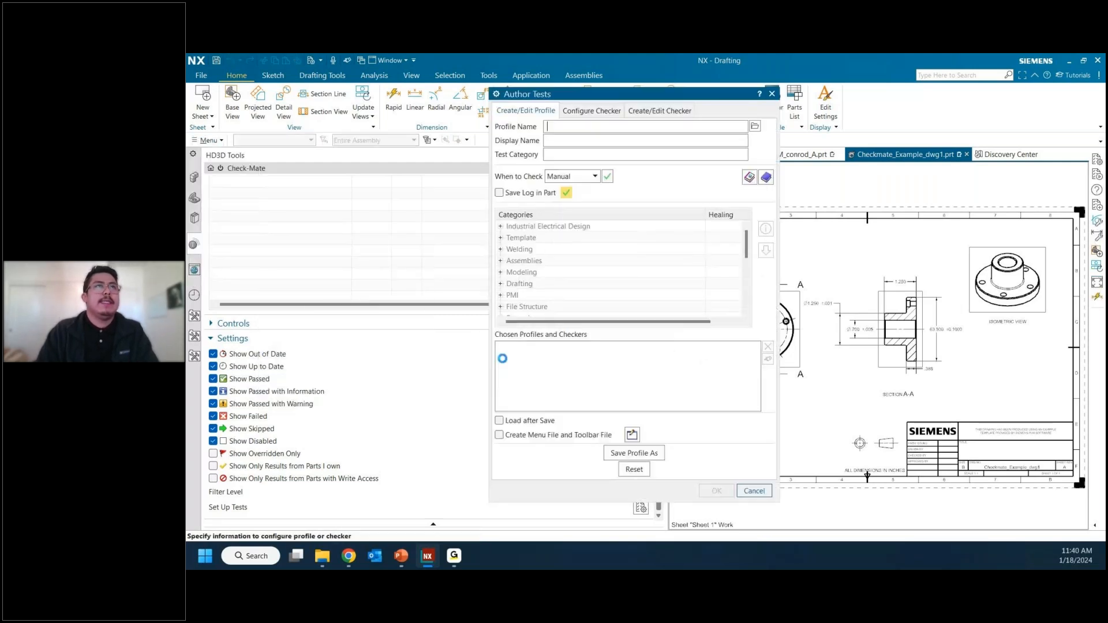
left_click(667, 110)
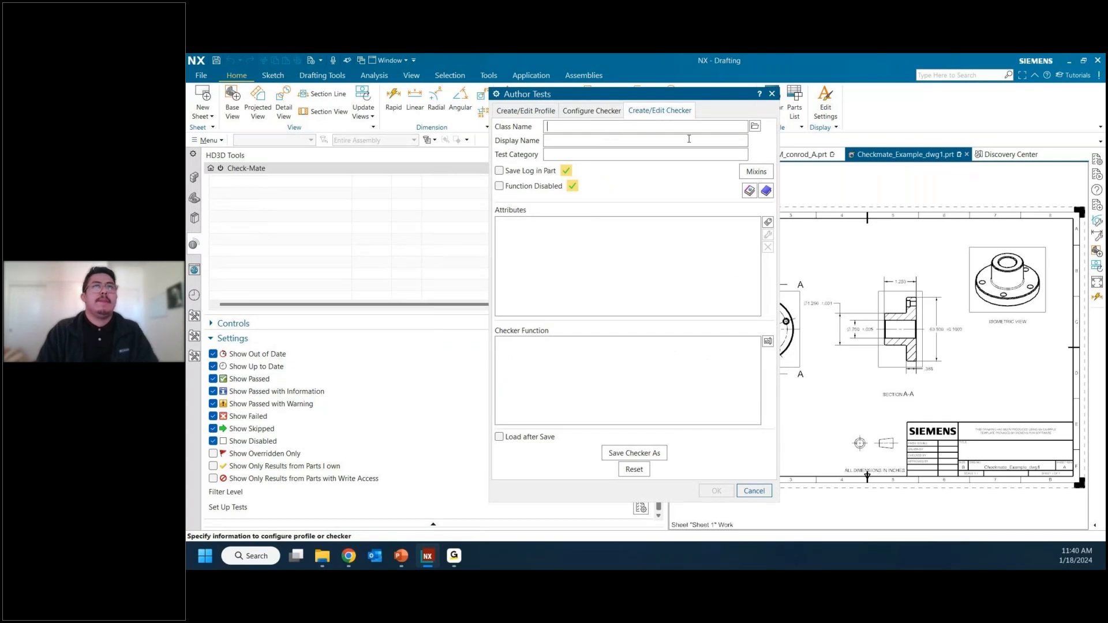
left_click(755, 126)
left_click(503, 143)
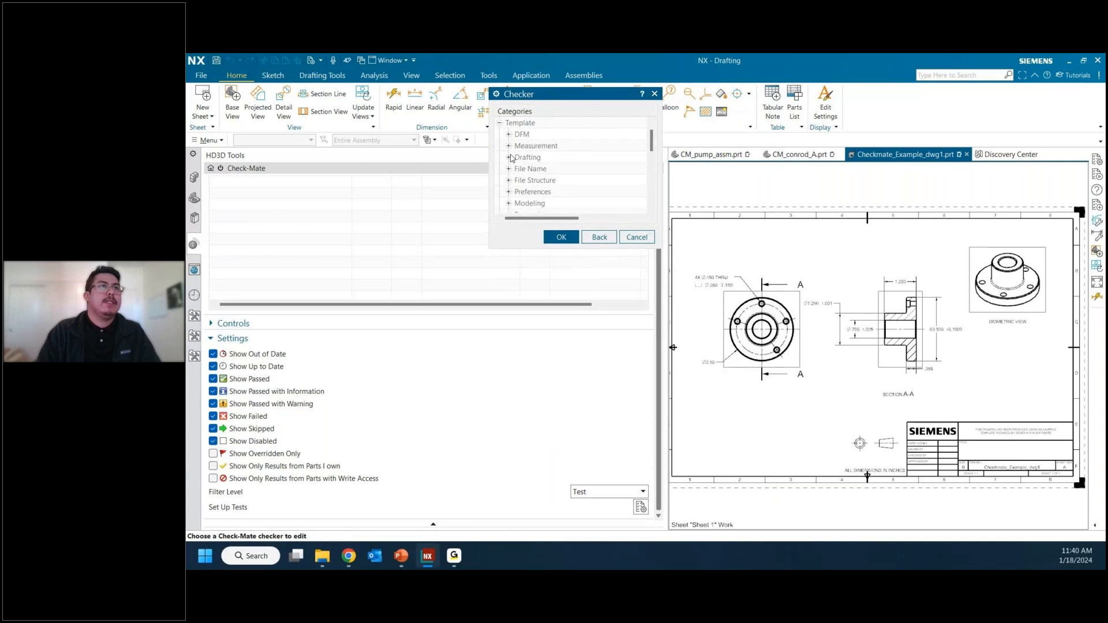
left_click(510, 157)
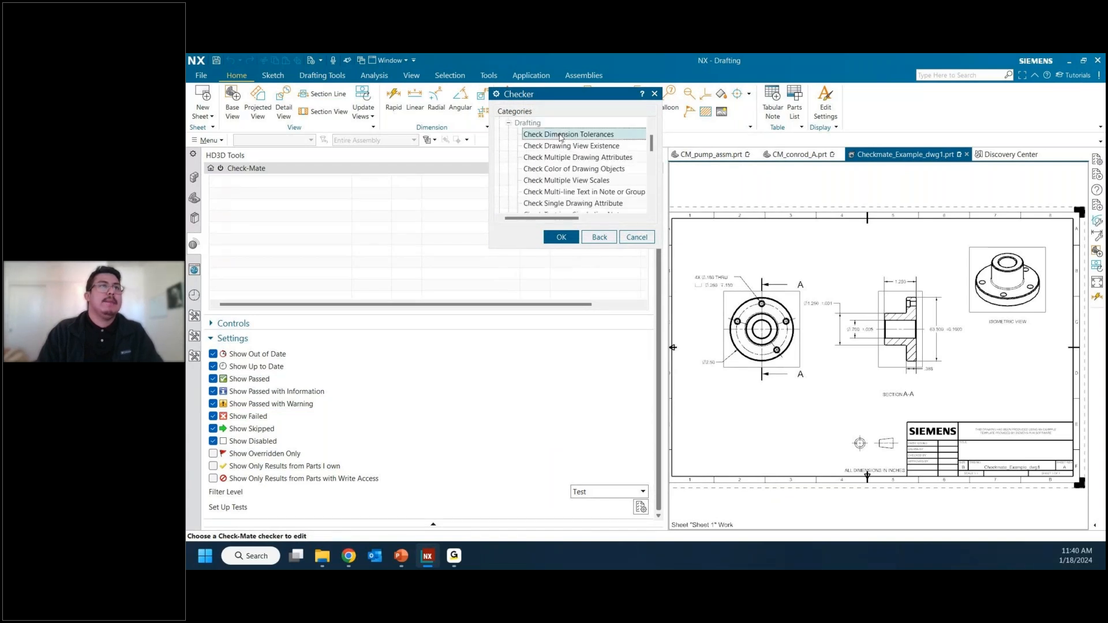
left_click(561, 237)
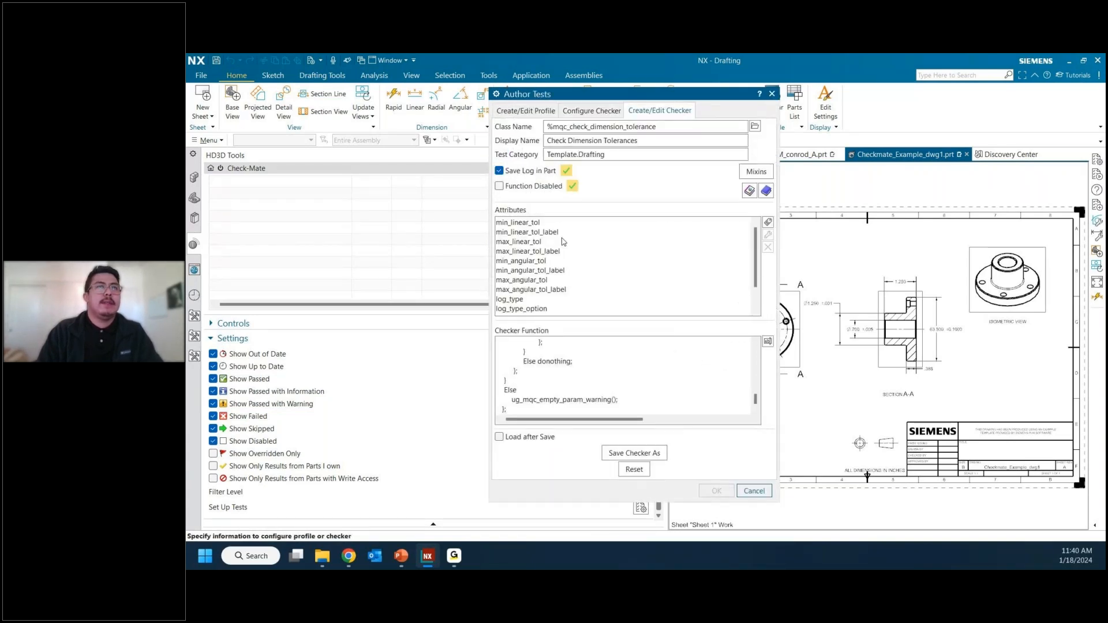
Step: Open the min_linear_tol attribute's formula for editing and accept the attribute definition
left_click(628, 226)
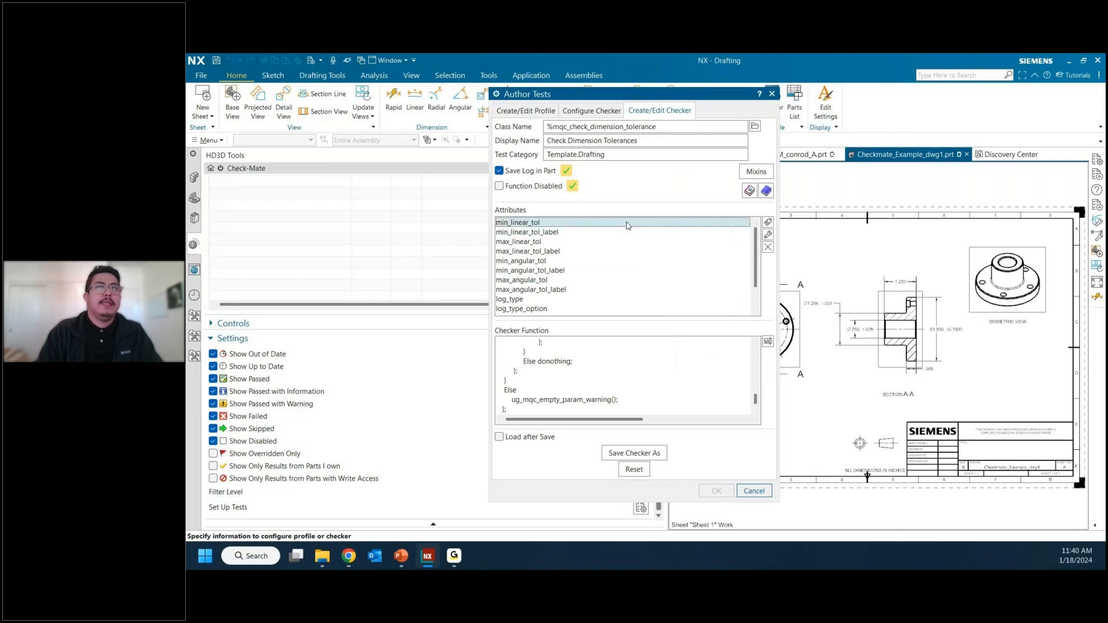
double_click(628, 225)
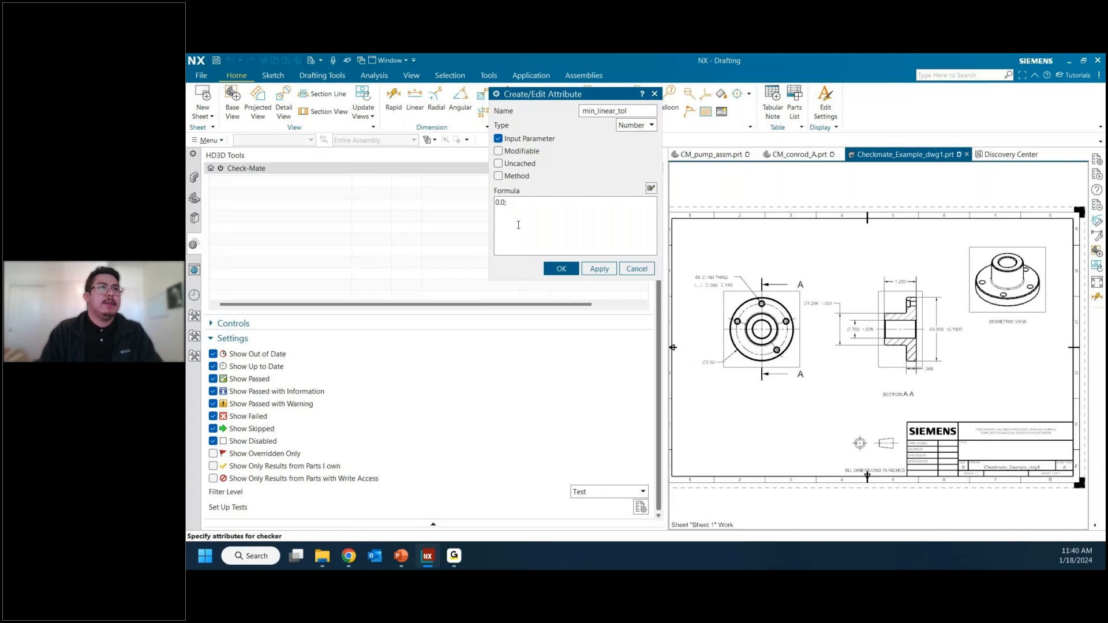
left_click(556, 269)
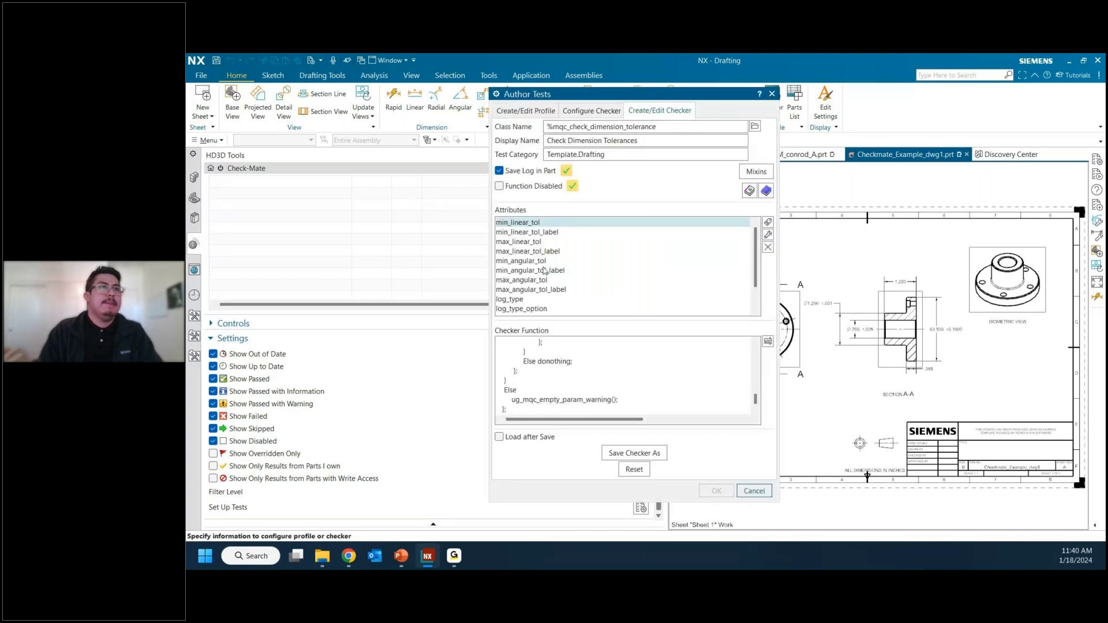
Step: Set the formula of the checker's max_linear_tol attribute to 0.25
left_click(519, 241)
left_click(768, 235)
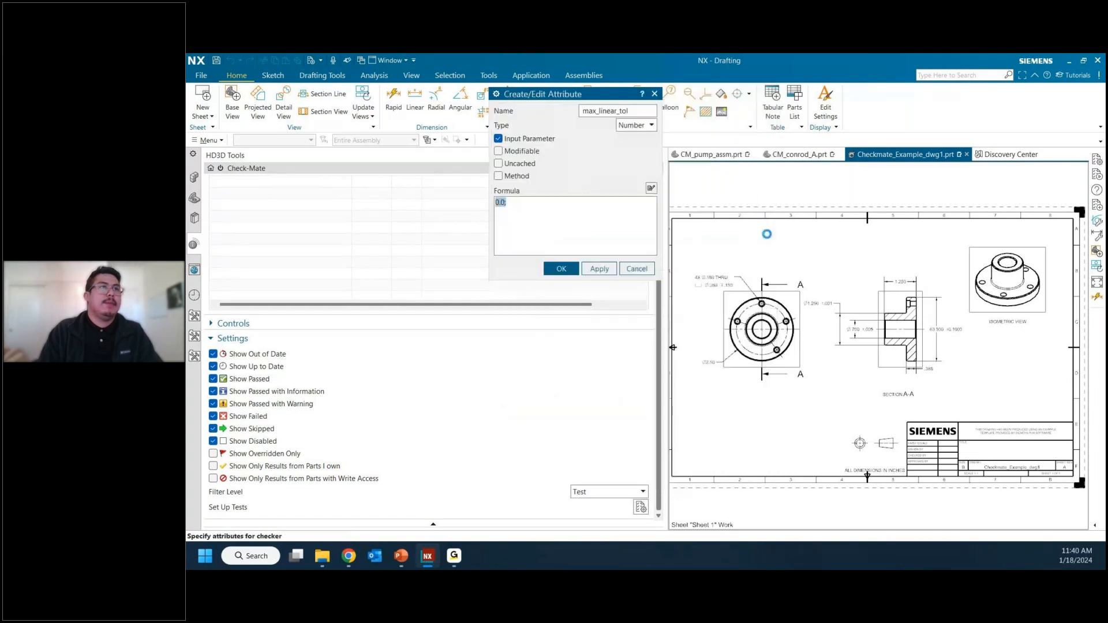
left_click(506, 208)
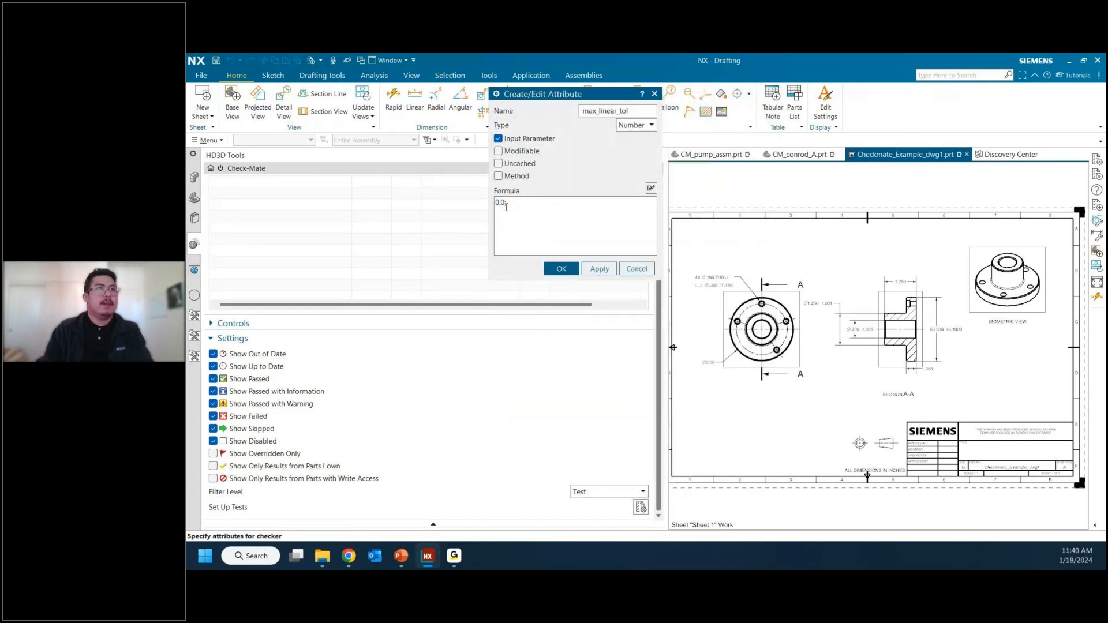
key("BackSpace")
type("25")
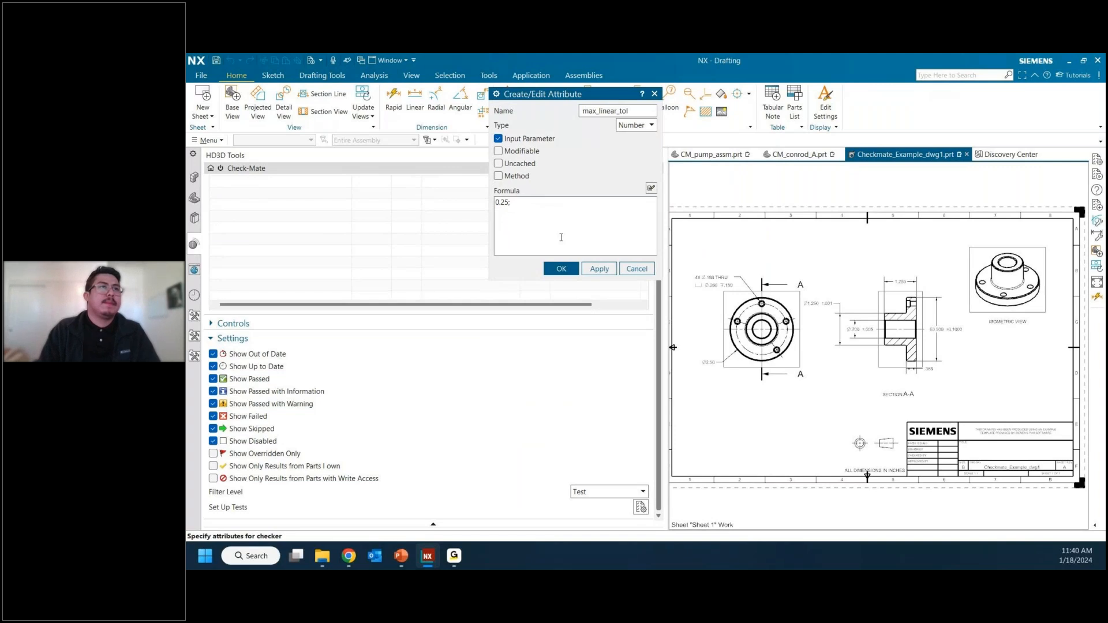
left_click(562, 268)
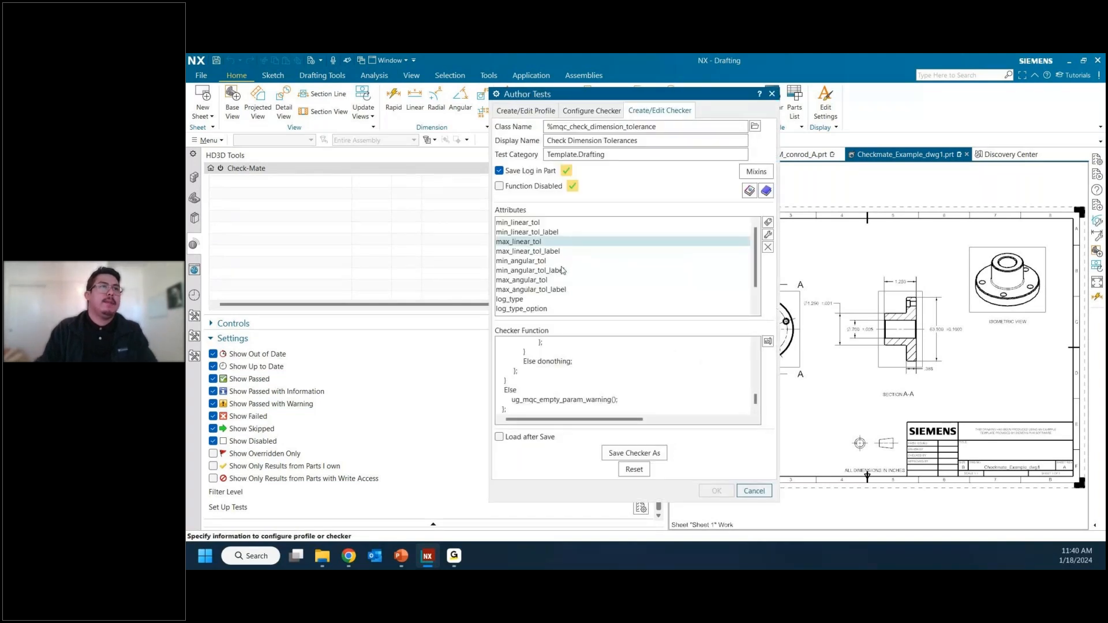
Step: Set the min_angular_tol attribute's formula to 0.1, and open the max_angular_tol formula for editing and accept it
double_click(546, 261)
left_click(531, 207)
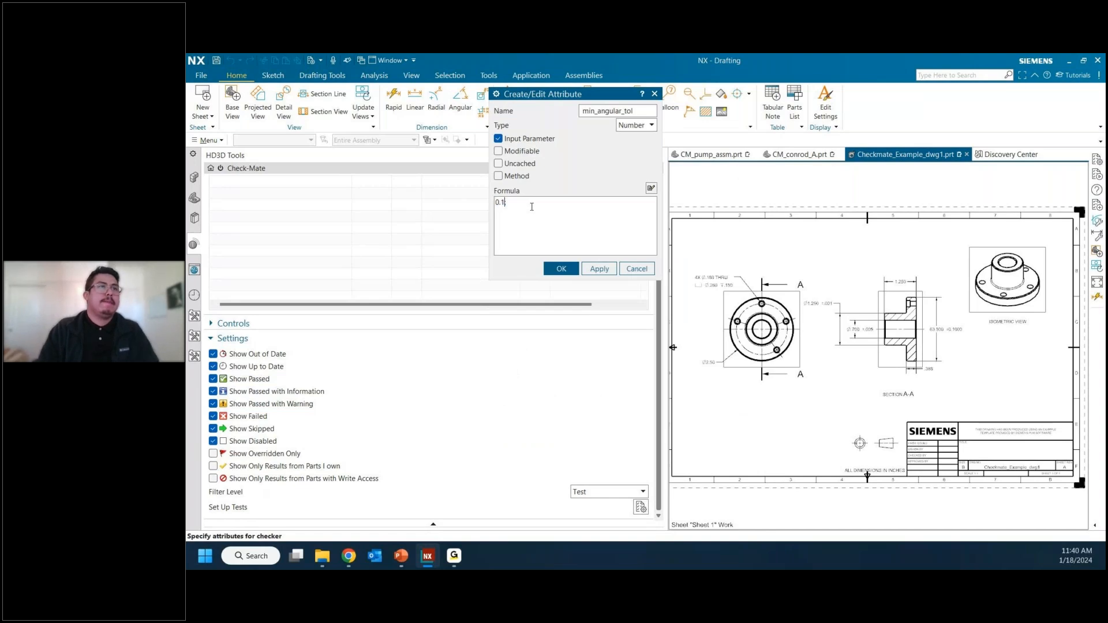
left_click(562, 268)
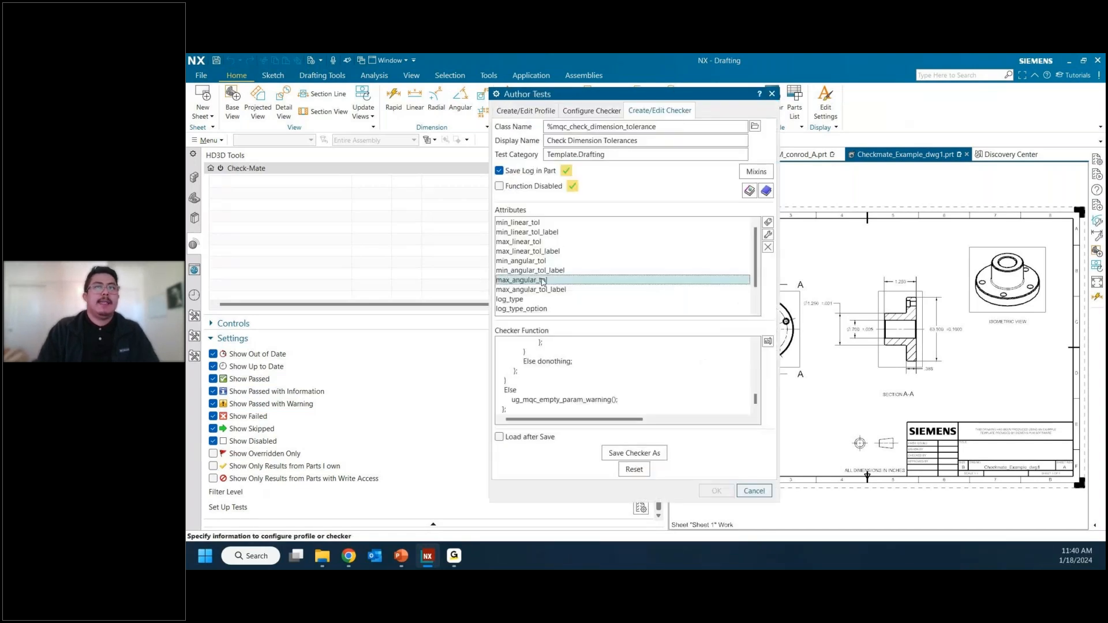
left_click(768, 235)
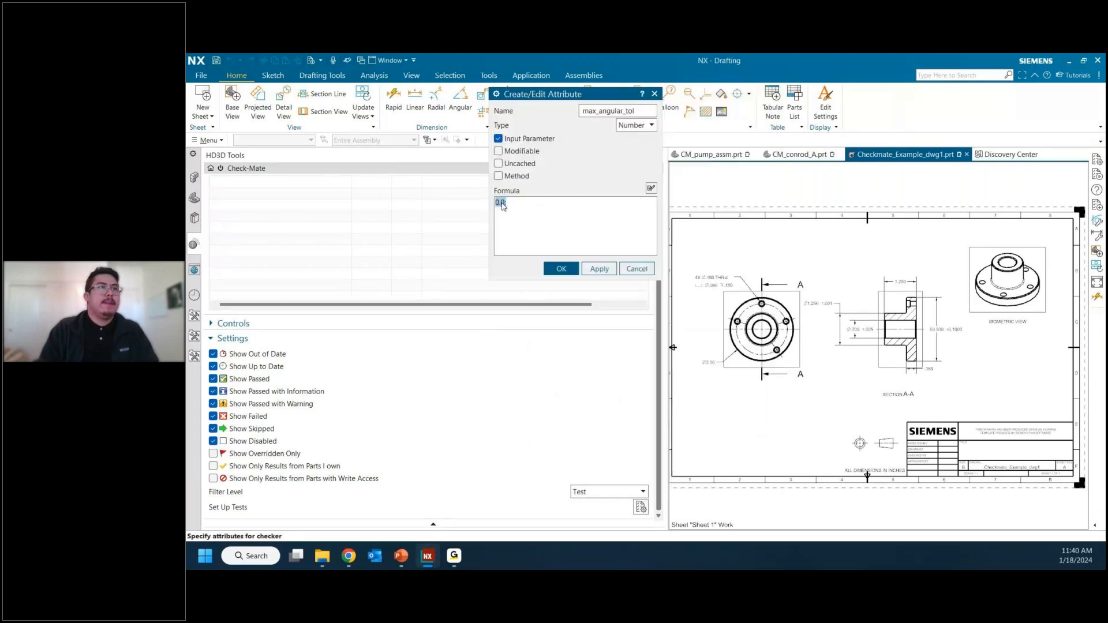
left_click(561, 269)
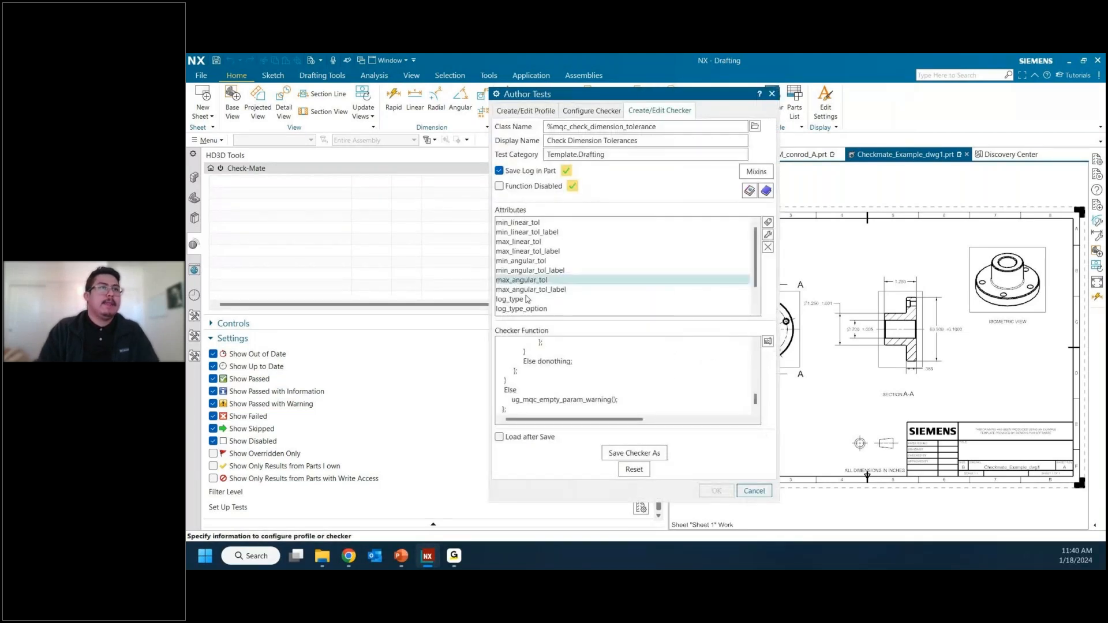
Step: Replace the Check Dimension Tolerances checker's test category with Test
scroll(536, 301, "down", 1)
scroll(544, 304, "down", 1)
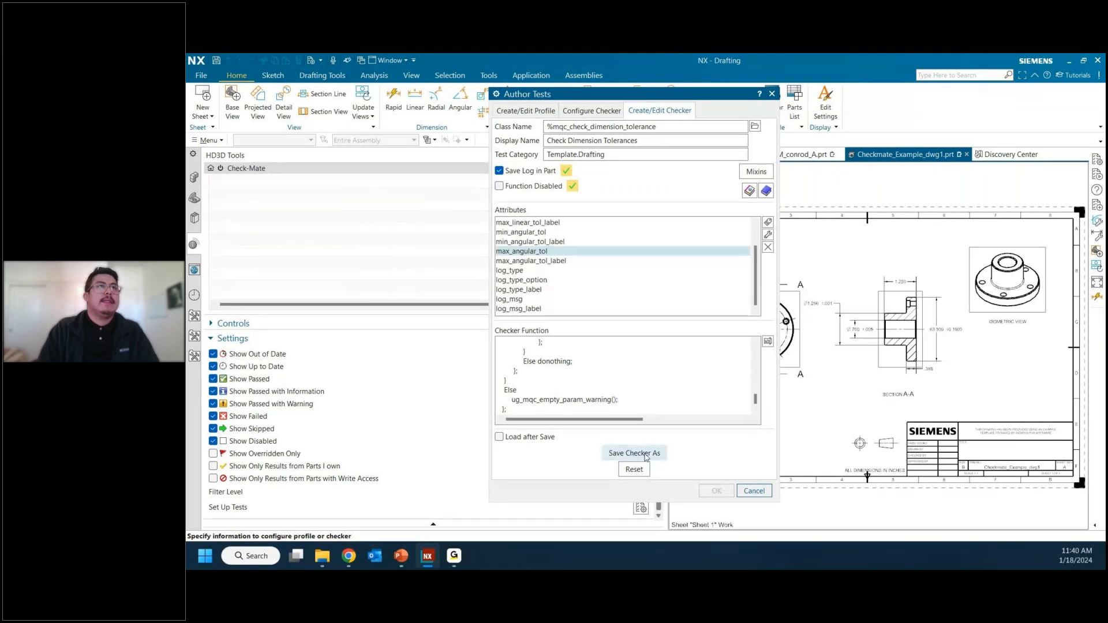
left_click(645, 456)
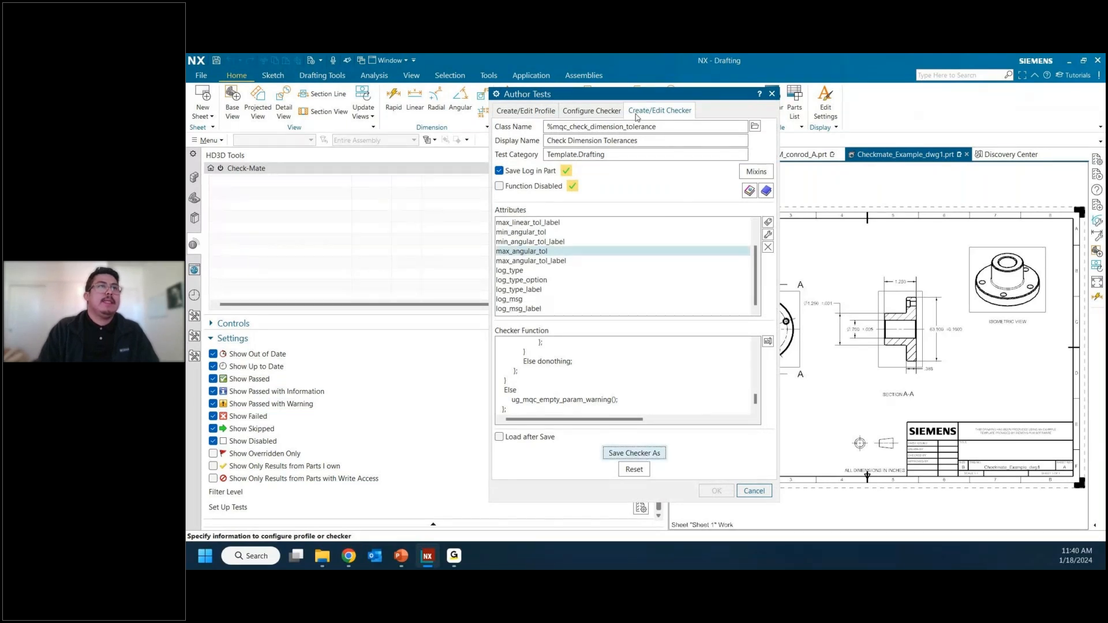
double_click(624, 155)
left_click(624, 155)
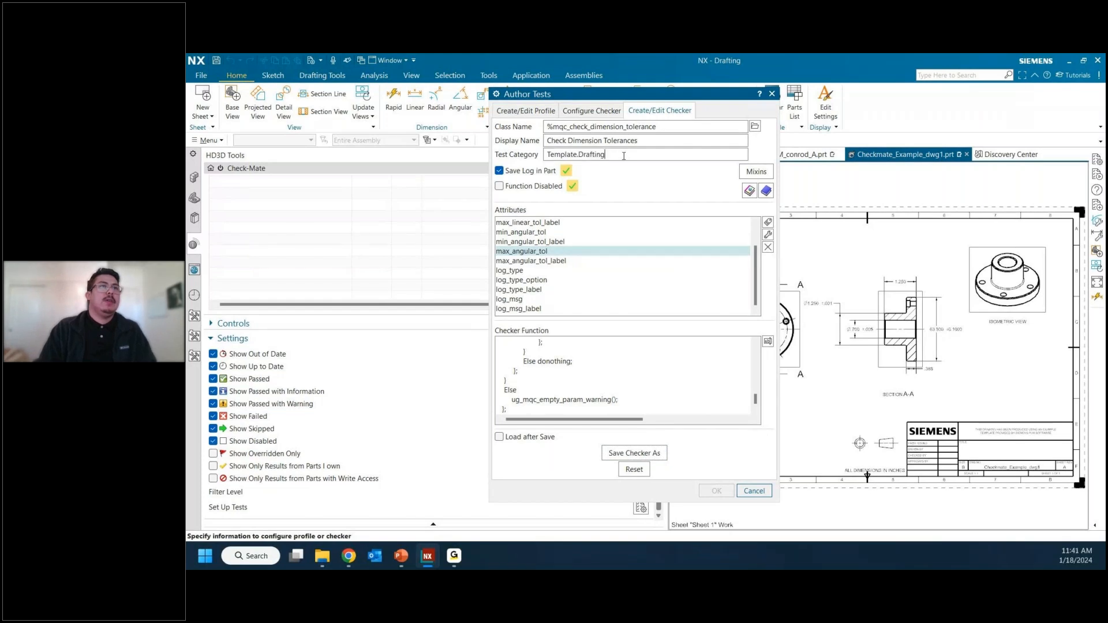
left_click(576, 154)
double_click(622, 156)
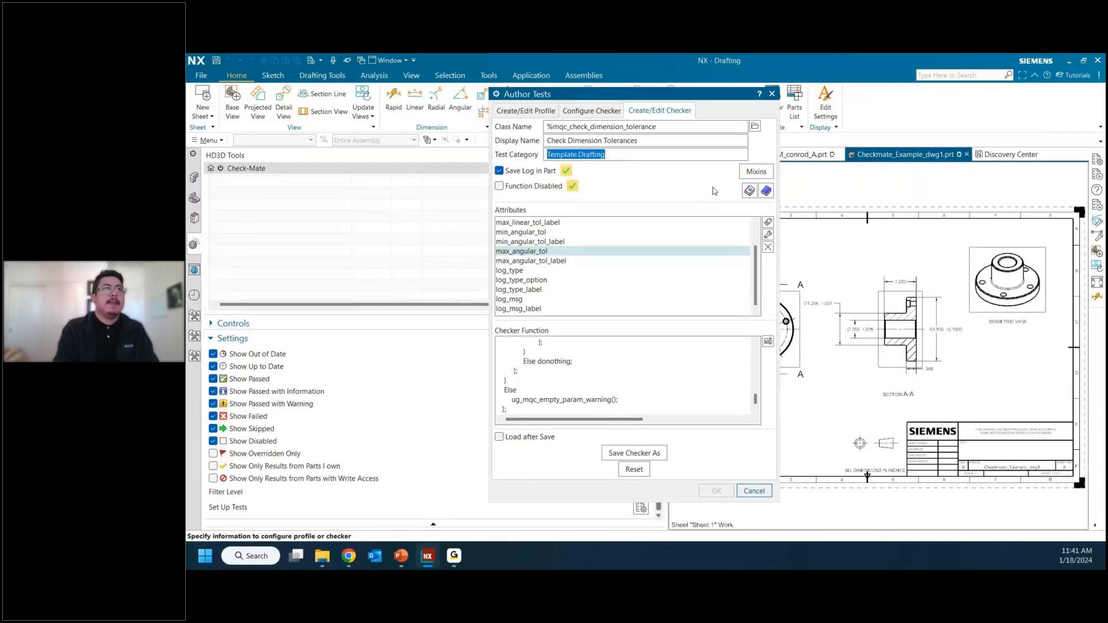
type("Test_")
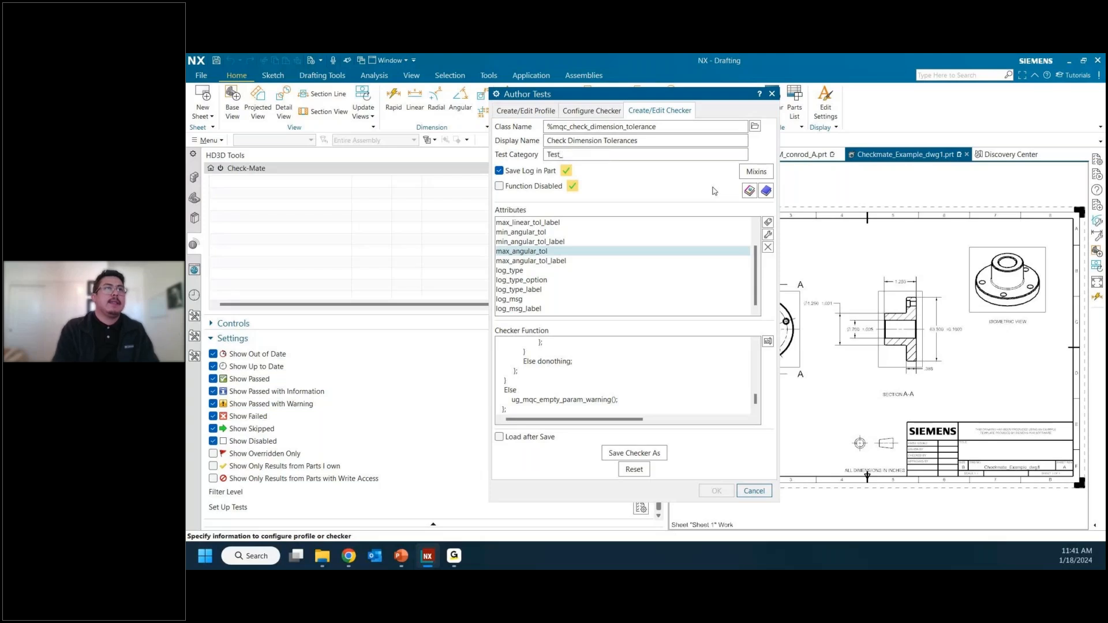
key("BackSpace")
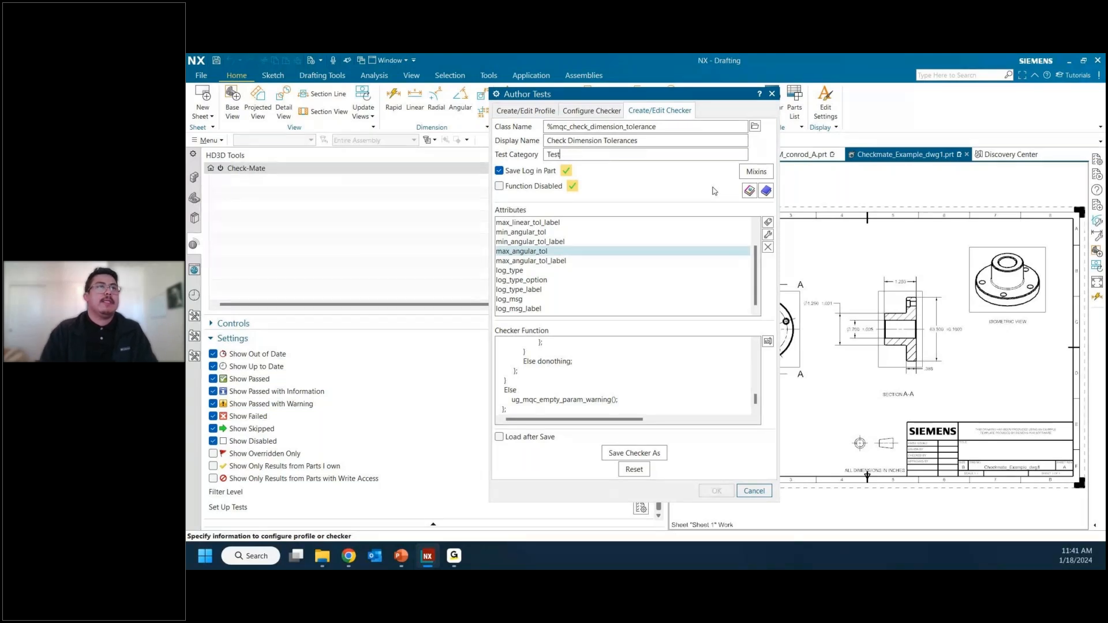
Step: Copy the checker's display name, Check Dimension Tolerances, into its class name
triple_click(573, 141)
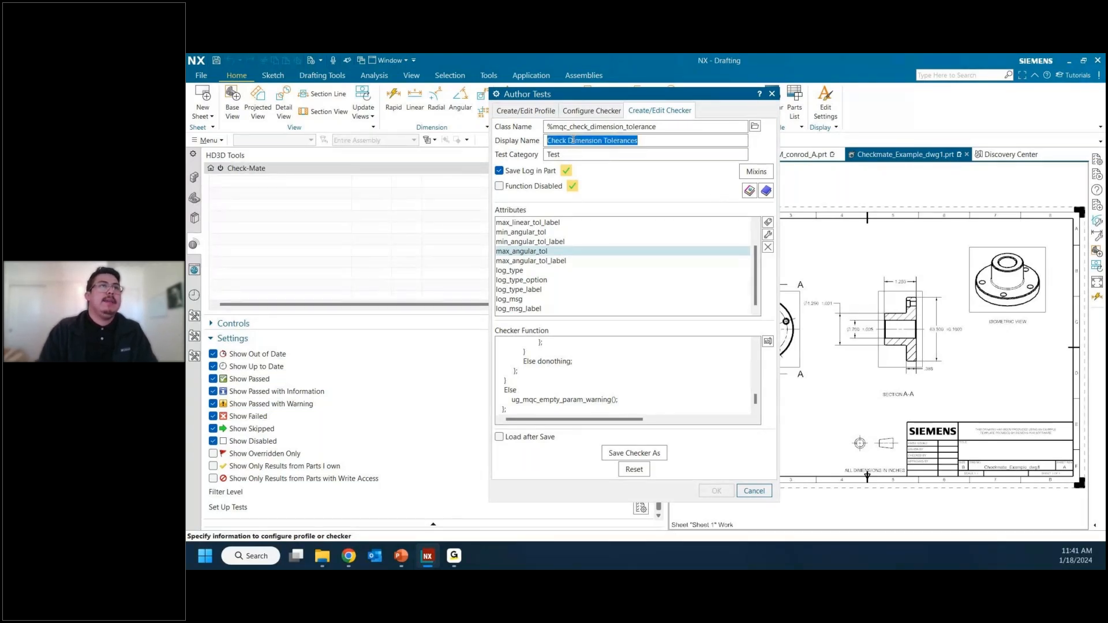
left_click(573, 141)
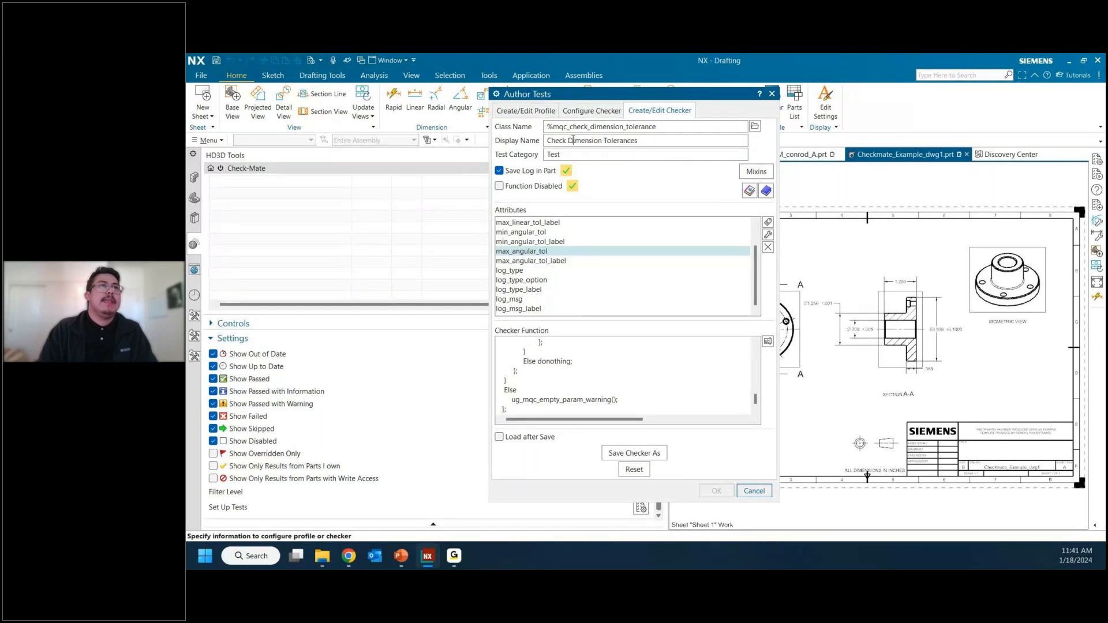
left_click_drag(638, 141, 567, 140)
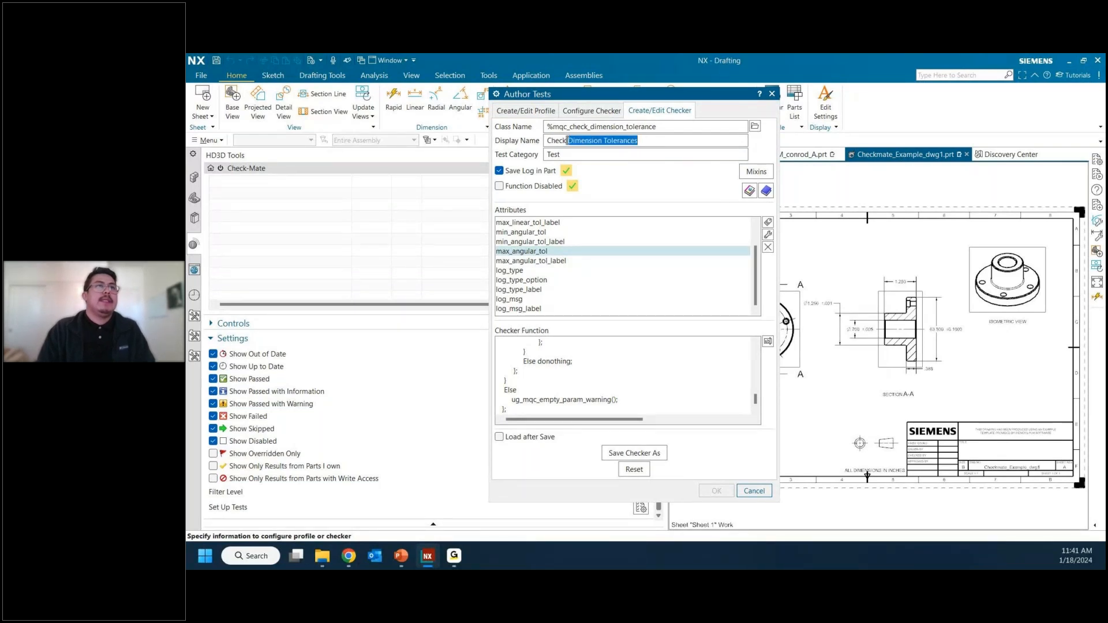
triple_click(605, 140)
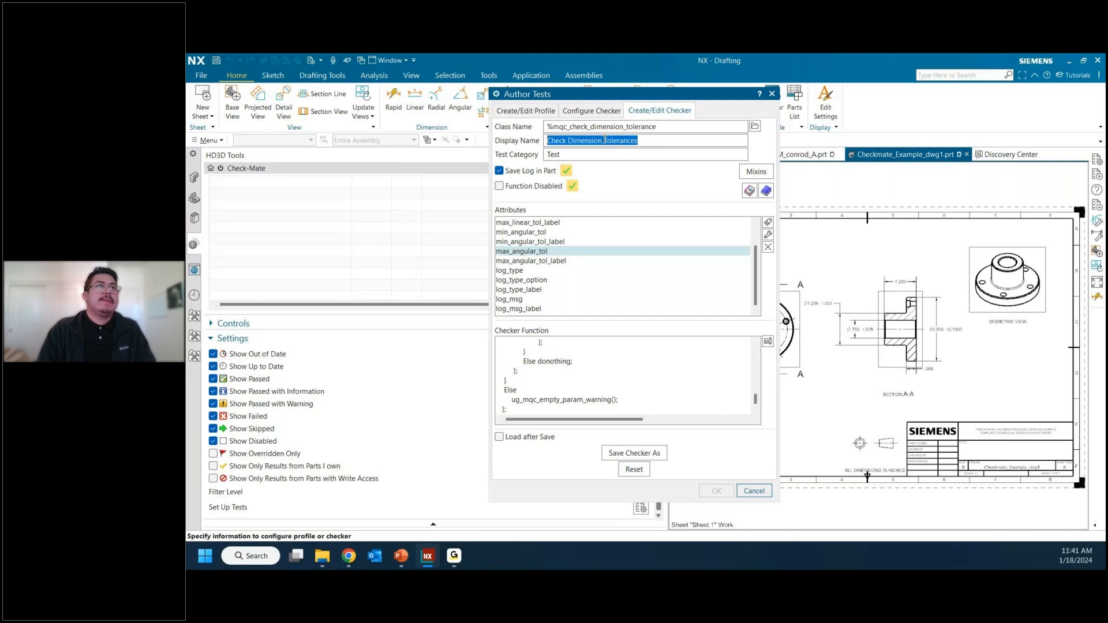
key("ctrl+c")
left_click_drag(656, 126, 505, 123)
key("ctrl+v")
left_click(625, 157)
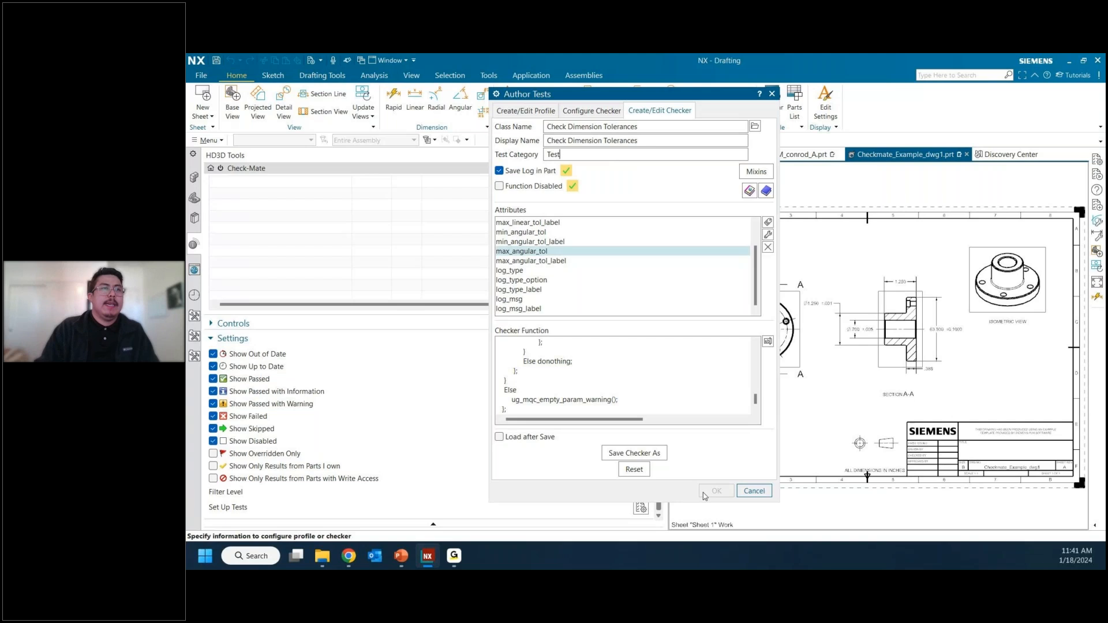
Step: Save the checker as Check Dimension Tolerances.dfa in the Checkmate Files folder, dismiss the syntax output and leave Author Tests
left_click(635, 453)
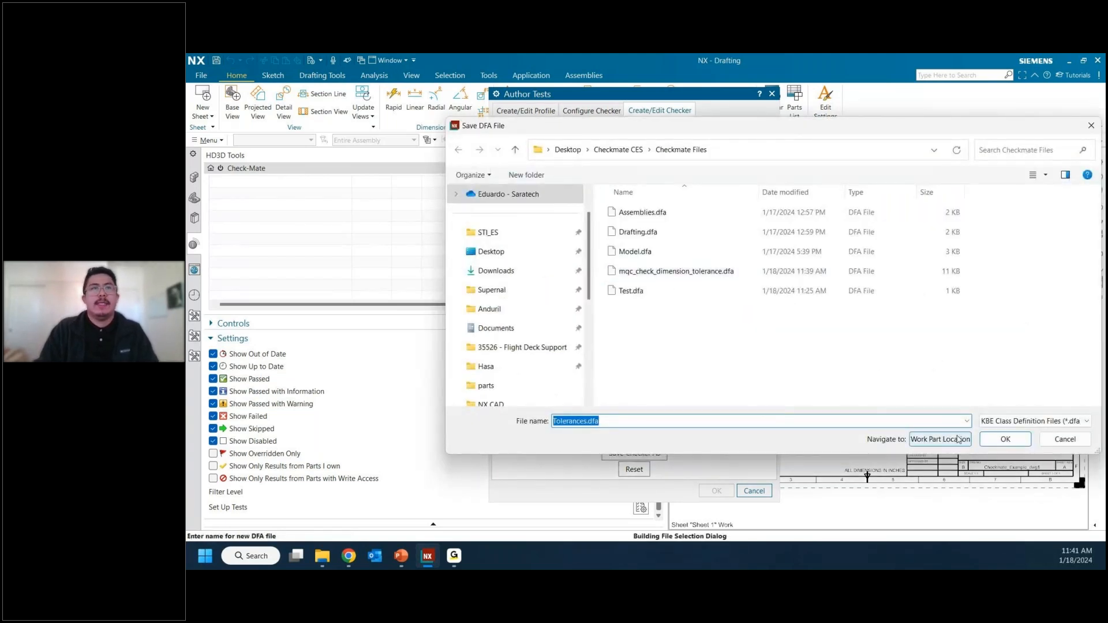
left_click(990, 441)
left_click(557, 268)
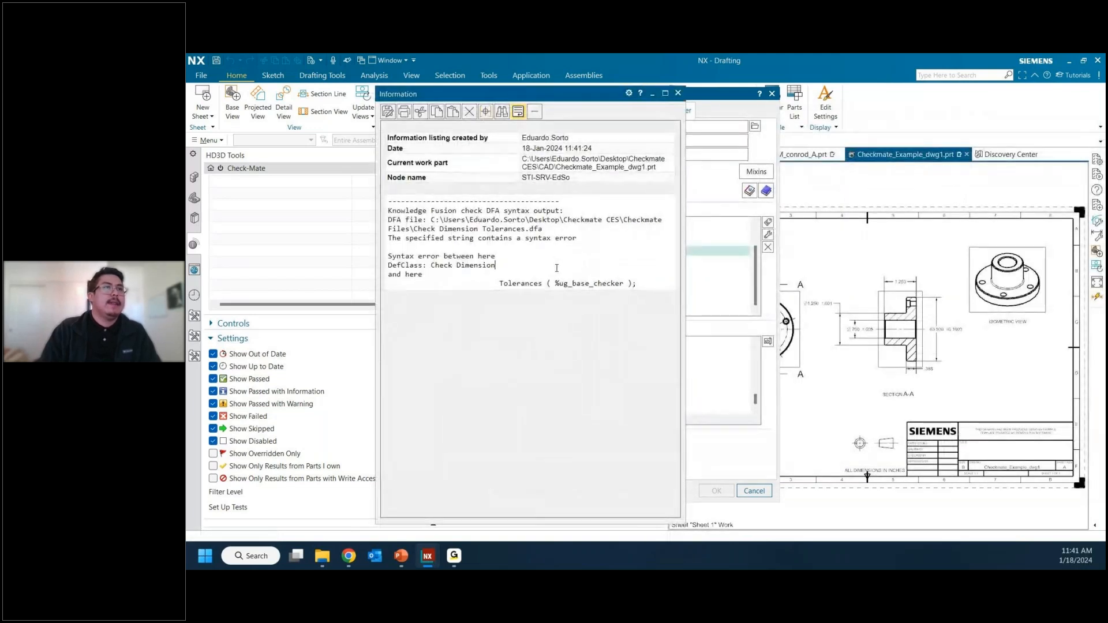
left_click(678, 93)
left_click(588, 126)
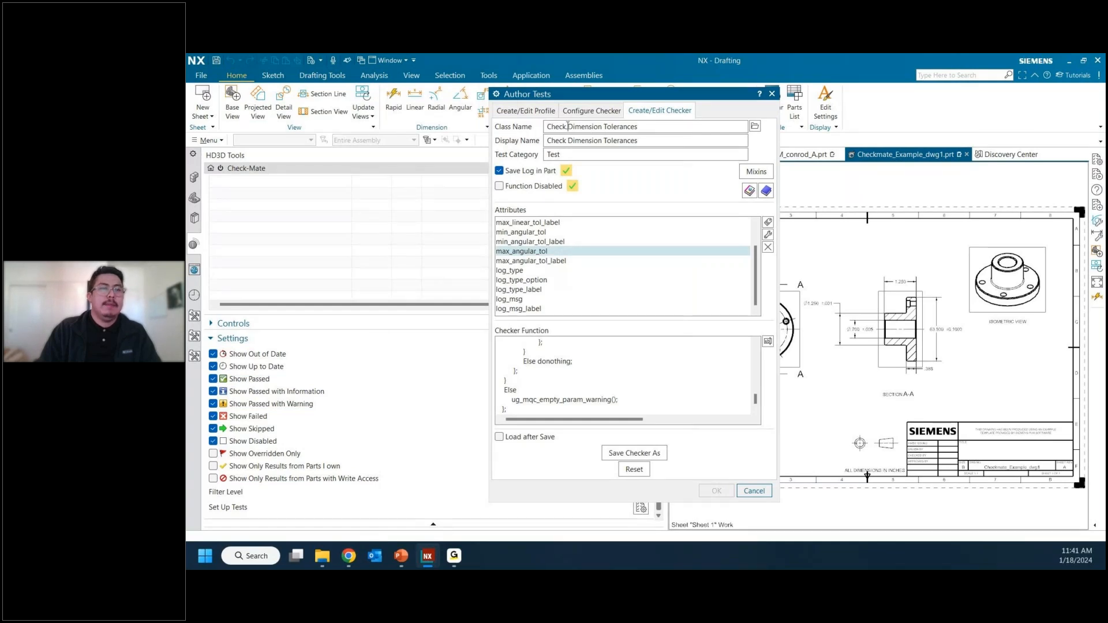
left_click(753, 492)
Step: Open Check-Mate's Set Up Tests and look through the available test categories for the custom ones
left_click(209, 141)
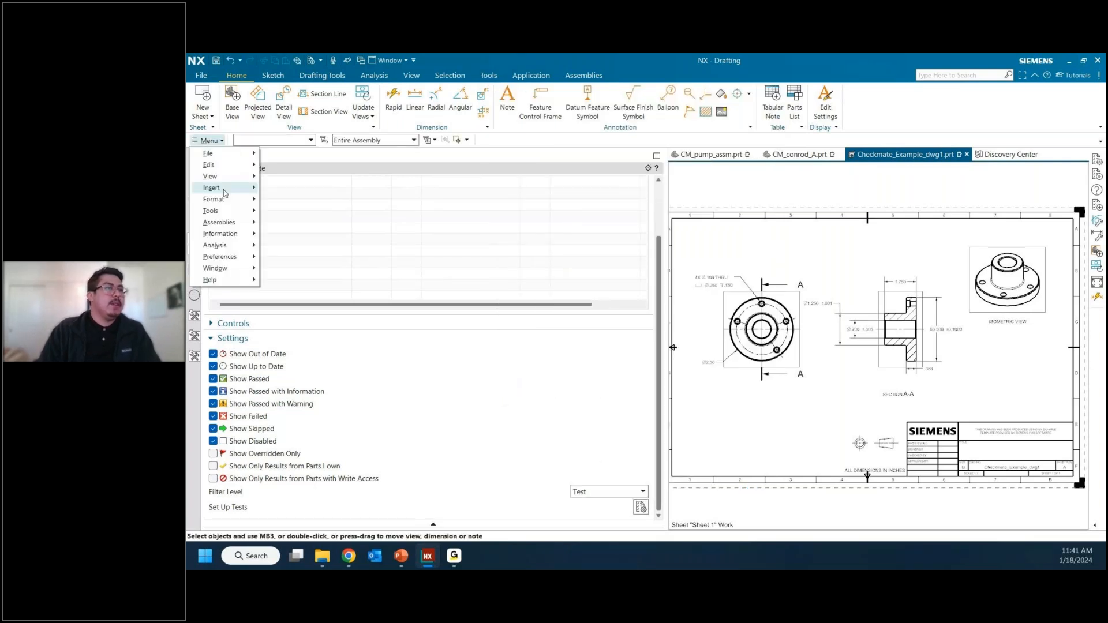
left_click(491, 444)
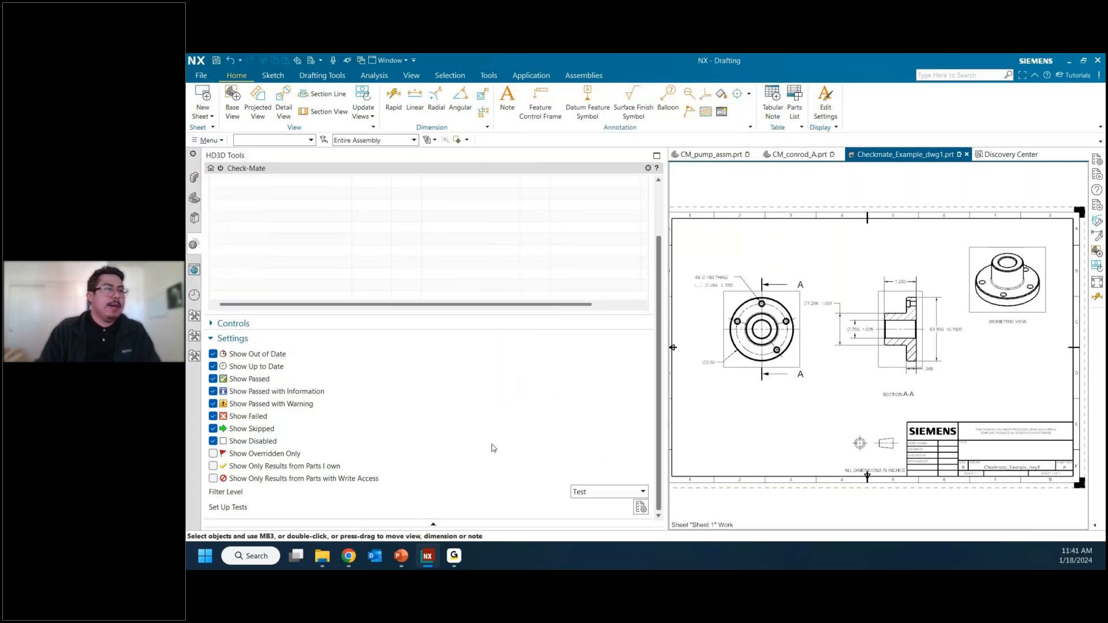
left_click(641, 508)
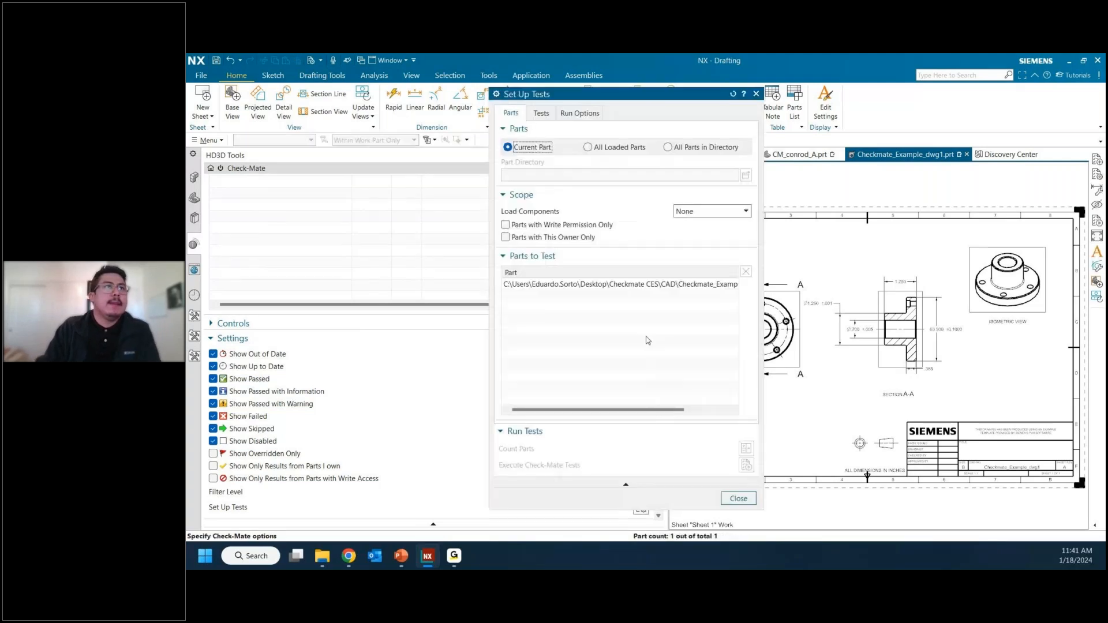
left_click(541, 114)
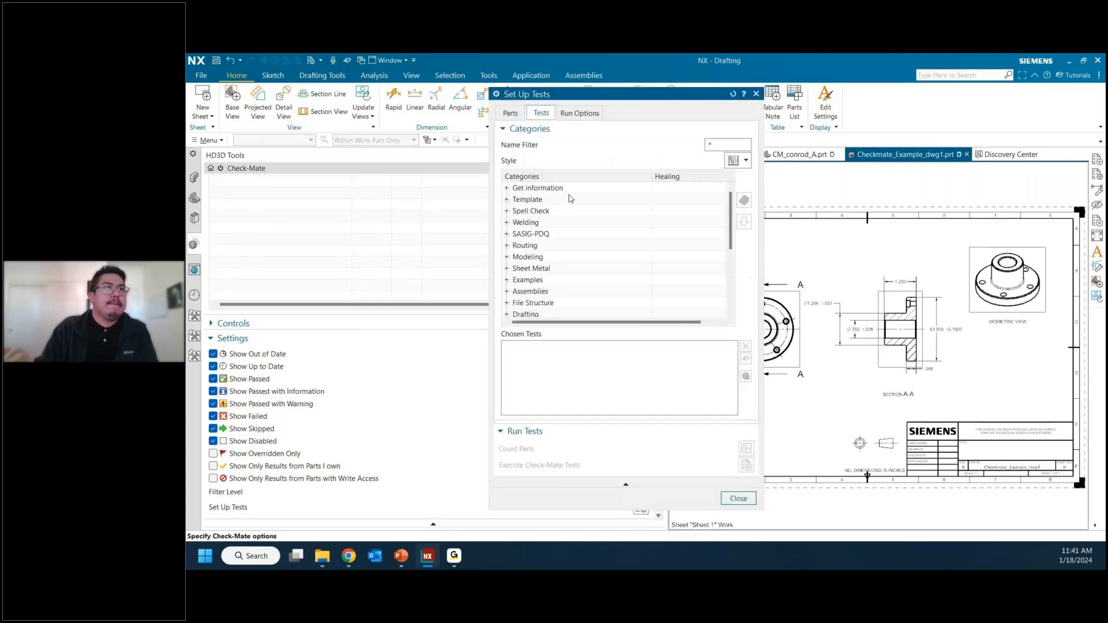
scroll(537, 257, "down", 1)
scroll(536, 259, "down", 2)
scroll(548, 274, "up", 3)
scroll(543, 259, "down", 3)
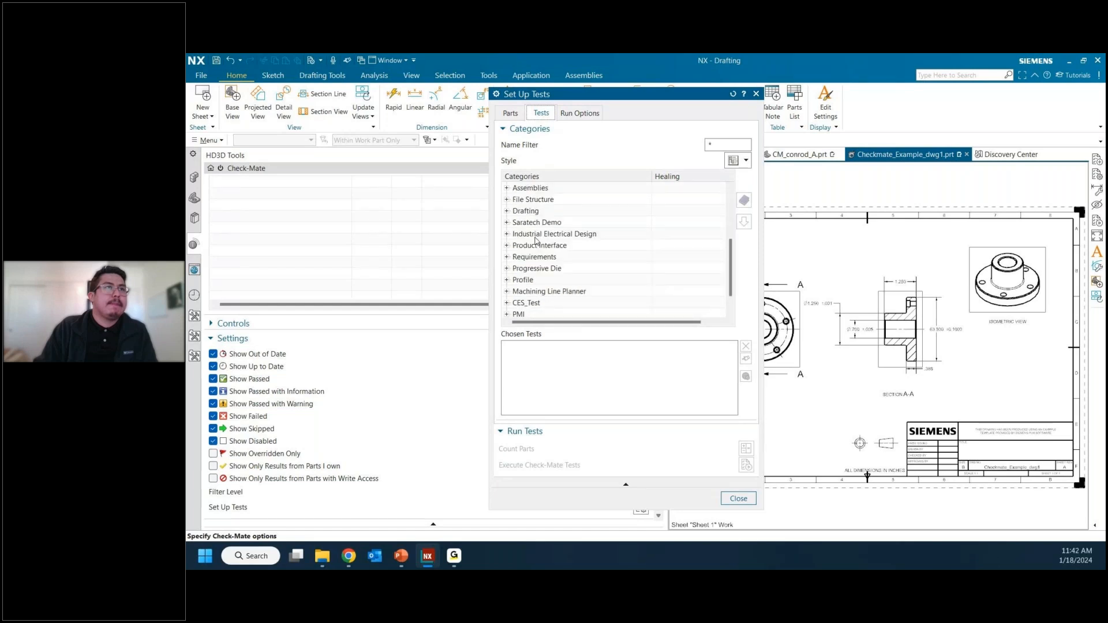
Step: Expand the Saratech Demo and CES_Test categories and add the Test profile from CES_Test to the chosen tests
left_click(507, 223)
scroll(531, 263, "down", 2)
left_click(507, 280)
left_click(530, 293)
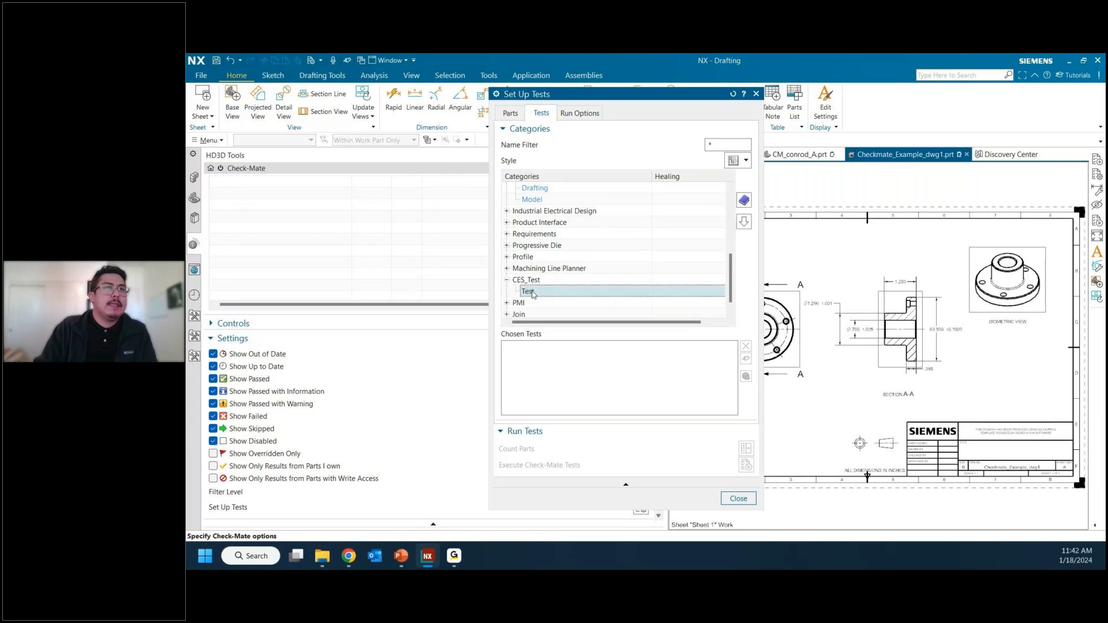
left_click(742, 223)
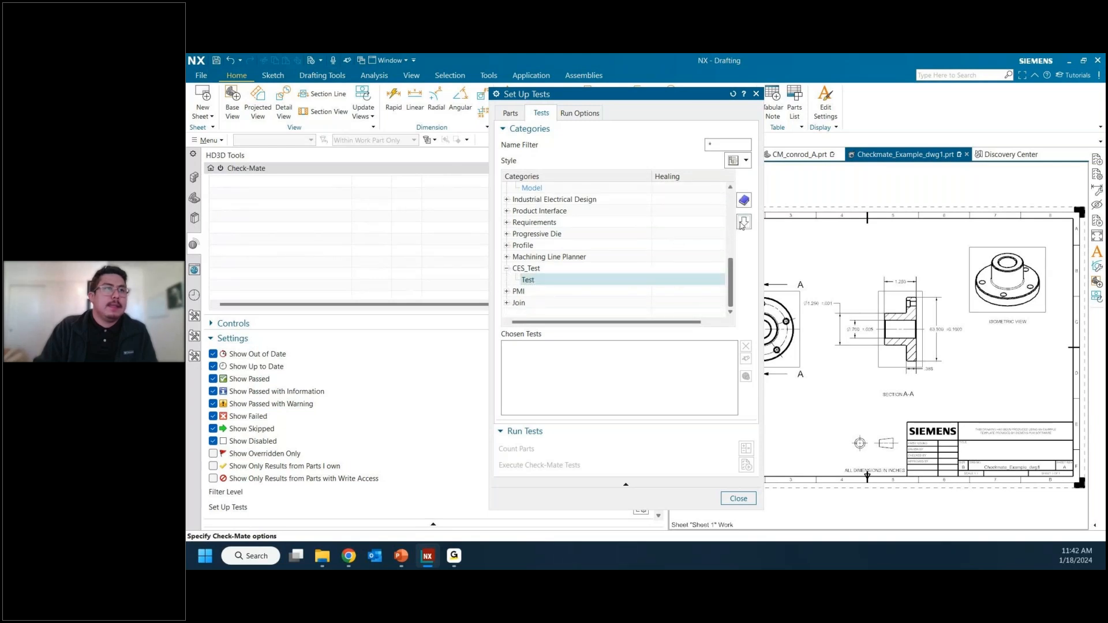
left_click(743, 222)
left_click(545, 347)
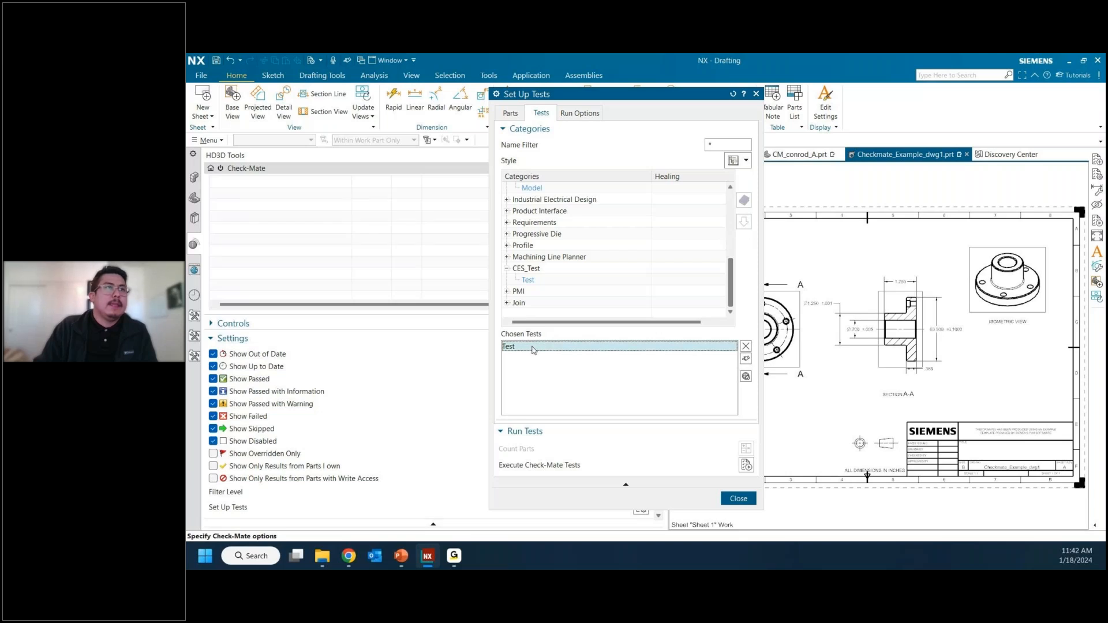
left_click(507, 269)
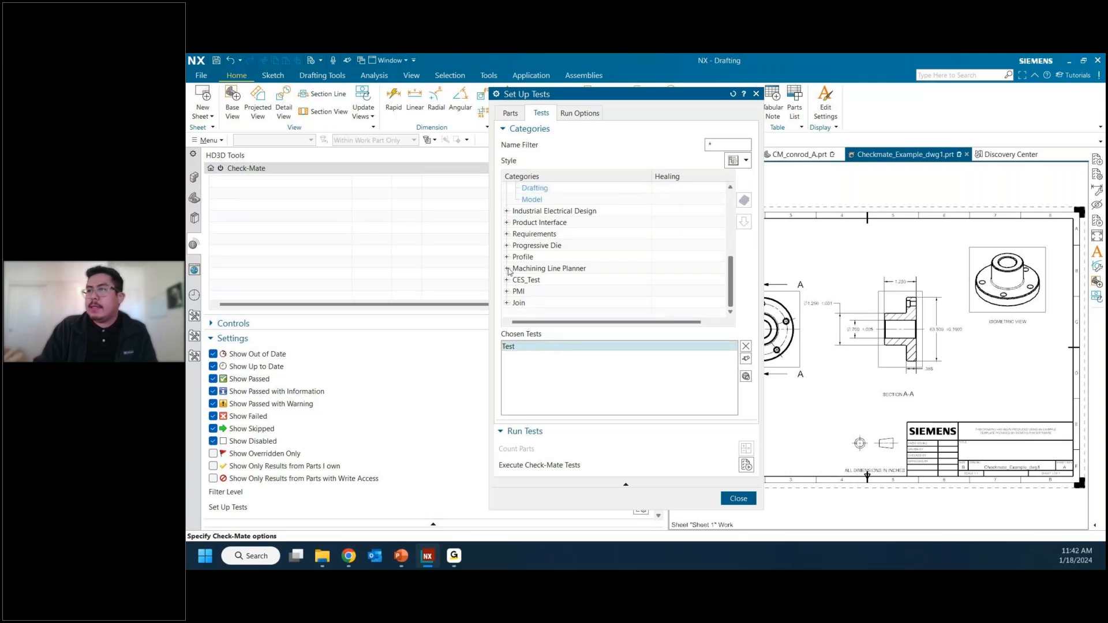
Step: Switch to Notepad with the saved Check_Dimension_Tolerances.dfa file and maximize its window
key("alt+Tab")
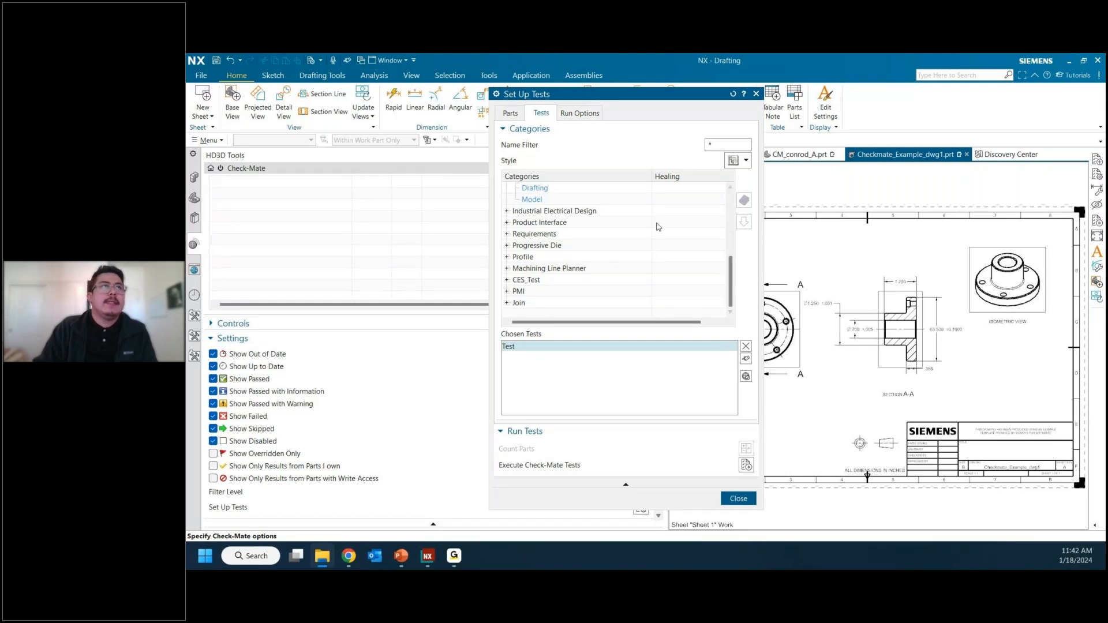
left_click(510, 113)
key("alt+Tab")
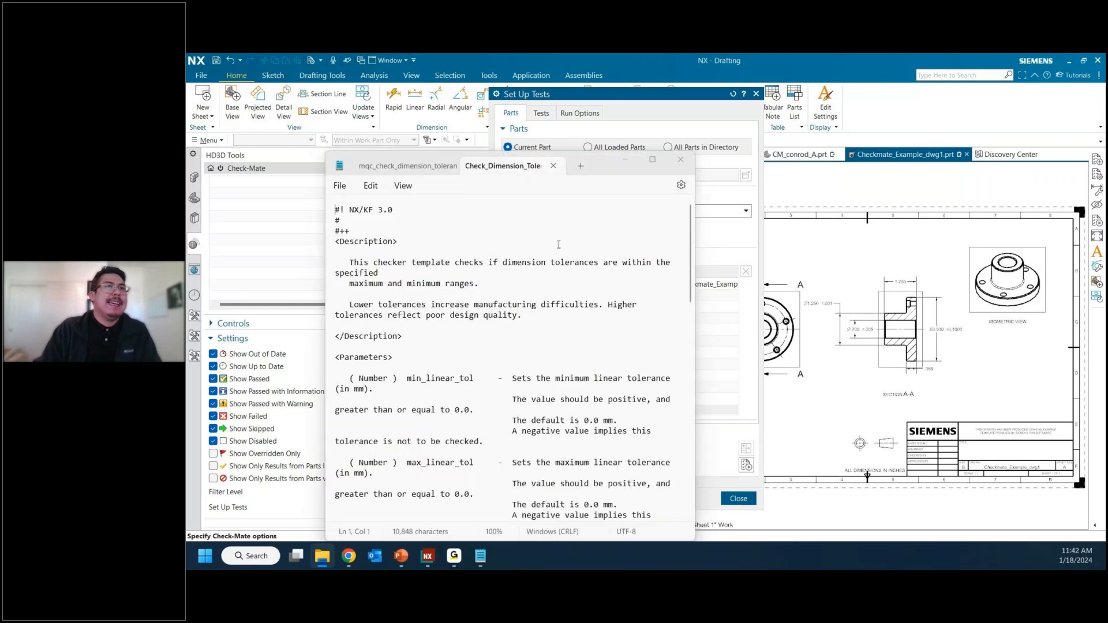
double_click(598, 172)
Step: Examine the customization instructions, class definition, tolerance attributes and checker function in Check_Dimension_Tolerances.dfa
scroll(535, 232, "down", 15)
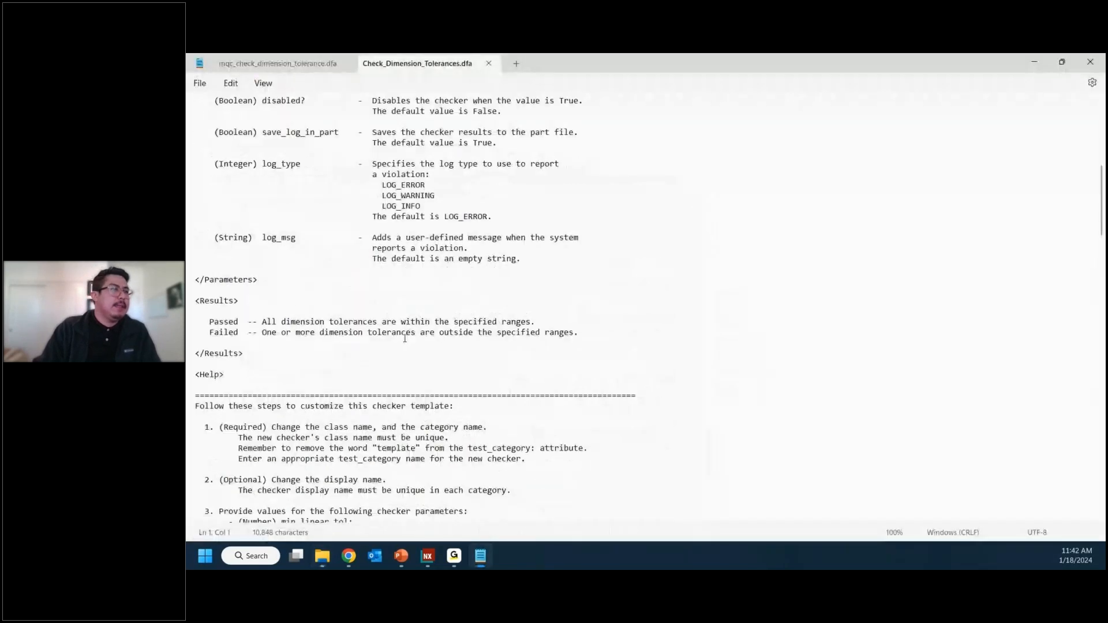
scroll(405, 341, "down", 5)
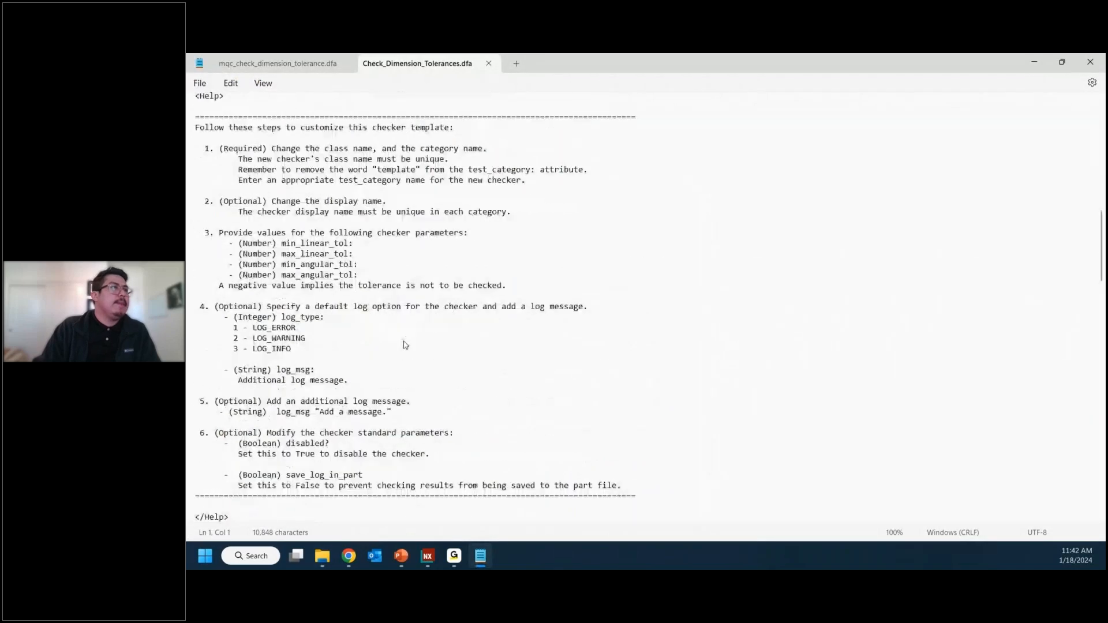
scroll(405, 345, "down", 8)
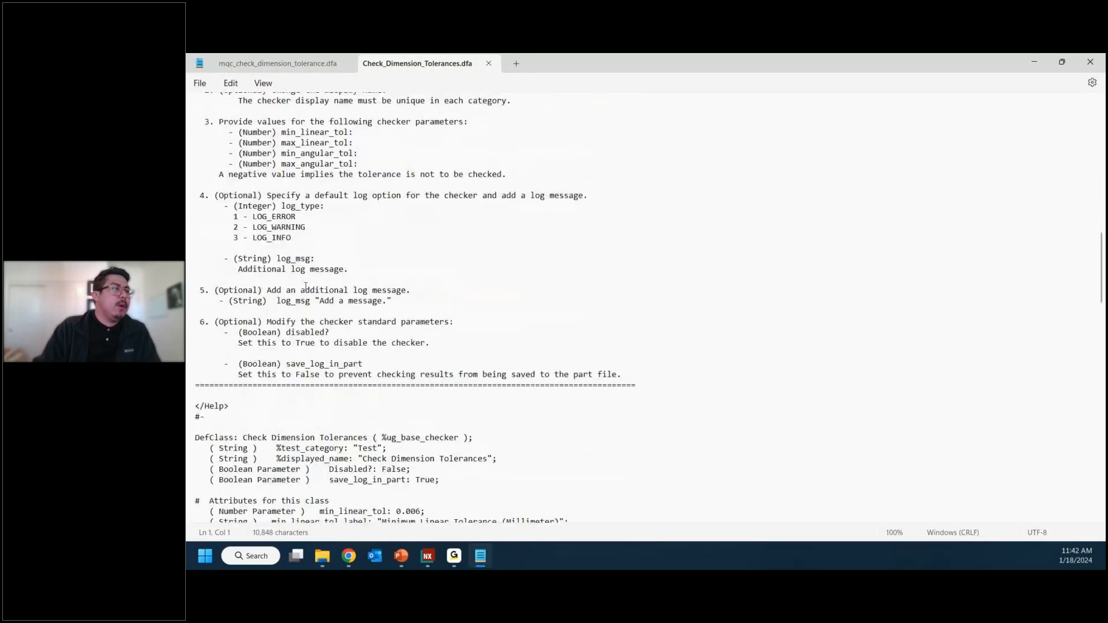
scroll(311, 284, "down", 3)
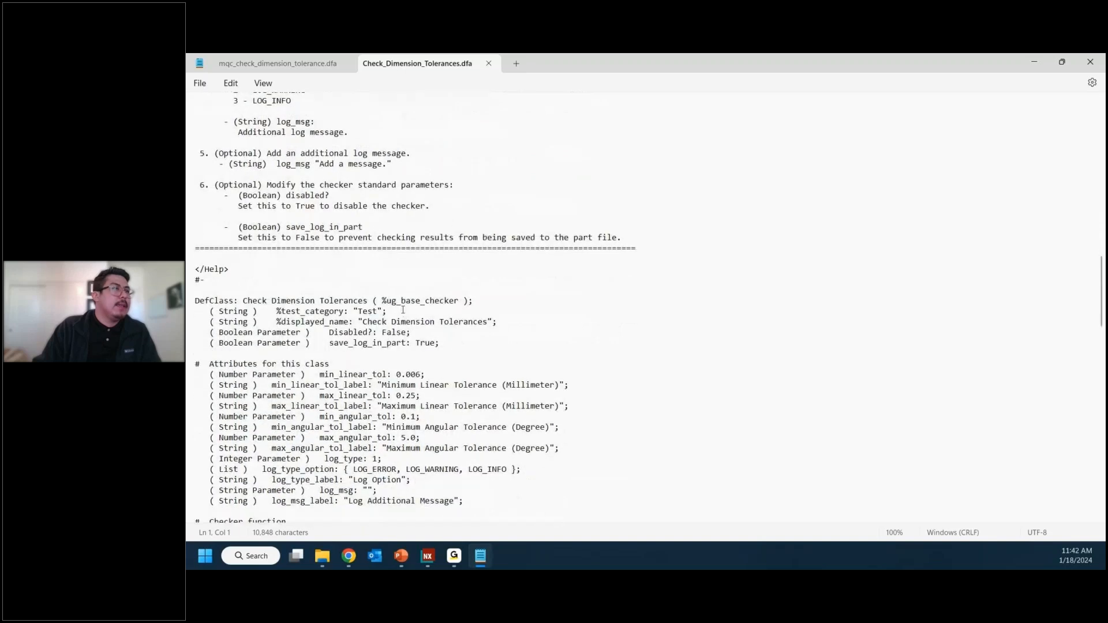
left_click(317, 281)
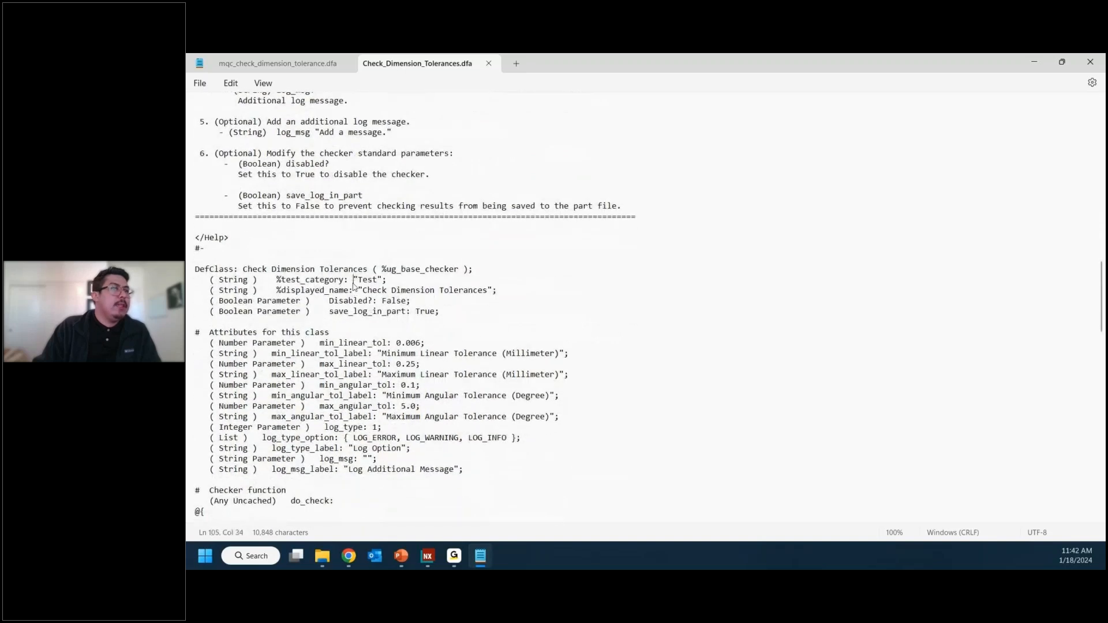
scroll(341, 292, "down", 1)
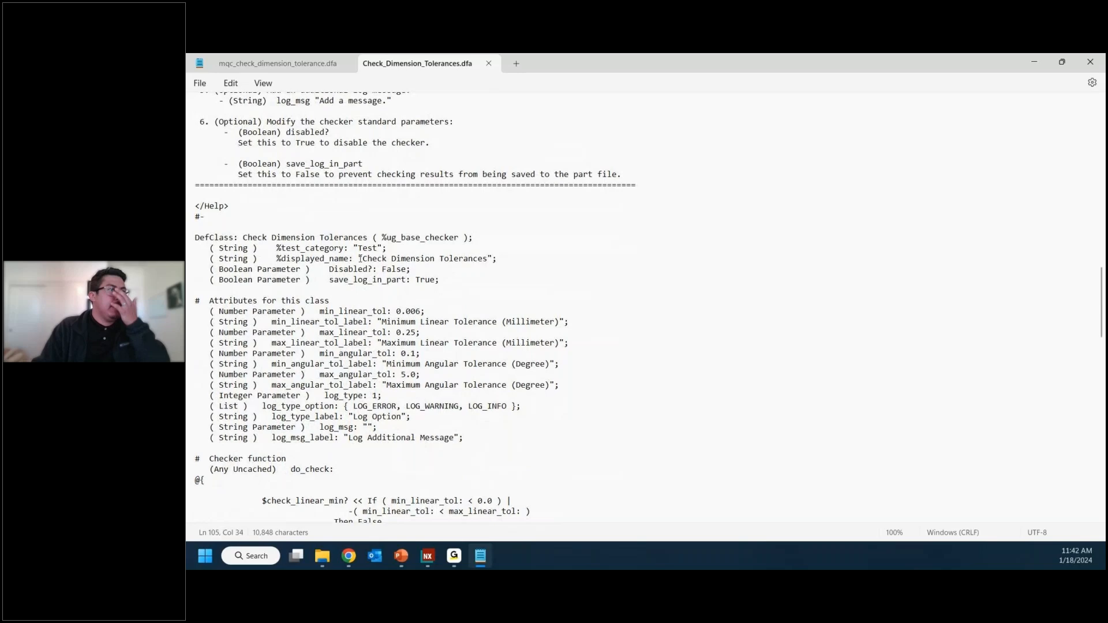
scroll(384, 281, "down", 3)
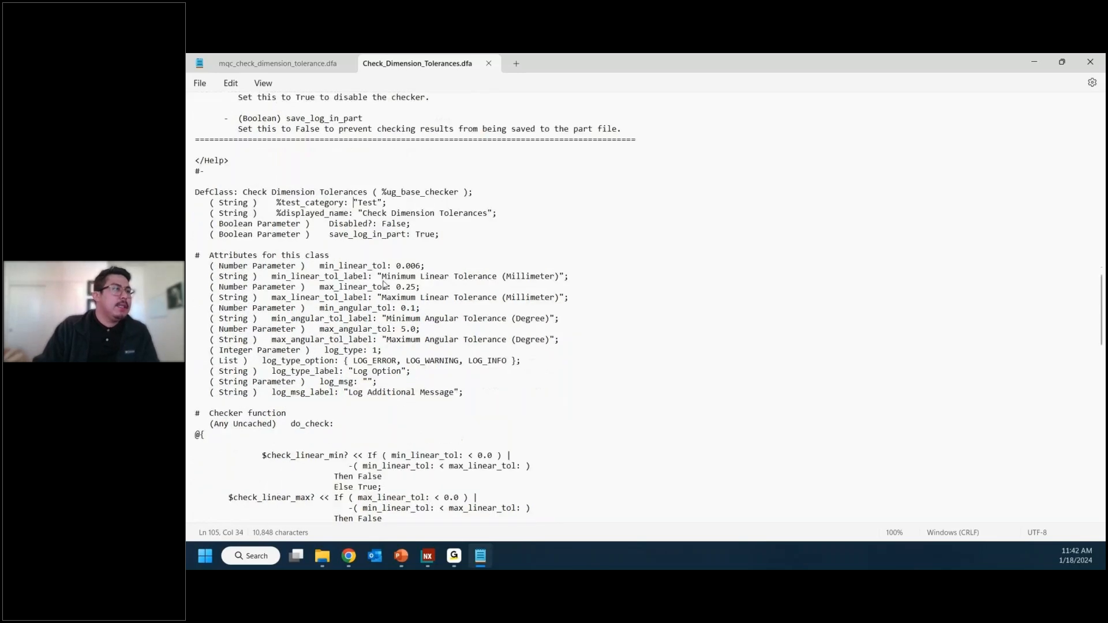
scroll(384, 281, "down", 10)
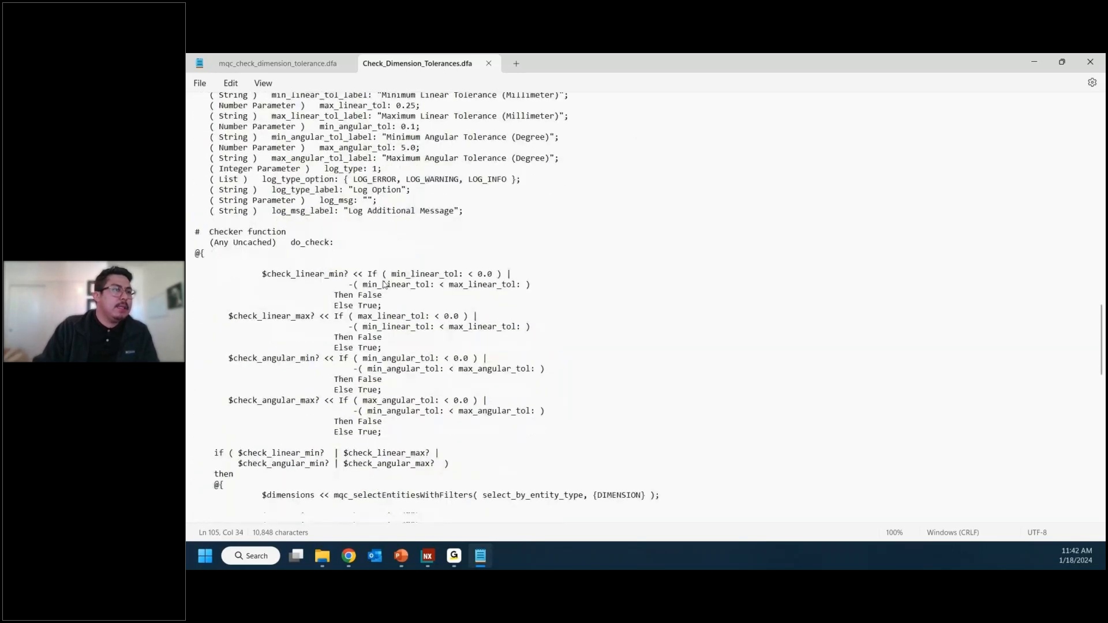
scroll(384, 281, "down", 8)
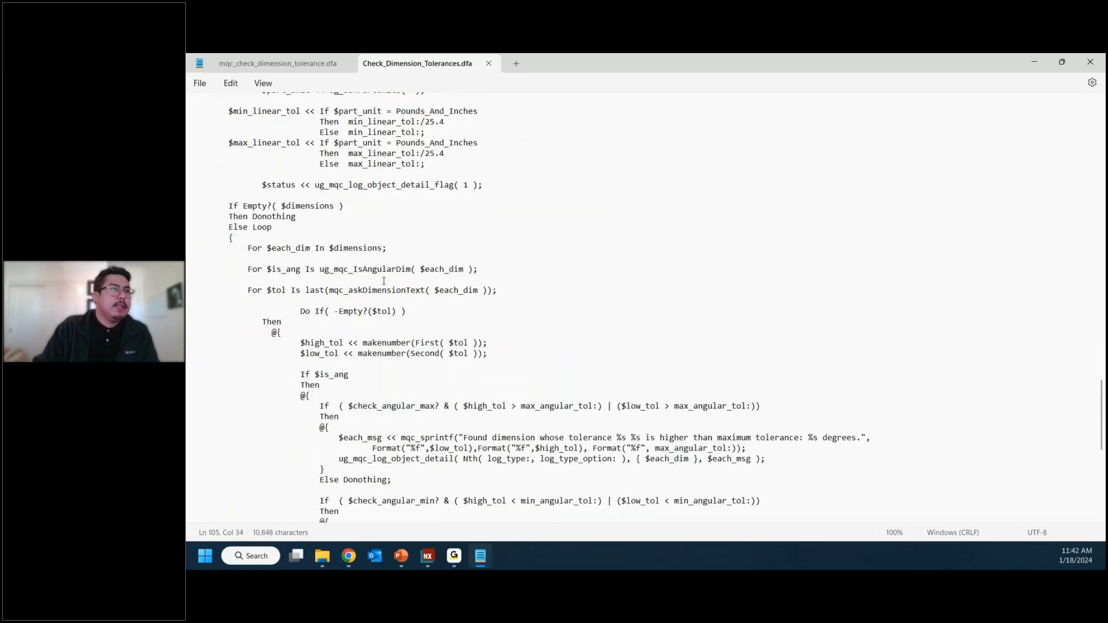
scroll(384, 281, "down", 3)
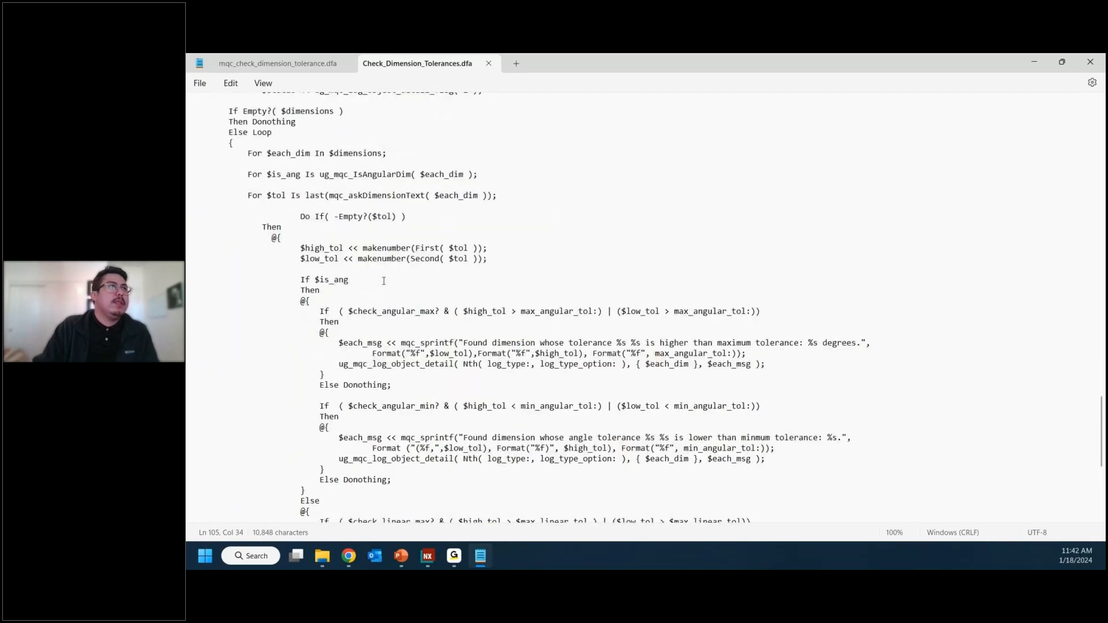
Step: Close Check_Dimension_Tolerances.dfa, switch back to NX and remove the Test profile from the chosen tests
left_click(488, 64)
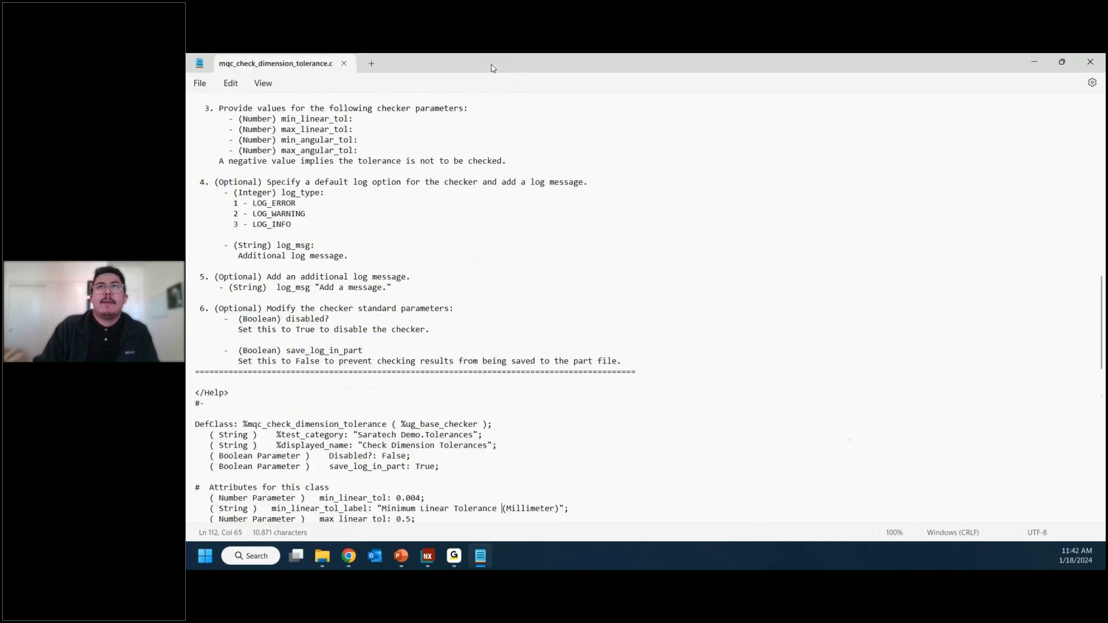
left_click(1034, 62)
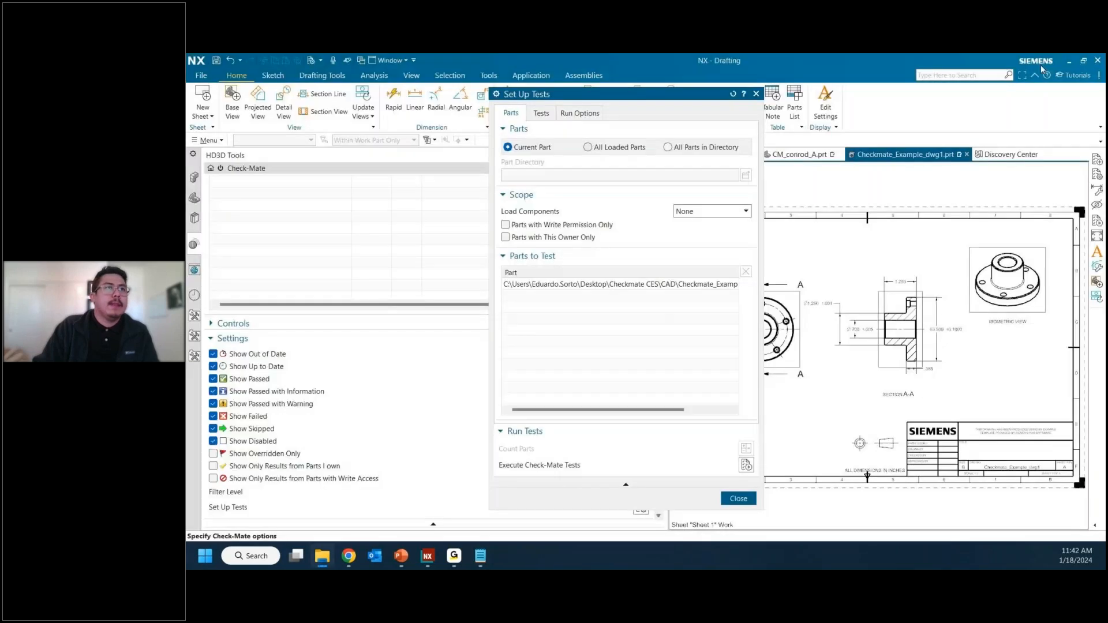
left_click(541, 116)
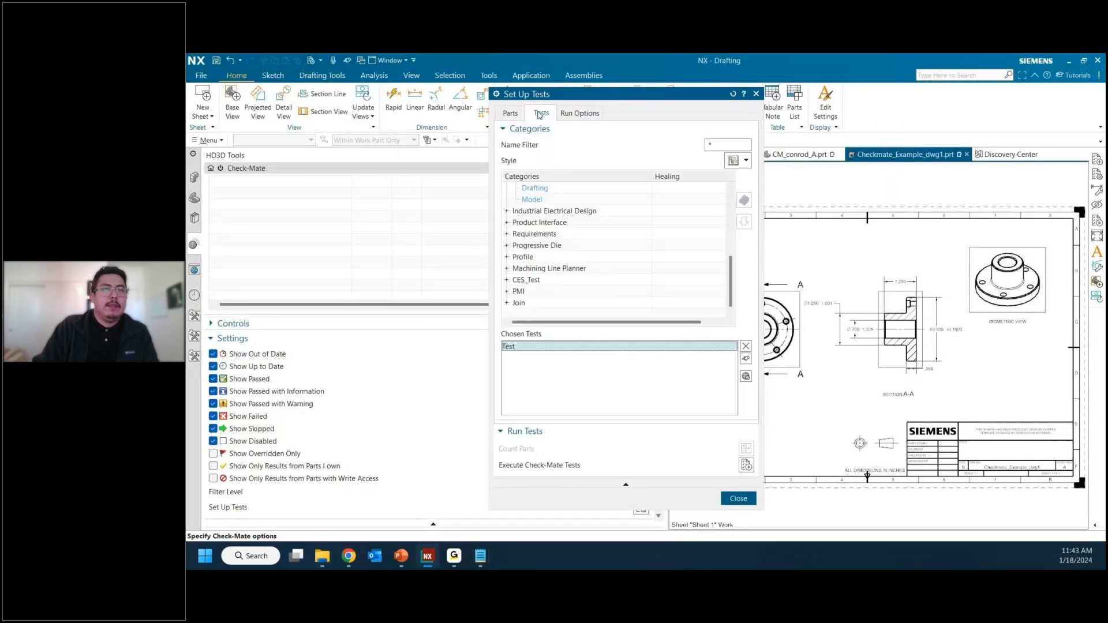
left_click(746, 347)
left_click(579, 317)
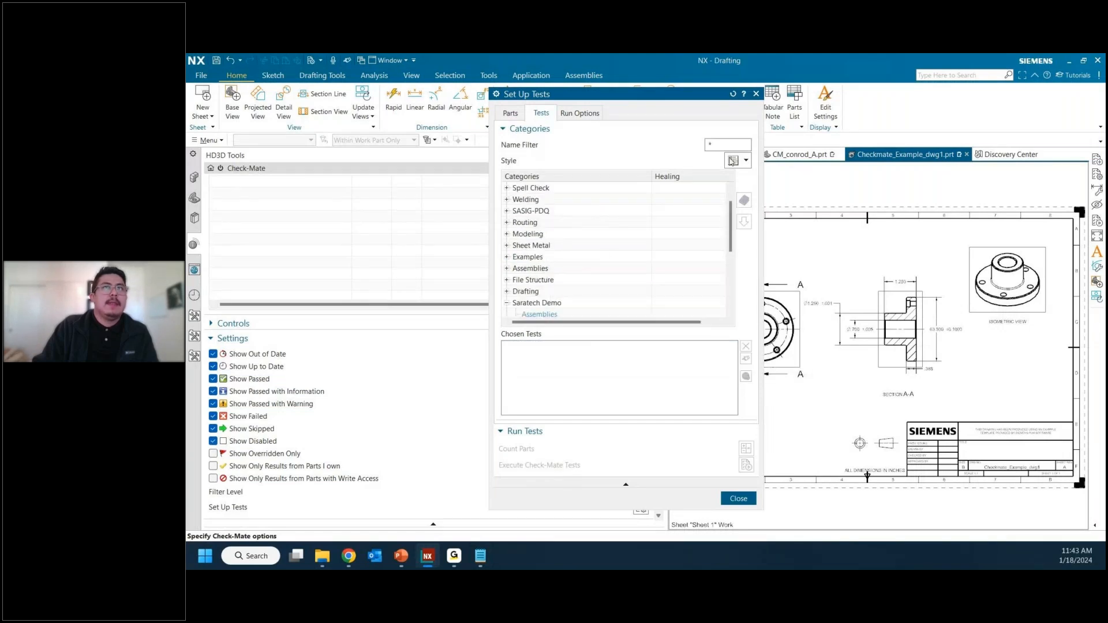
Step: Reopen Set Up Tests and add Check Dimension Tolerances from the Template category's Drafting group to the chosen tests
left_click(756, 93)
left_click(640, 508)
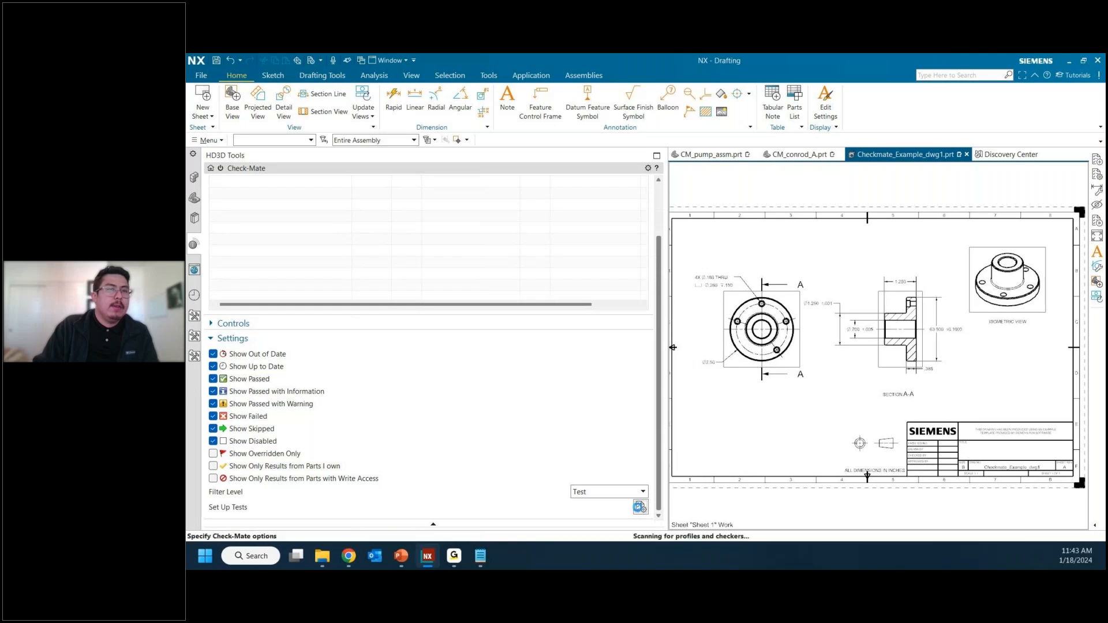
left_click(542, 114)
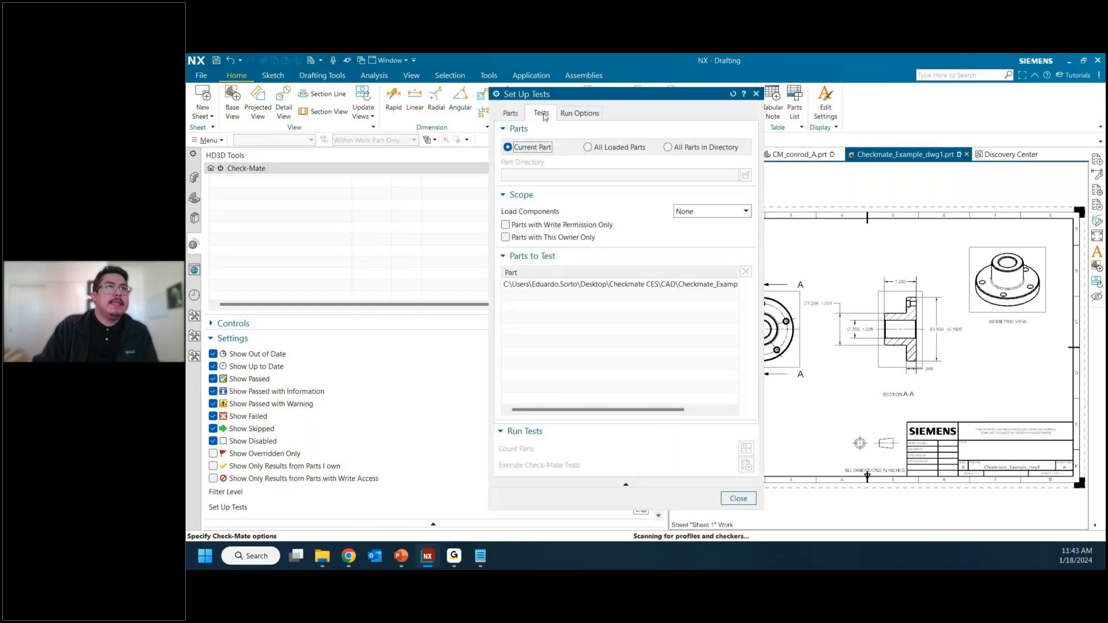
scroll(543, 245, "down", 5)
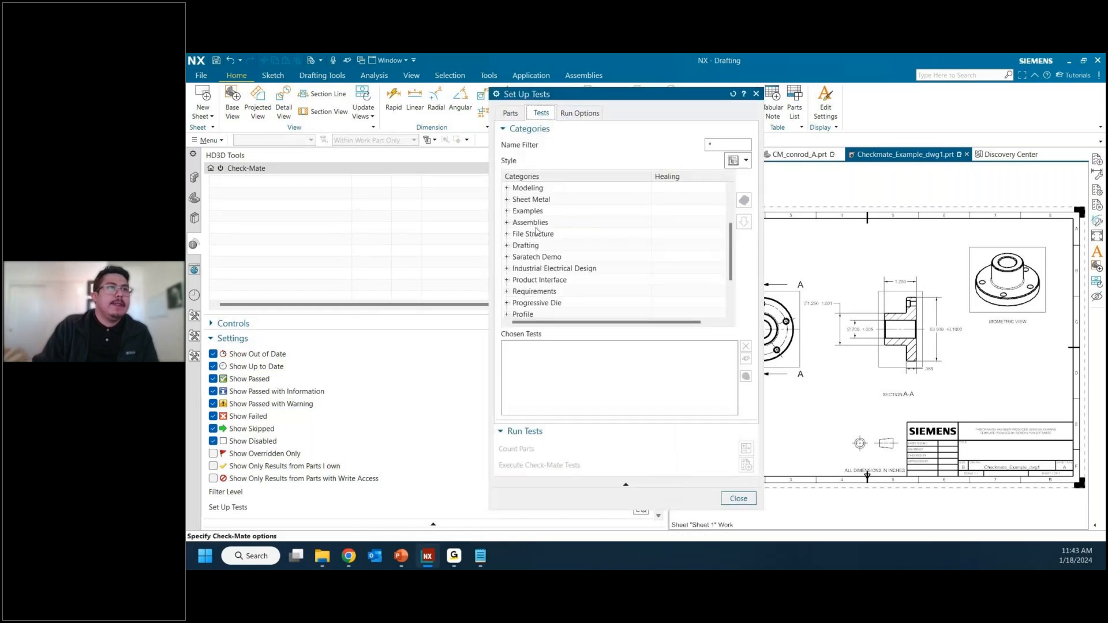
scroll(548, 282, "up", 1)
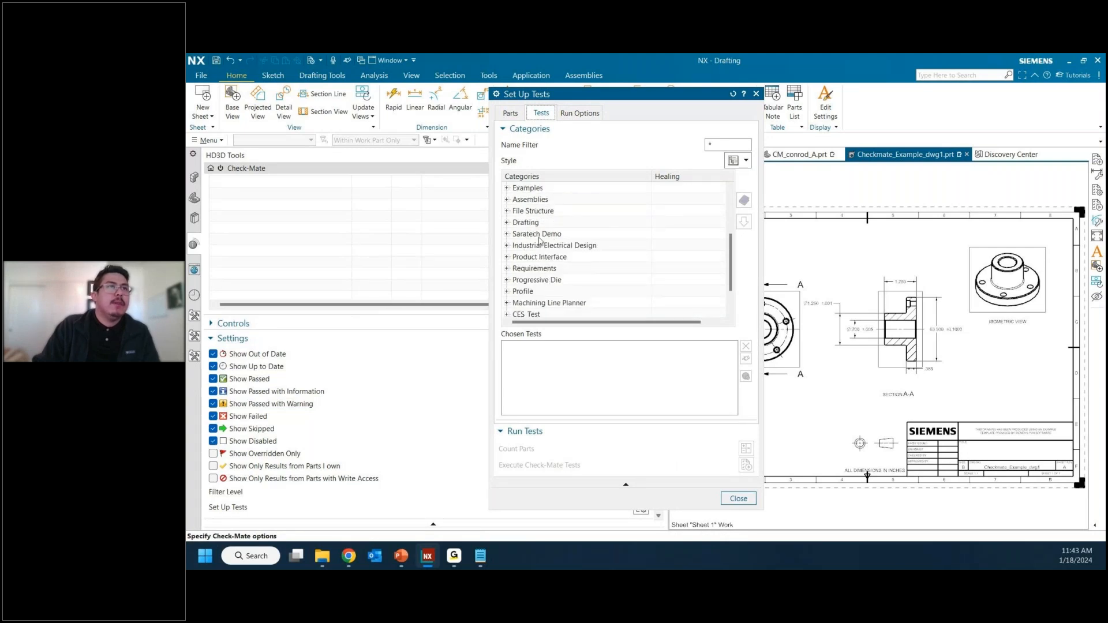
scroll(503, 212, "up", 2)
left_click(507, 200)
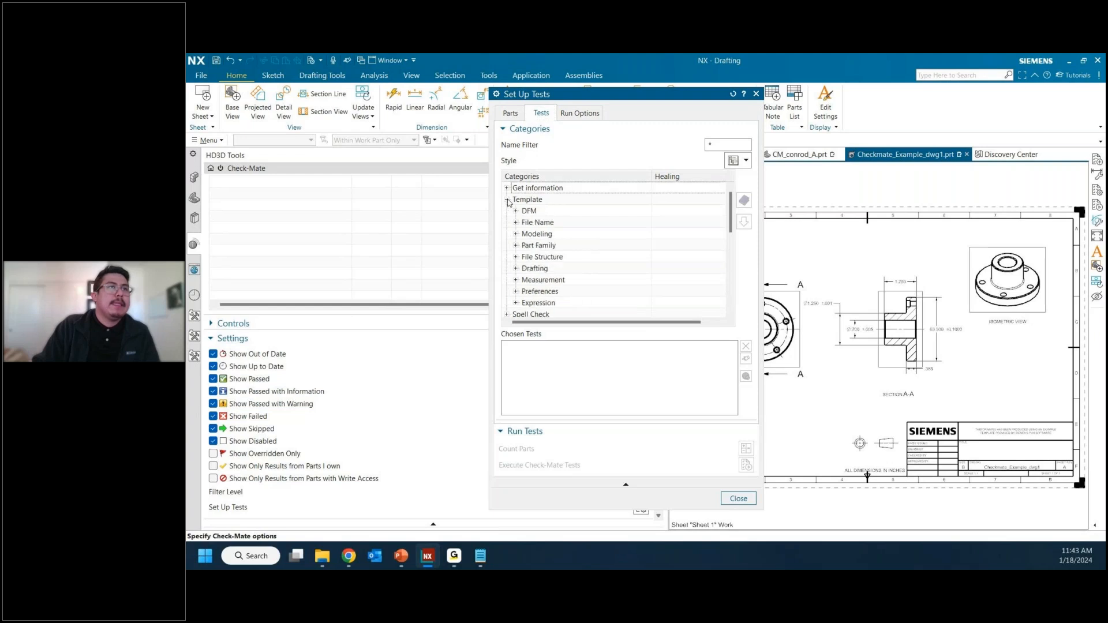
left_click(517, 268)
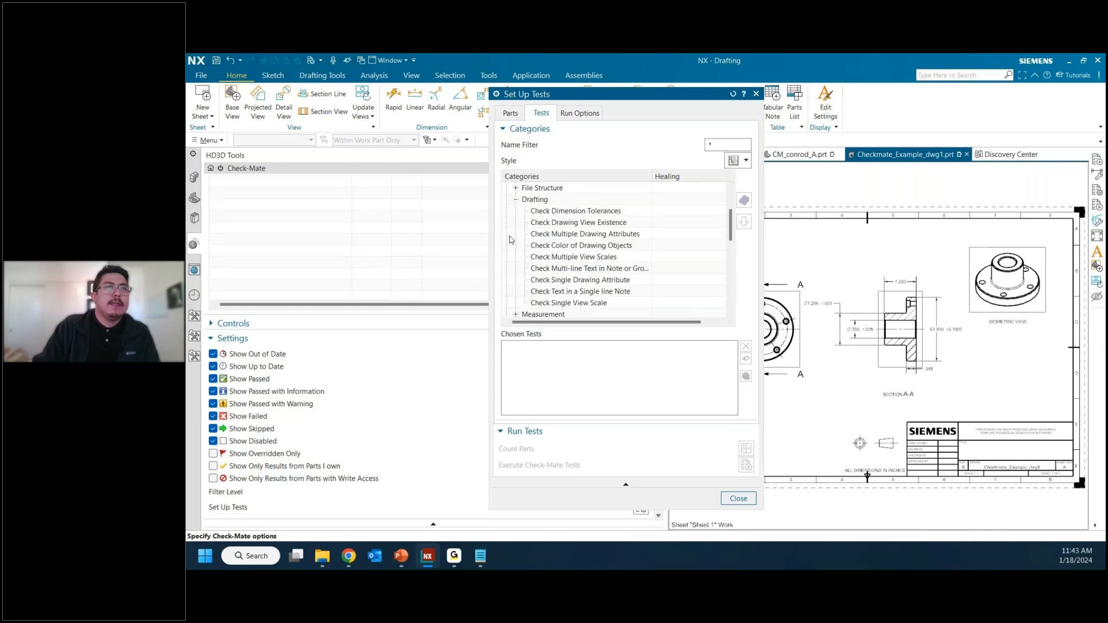
left_click(584, 212)
left_click(744, 221)
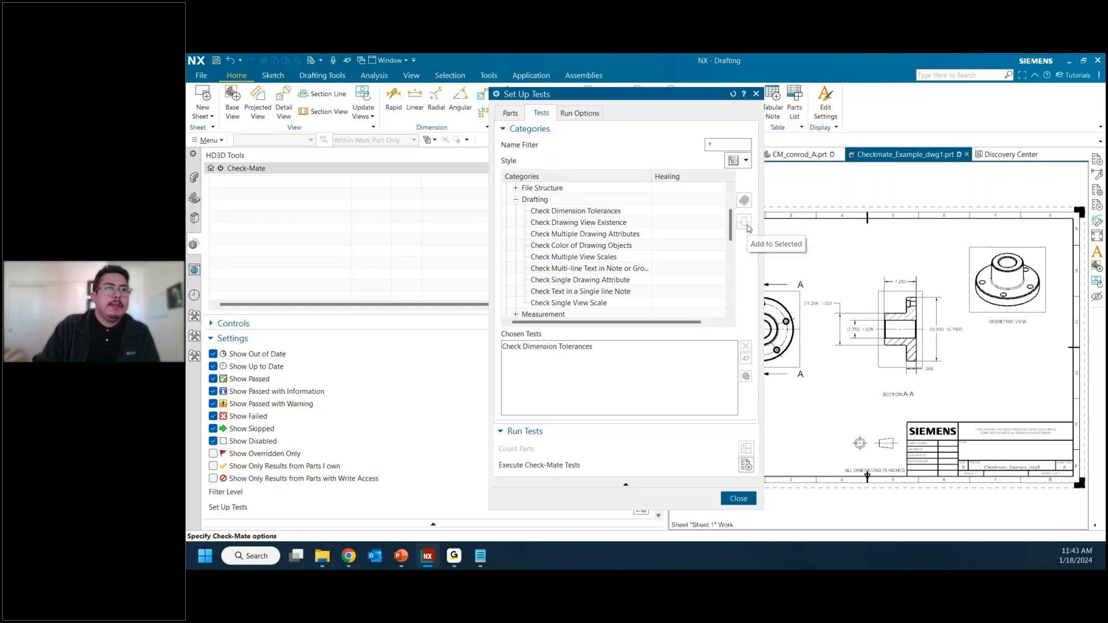
Step: Customize the chosen Check Dimension Tolerances test with a minimum linear tolerance of 0.01 mm and a maximum of 0.25 mm
left_click(600, 346)
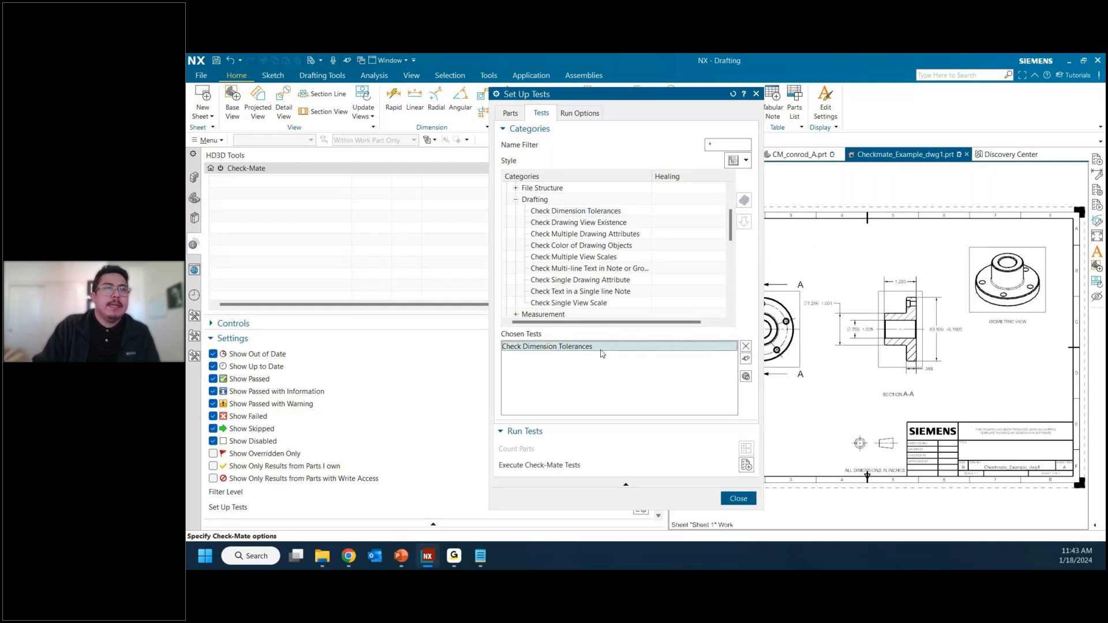
left_click(746, 360)
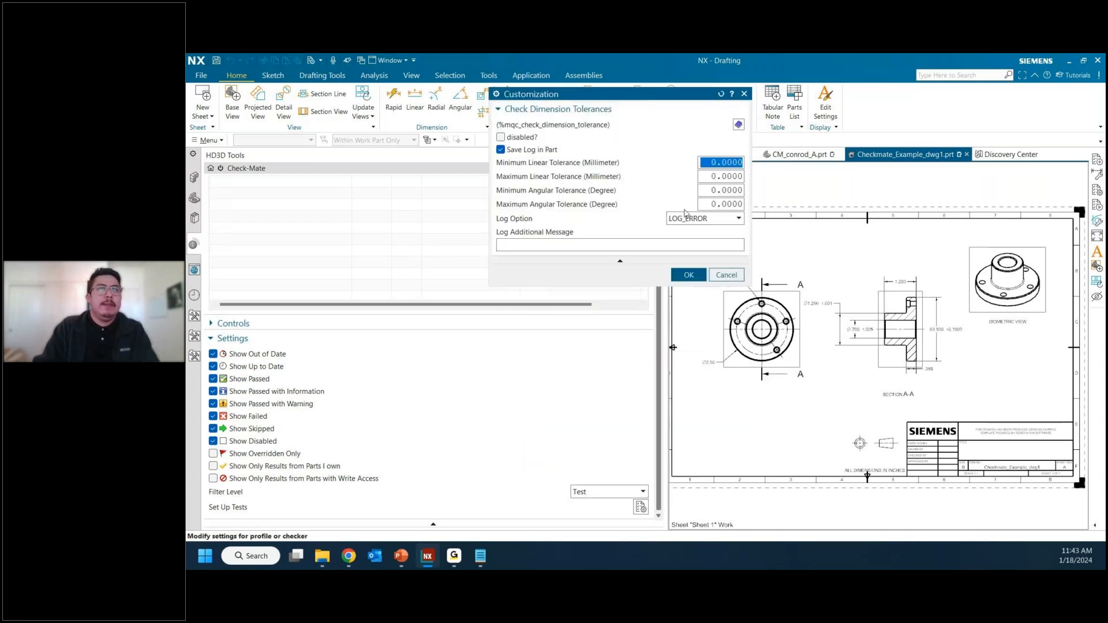
left_click(711, 164)
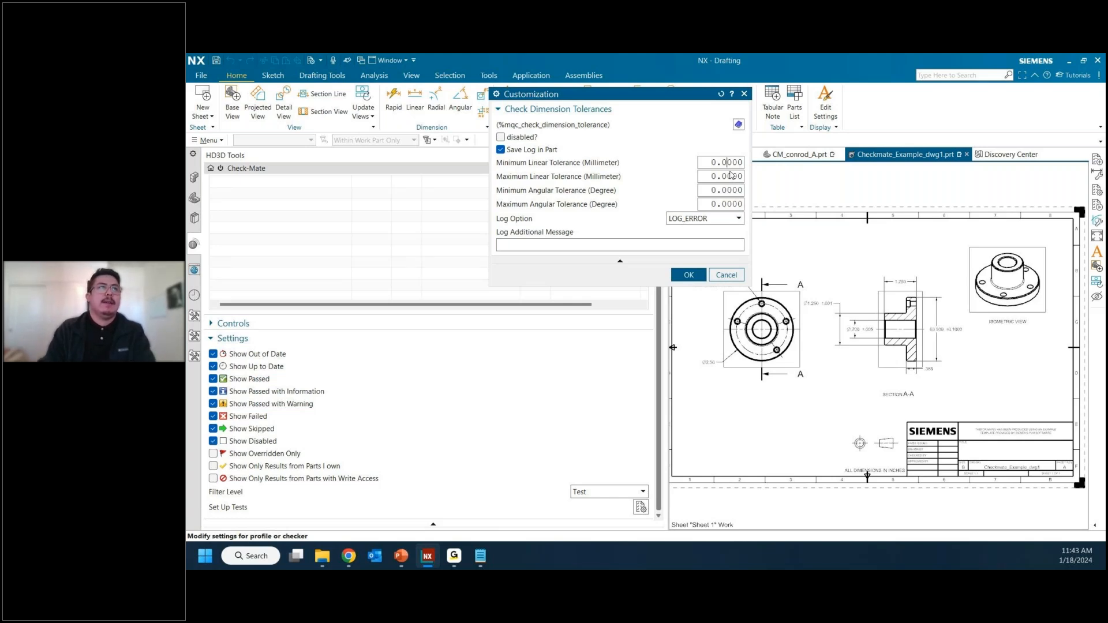
type("1")
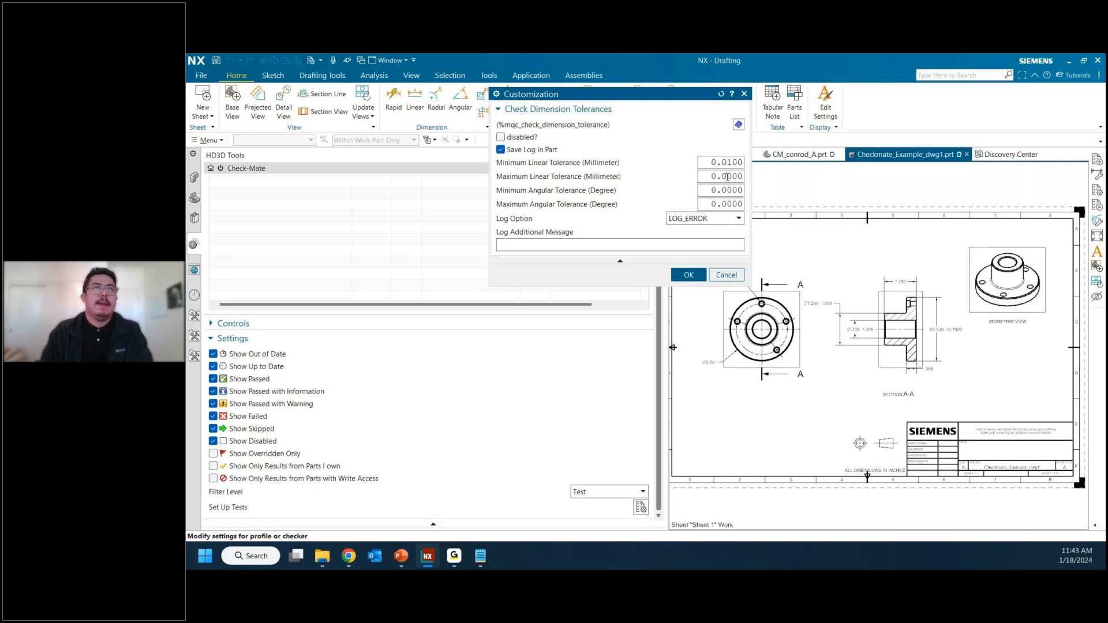
left_click(725, 176)
type("25")
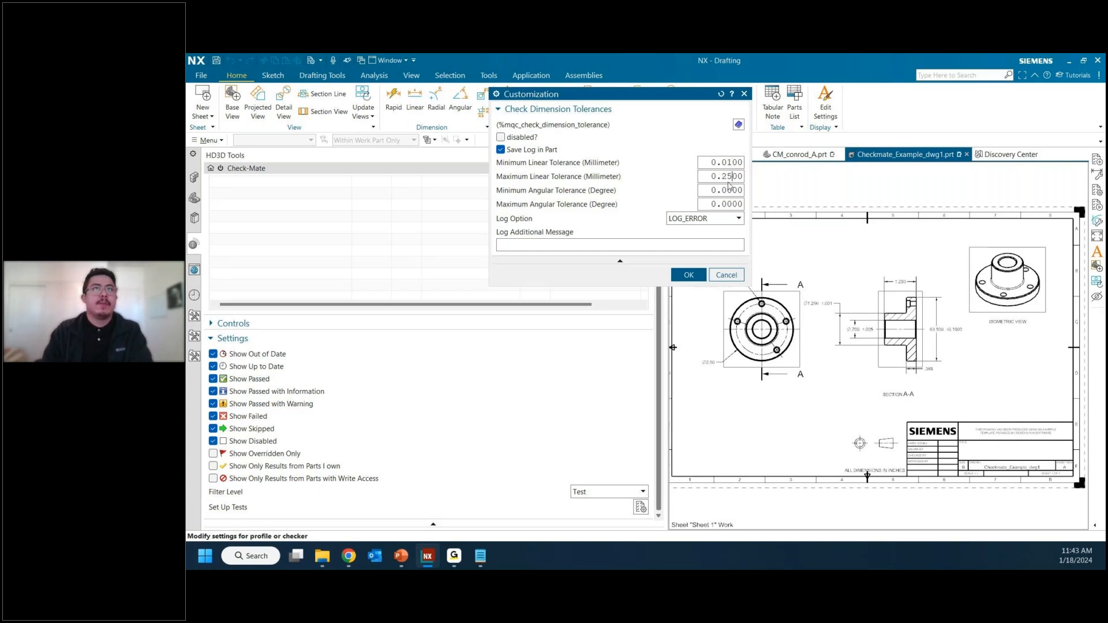
Step: Set the minimum angular tolerance to 0.1 degrees and the maximum to 5 degrees, and accept the customization
left_click(726, 190)
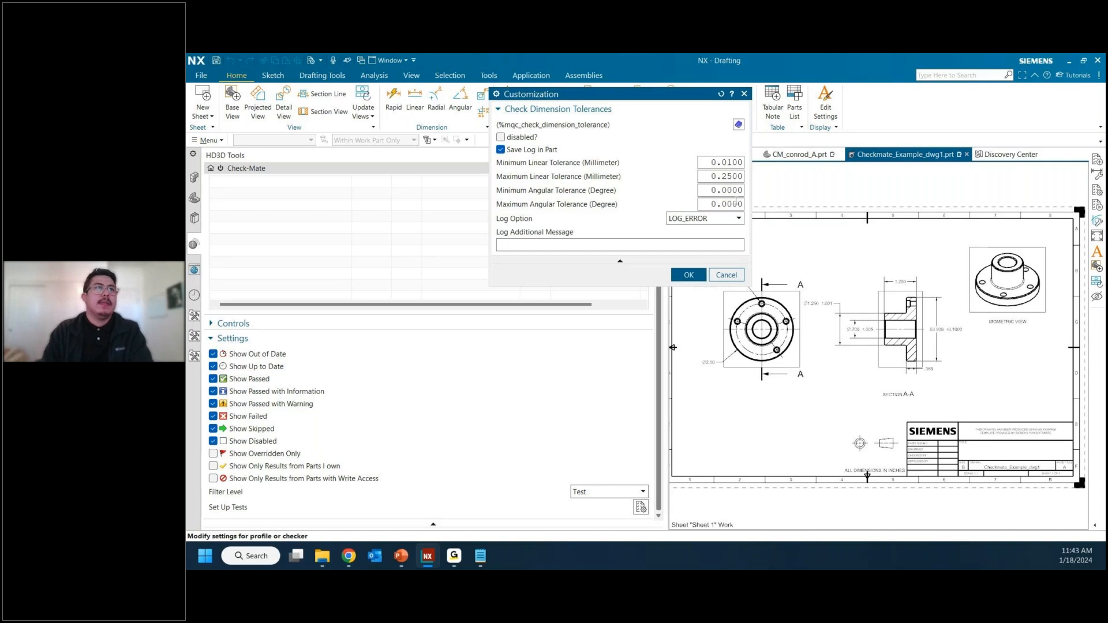
type("1")
left_click(717, 205)
type("5")
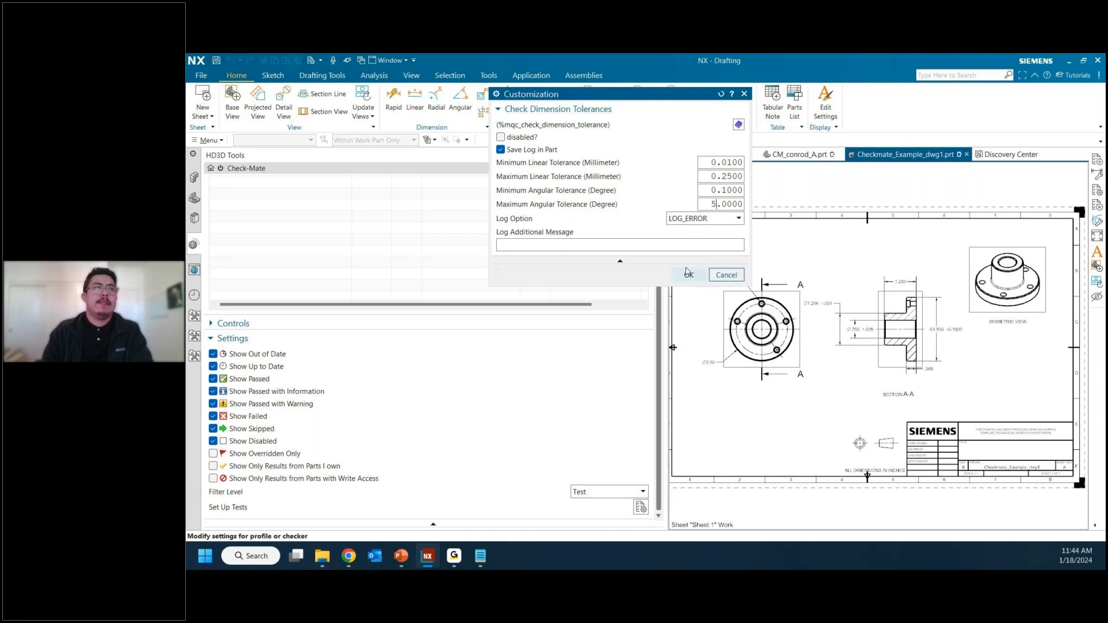
left_click(687, 276)
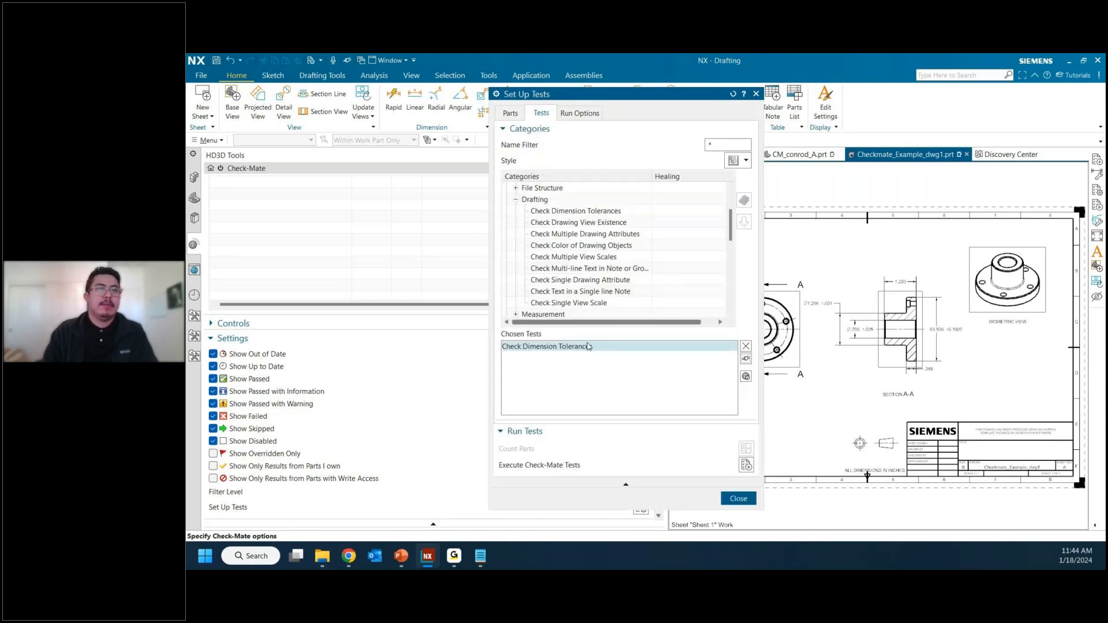
Step: Execute the Check-Mate tests on the drawing, close the setup and expand the Check Dimension Tolerances result
left_click(745, 466)
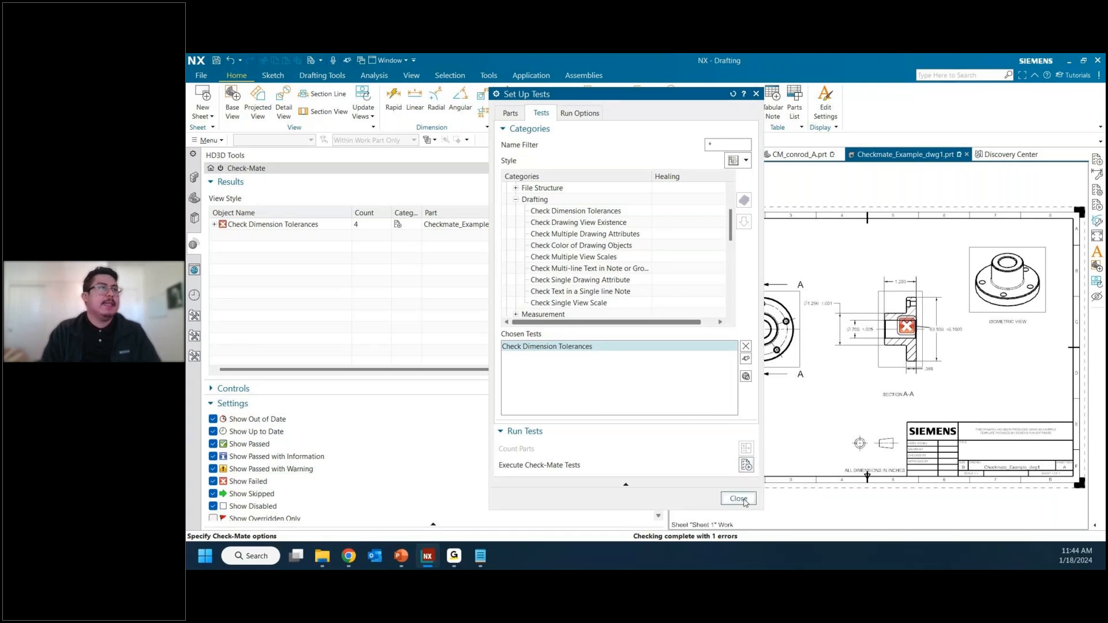
left_click(739, 499)
left_click(299, 225)
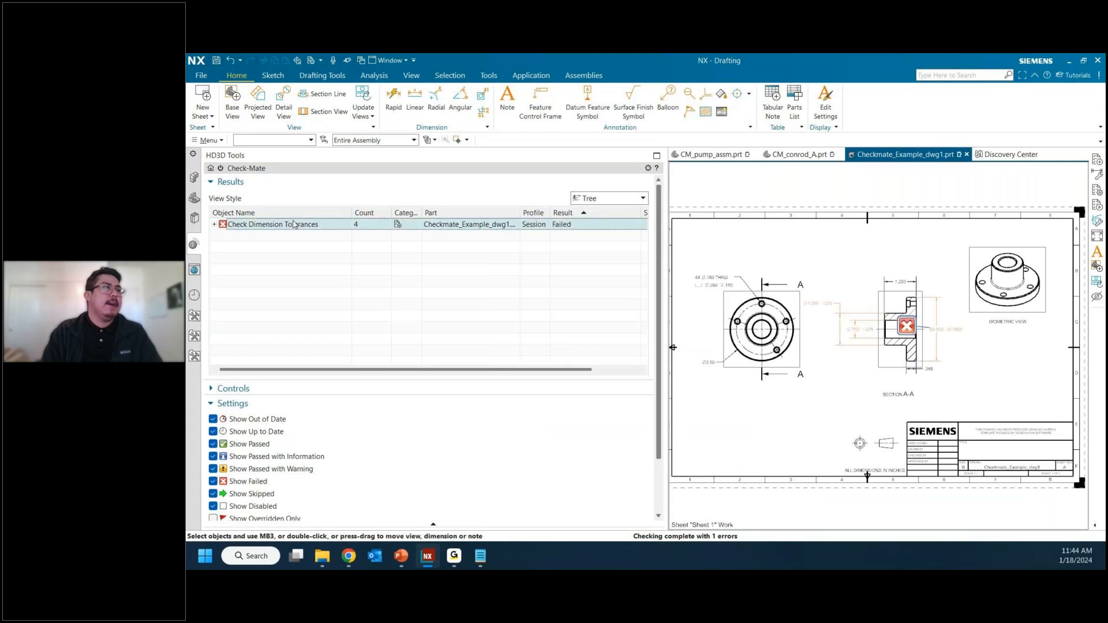
left_click(215, 224)
Step: Inspect the linear dimensions listed under the Check Dimension Tolerances result against the section view, widening the object name column
mouse_move(277, 227)
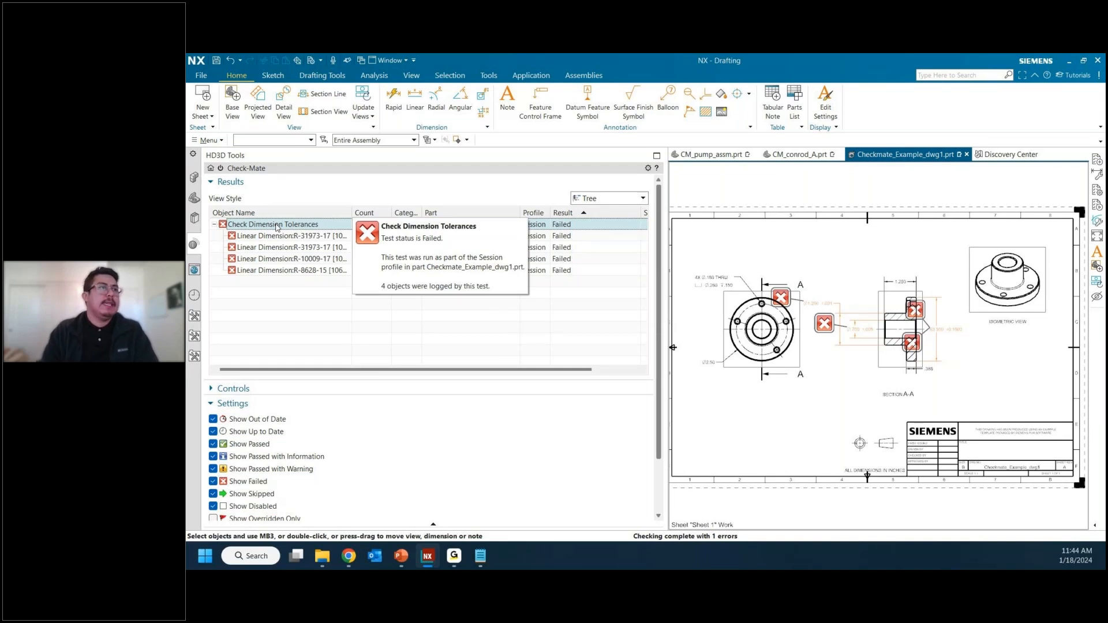
left_click(277, 235)
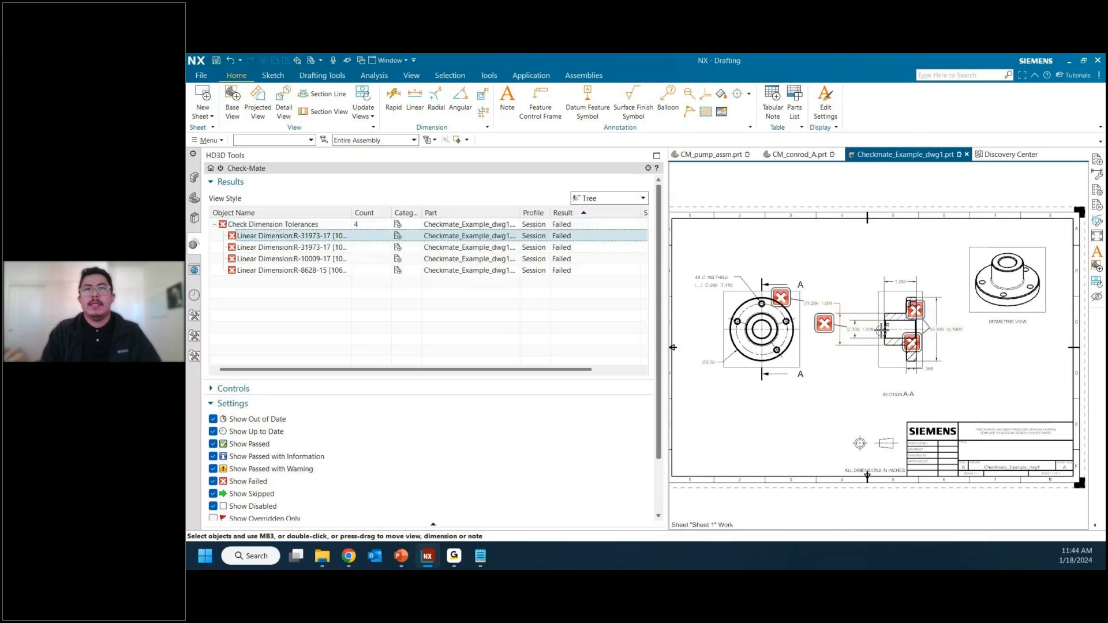
scroll(978, 338, "up", 1)
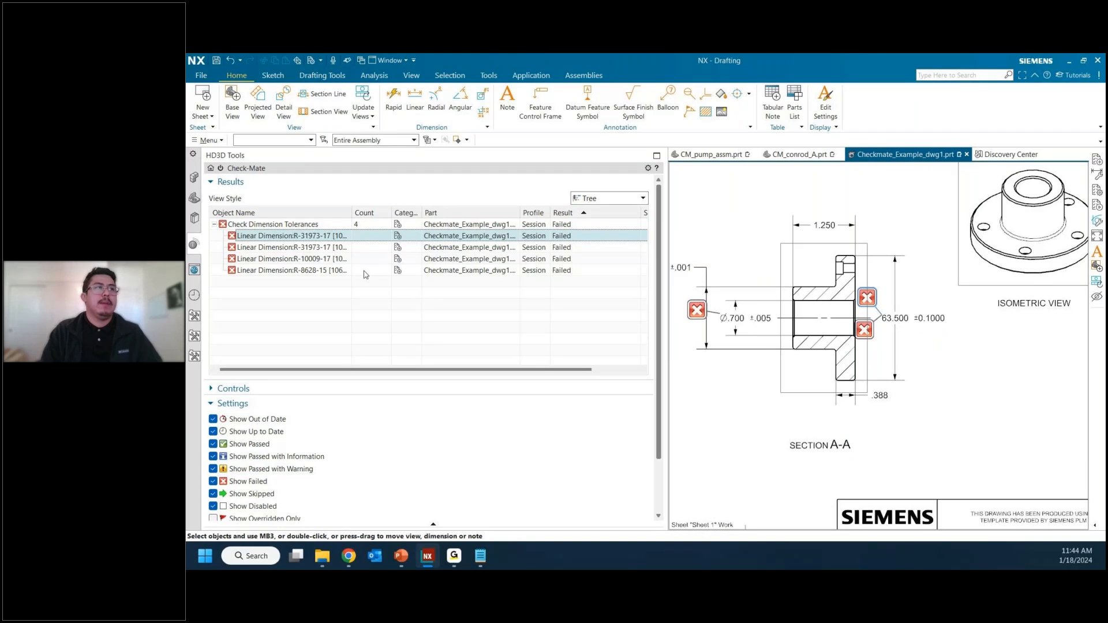
left_click(325, 259)
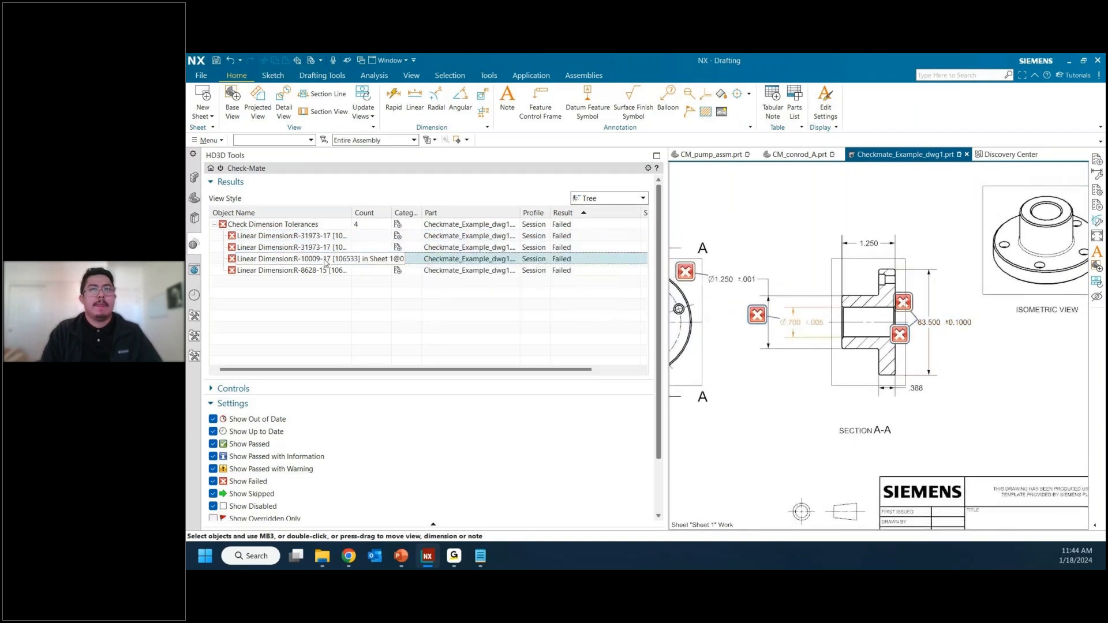
left_click(324, 271)
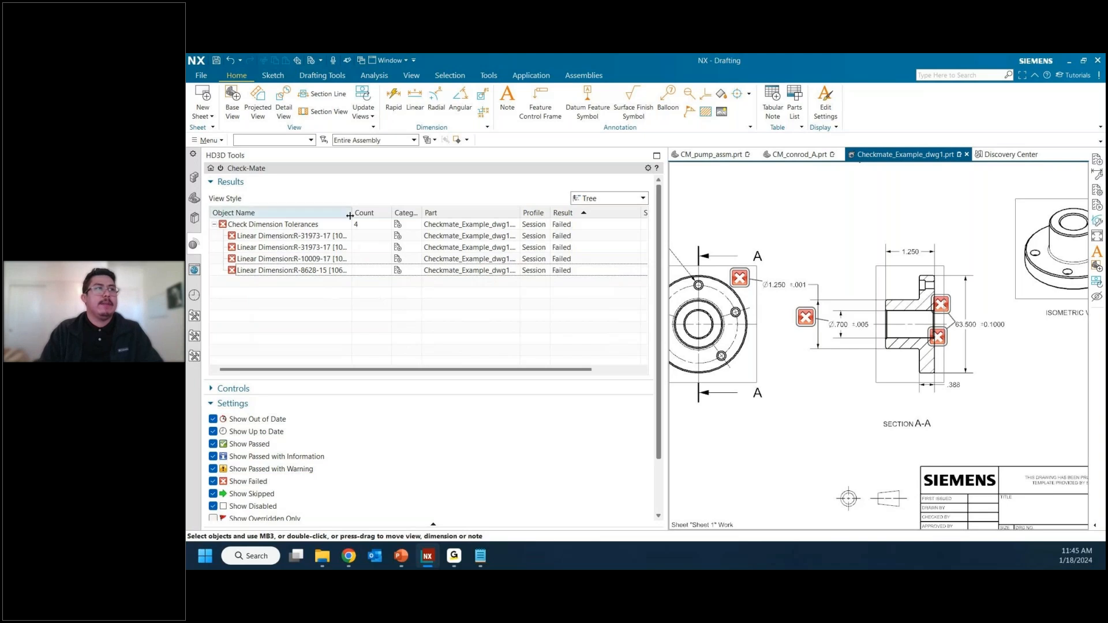
left_click_drag(352, 218, 372, 220)
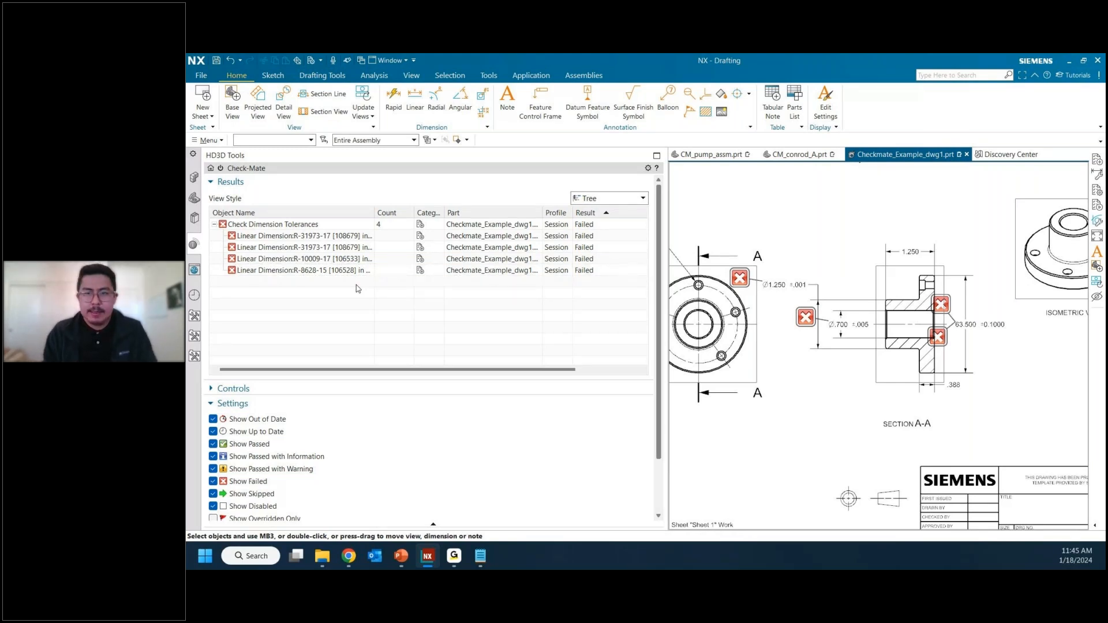
Step: Switch to the PowerPoint slideshow and advance from the Demonstration slide to the Summary slide
key("alt+Tab")
key("Right")
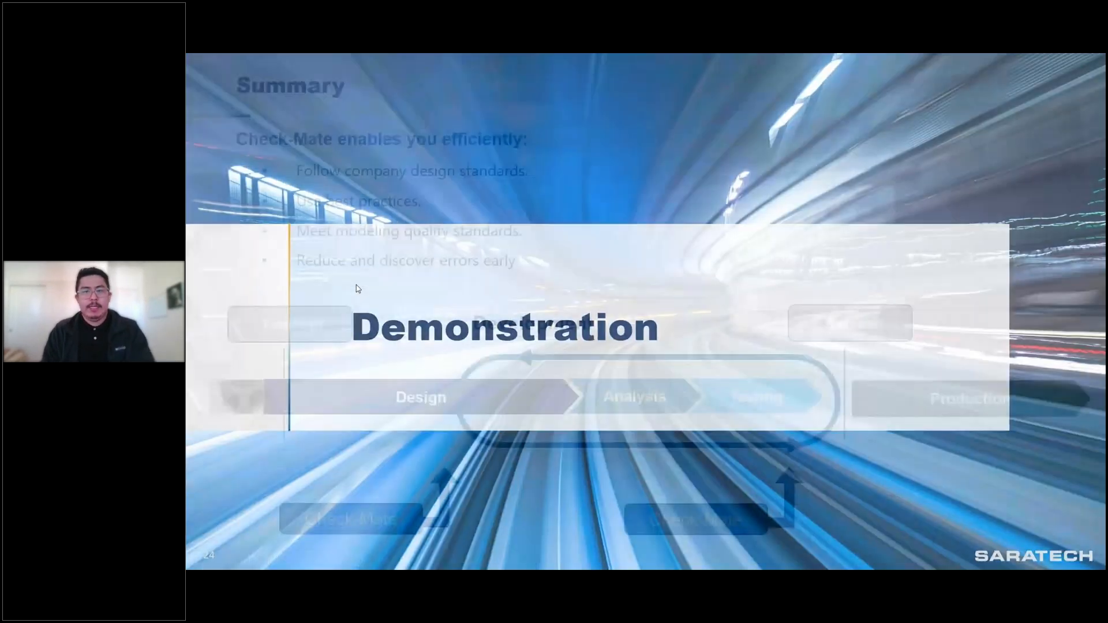
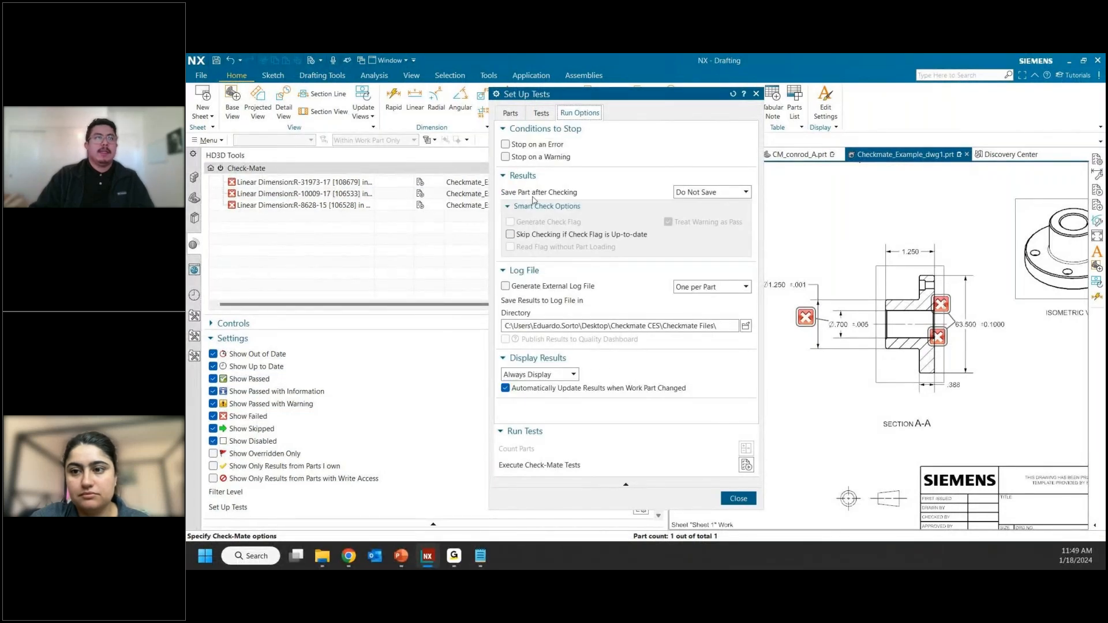
Step: Try generating an external log file with one log per part, and turn the log file option off again
left_click(532, 287)
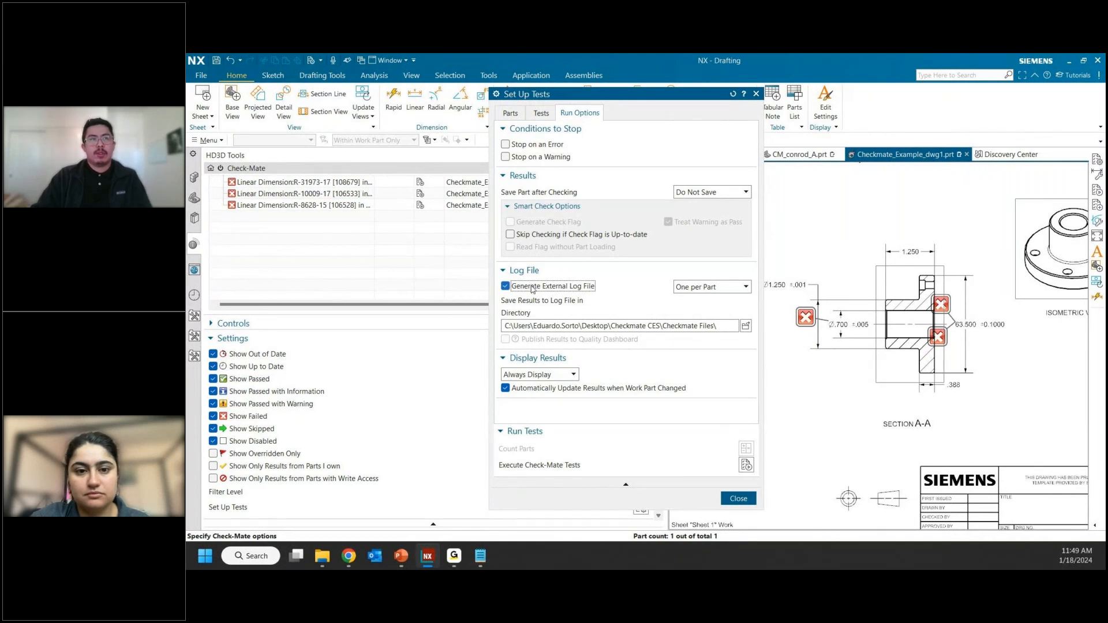
left_click(712, 293)
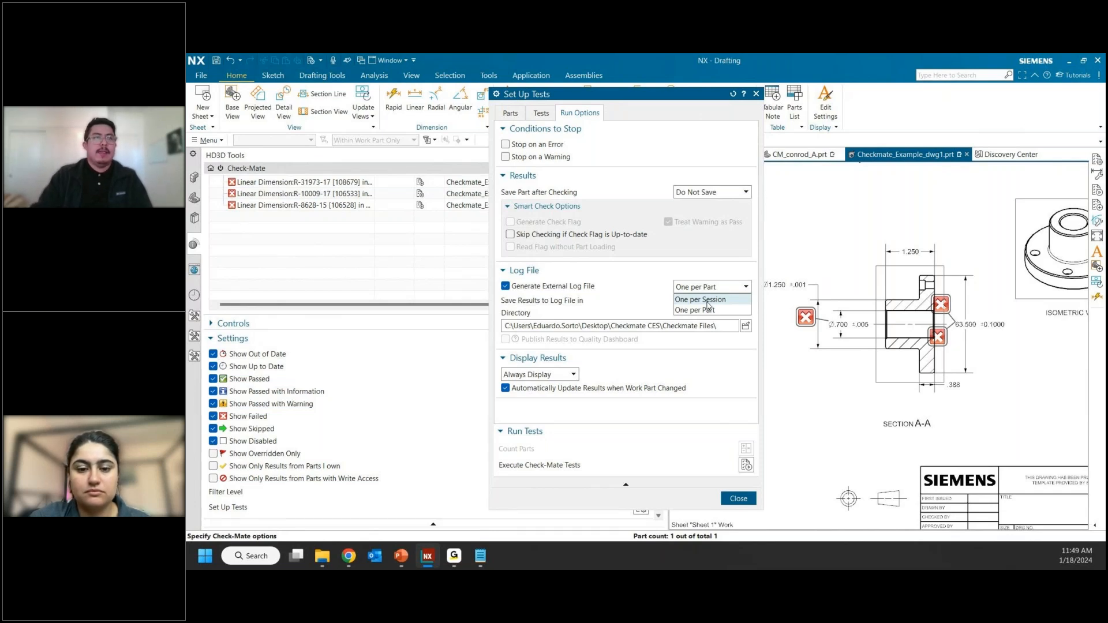
left_click(707, 310)
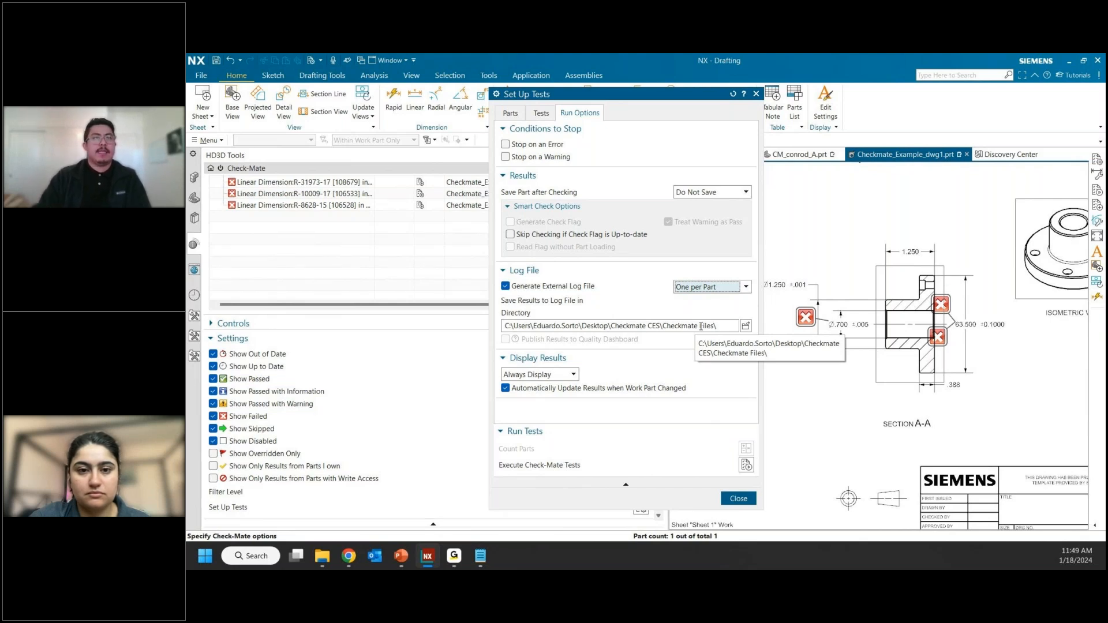
left_click(506, 286)
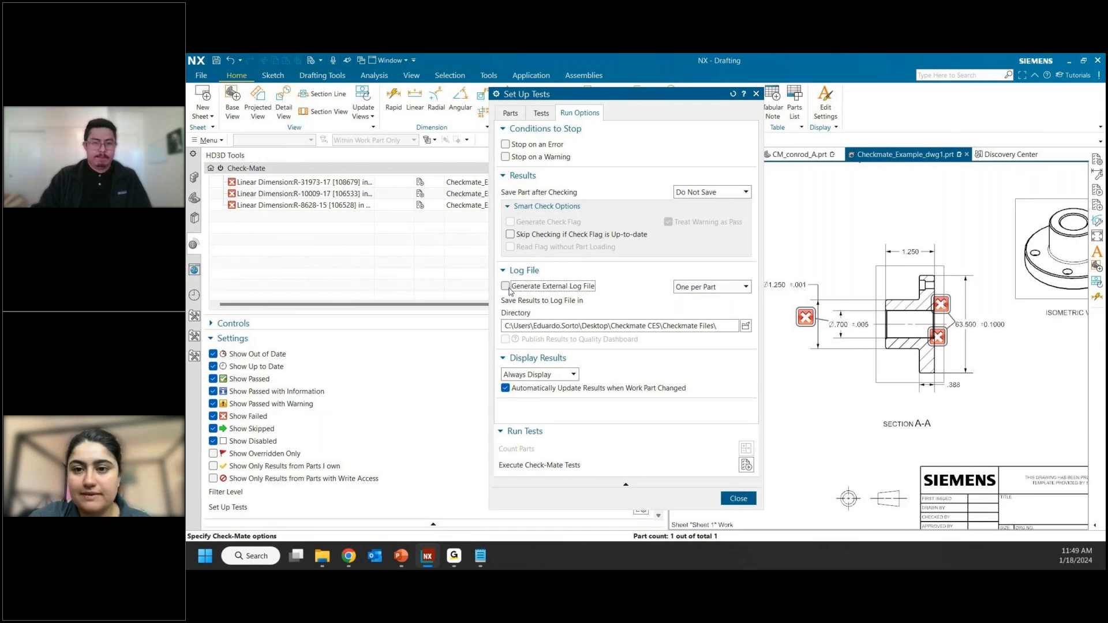
Step: Close the Check-Mate test setup and switch to the CM_conrod_A.prt model
key("alt+Tab")
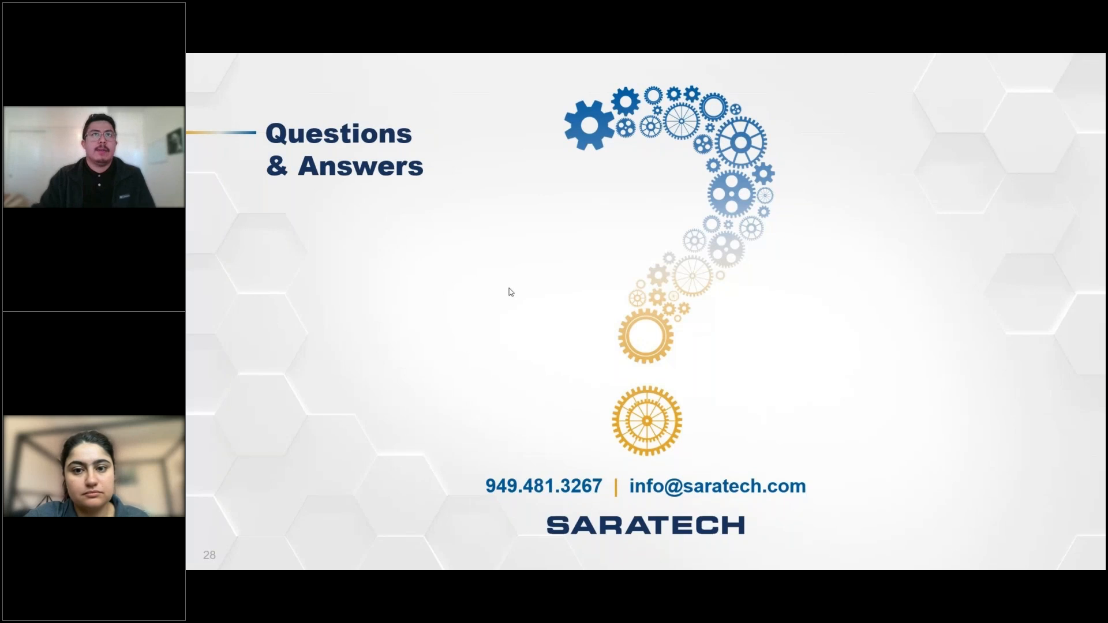
key("alt+Tab")
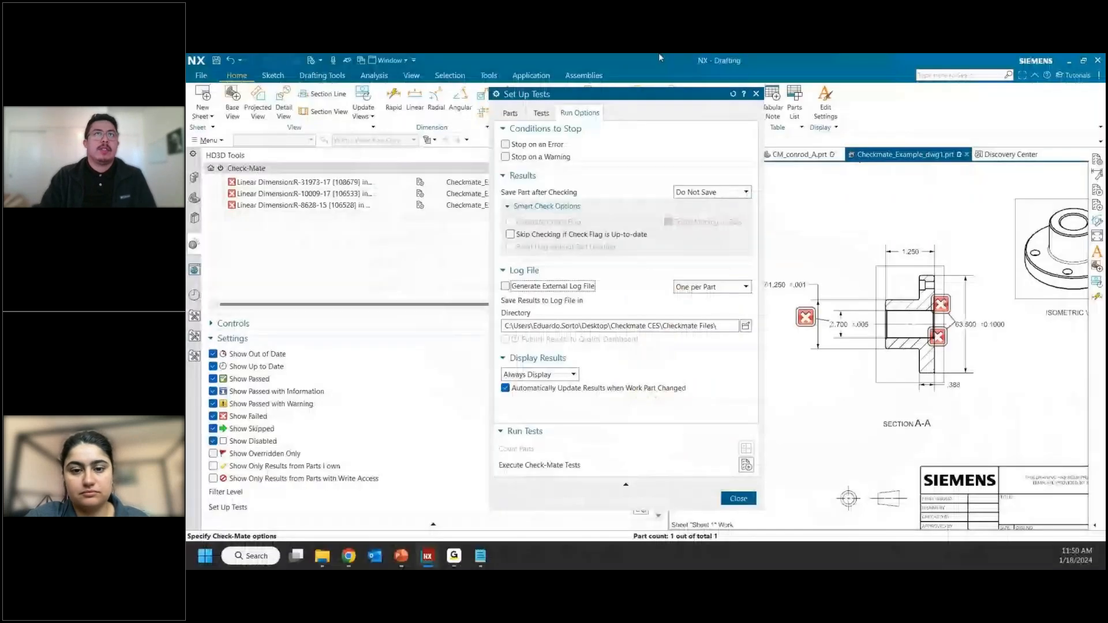
left_click(756, 94)
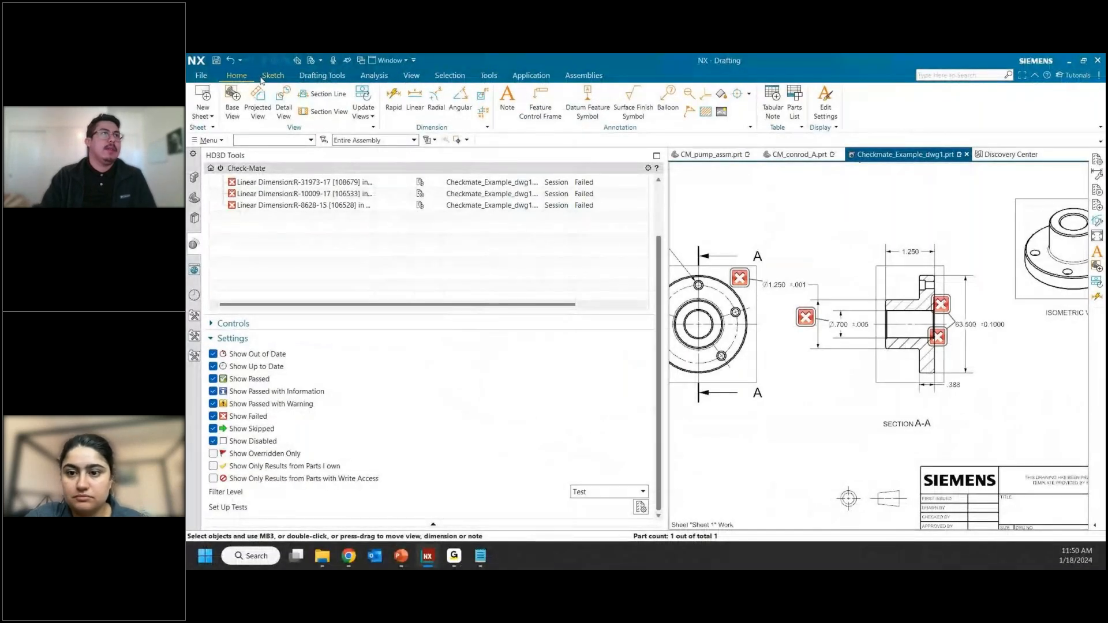
left_click(799, 155)
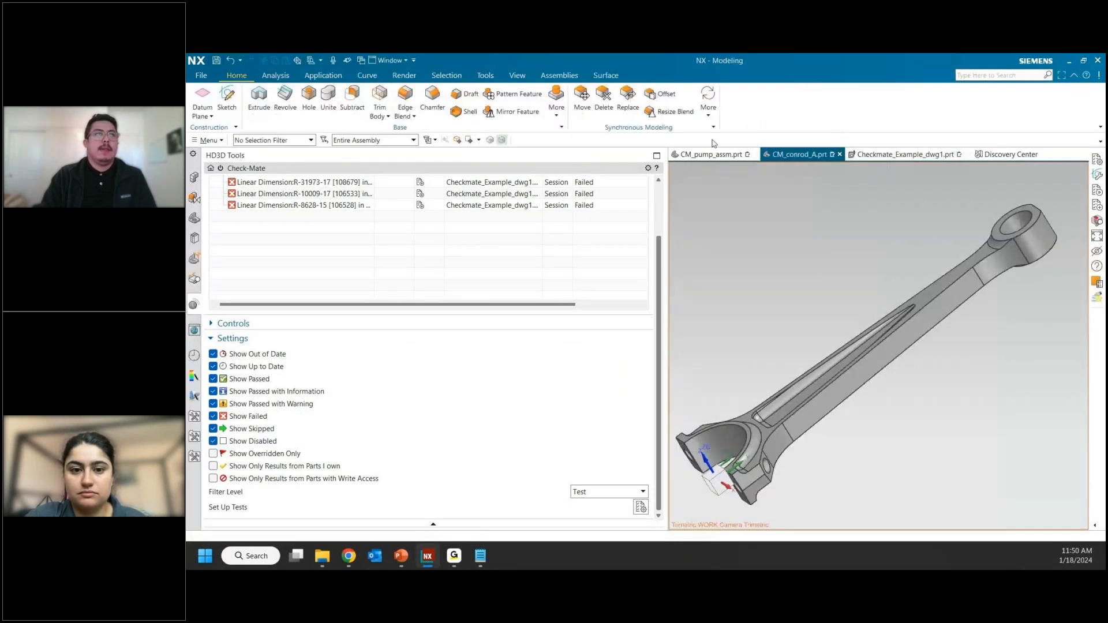
Step: Open the ribbon customization and search all commands for "check-ma"
right_click(782, 109)
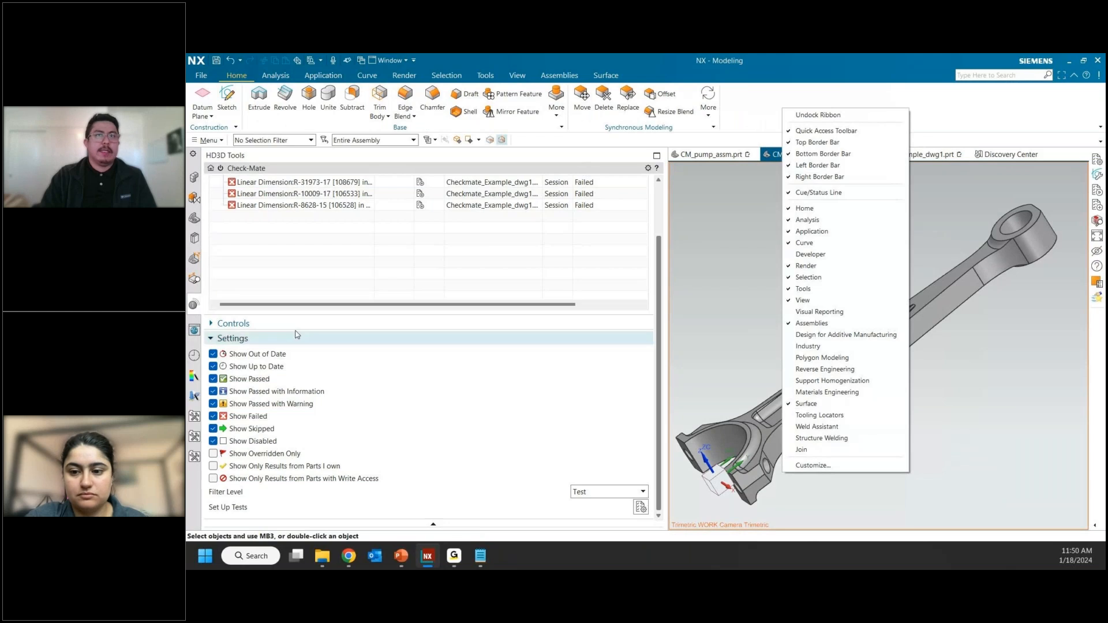
left_click(827, 466)
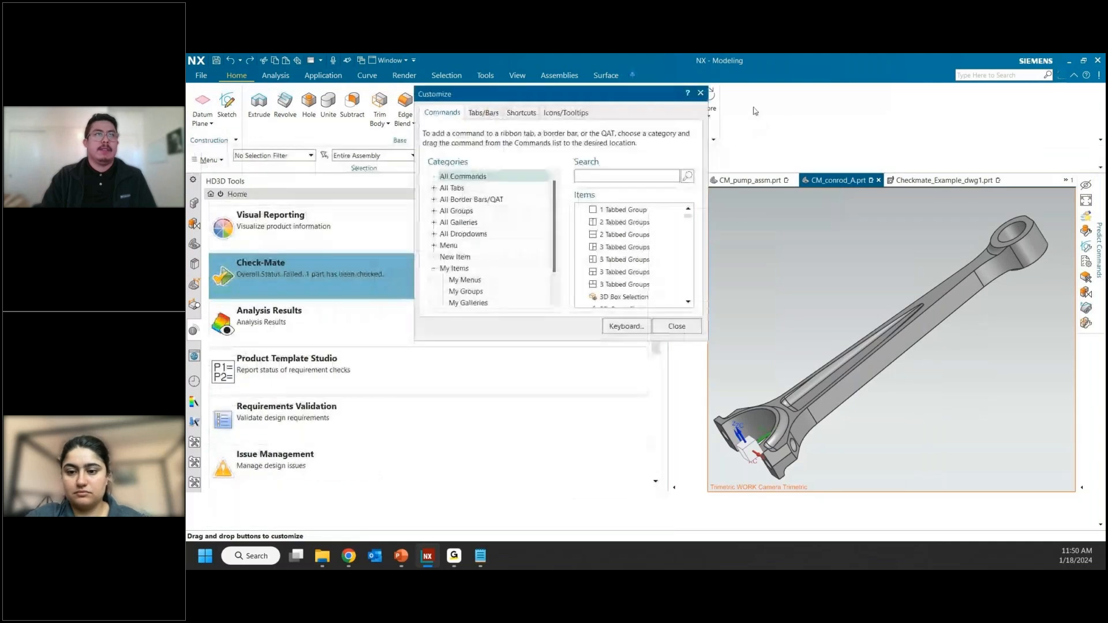
left_click(618, 176)
type("check")
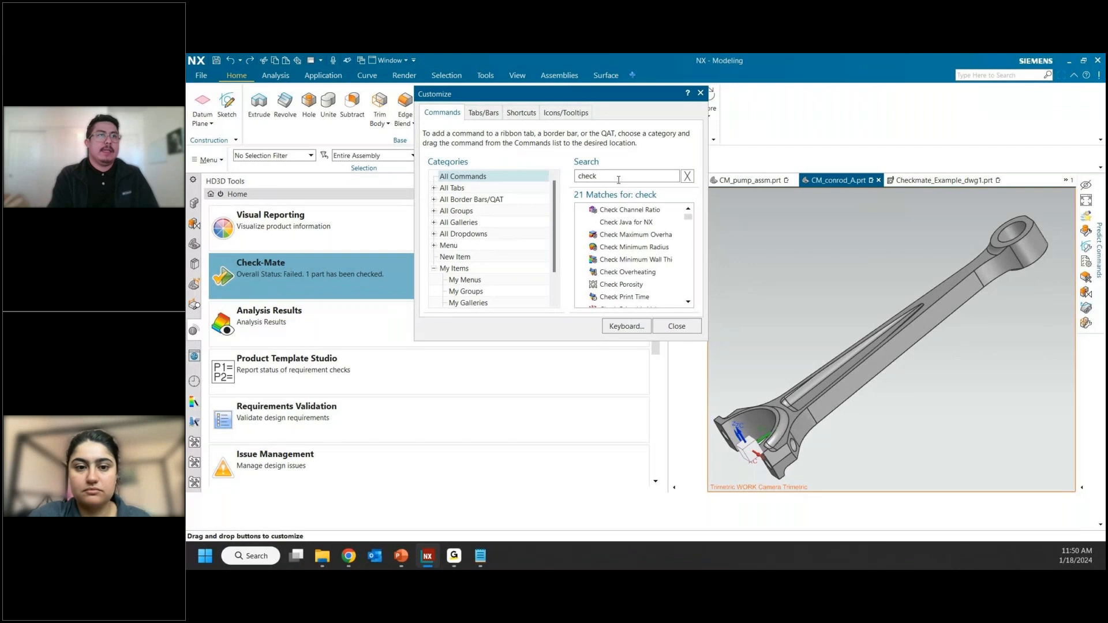
type(" m")
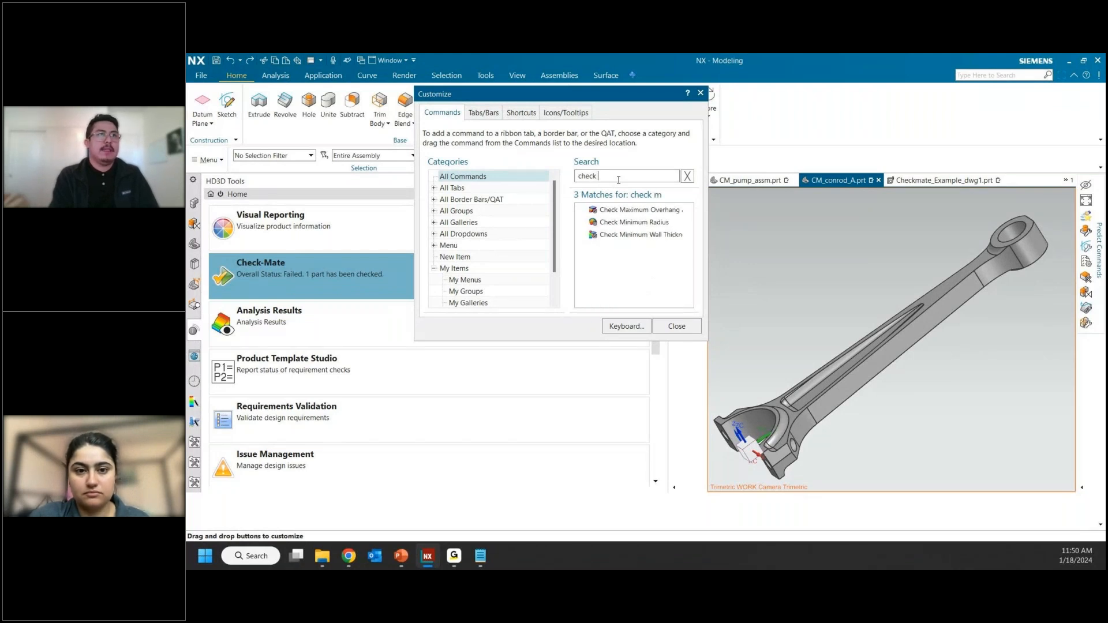
type("-ma")
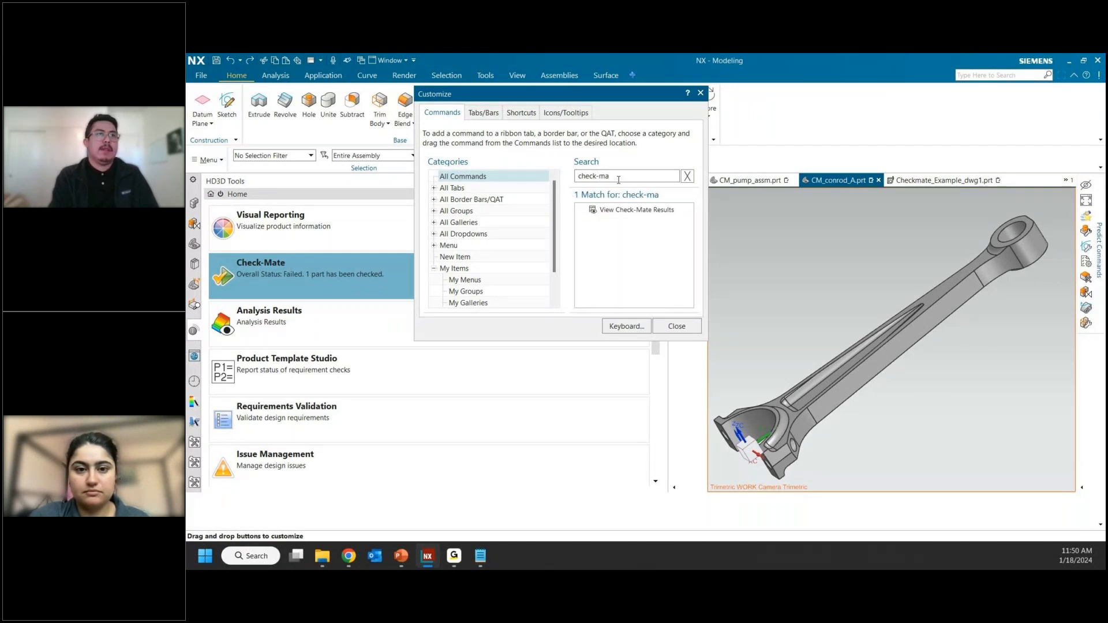
Step: Search the commands for "set up", add Set Up Tests to the Home ribbon and close the customization
key("BackSpace")
key("BackSpace")
key("BackSpace")
key("BackSpace")
key("BackSpace")
key("BackSpace")
key("BackSpace")
key("BackSpace")
type("set up")
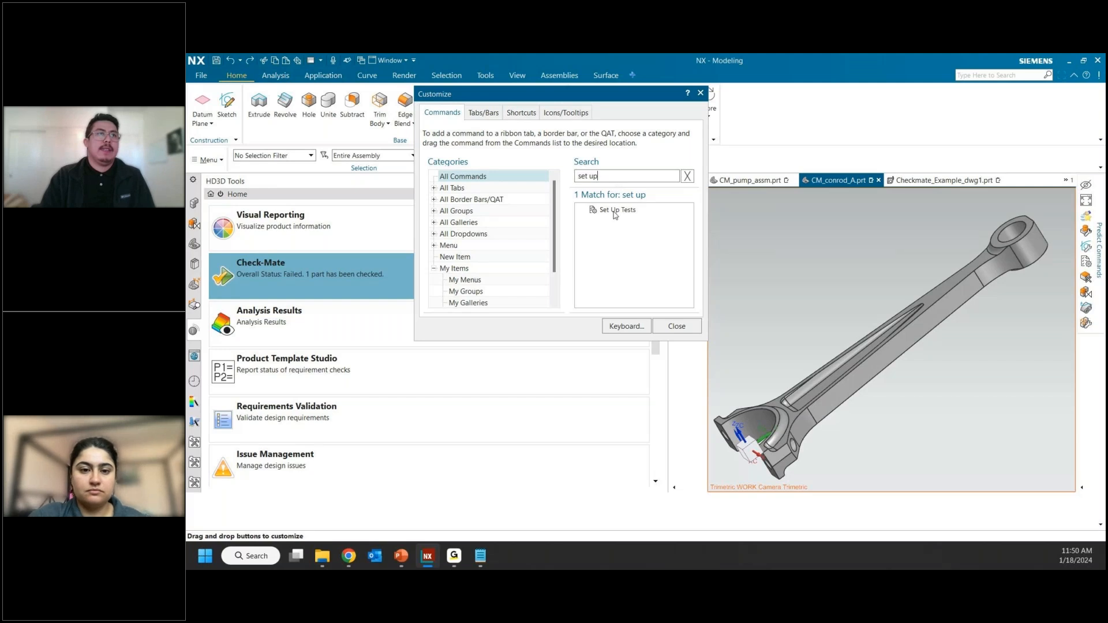
left_click_drag(629, 211, 768, 119)
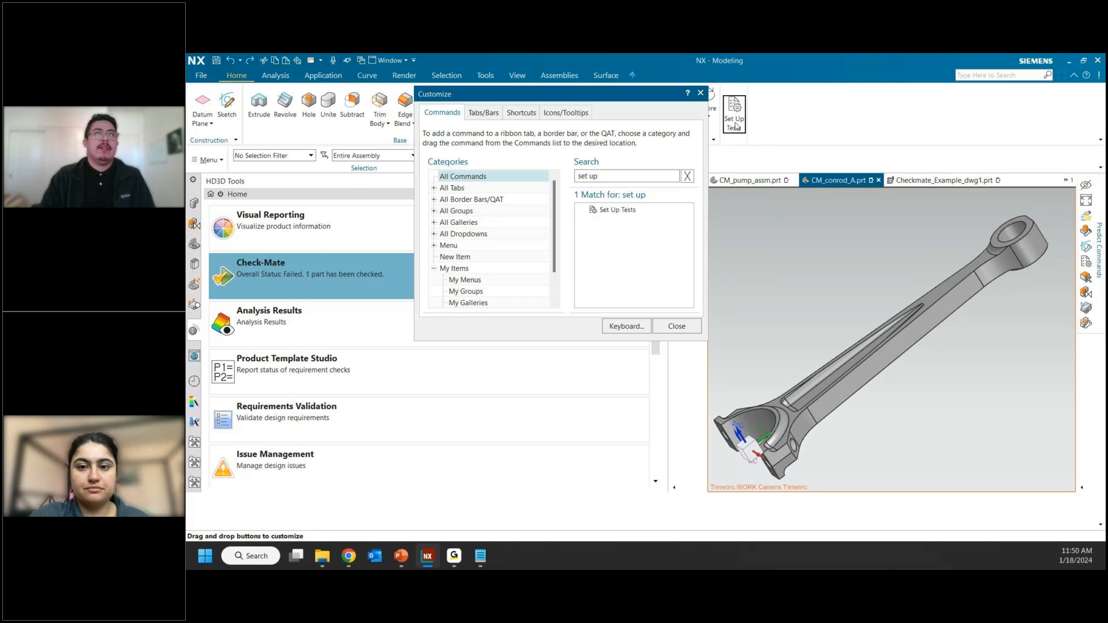
left_click(678, 324)
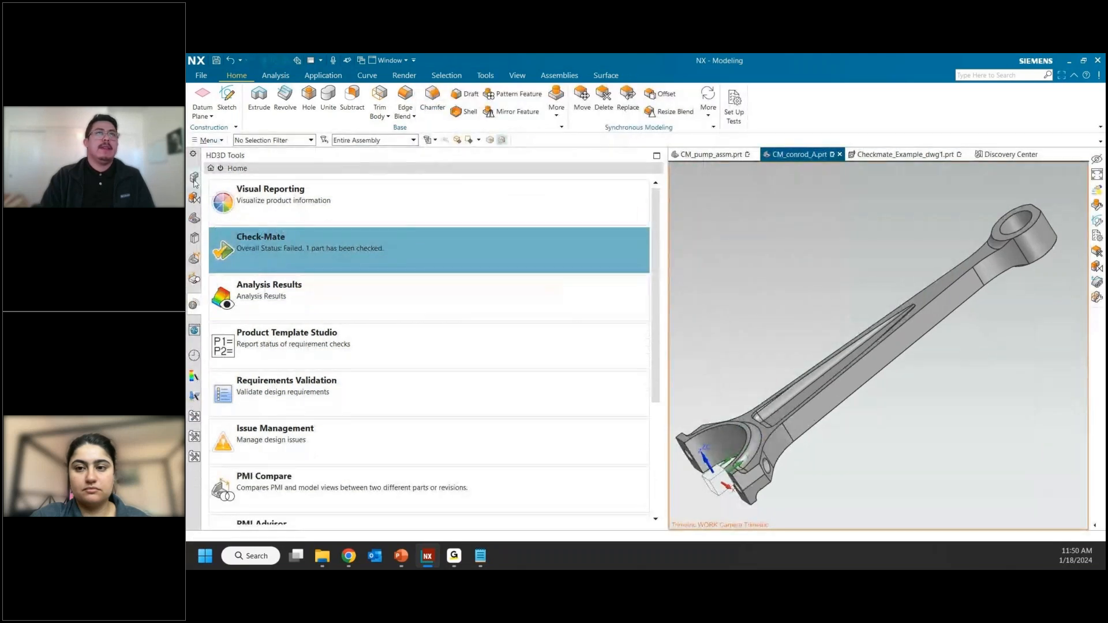
Step: Examine the Modeling sketch tests offered in Set Up Tests, highlight "Sketch Fully Constrained?" and close the setup
left_click(195, 180)
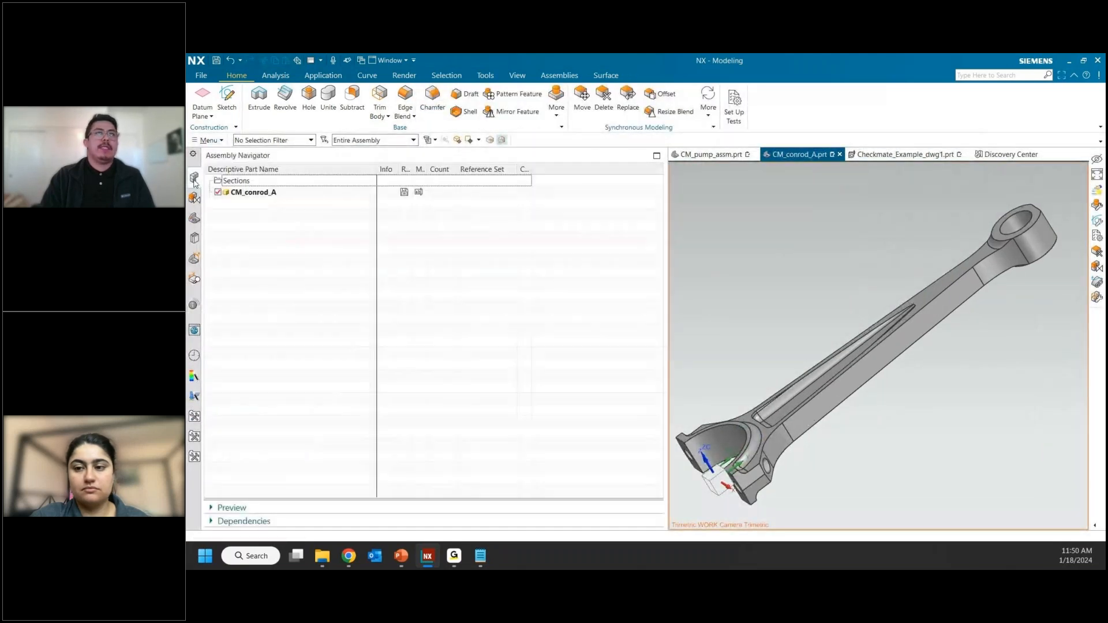
left_click(734, 109)
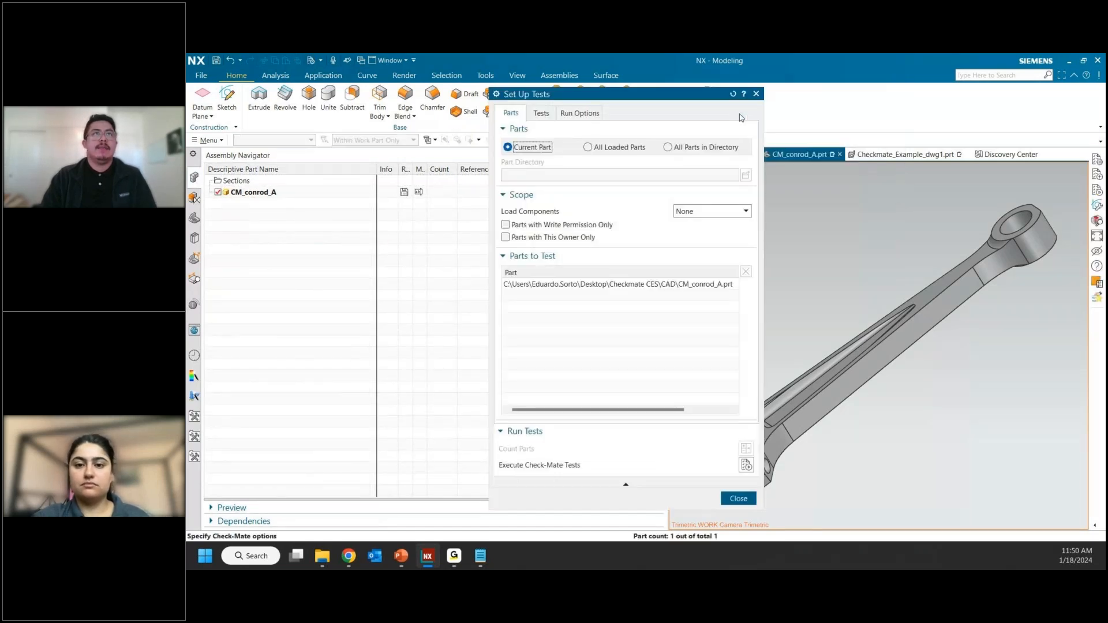
left_click(542, 113)
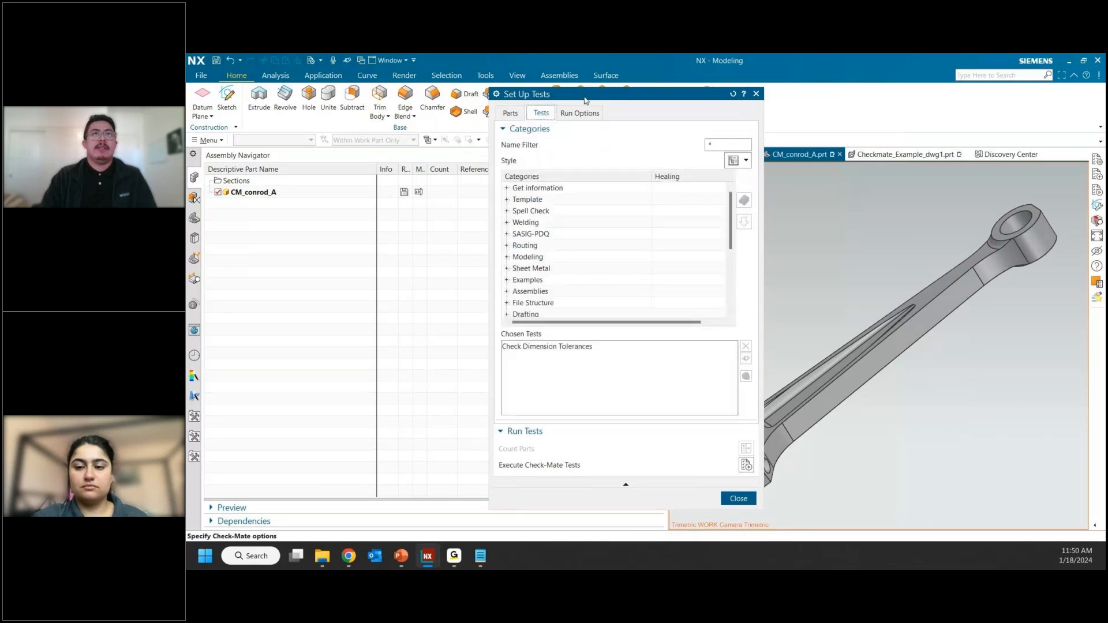
left_click_drag(585, 99, 488, 118)
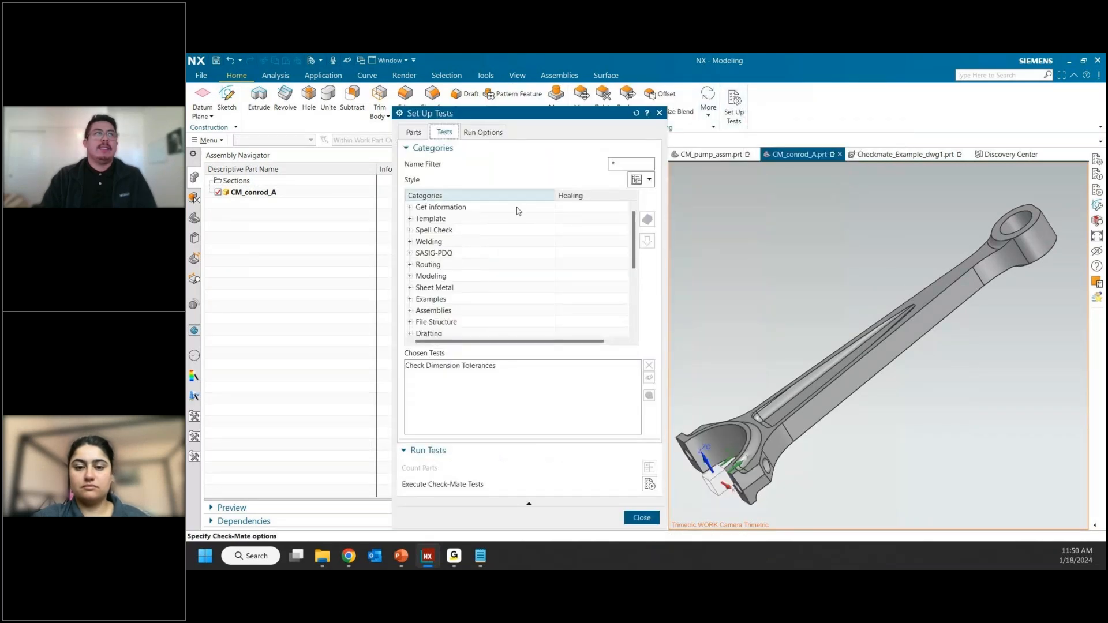
left_click(411, 277)
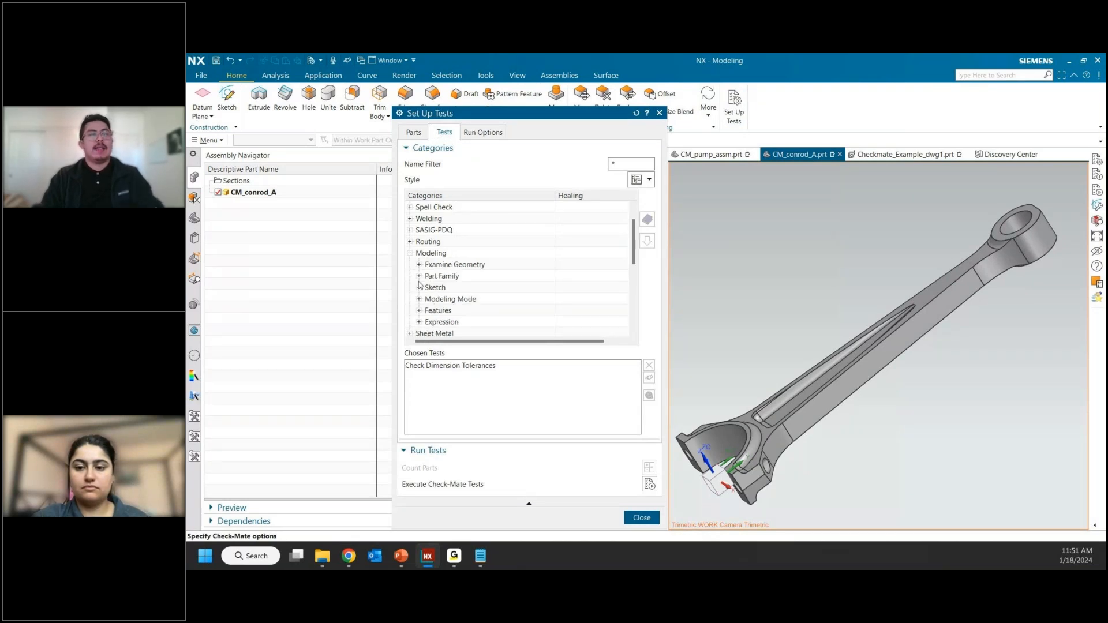
left_click(419, 287)
left_click(443, 300)
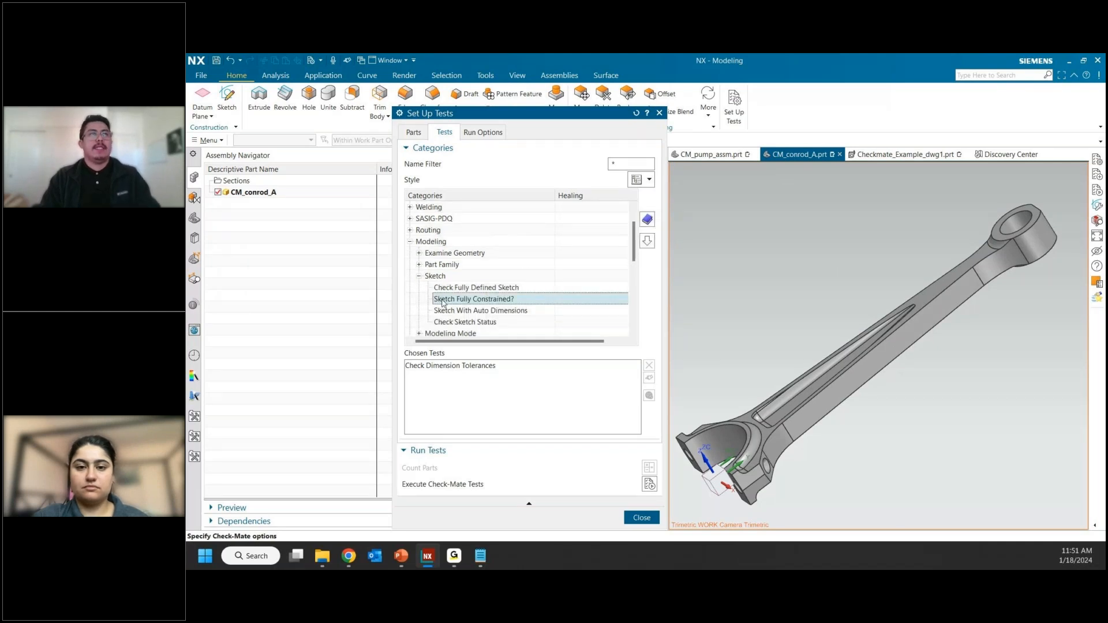
left_click(659, 113)
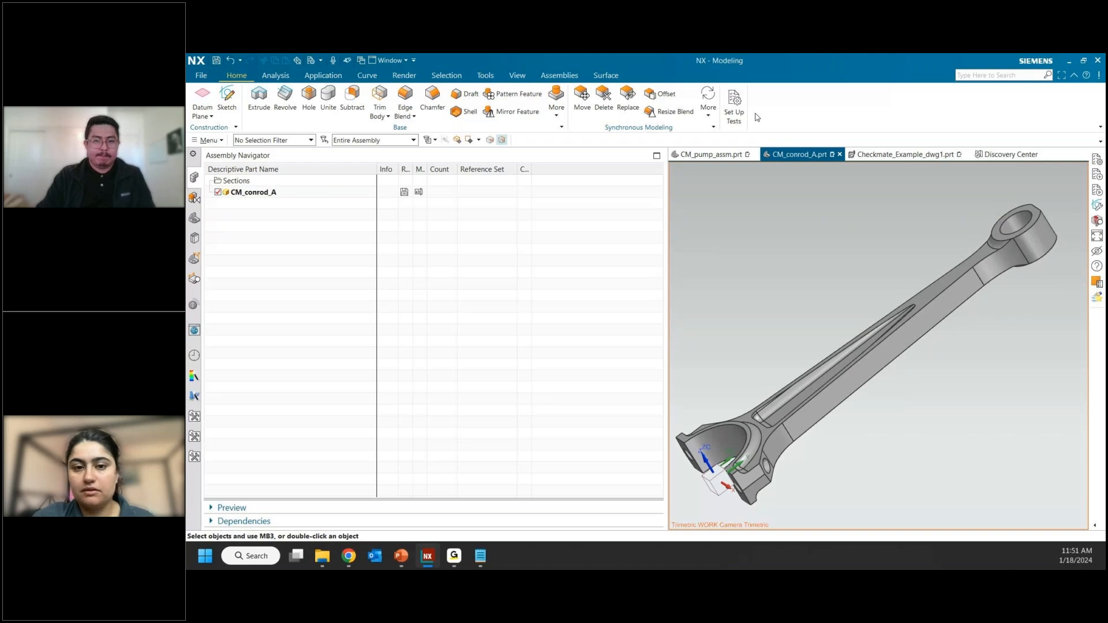
Step: Open Check-Mate's Author Tests at the Create/Edit Checker form and examine its Attributes and Checker Function areas
key("alt+Tab")
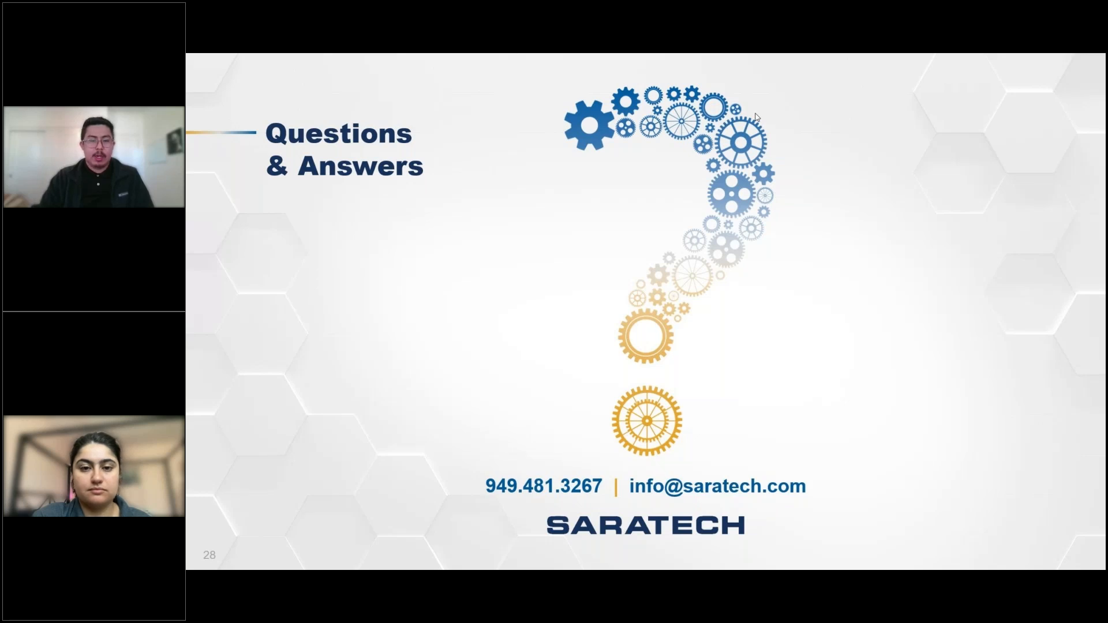
key("alt+Tab")
left_click(201, 145)
mouse_move(219, 256)
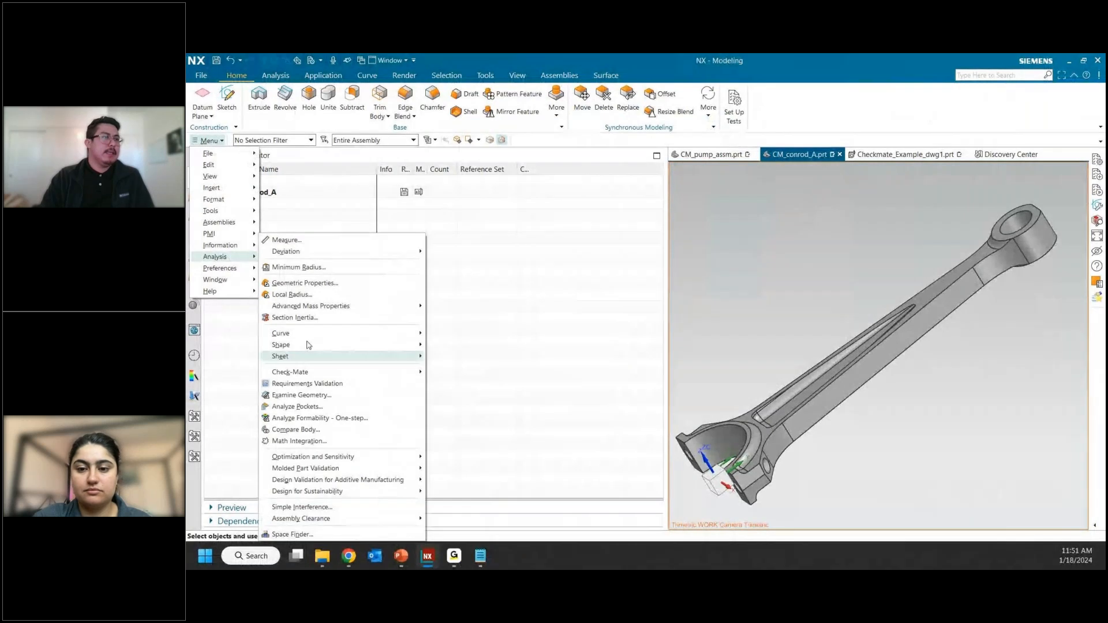
mouse_move(341, 375)
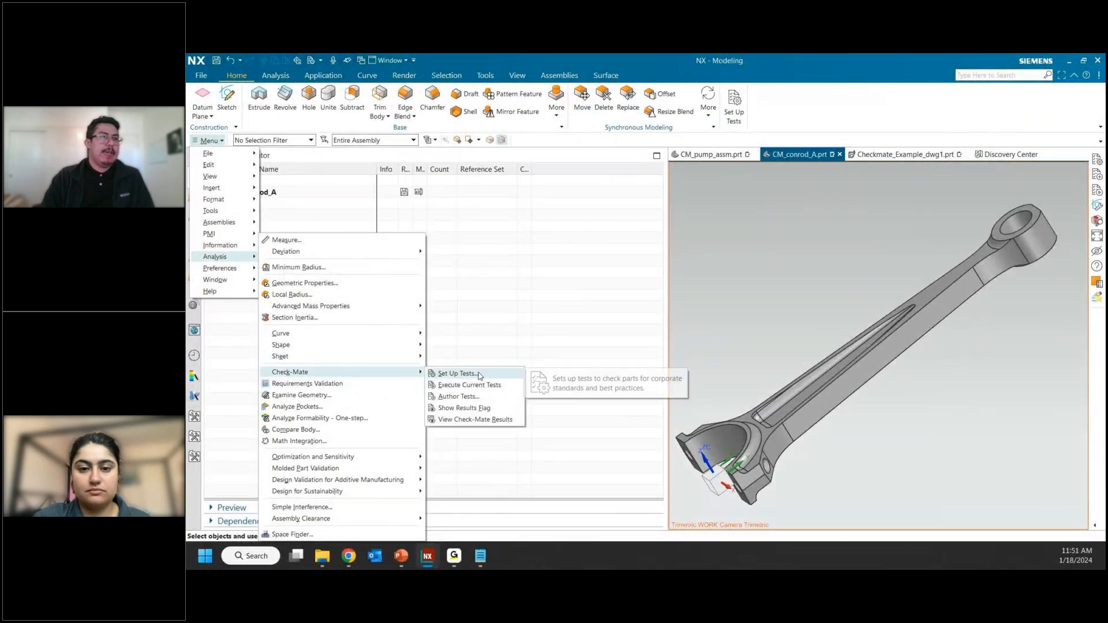
left_click(458, 397)
left_click(569, 128)
left_click(549, 259)
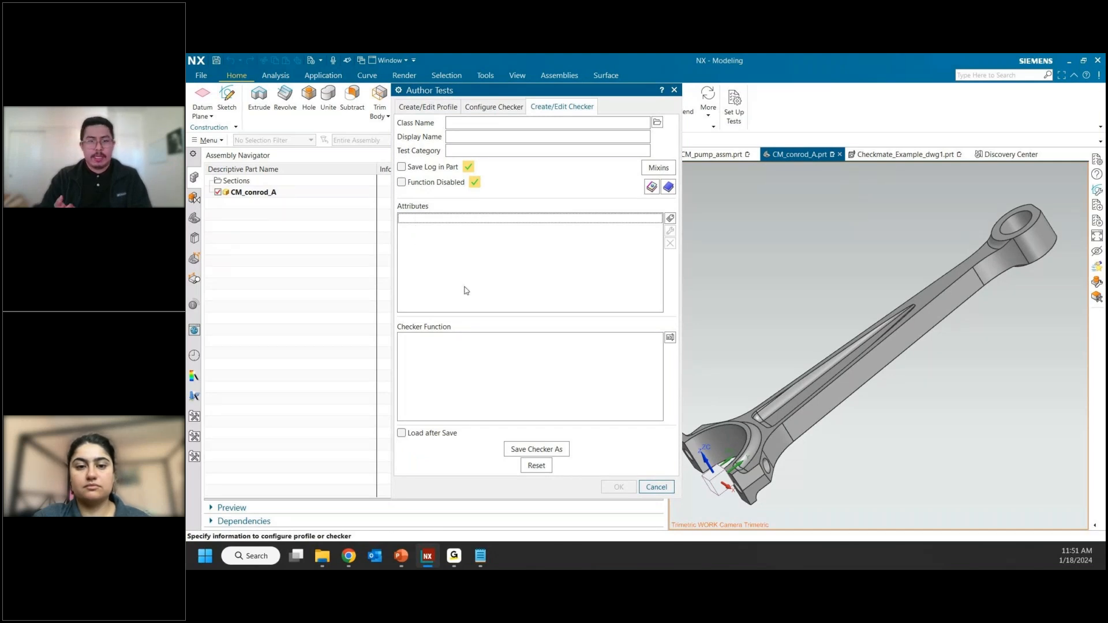
left_click(495, 366)
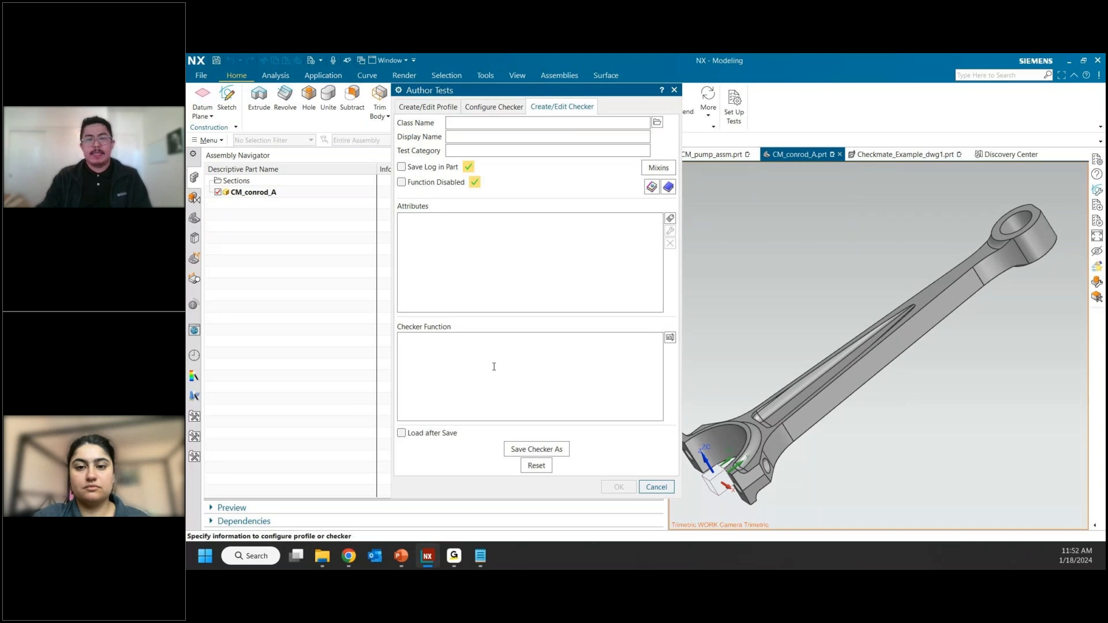